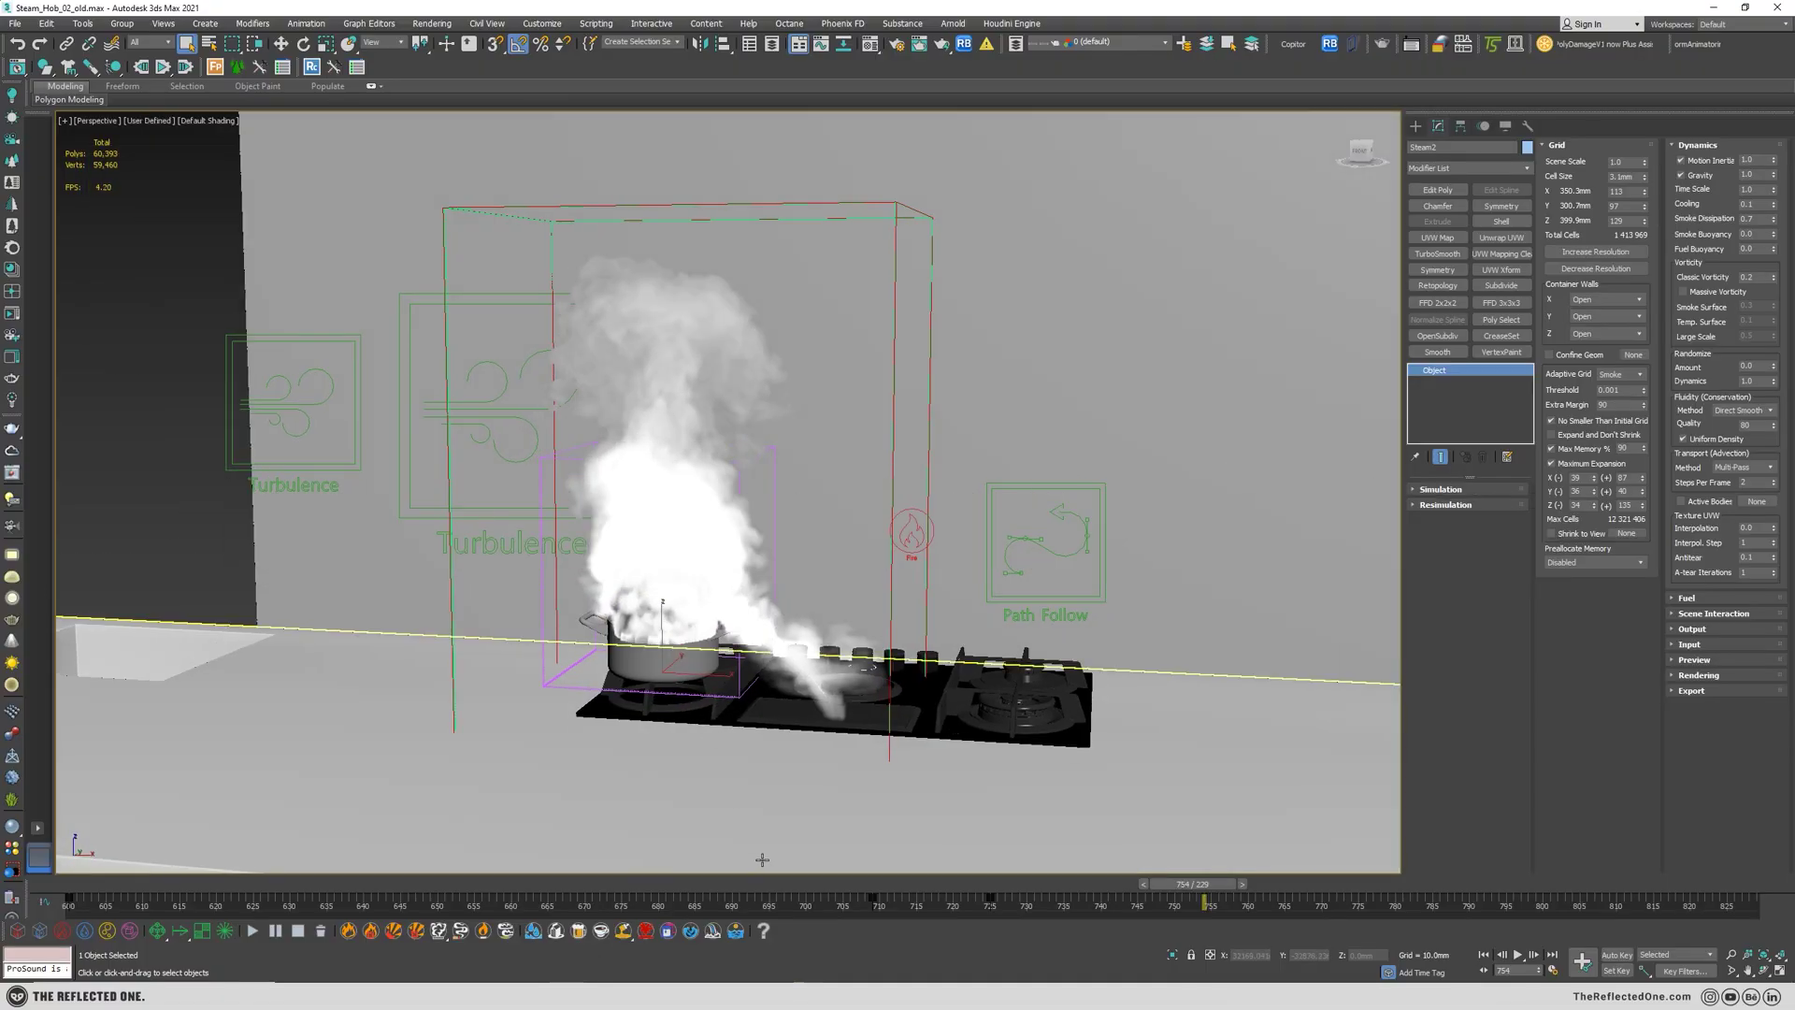
- Scrub through the timeline to review how the steam simulation evolves above the pot
left_click_drag(771, 884, 1309, 893)
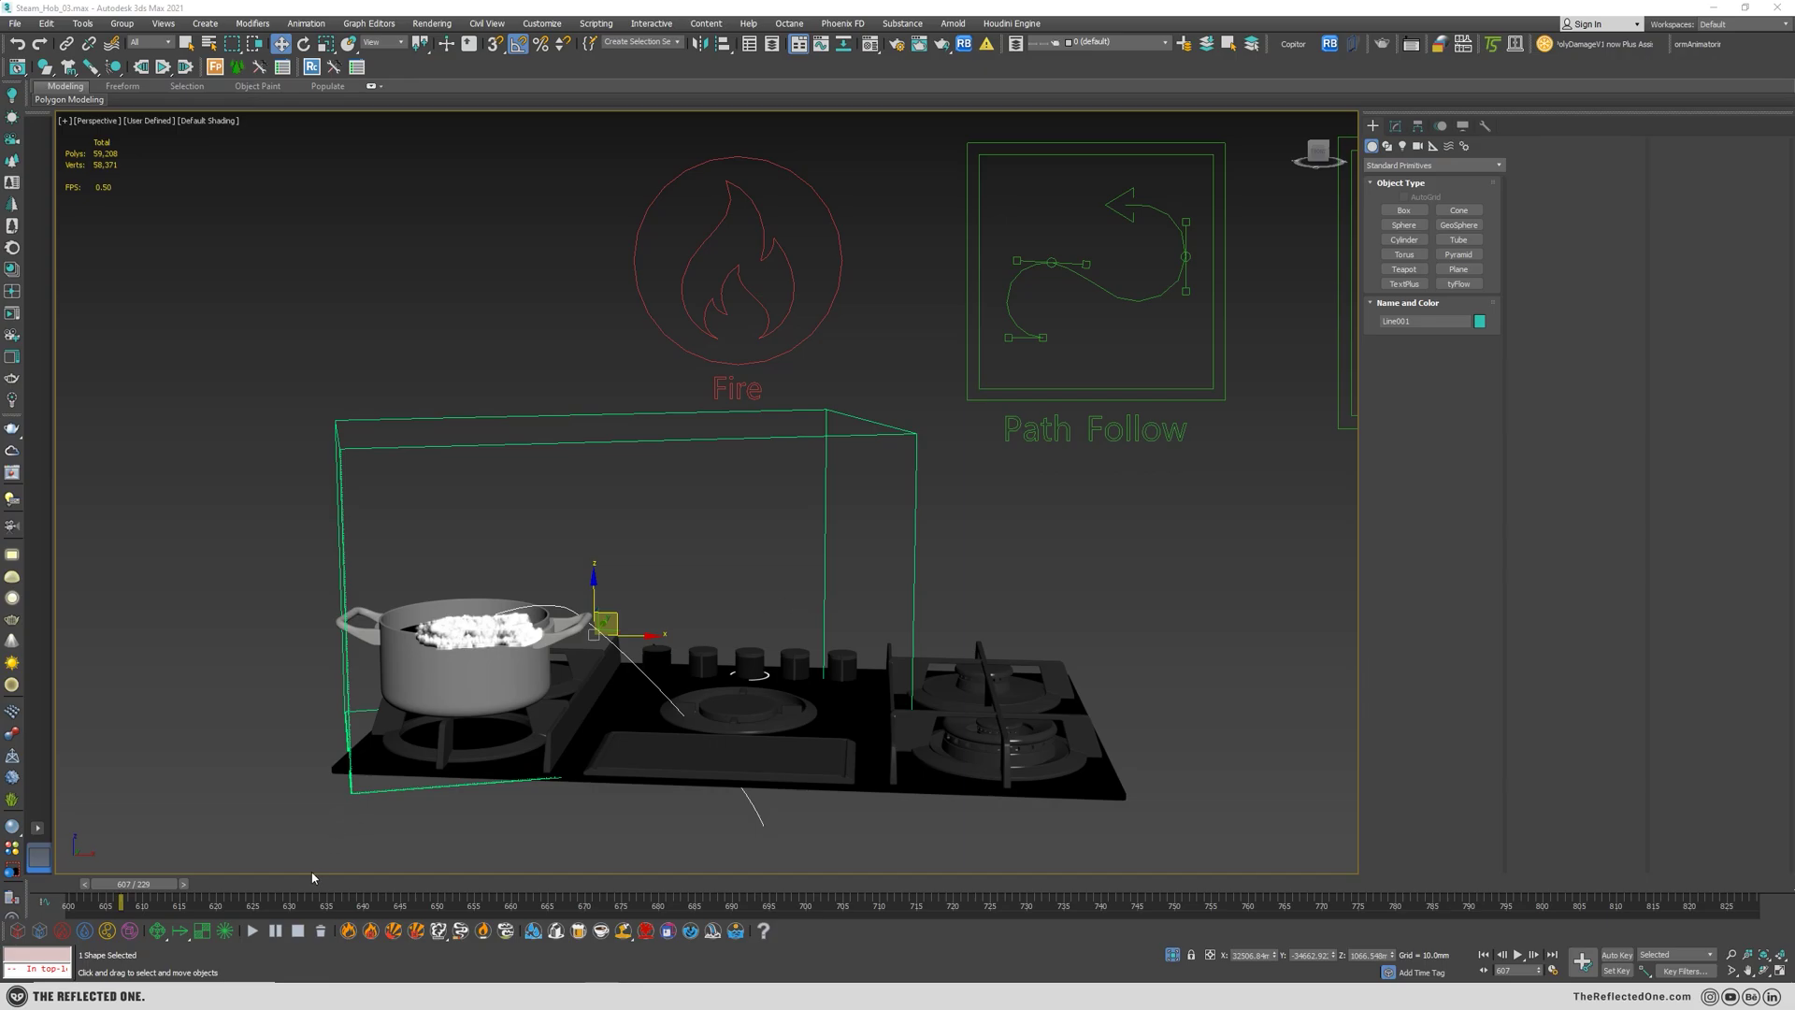
left_click_drag(155, 886, 635, 879)
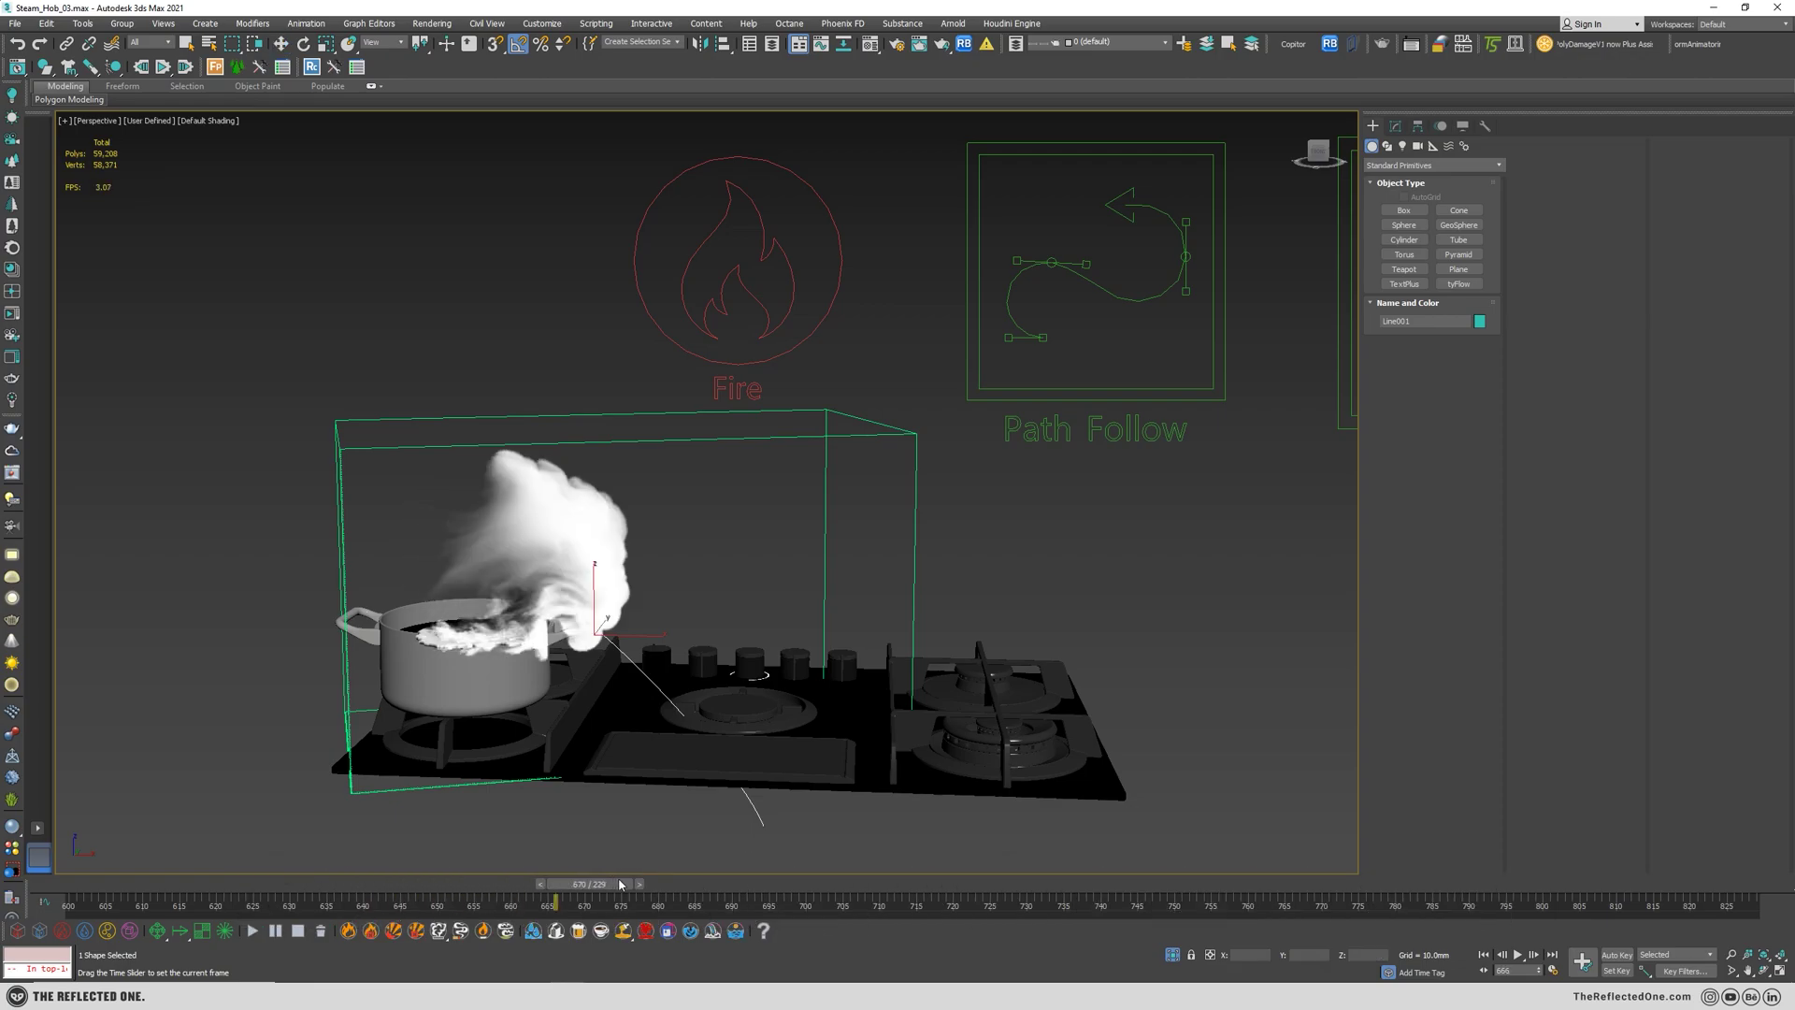
key("w")
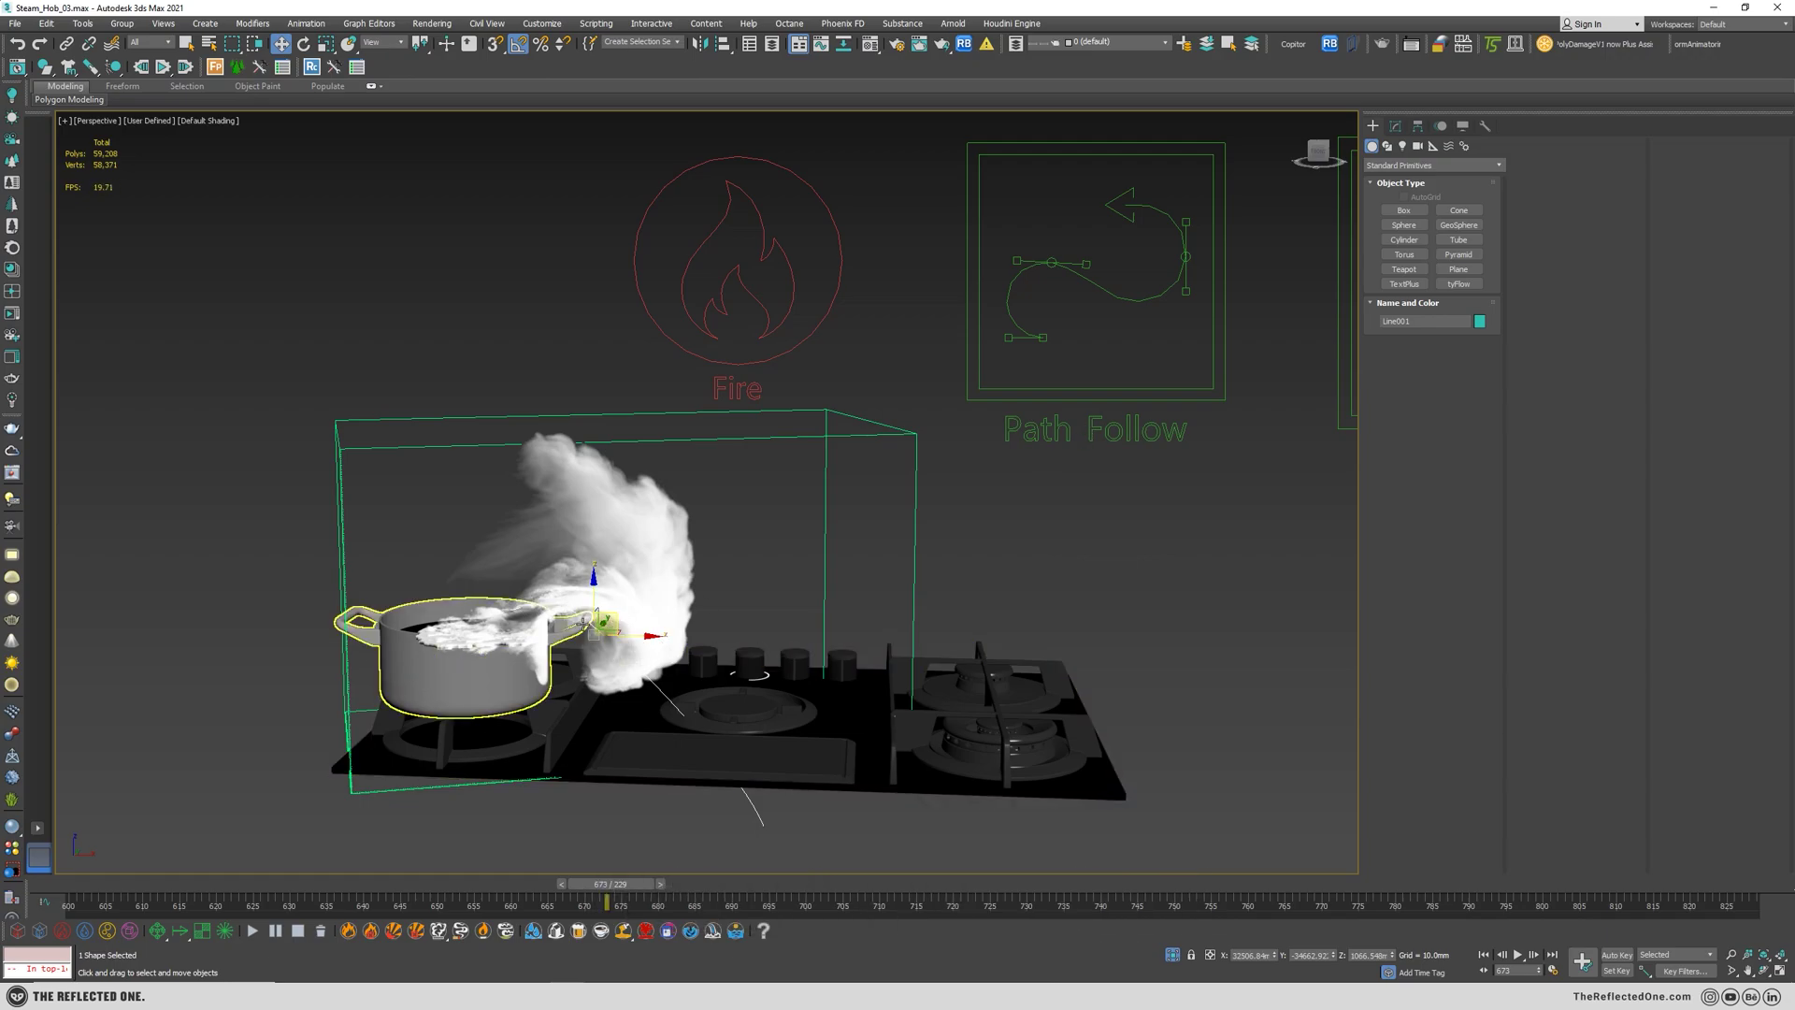
left_click_drag(616, 614, 953, 499)
key("ctrl+z")
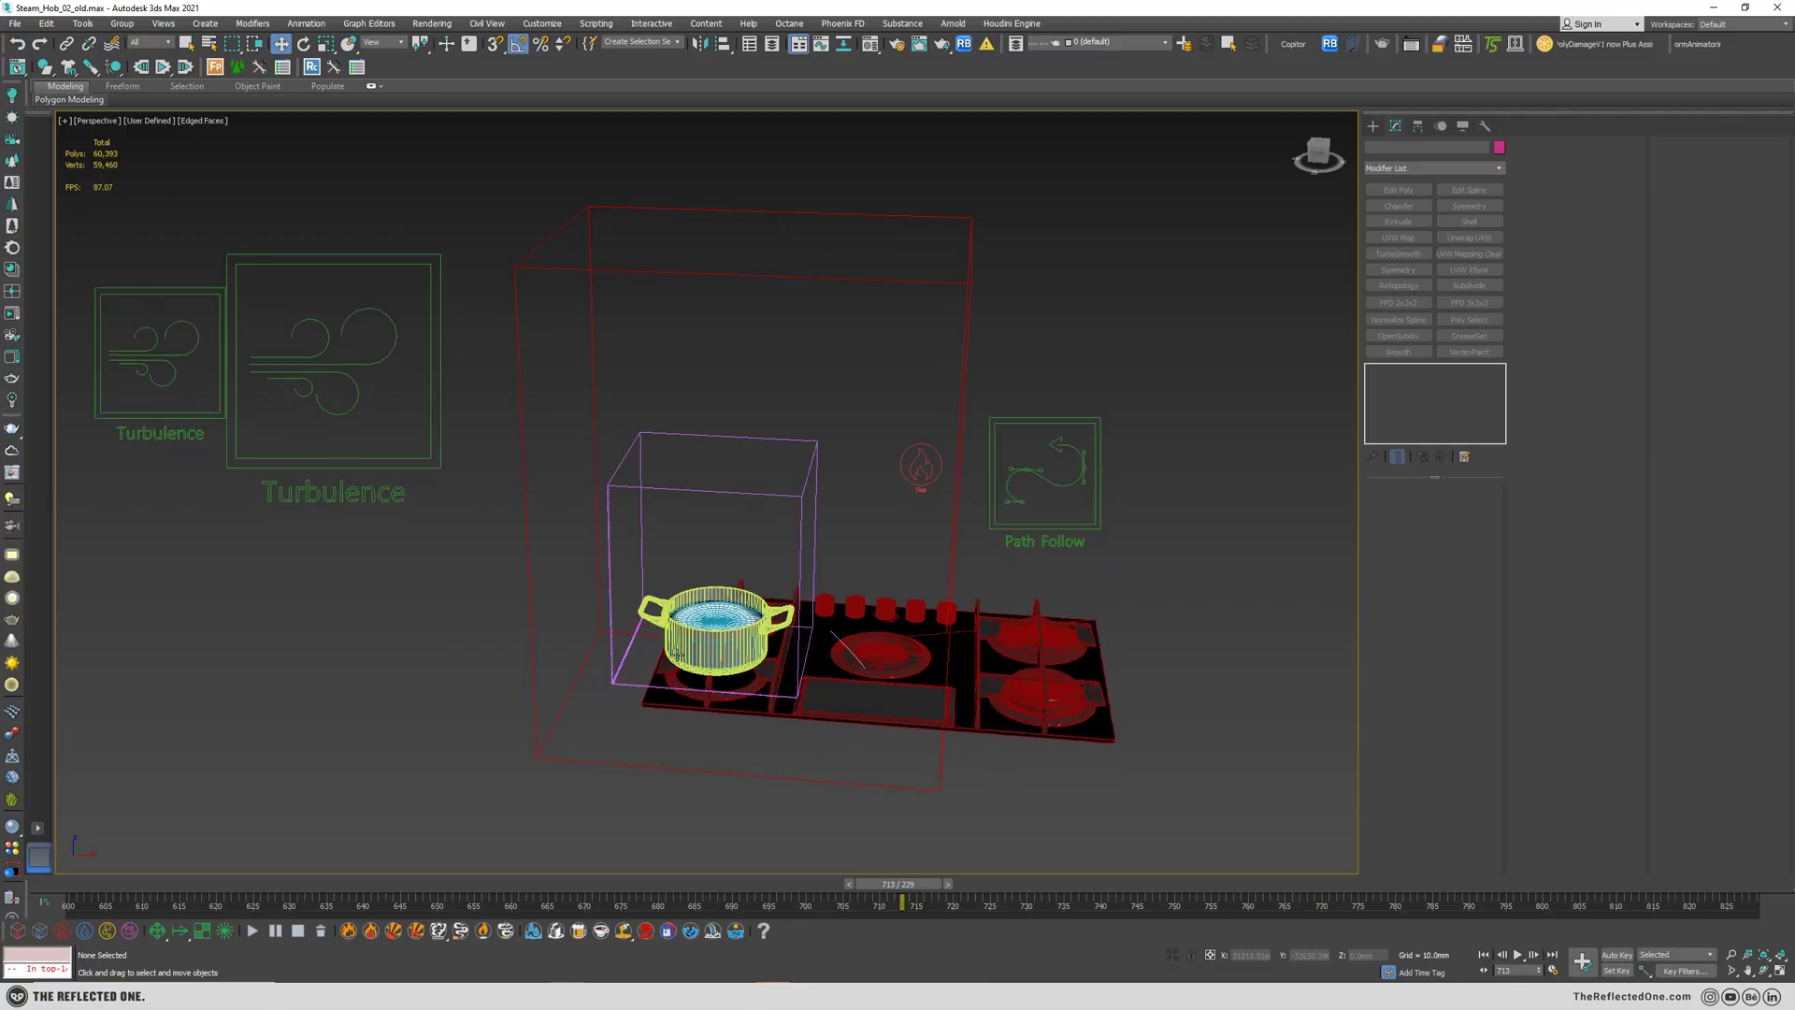
- Isolate the water cylinder inside the pot and inspect its vertex-painted top surface and sides
scroll(712, 624, "up", 3)
left_click(720, 624)
scroll(649, 617, "down", 2)
key("alt+q")
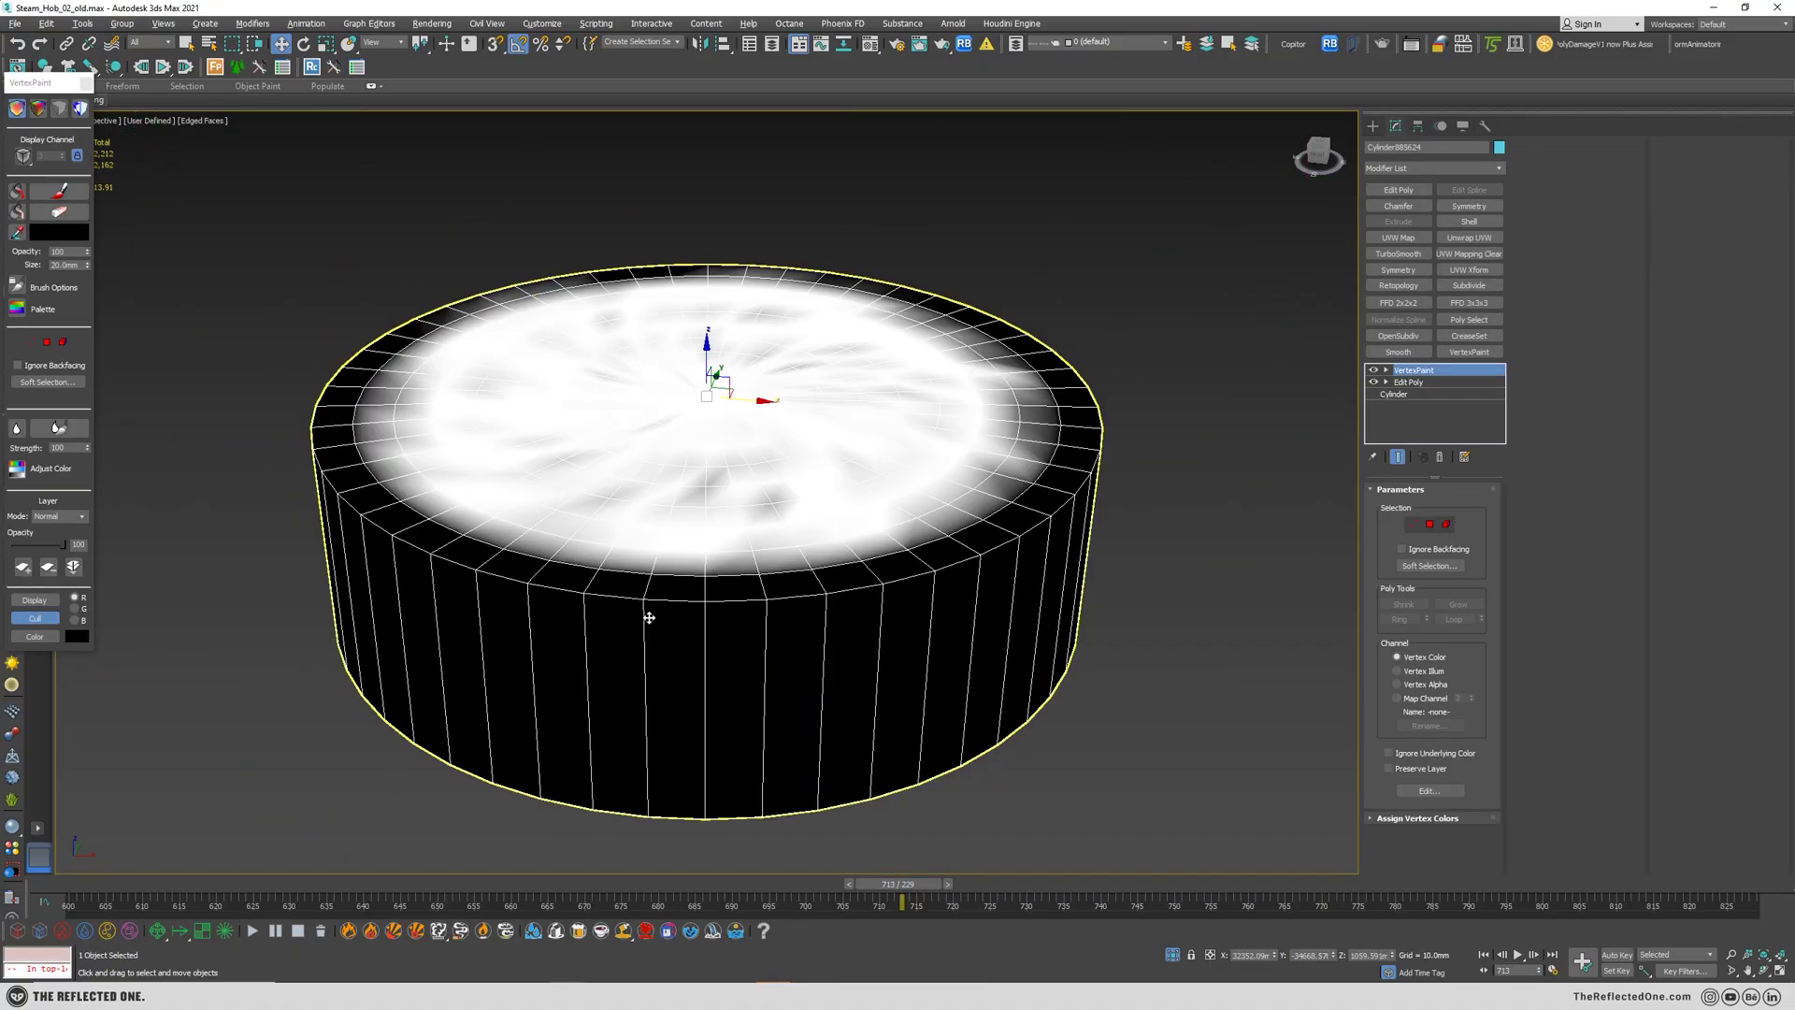
mouse_move(649, 617)
middle_mouse_down("alt")
mouse_move(677, 613)
mouse_move(669, 599)
middle_mouse_up("alt")
scroll(687, 568, "down", 5)
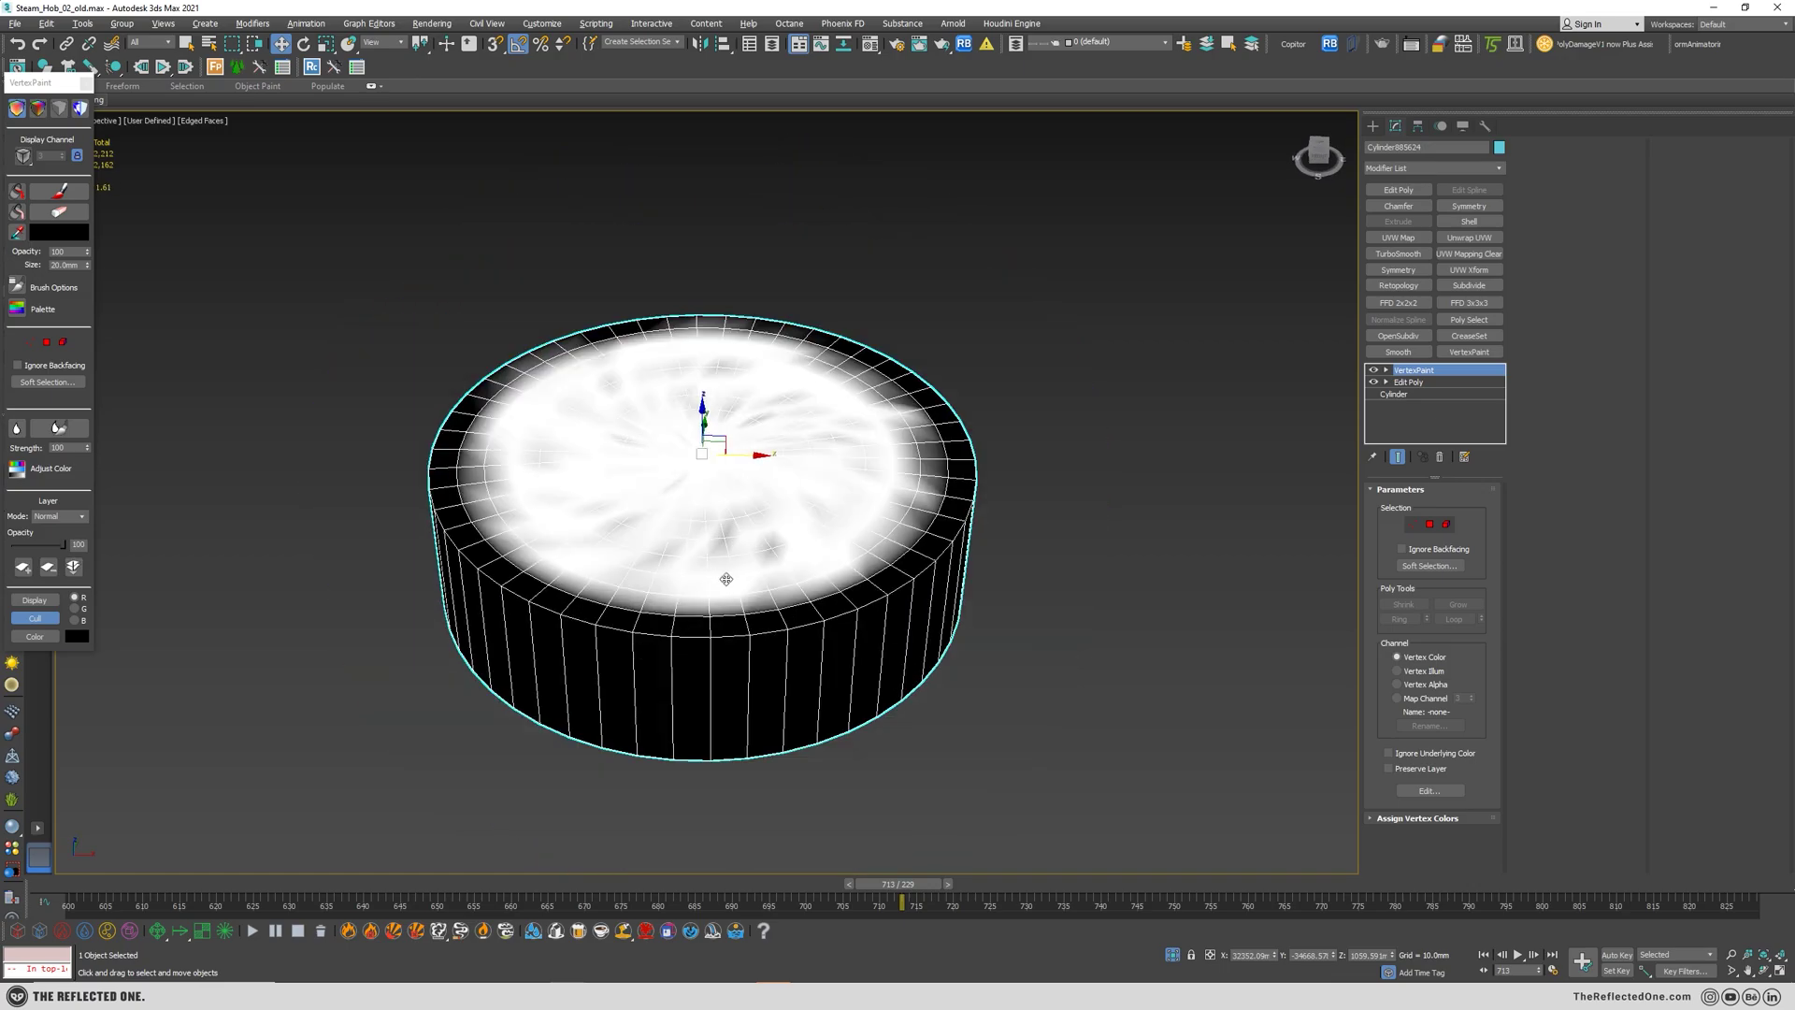
middle_click_drag(791, 581, 791, 534, "alt")
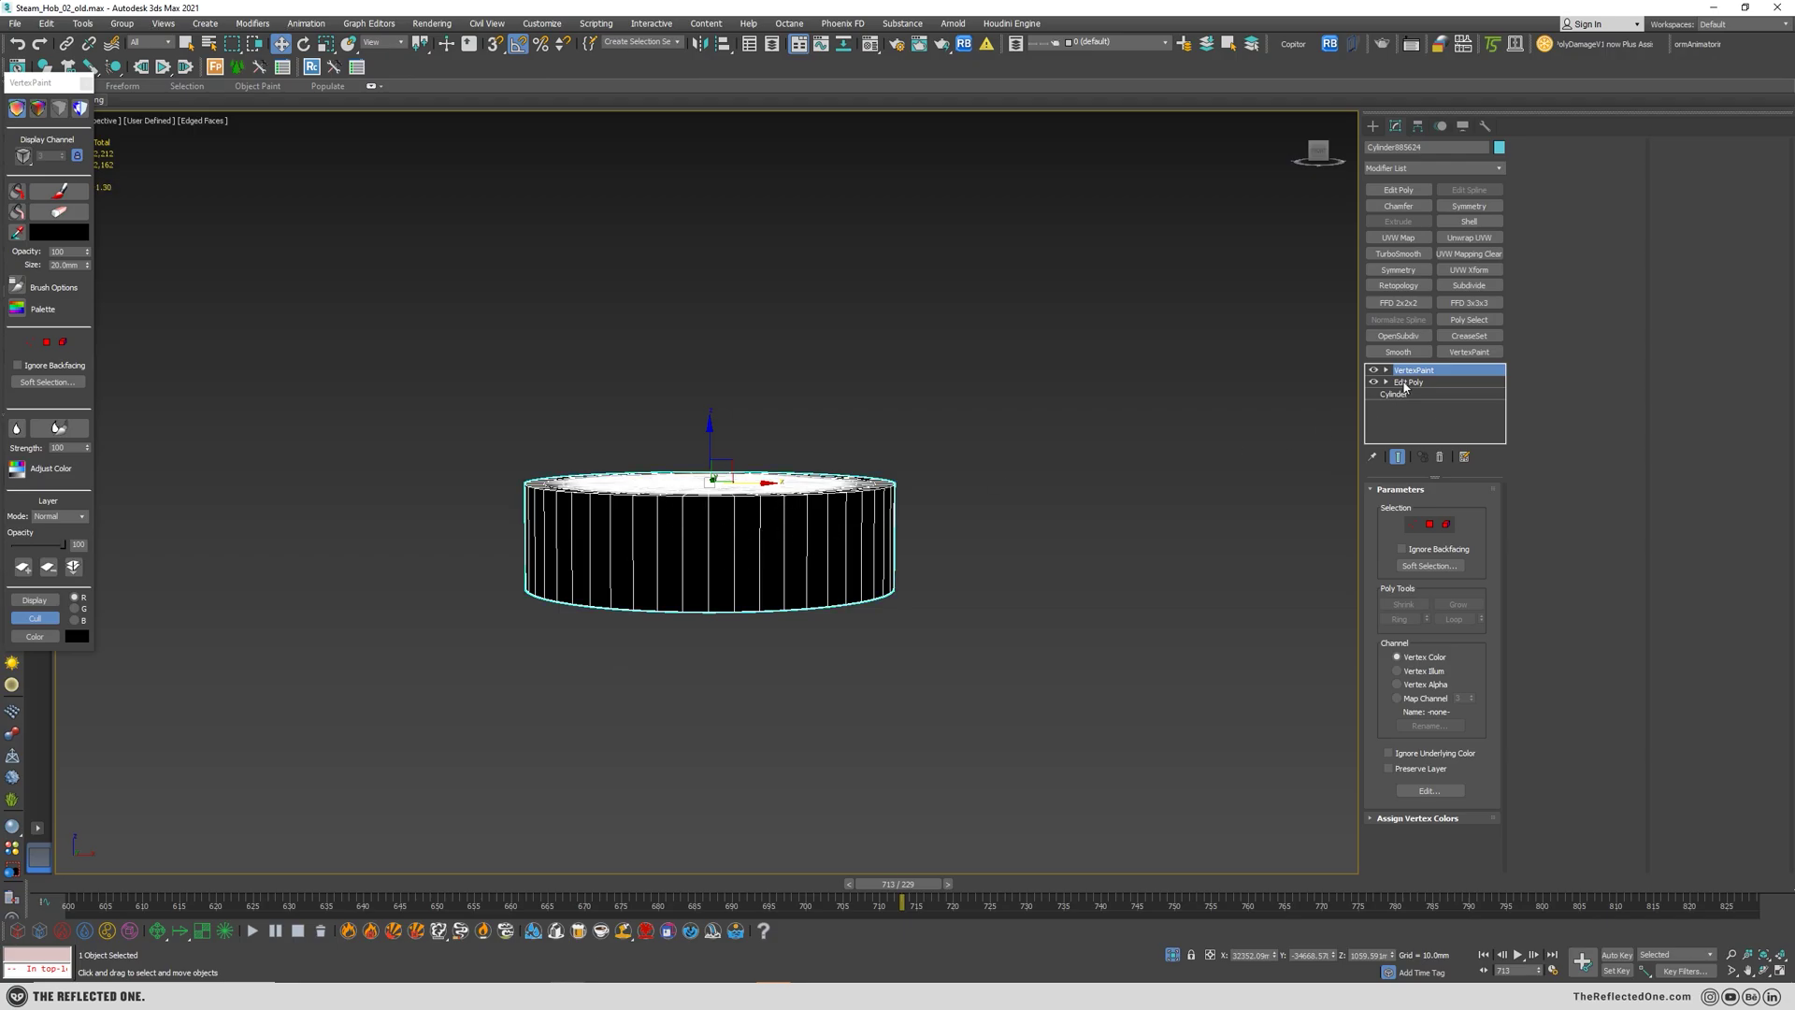
mouse_move(873, 570)
middle_mouse_down("alt")
mouse_move(782, 565)
mouse_move(789, 485)
mouse_move(761, 649)
mouse_move(725, 609)
mouse_move(761, 625)
middle_mouse_up("alt")
- Turn off the edged-faces display and convert the water cylinder to Editable Poly
key("F4")
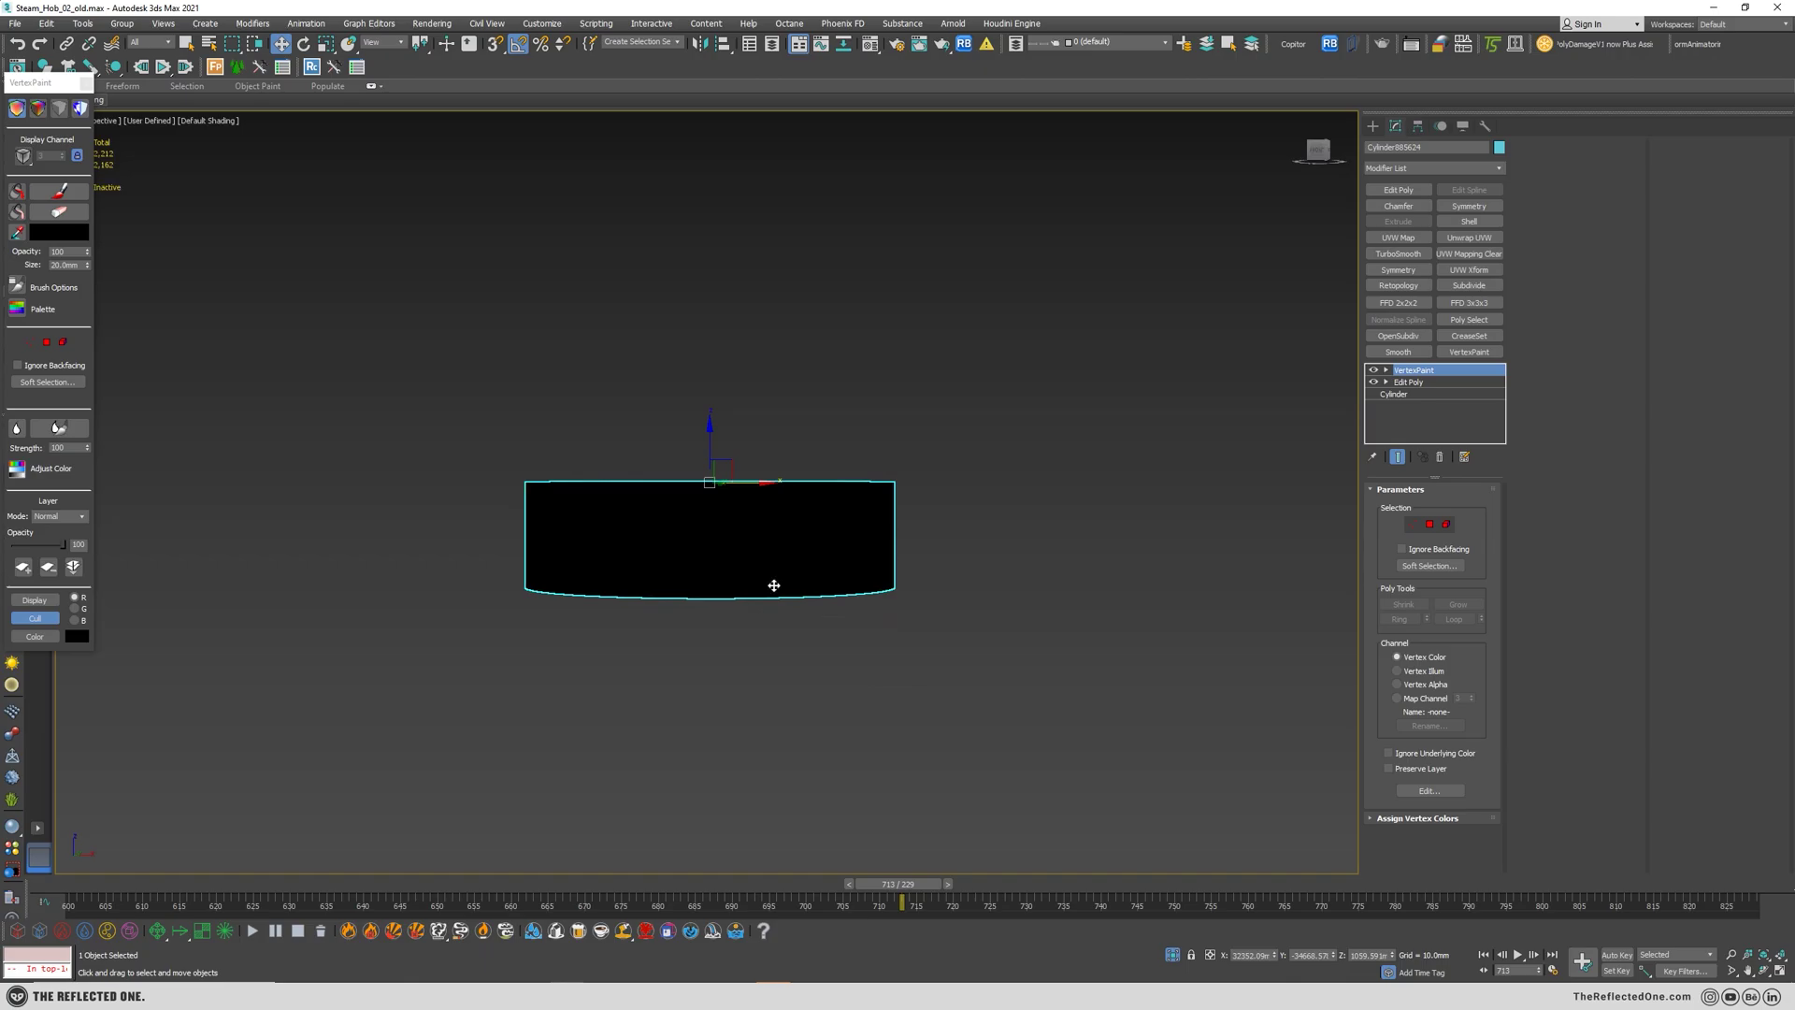
right_click(715, 496)
mouse_move(842, 652)
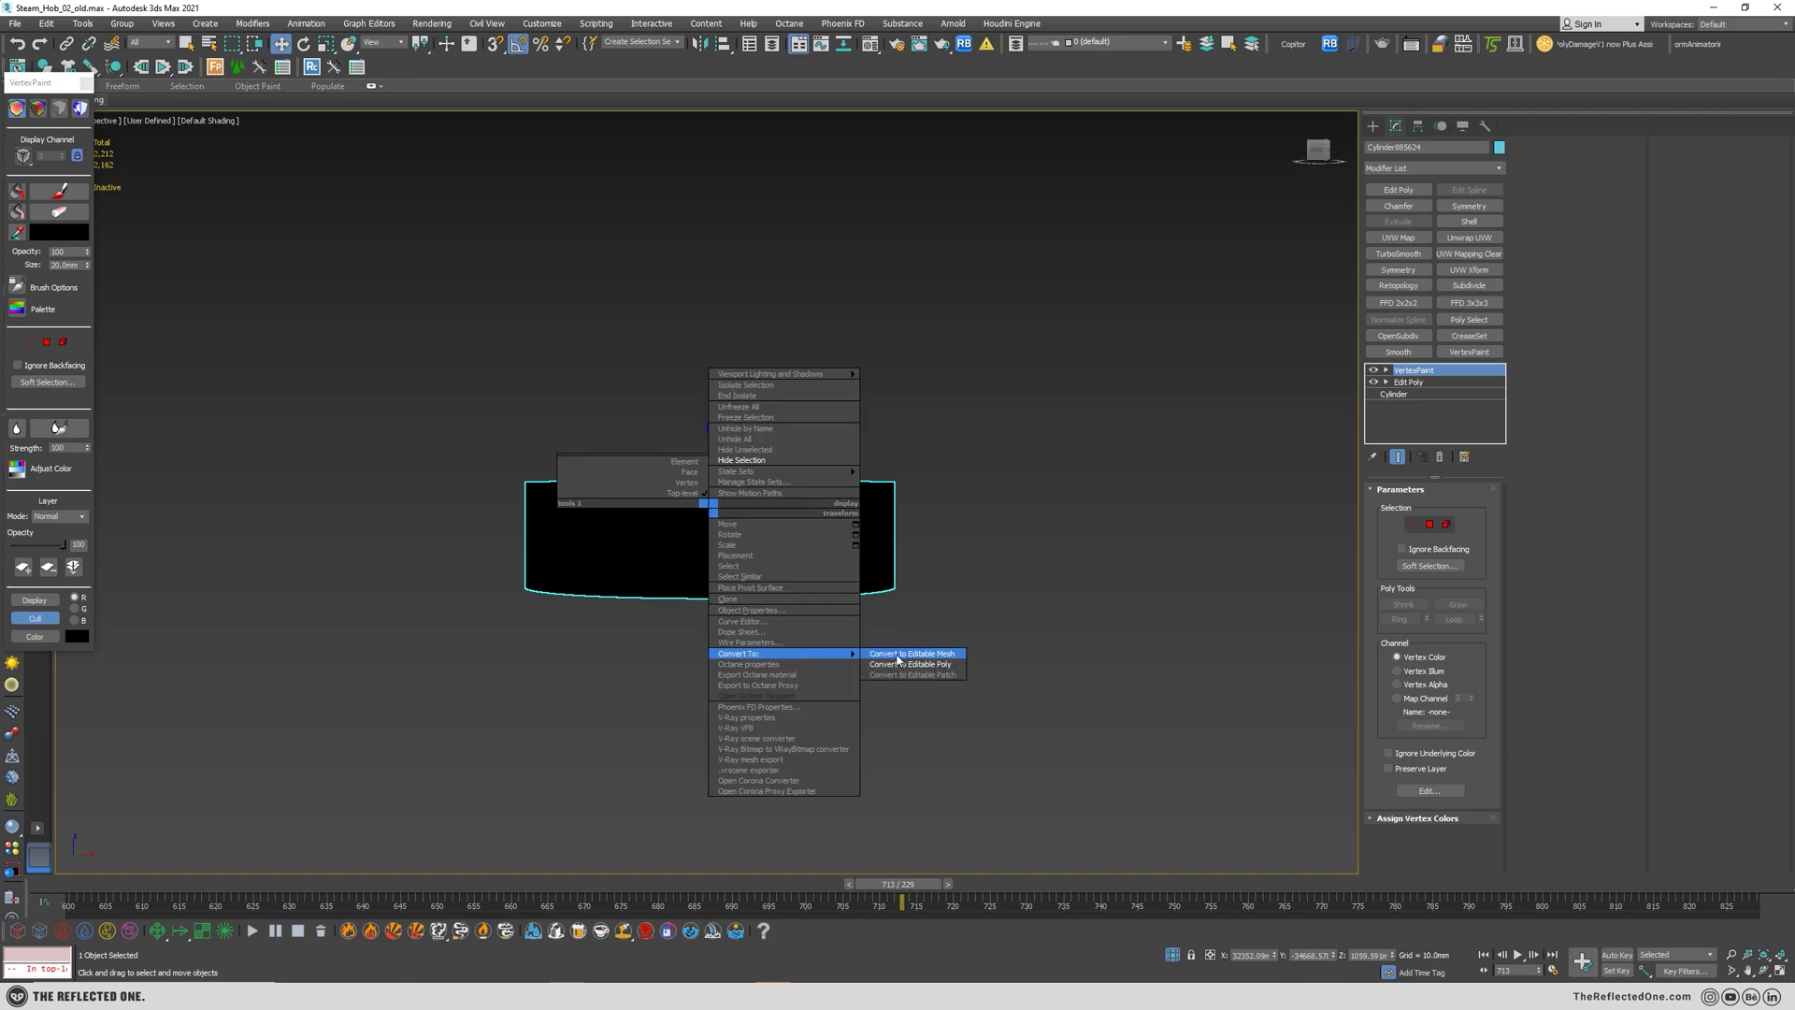
left_click(926, 667)
- Delete the cylinder's side and bottom polygons, keeping only the top disc, and leave polygon editing
key("4")
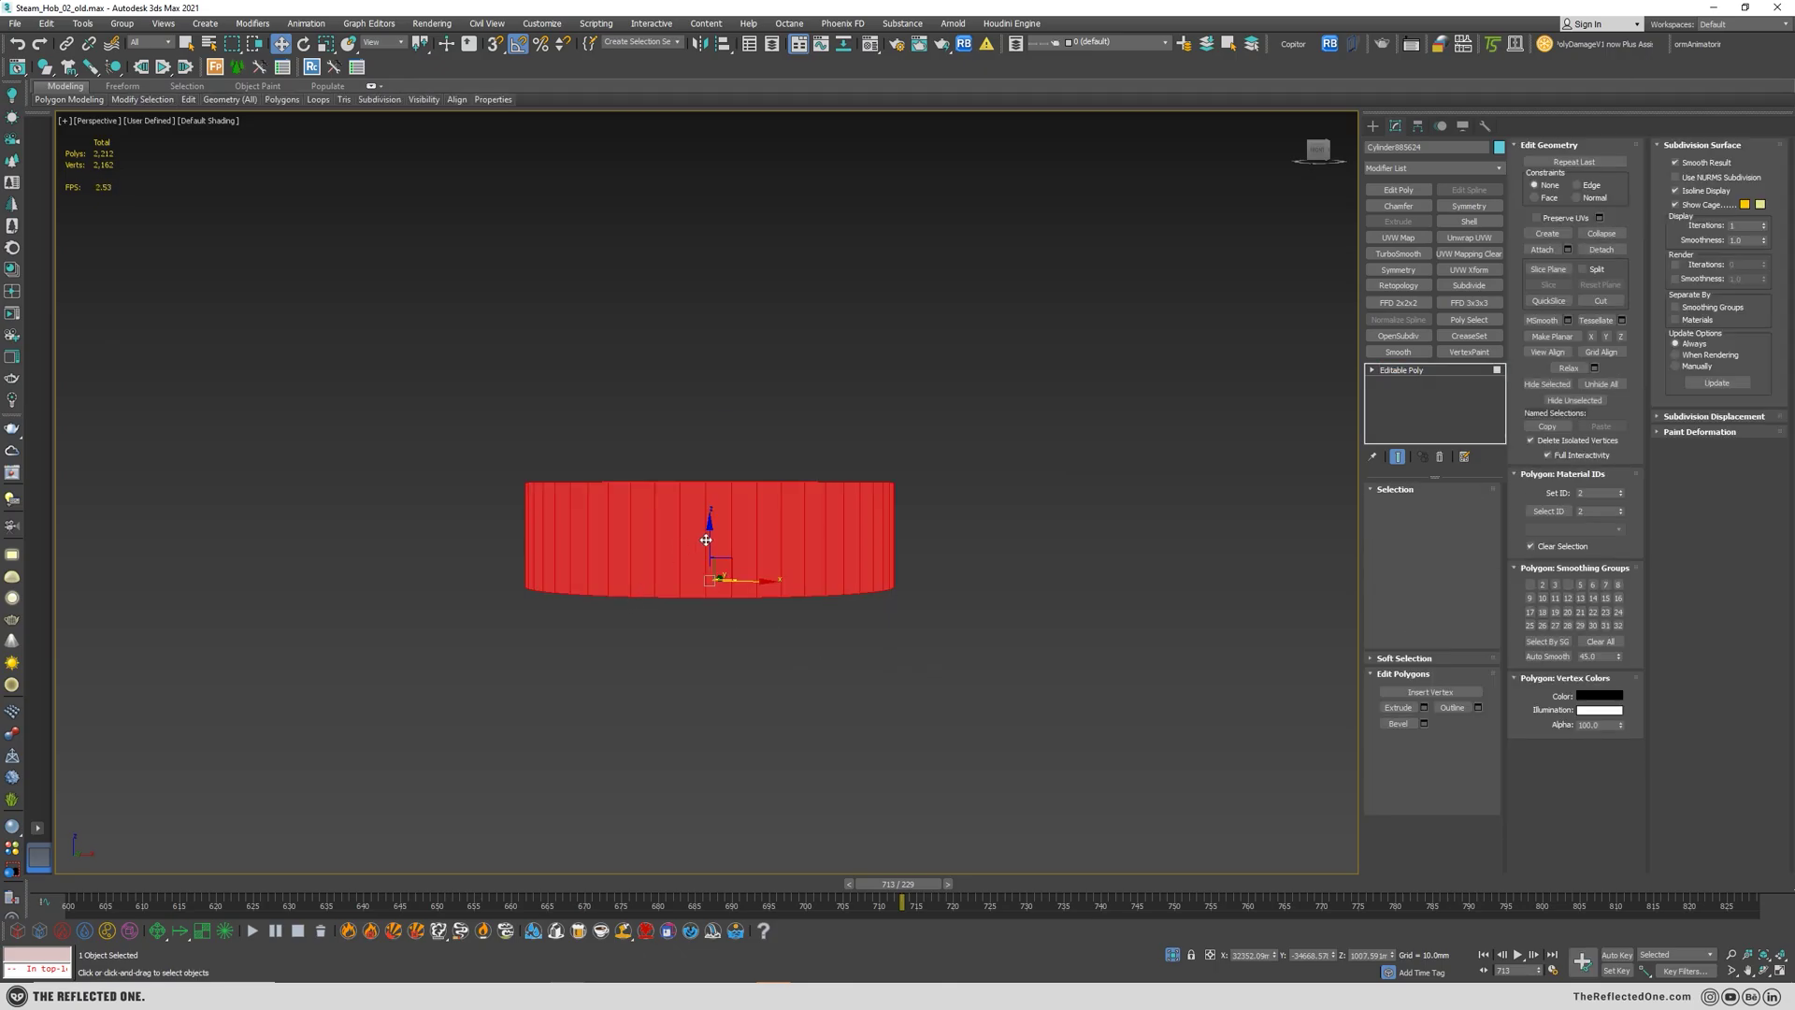
mouse_move(713, 533)
middle_mouse_down("alt")
mouse_move(706, 580)
mouse_move(740, 522)
middle_mouse_up("alt")
key("Delete")
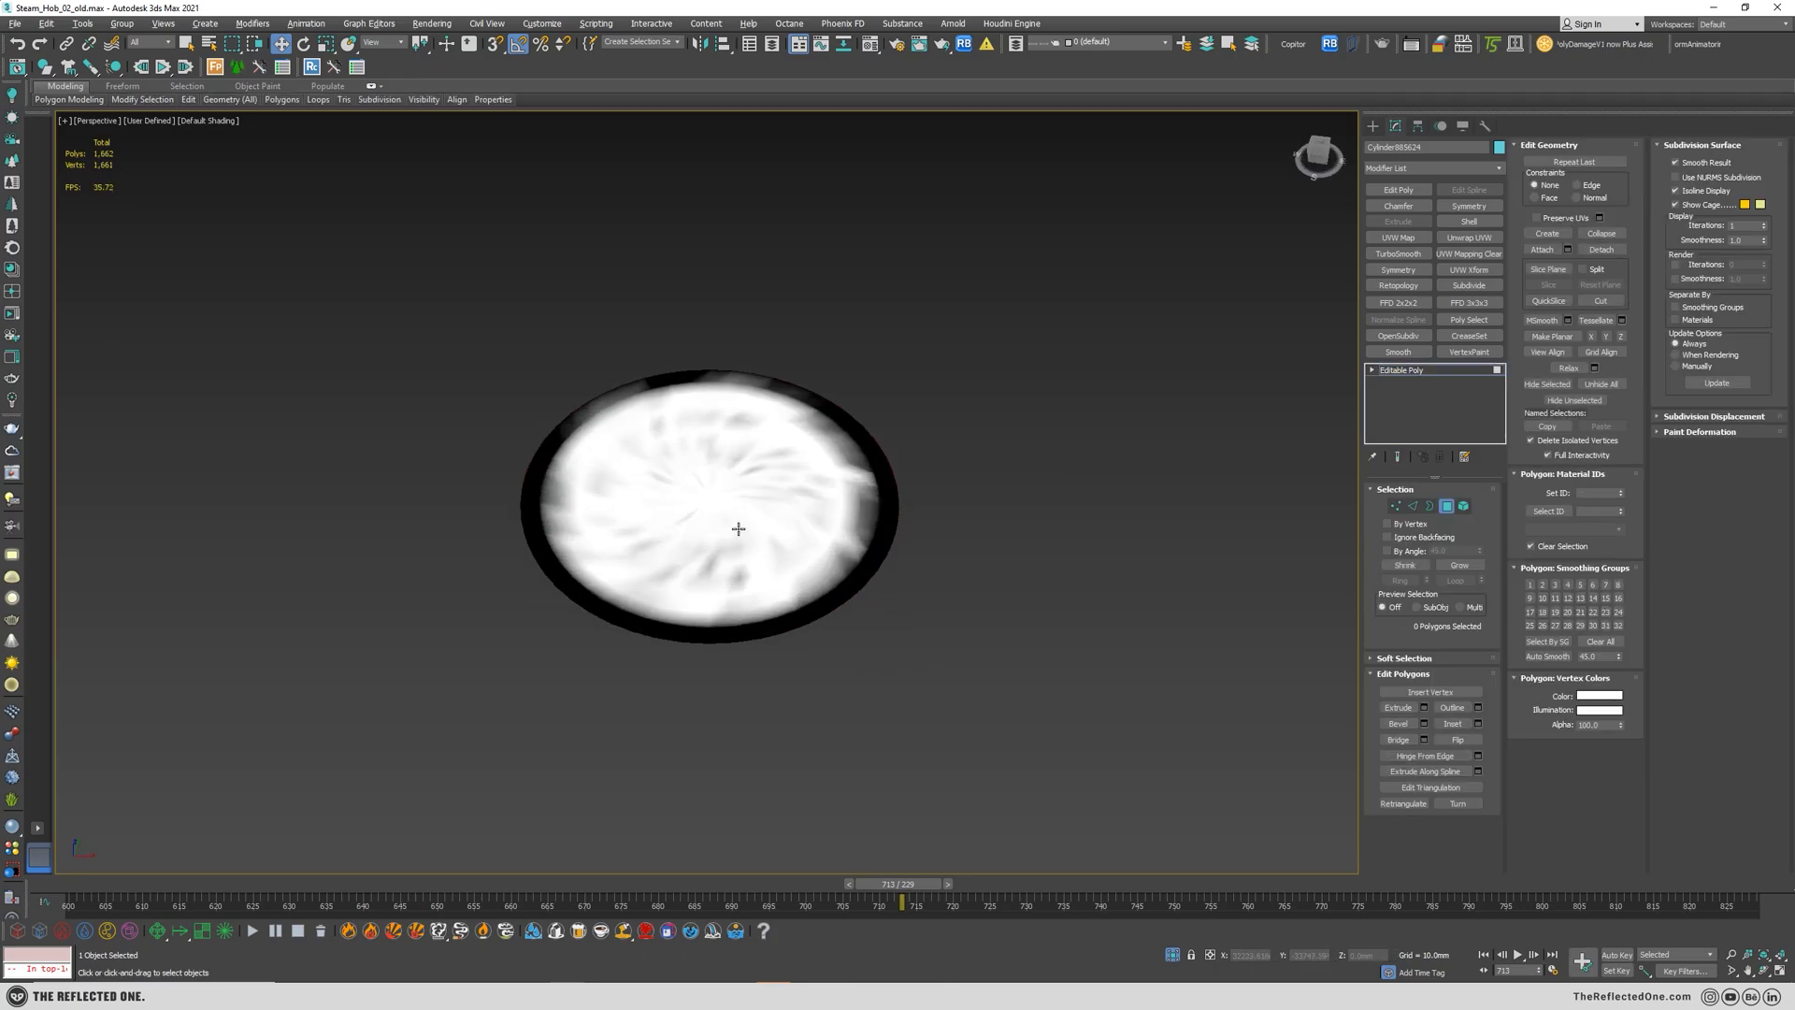
key("z")
left_click(1451, 507)
- Compute a ReForm Retopology on the disc with a raised face count and check the new quad mesh with edged faces
left_click(1398, 286)
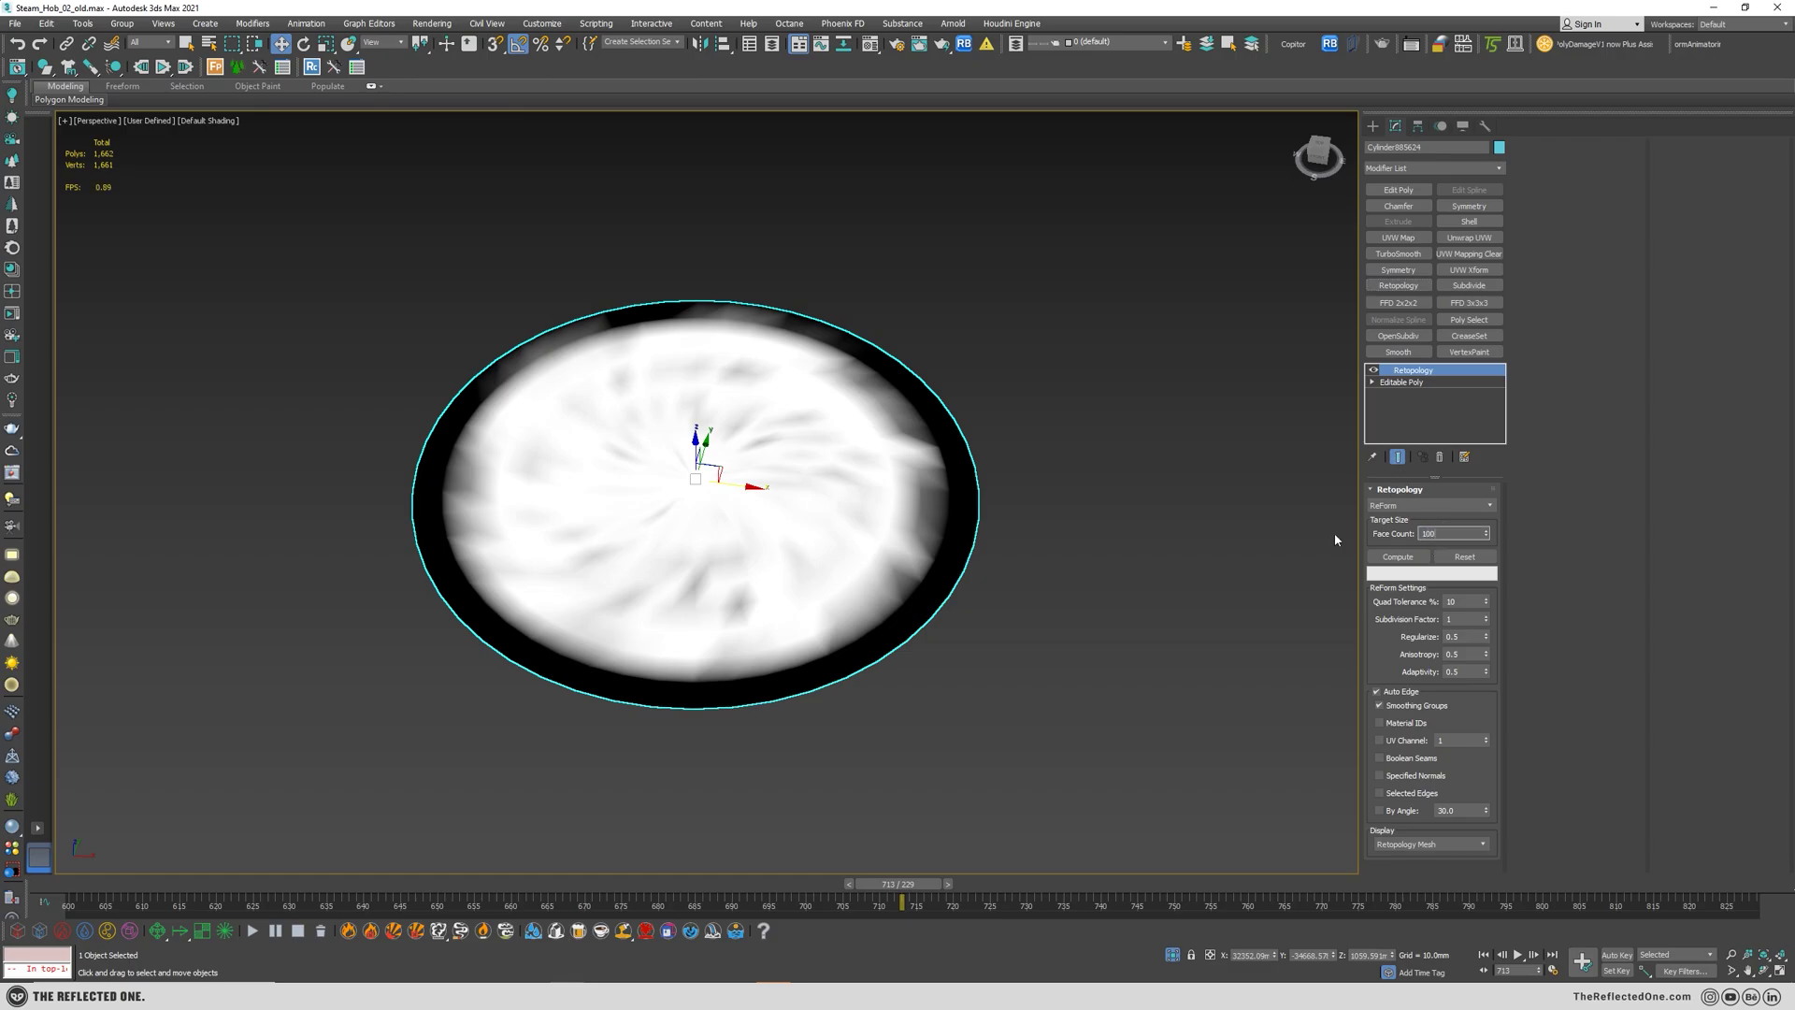
left_click(1400, 556)
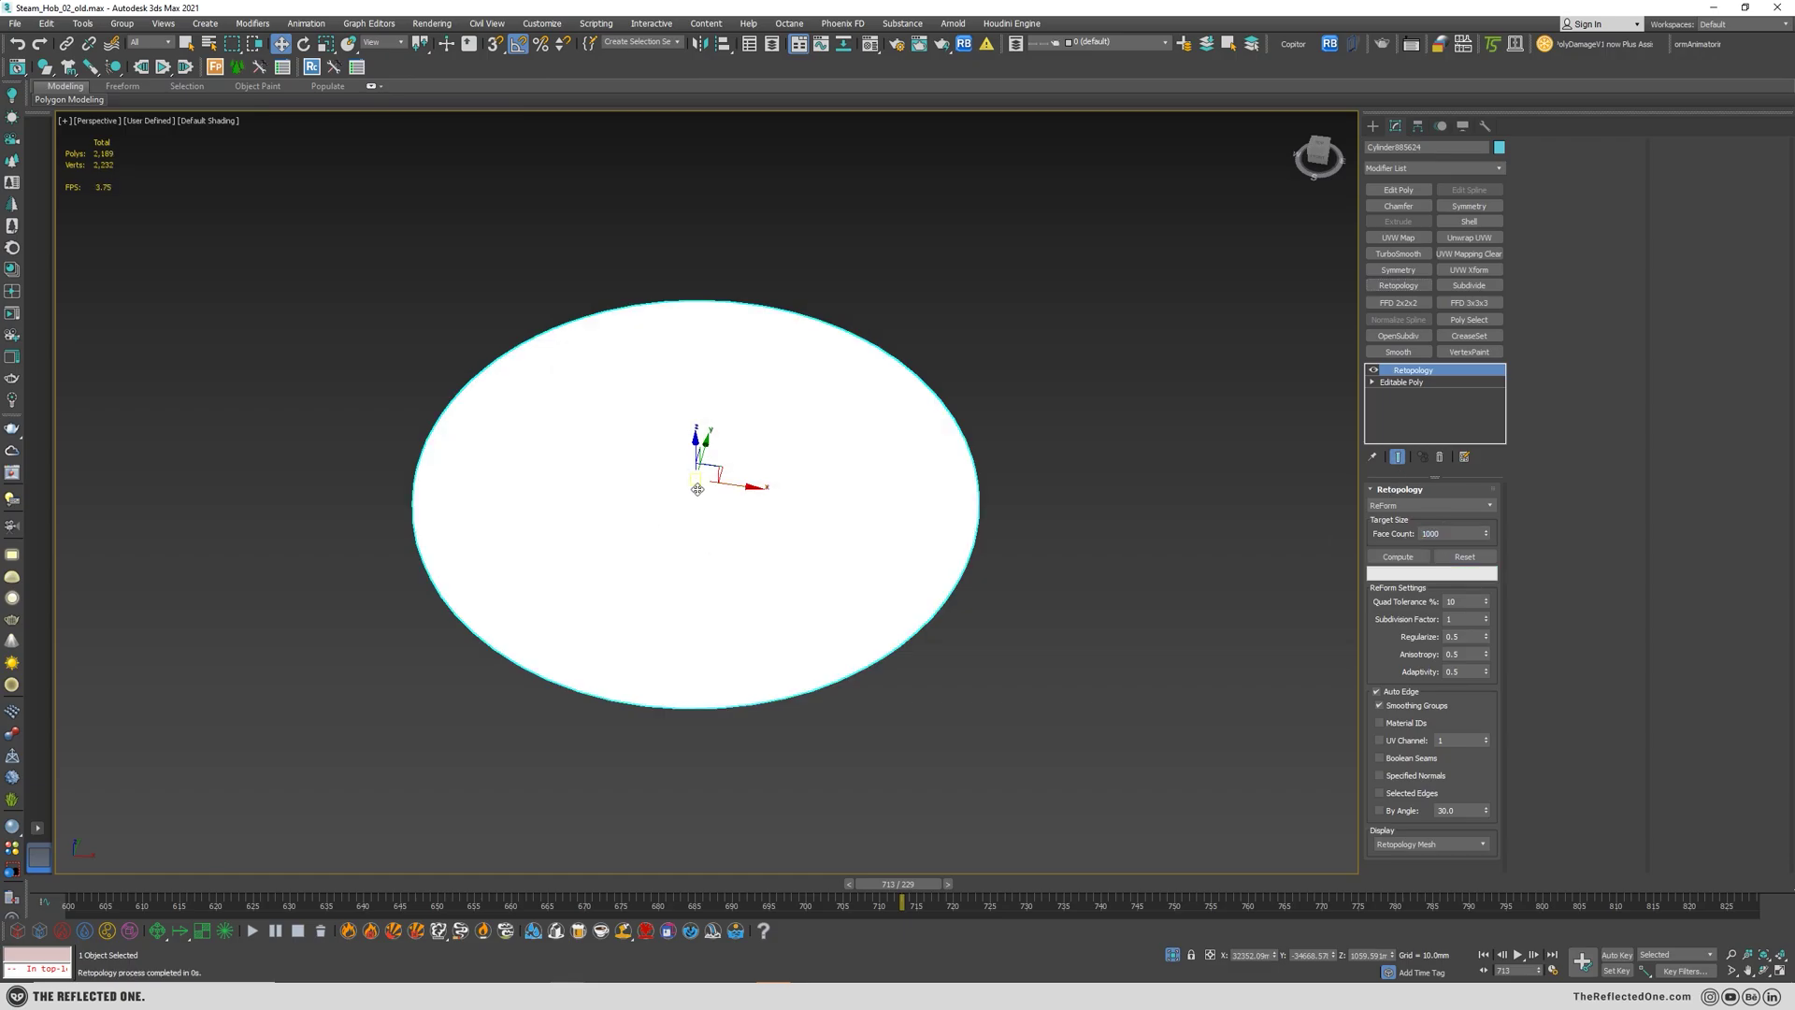
left_click(1034, 392)
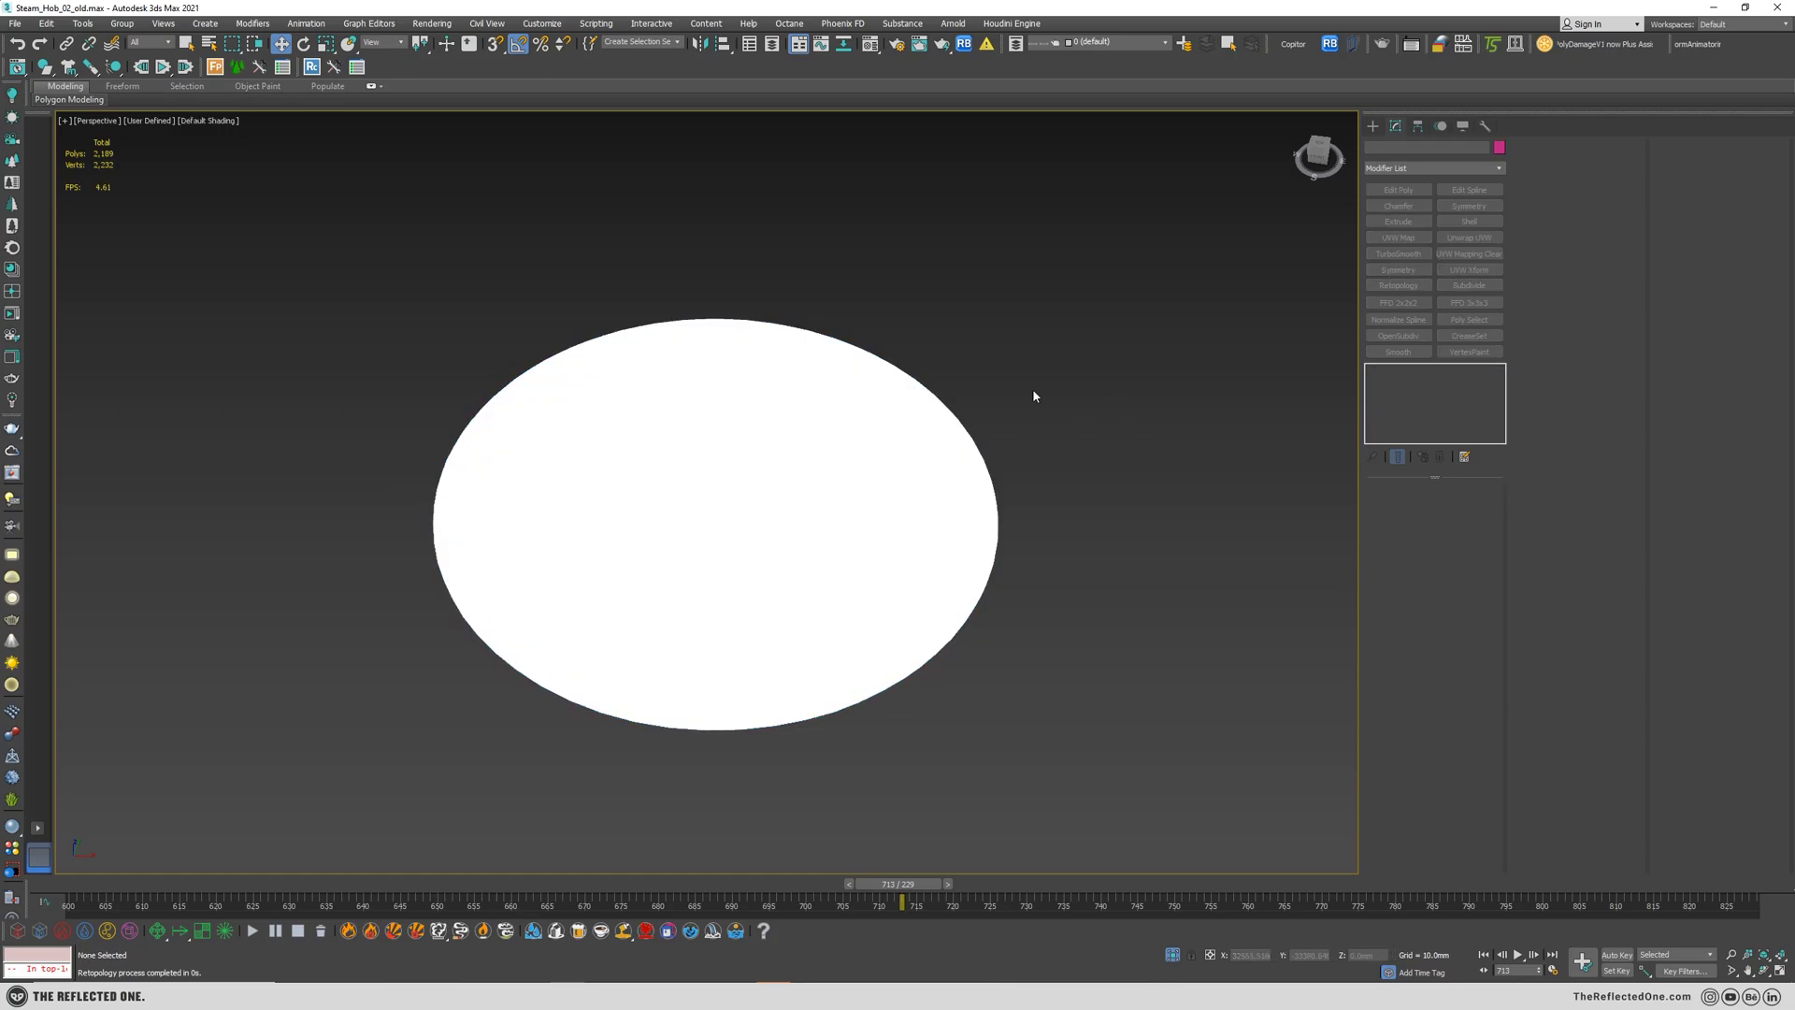
scroll(853, 552, "down", 3)
left_click(907, 482)
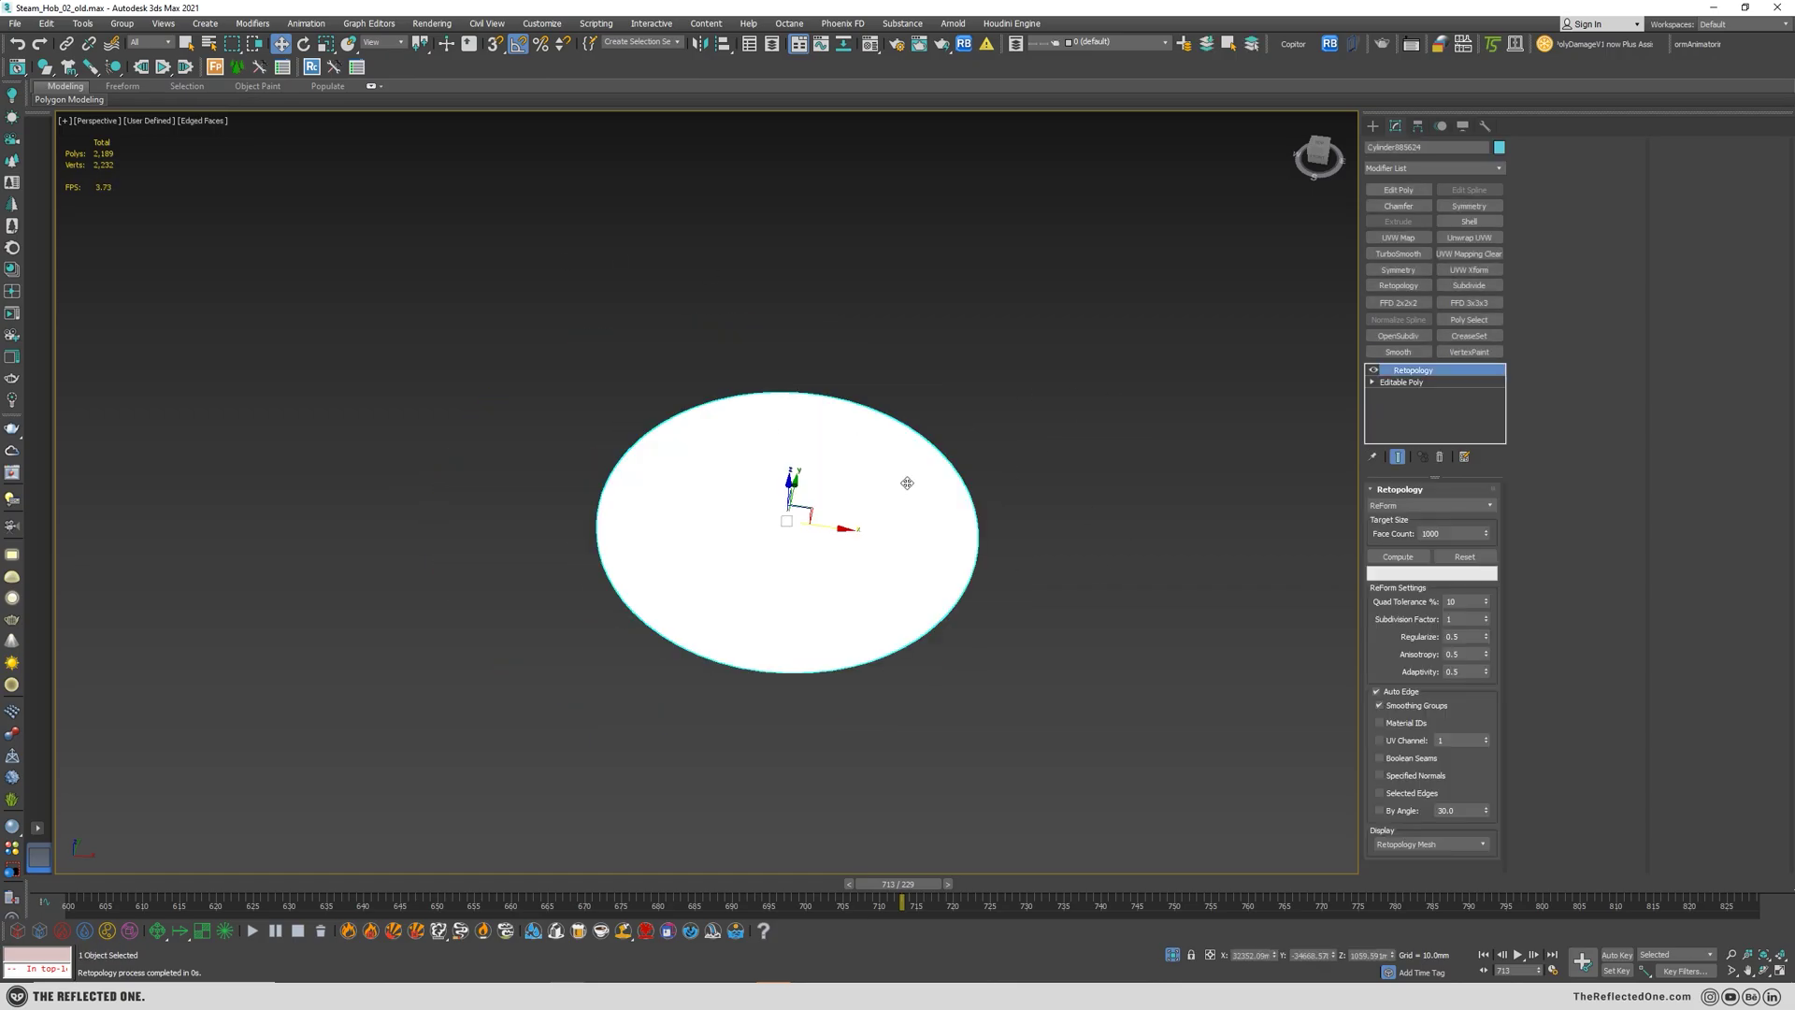
left_click(1032, 568)
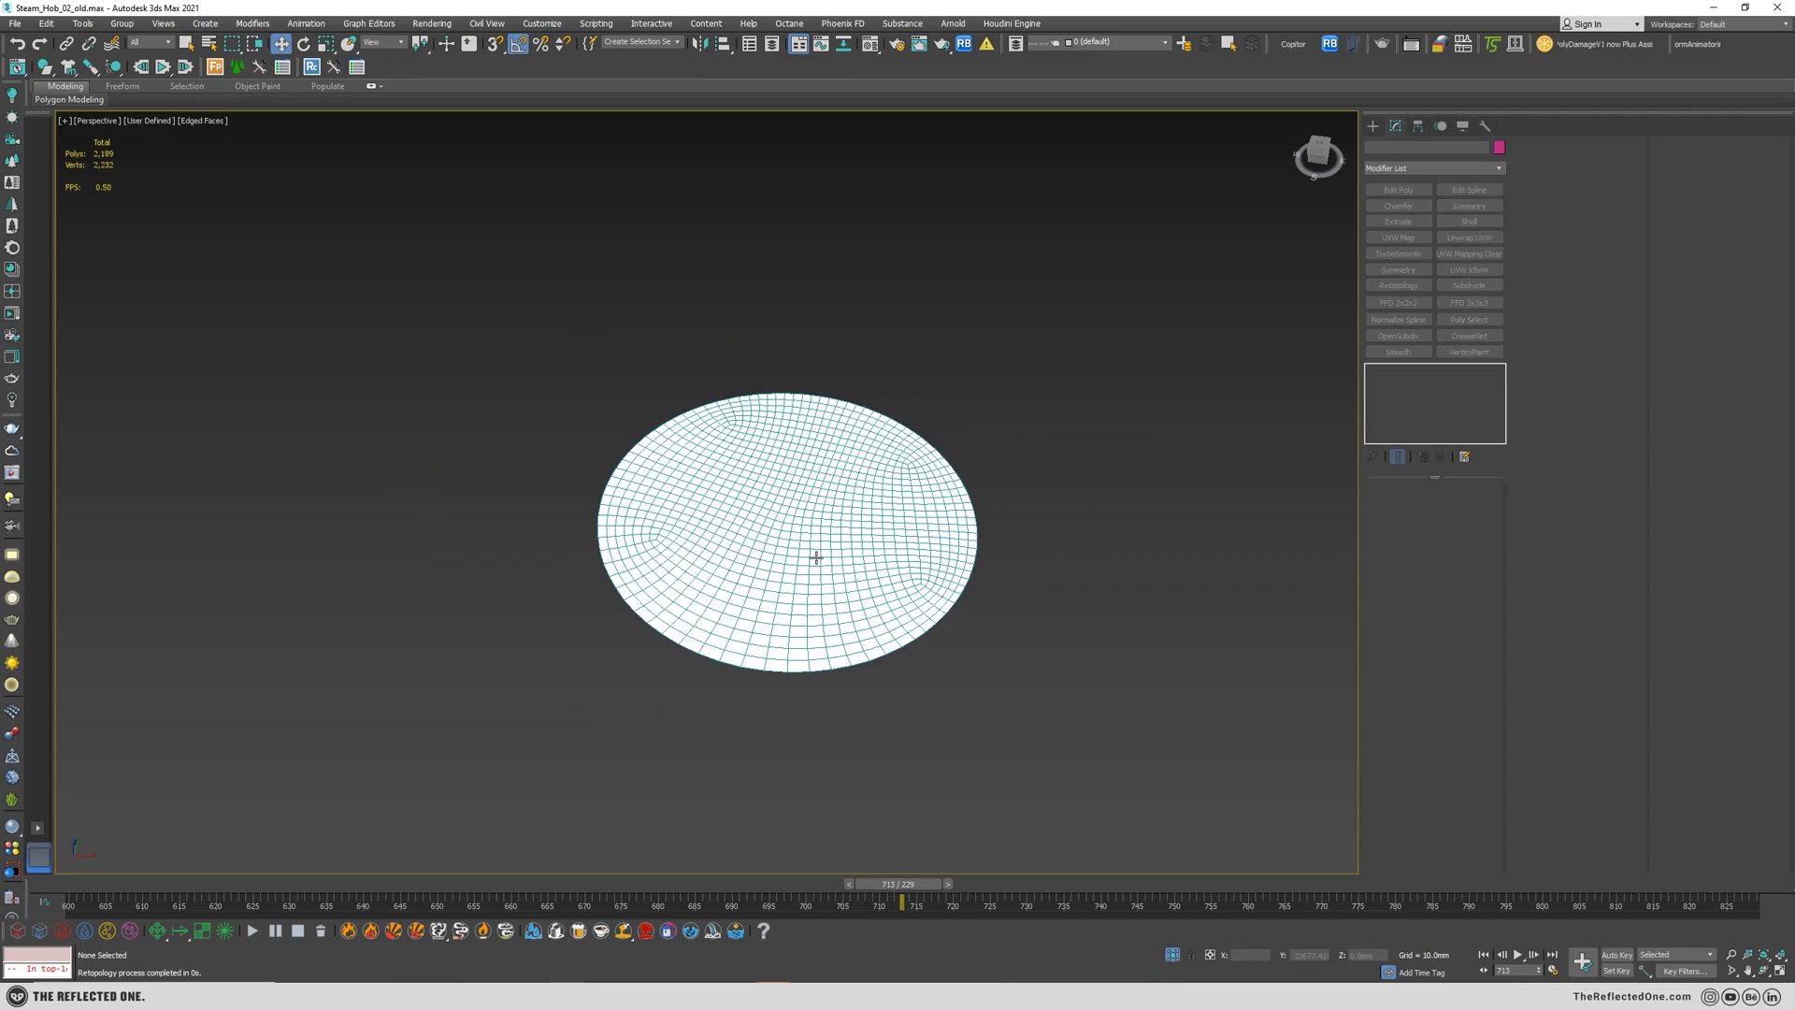
left_click(821, 504)
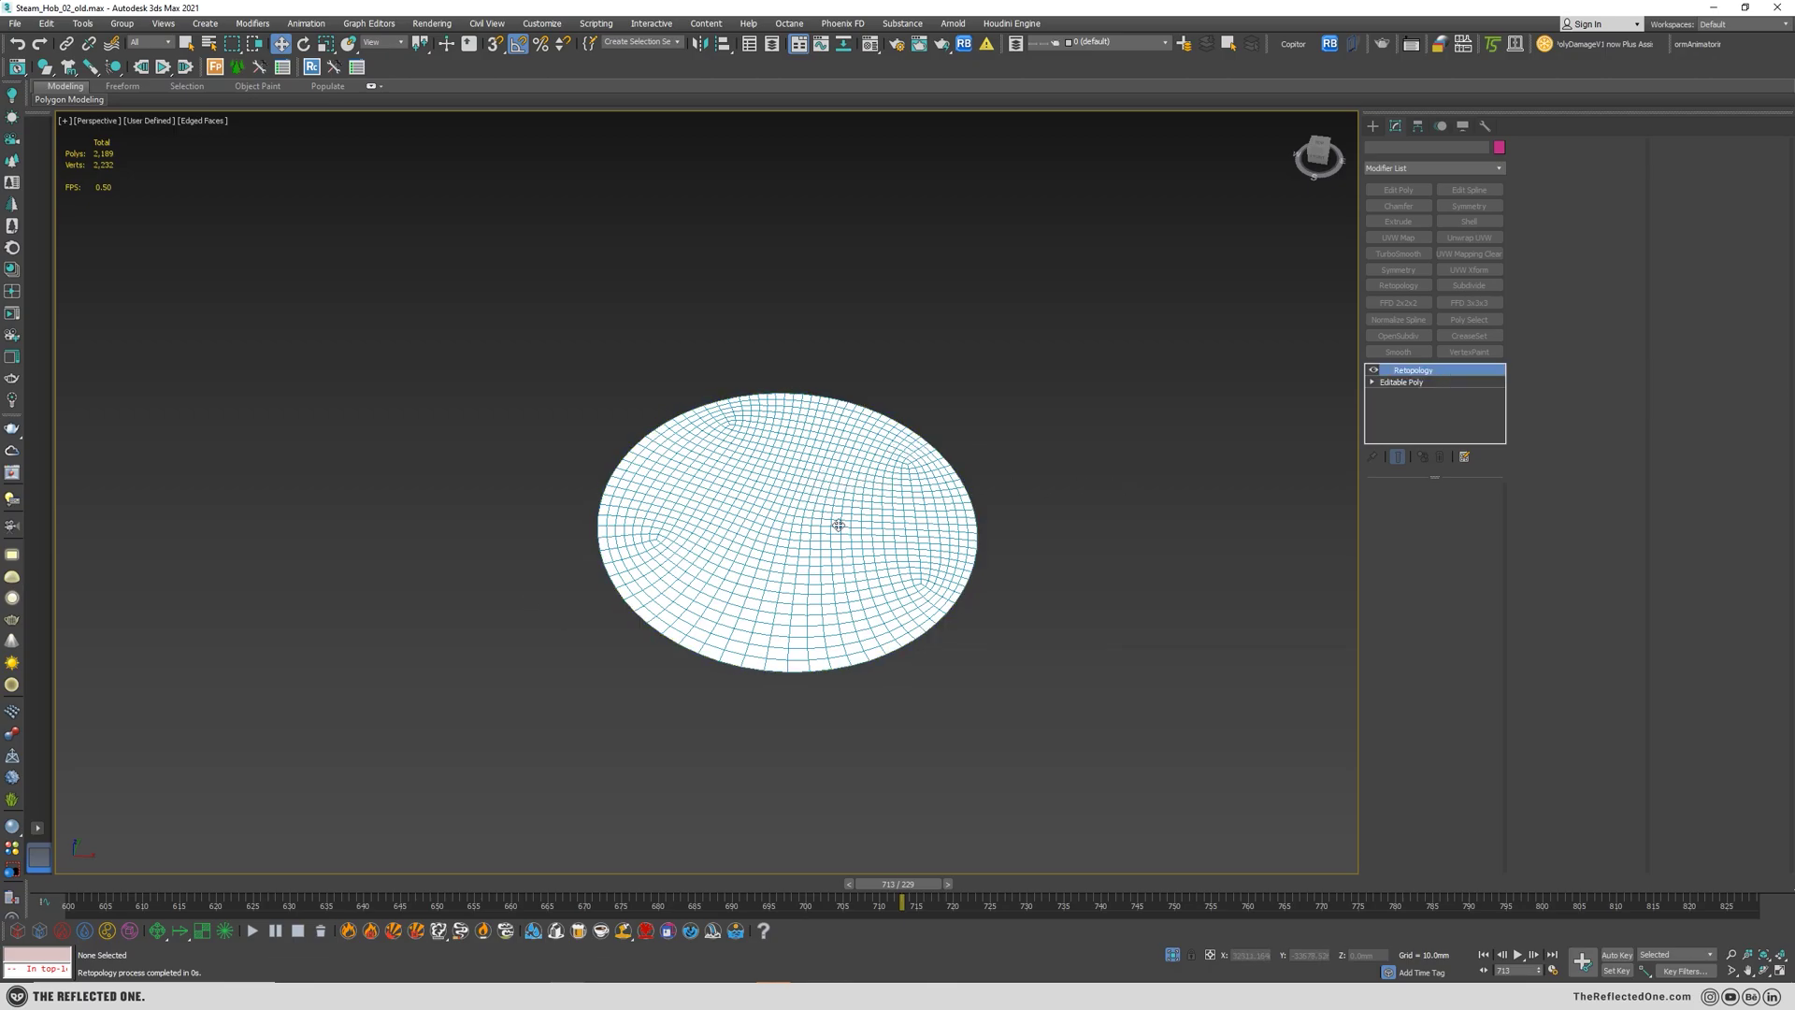
- Add a VertexPaint modifier to the disc, fill the whole surface with black and activate the paint brush
left_click(1482, 353)
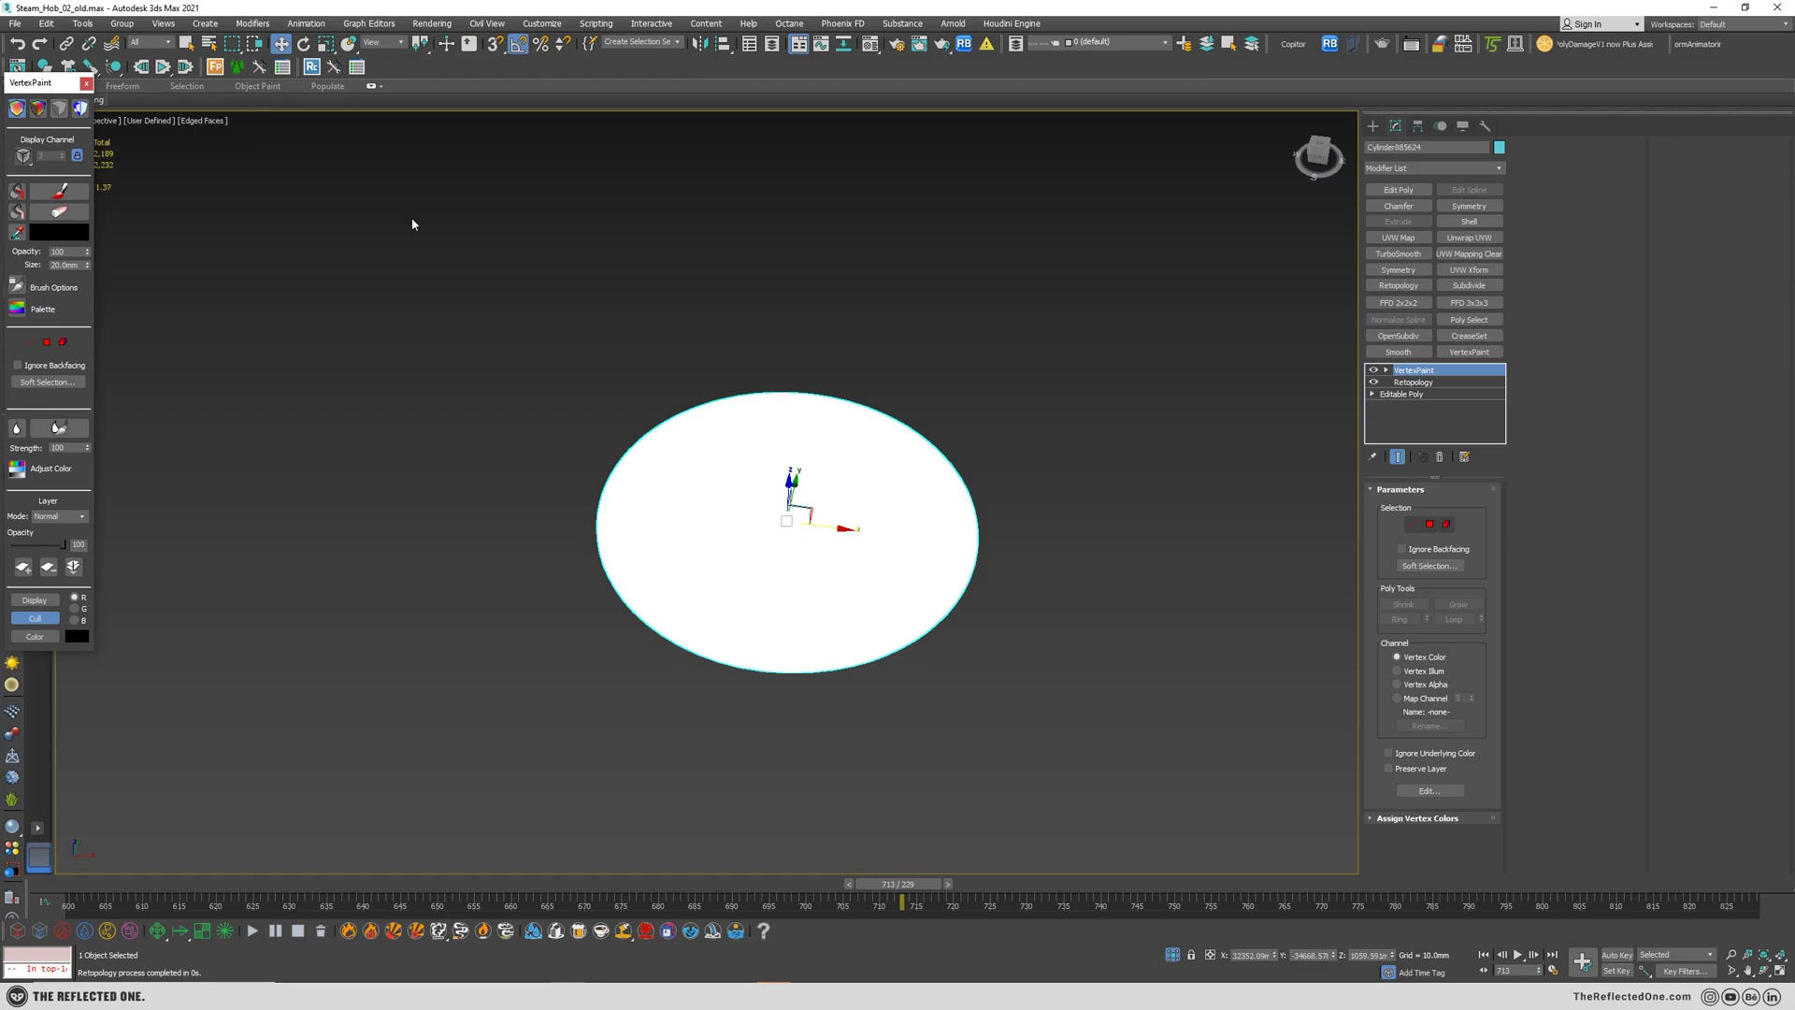
left_click_drag(45, 88, 153, 170)
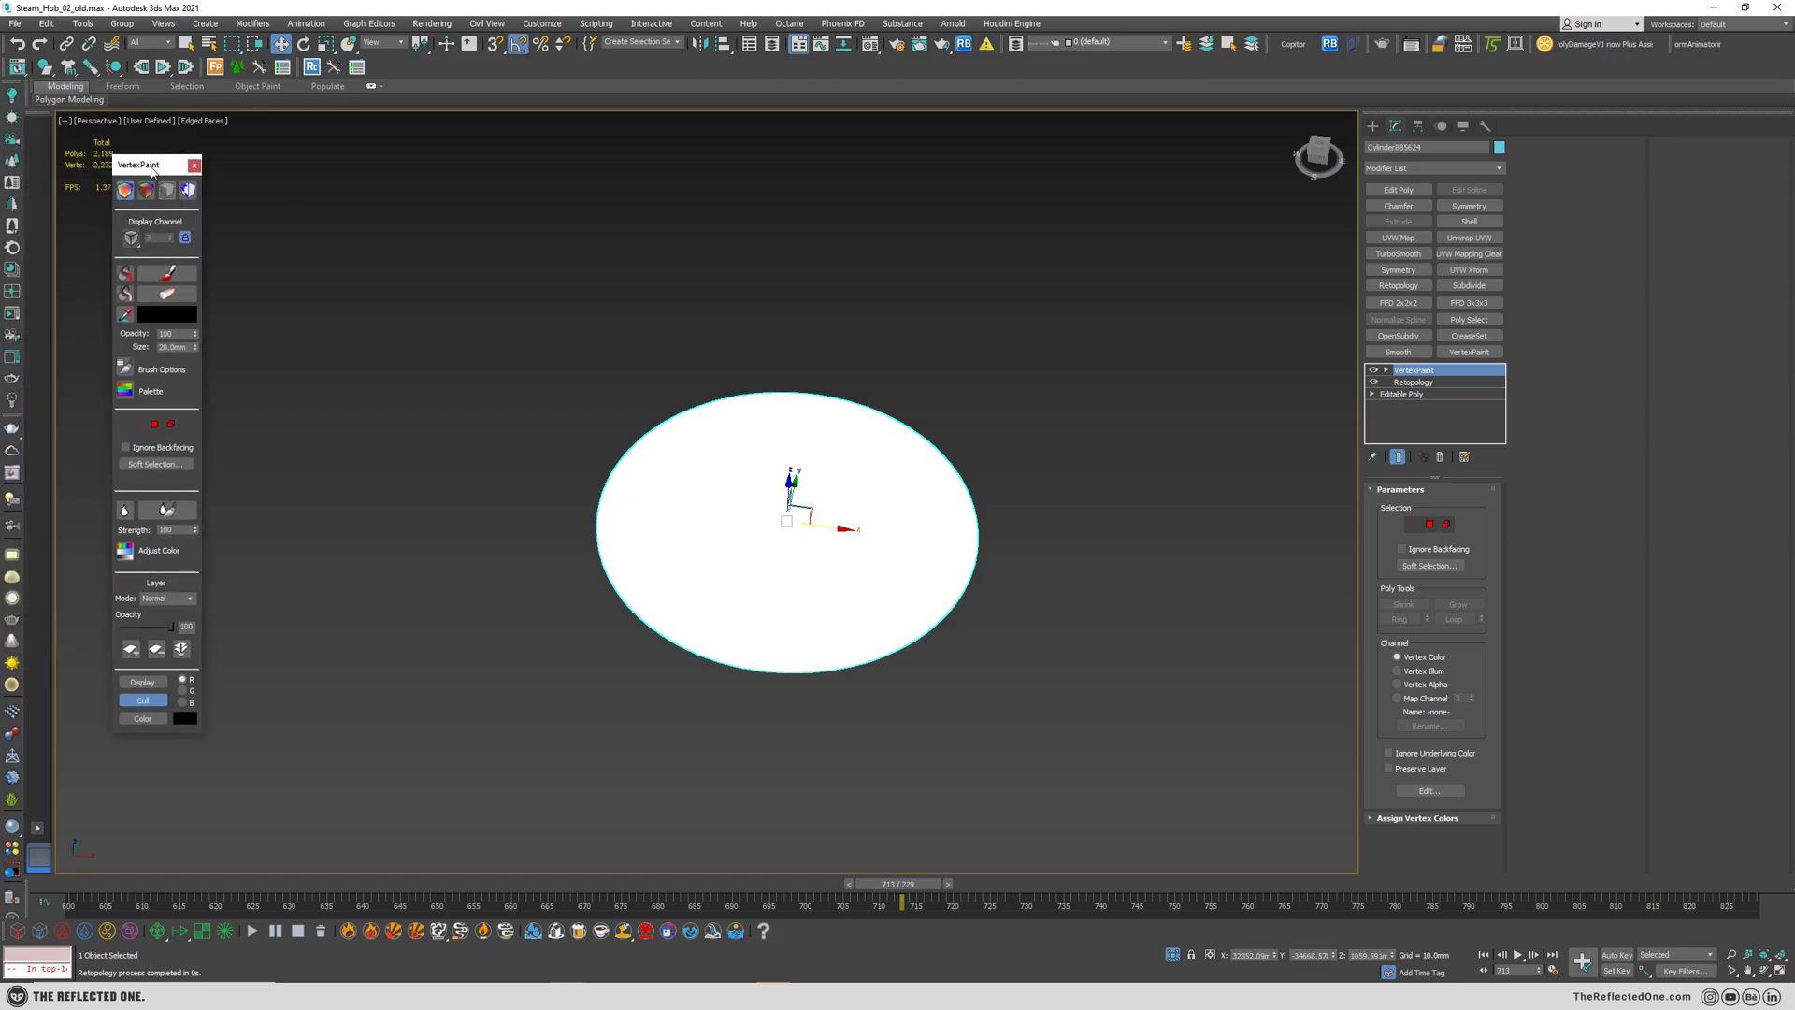
left_click(123, 275)
left_click(159, 275)
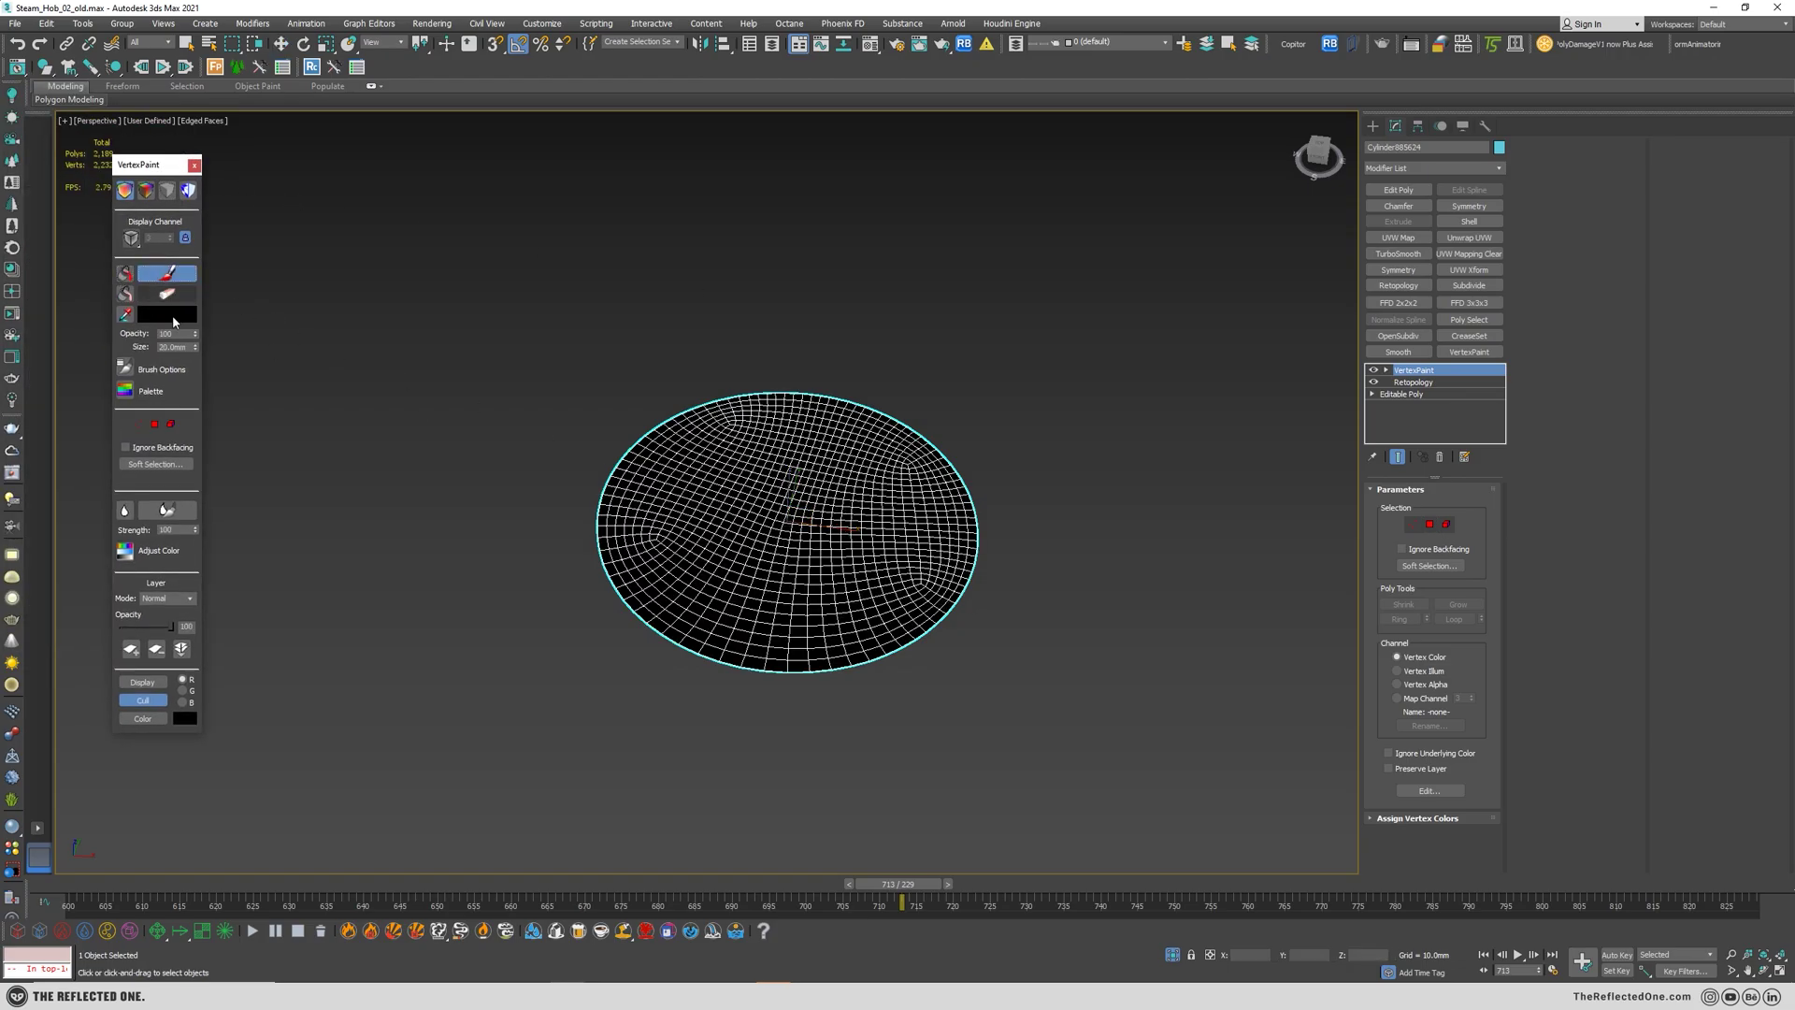
- Set the vertex paint colour to pure white (FFFFFF) and the brush size to 30 mm
left_click(167, 314)
left_click_drag(379, 153, 422, 150)
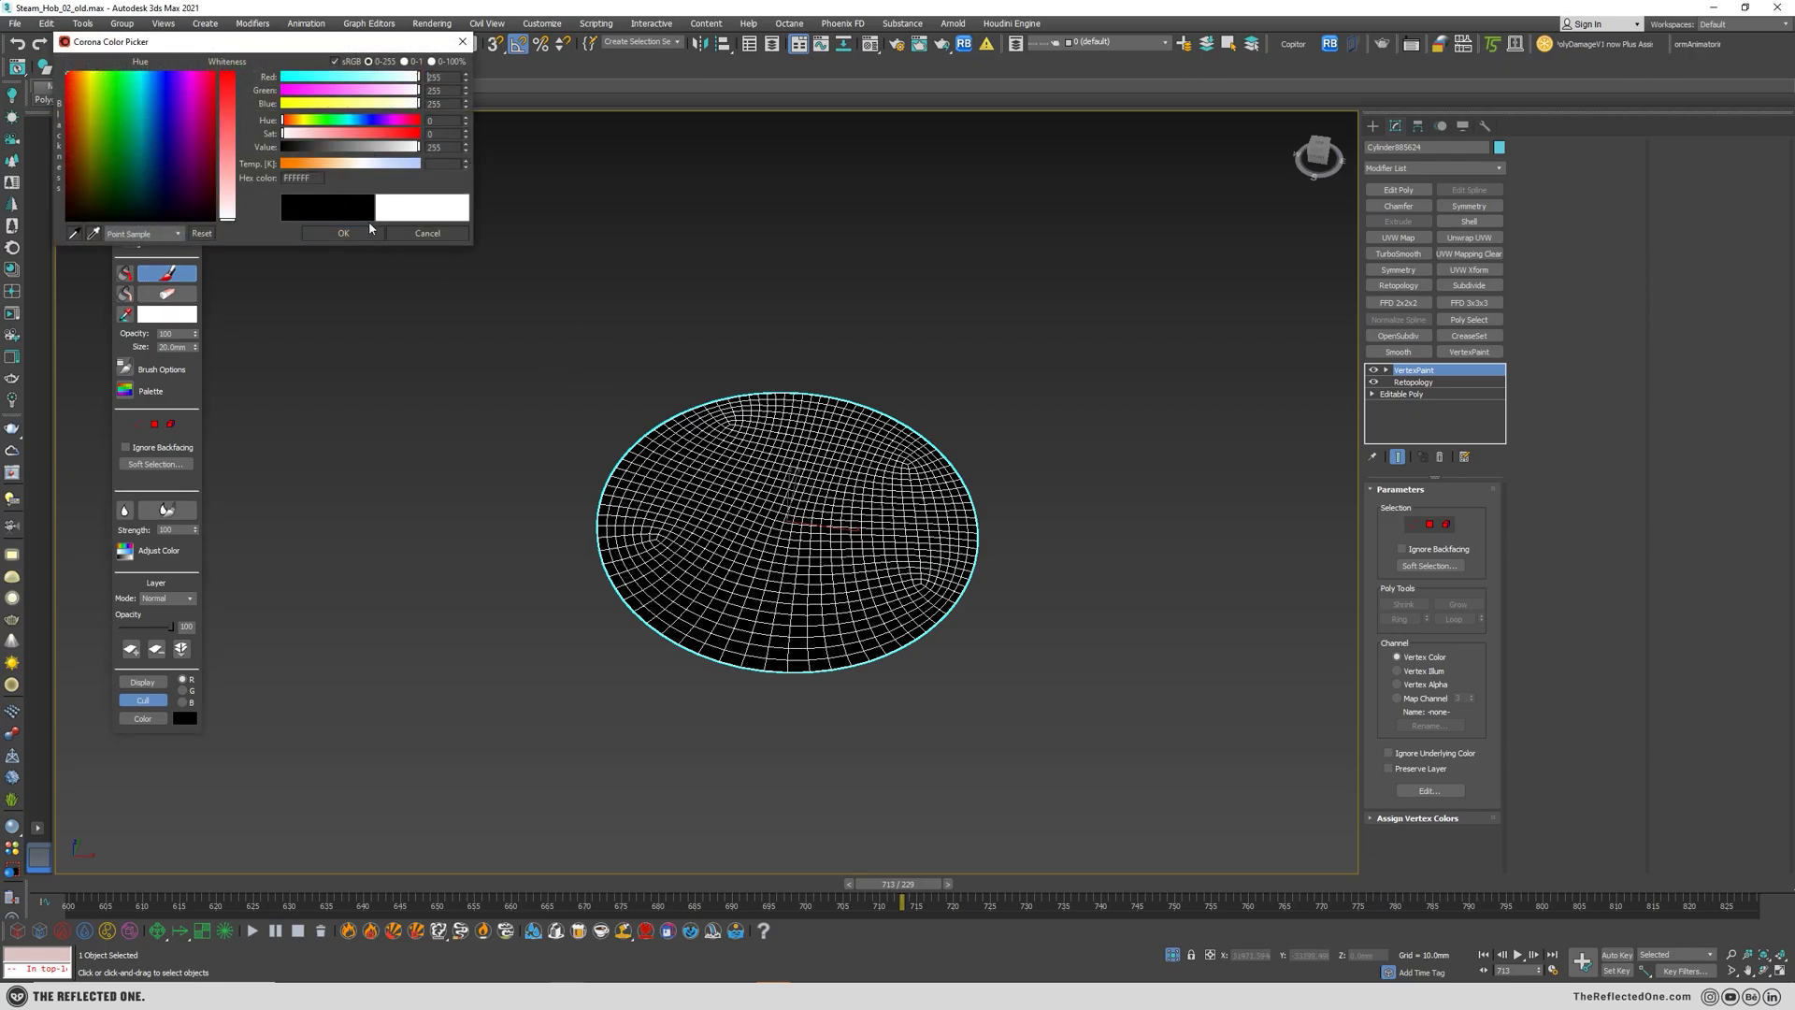
left_click(343, 233)
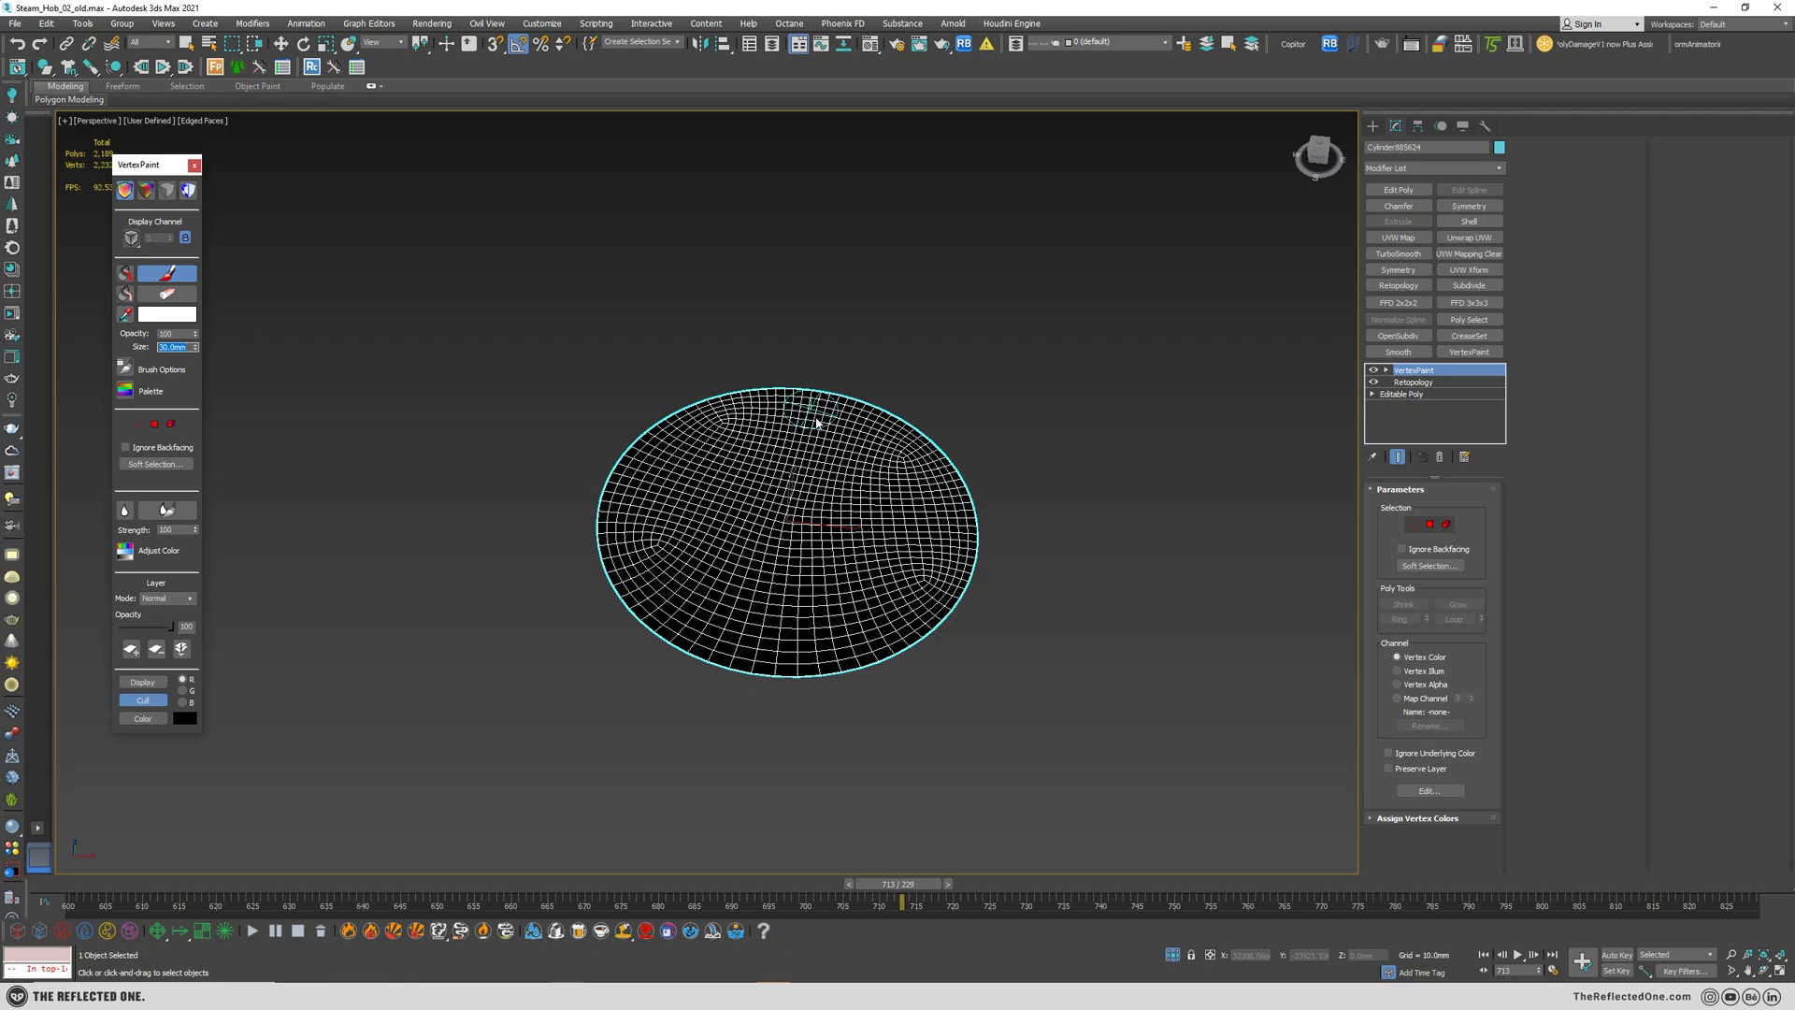
- Exit isolation and paint connected white strokes in a branching shape on the water surface inside the pot
left_click(1172, 954)
scroll(606, 628, "up", 8)
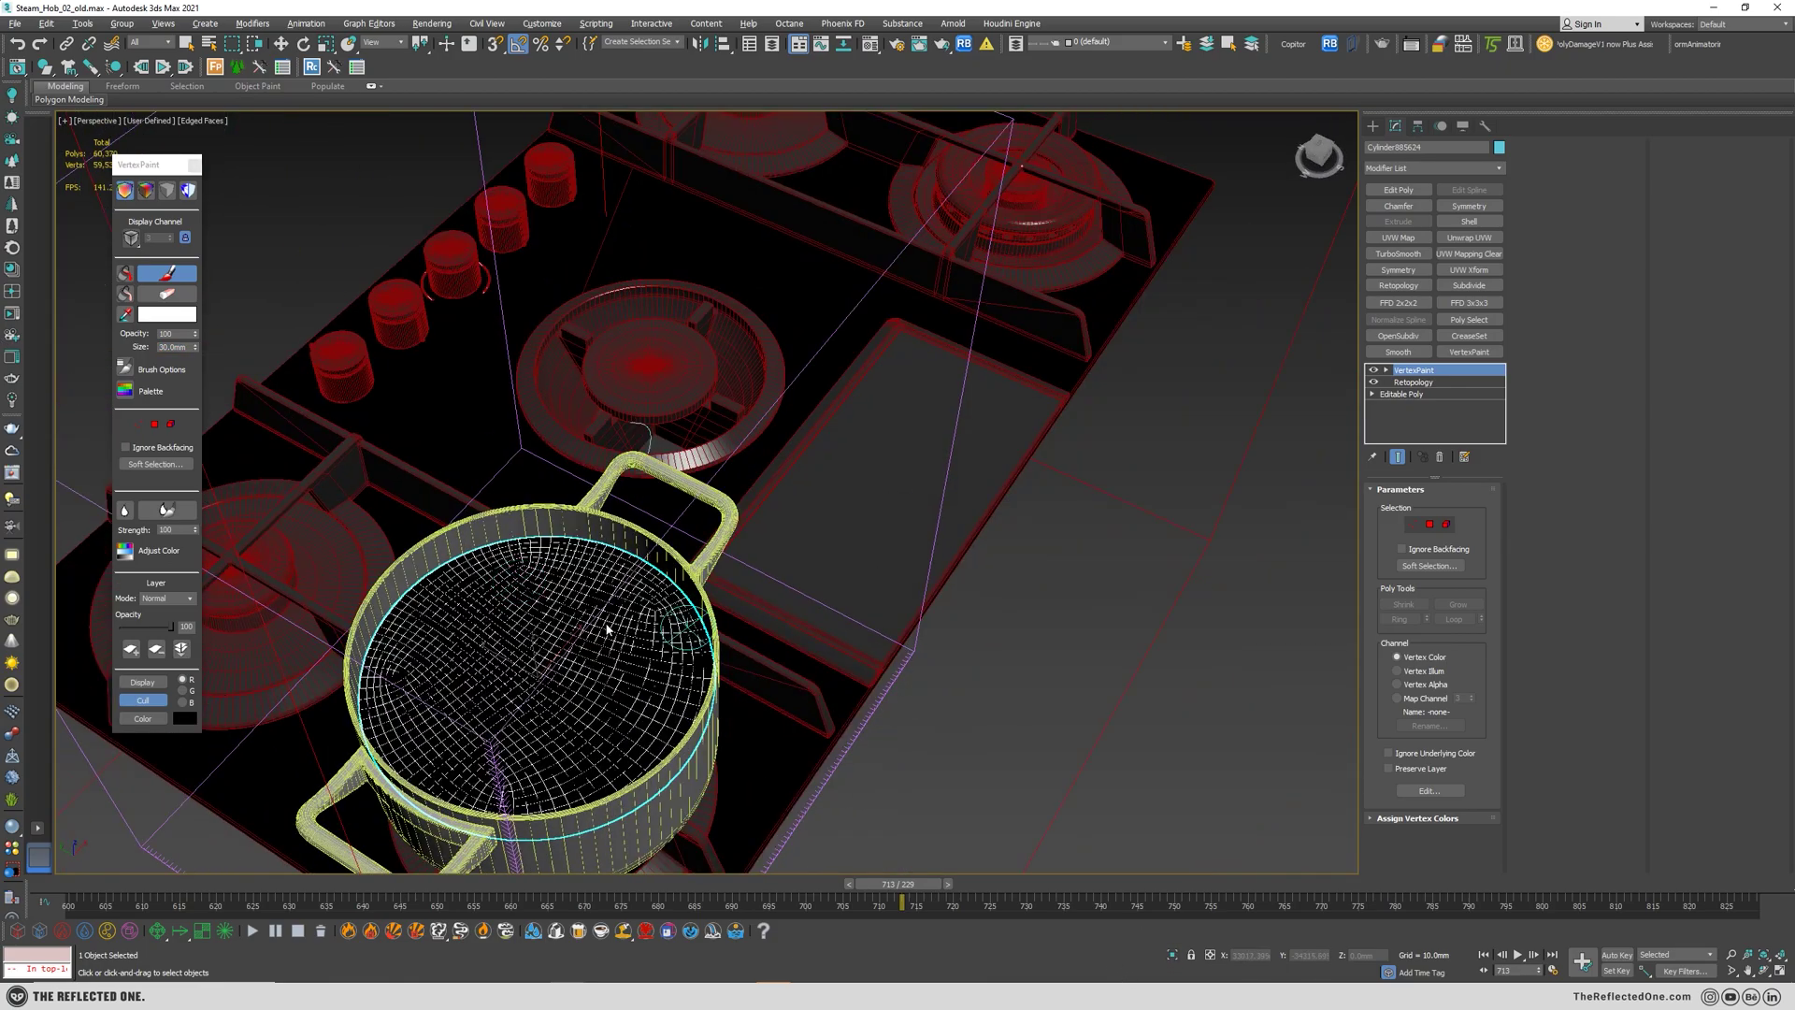
middle_click_drag(606, 629, 703, 567)
middle_click_drag(703, 566, 745, 569, "alt")
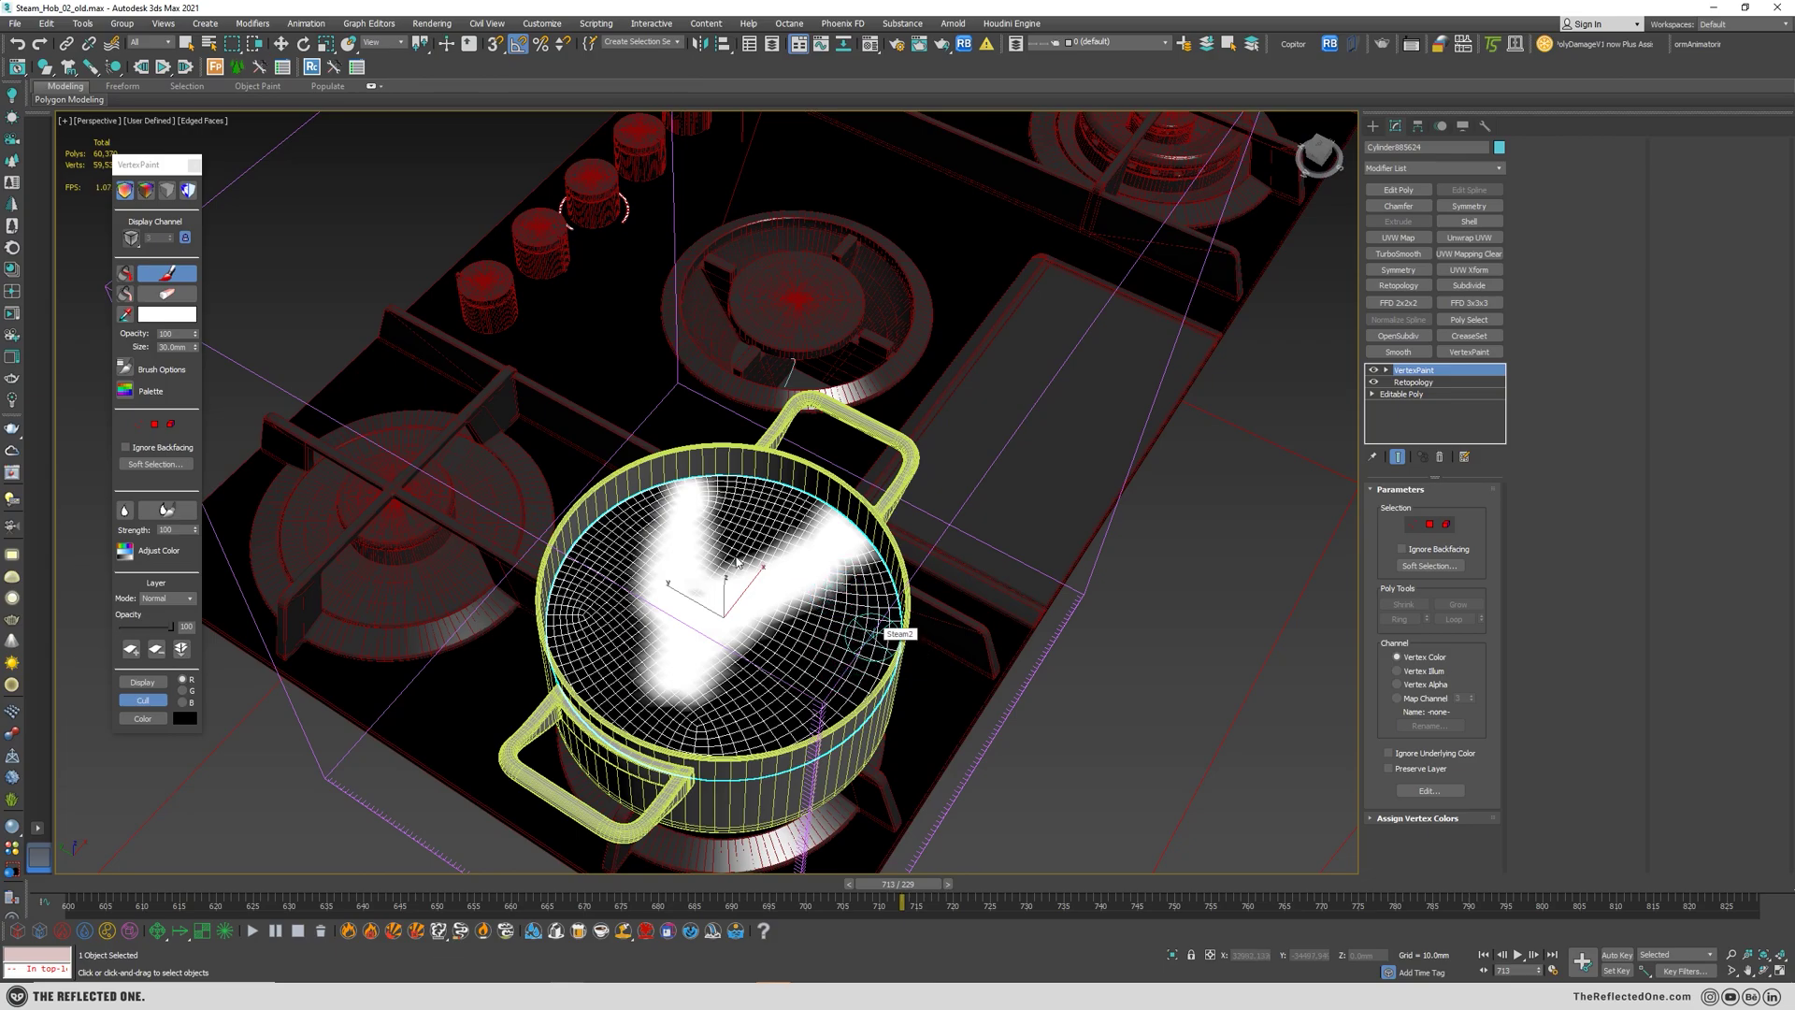
mouse_move(659, 500)
left_mouse_down()
mouse_move(666, 650)
mouse_move(871, 549)
left_mouse_up()
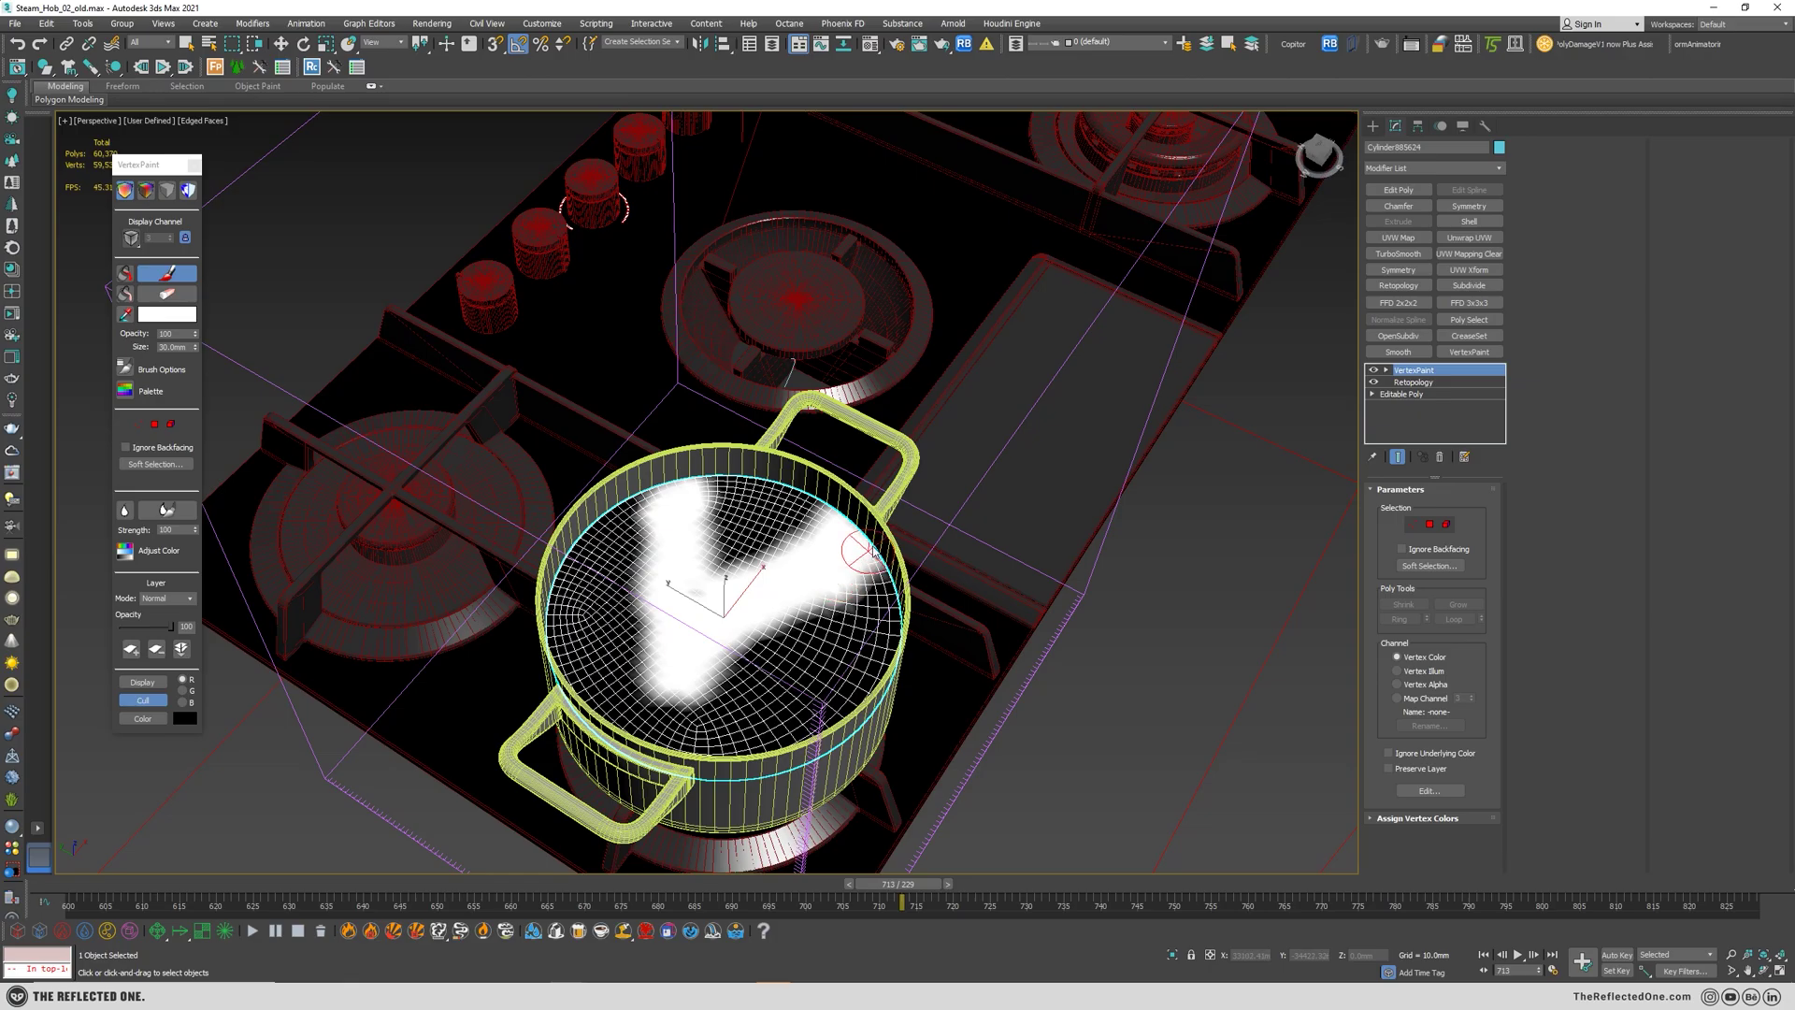
mouse_move(870, 553)
middle_mouse_down("alt")
mouse_move(731, 533)
mouse_move(790, 599)
middle_mouse_up("alt")
scroll(778, 555, "down", 3)
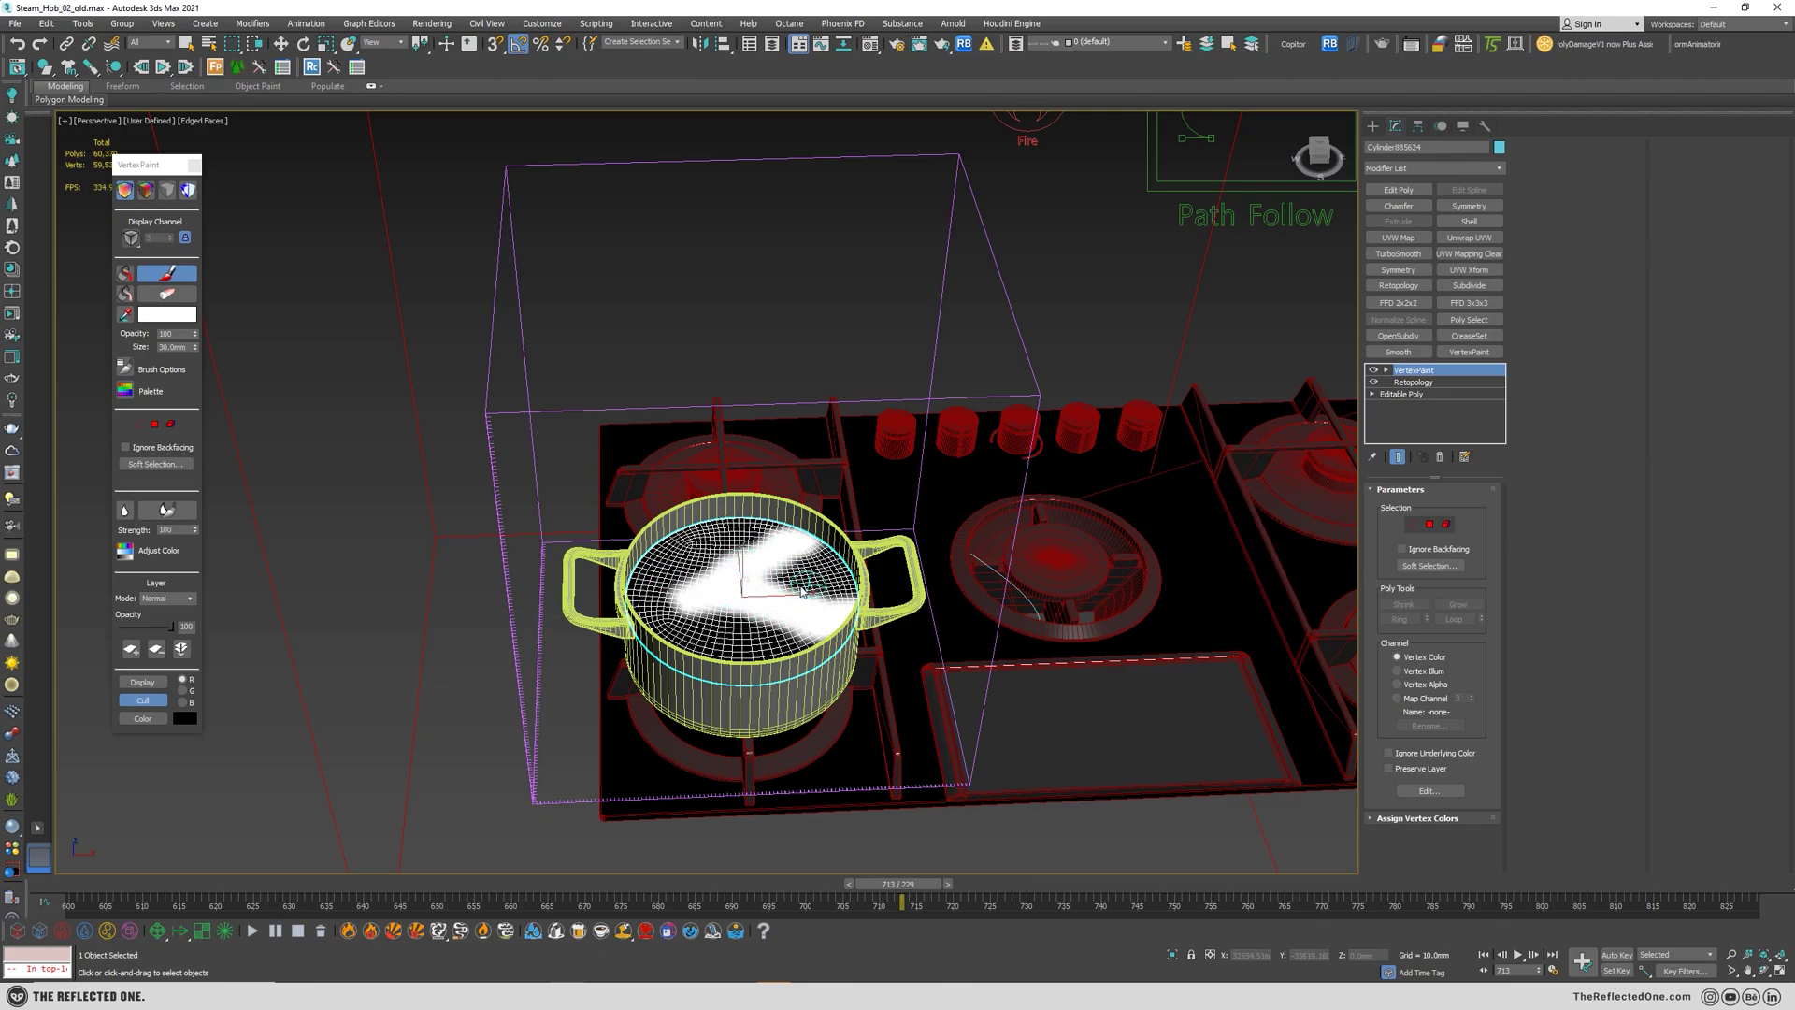
key("w")
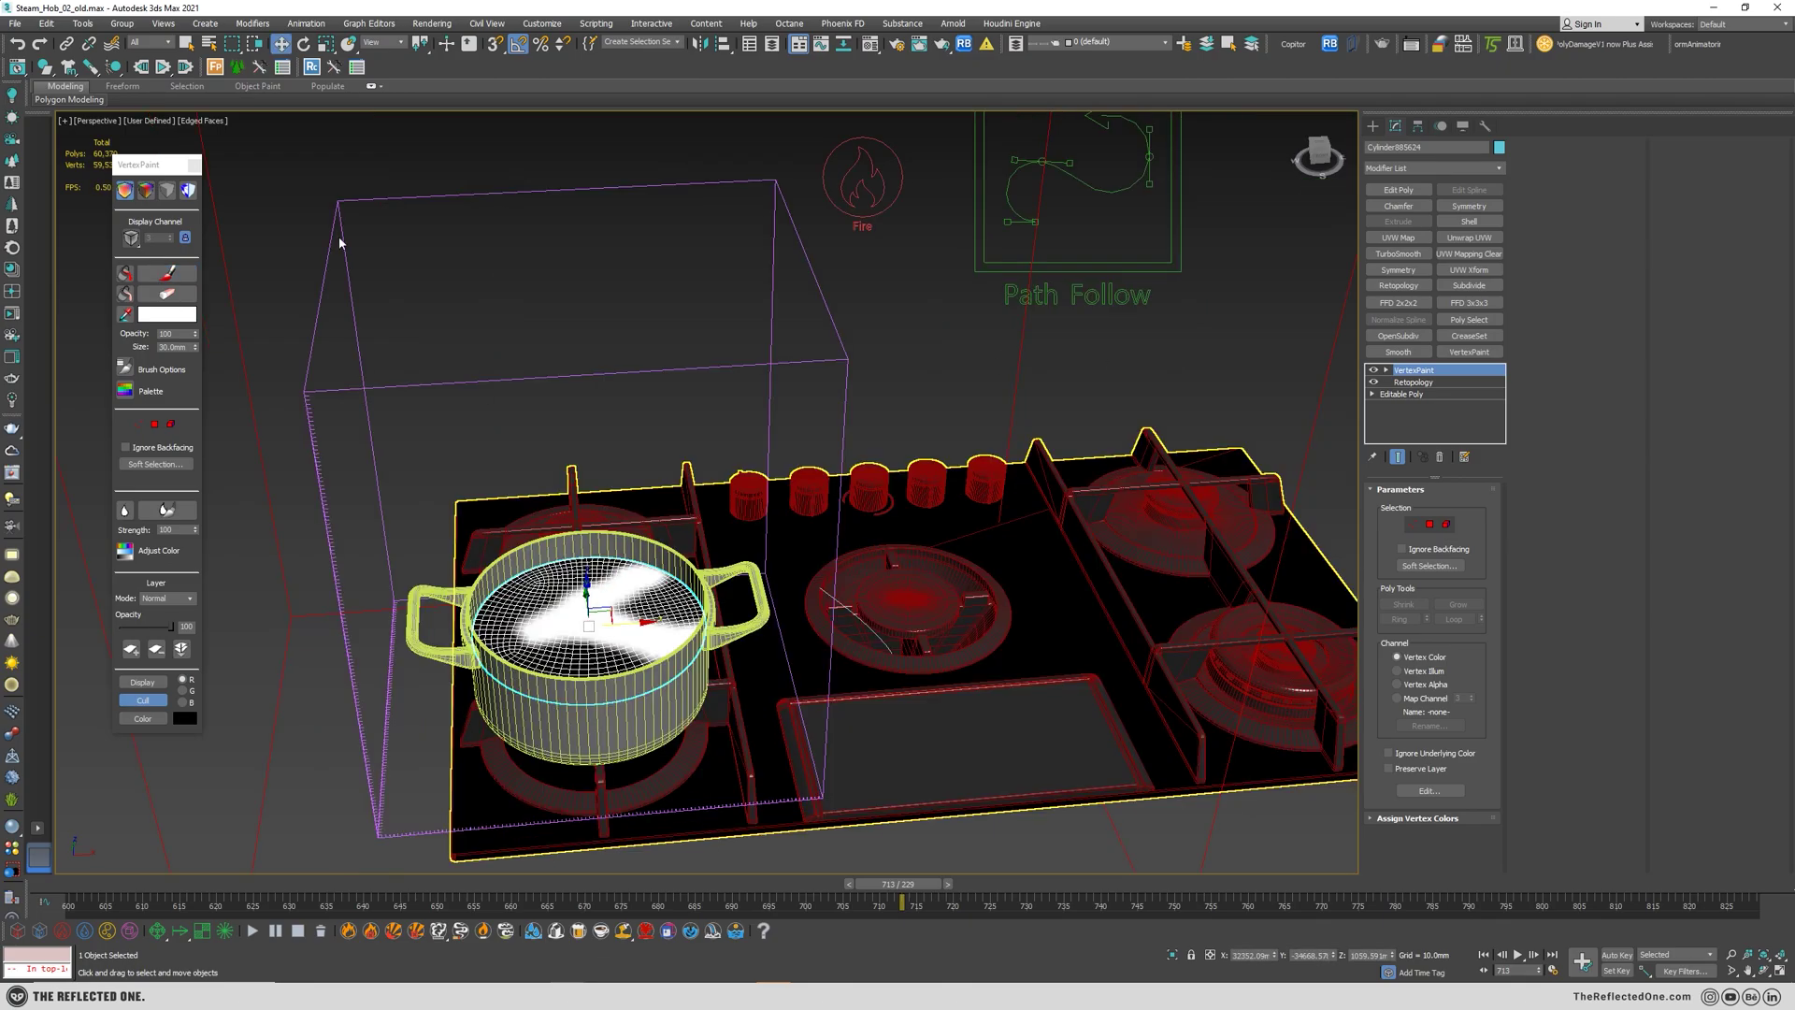
- Select the Phoenix Fire source and remove the deleted entries from its emitter nodes, keeping only the water cylinder
left_click(922, 326)
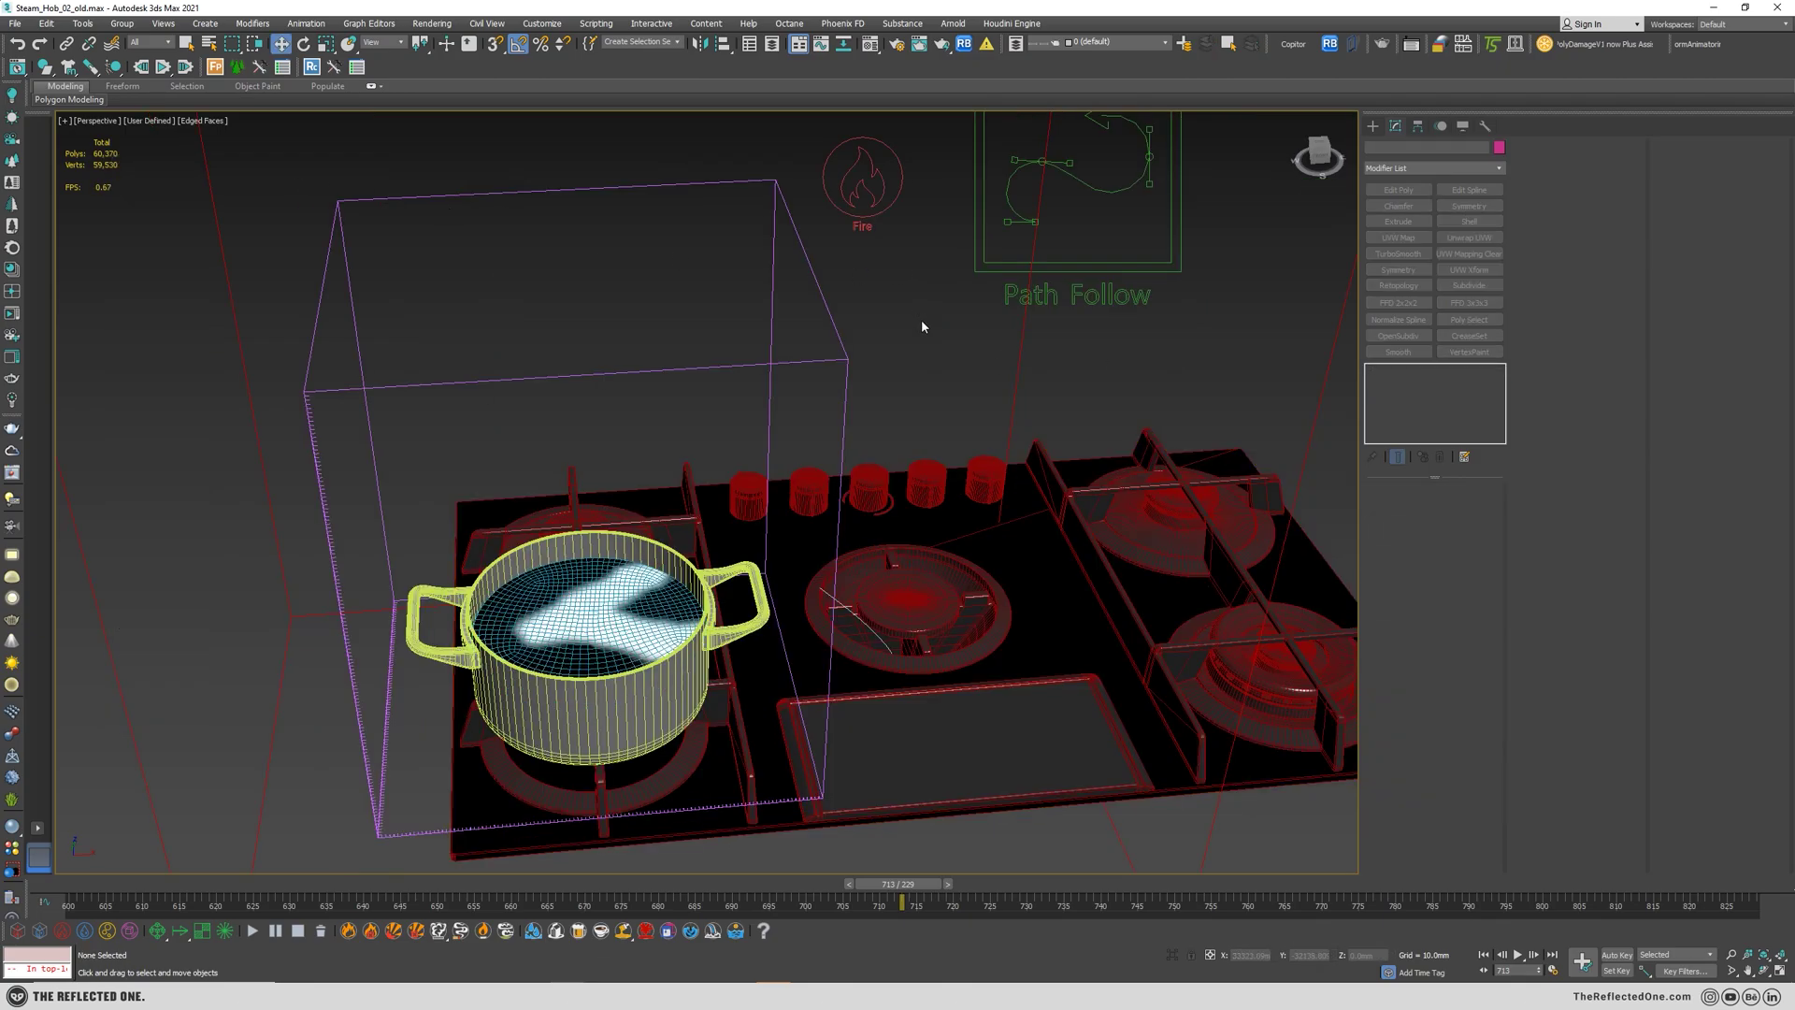
left_click(869, 166)
scroll(874, 452, "down", 5)
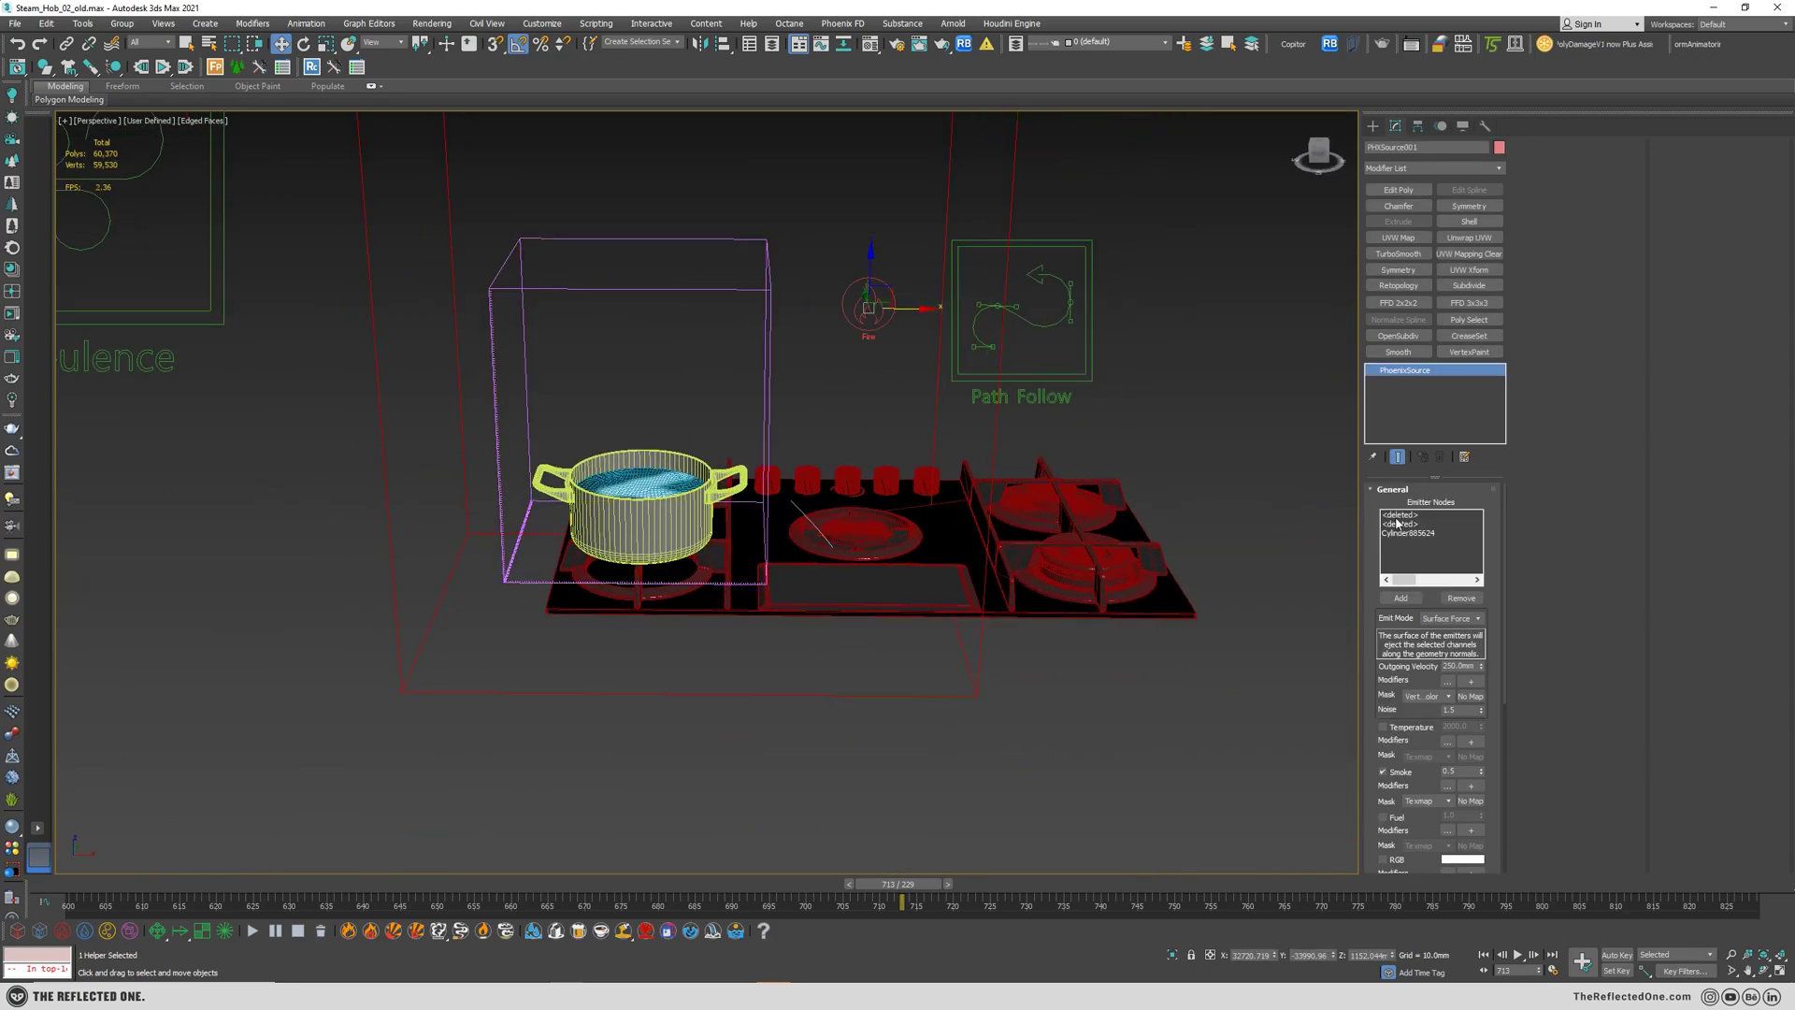
left_click(1455, 599)
left_click(1456, 599)
left_click(1415, 524)
left_click(1414, 514)
- Set the Fire source's Outgoing Velocity to 10
scroll(837, 549, "up", 4)
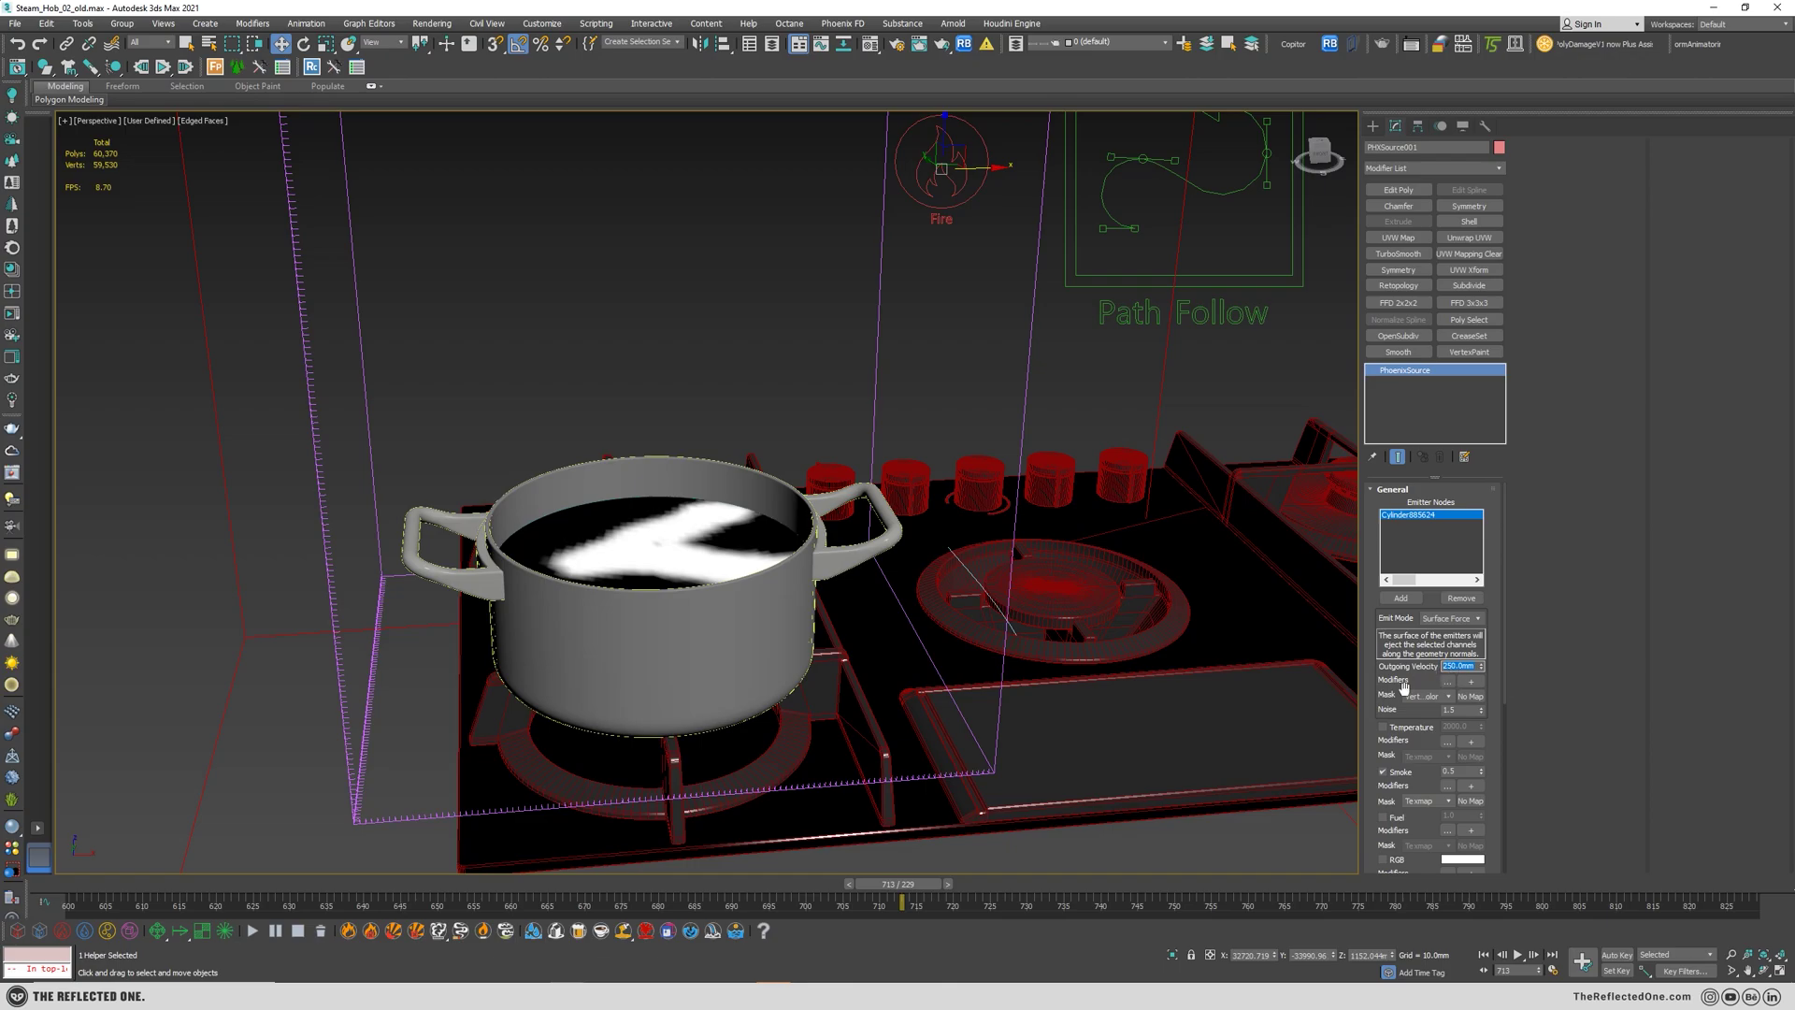
scroll(886, 645, "down", 3)
middle_click_drag(885, 634, 790, 634, "alt")
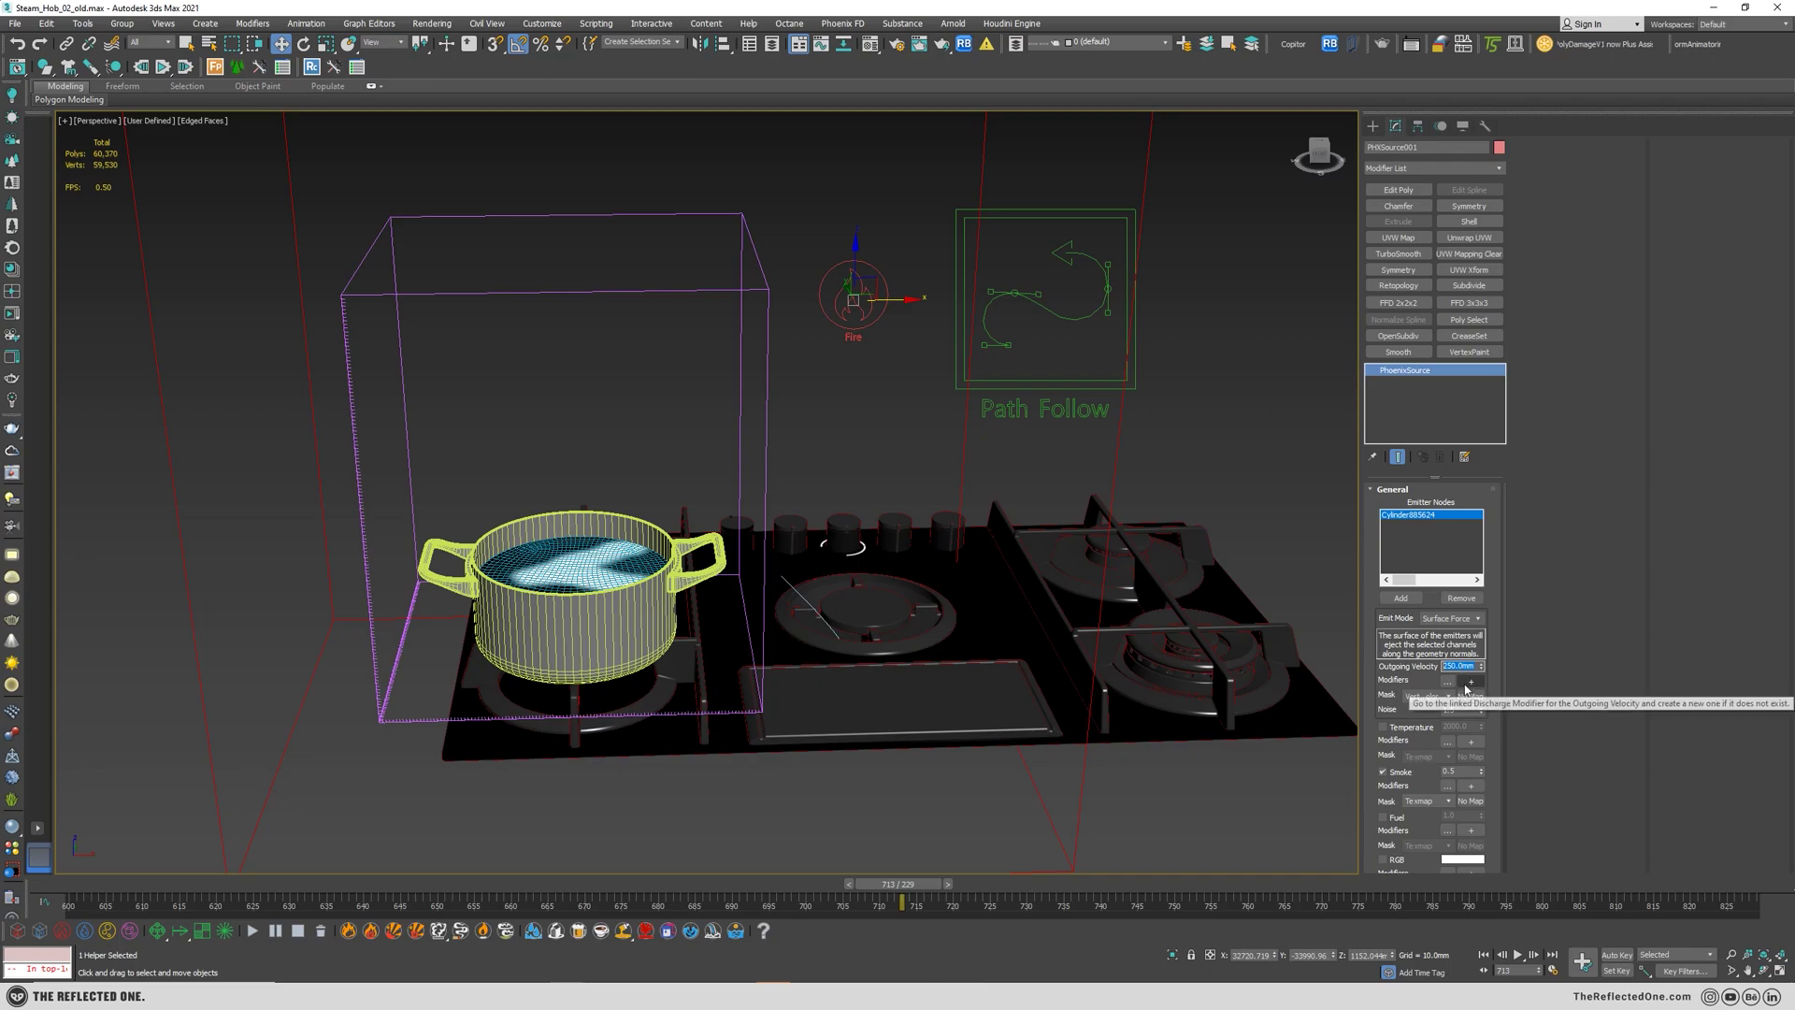
type("10")
key("Return")
- Select the Steam2 simulator container and increase its grid cell size to 6.386 mm
left_click(766, 394)
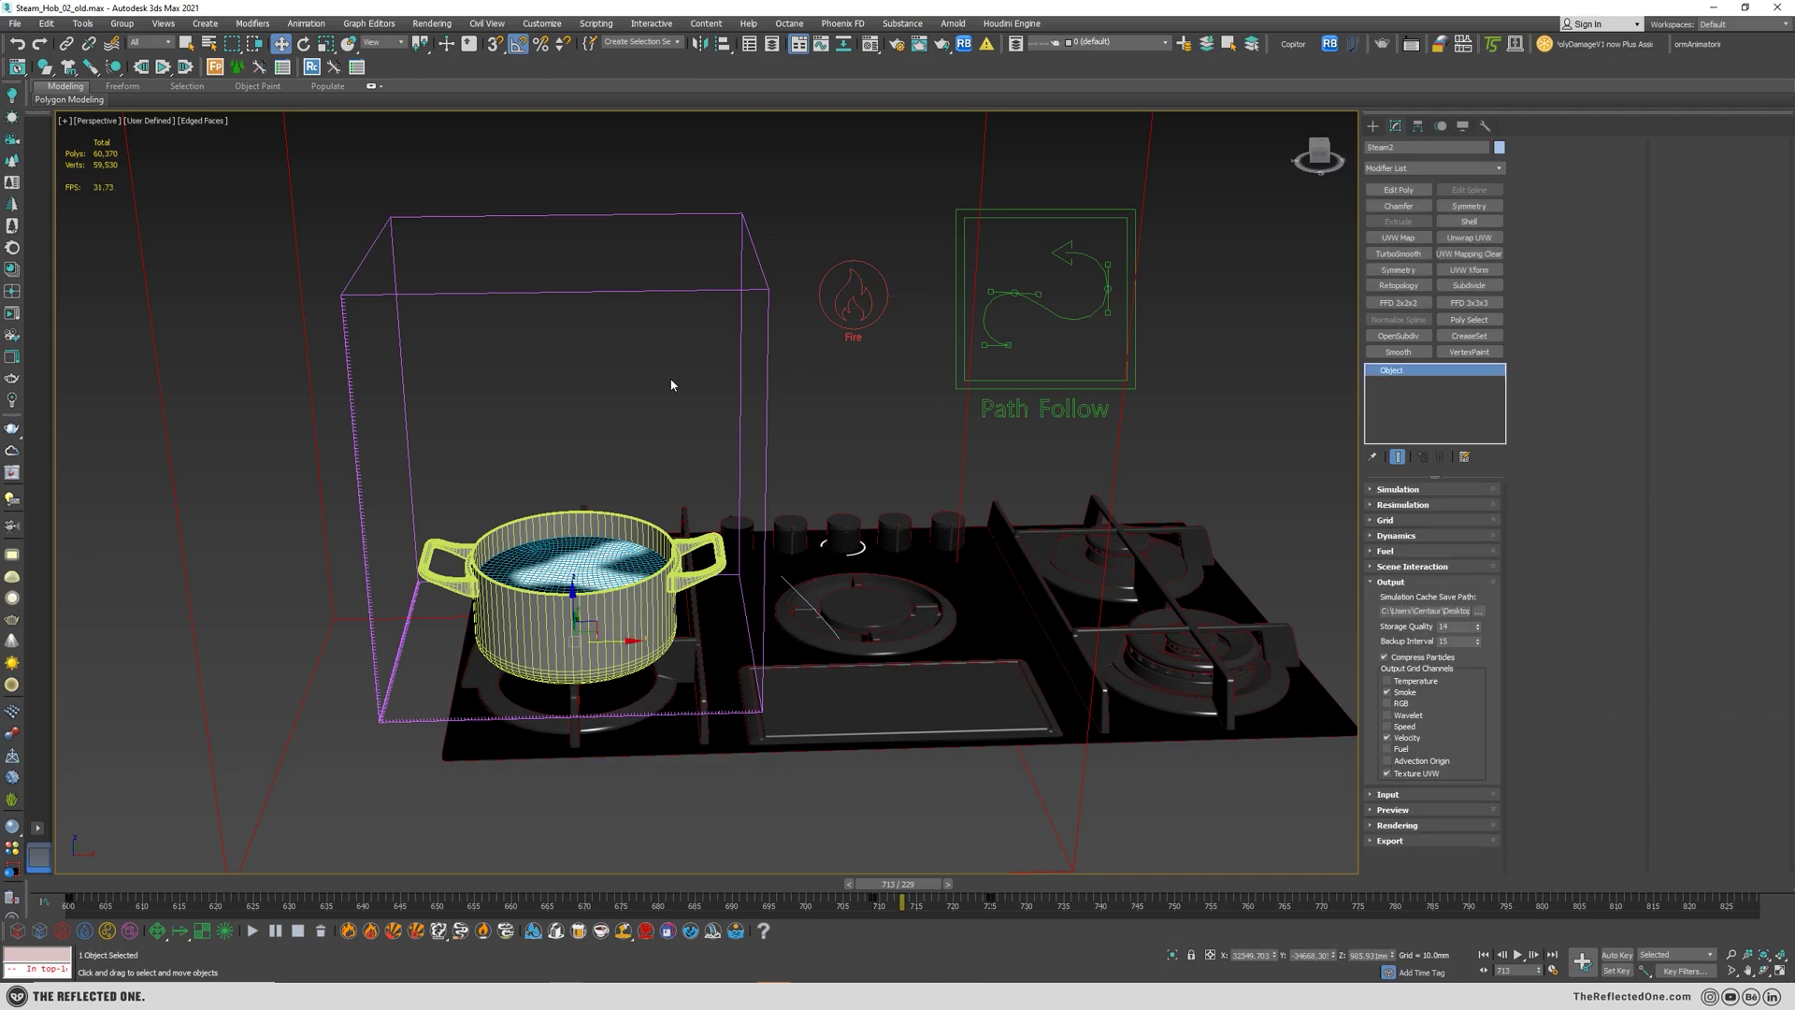
scroll(692, 357, "down", 5)
scroll(802, 401, "up", 3)
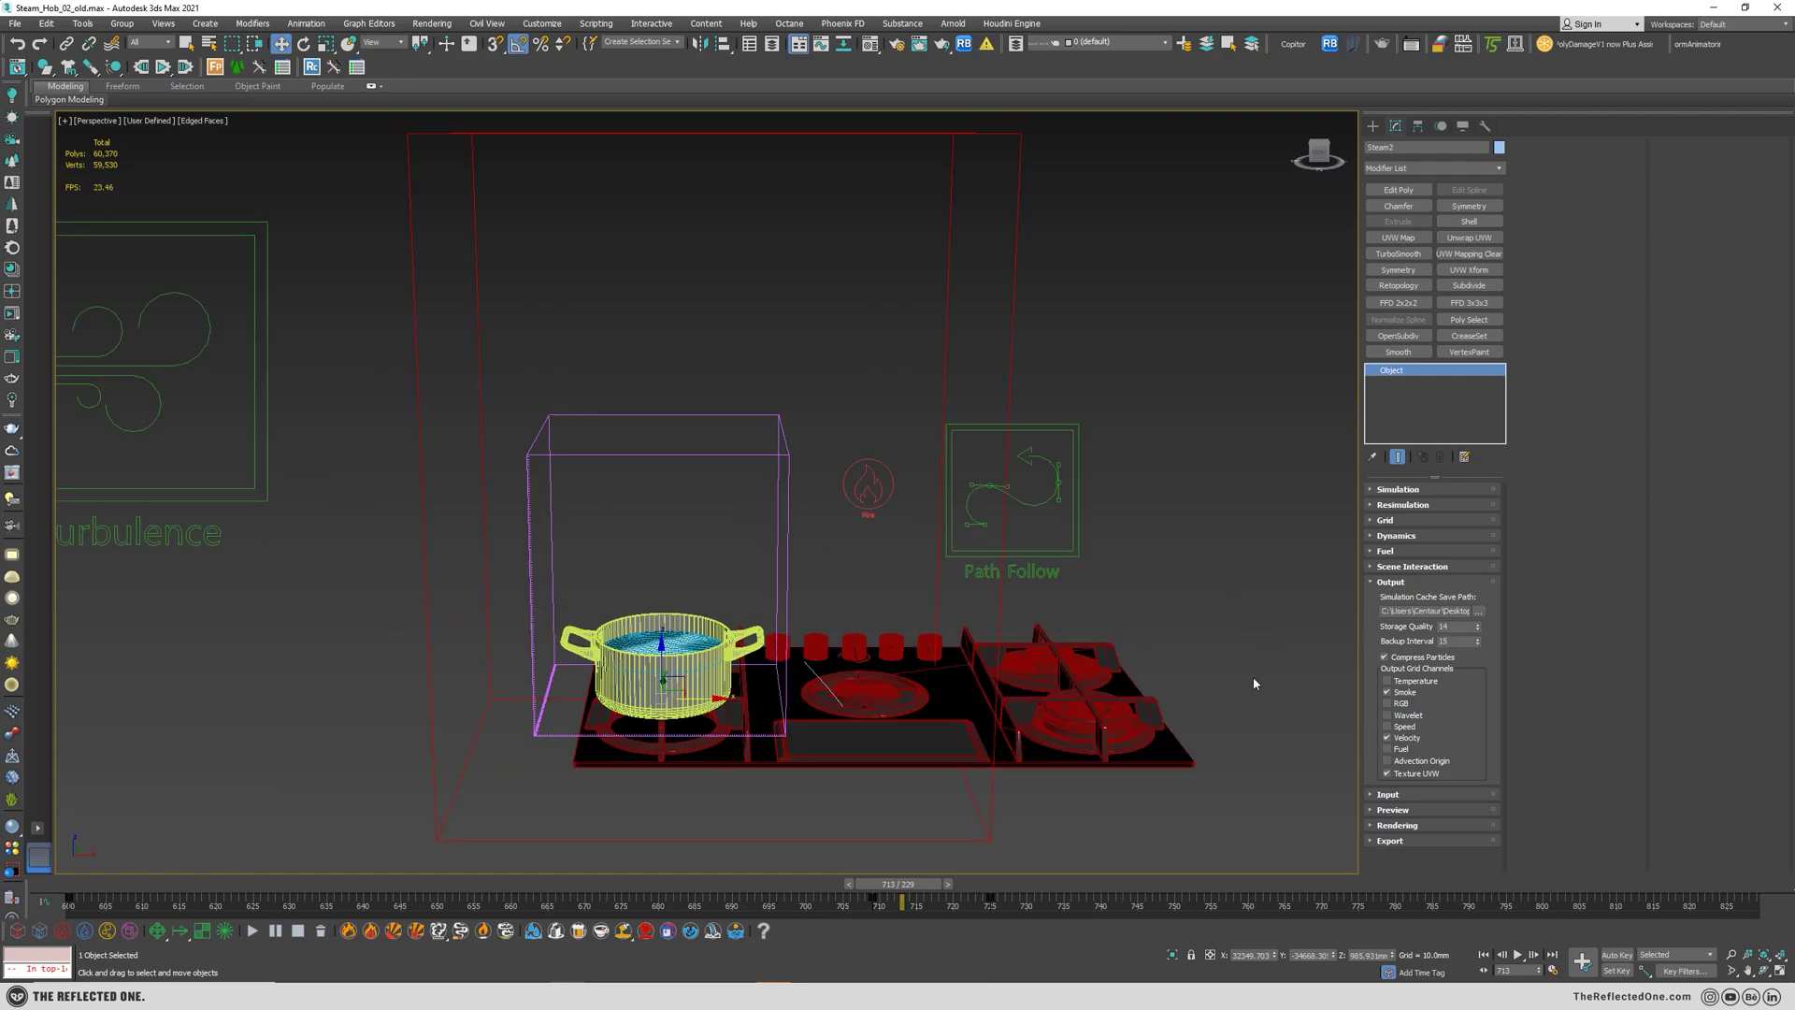
left_click(1400, 584)
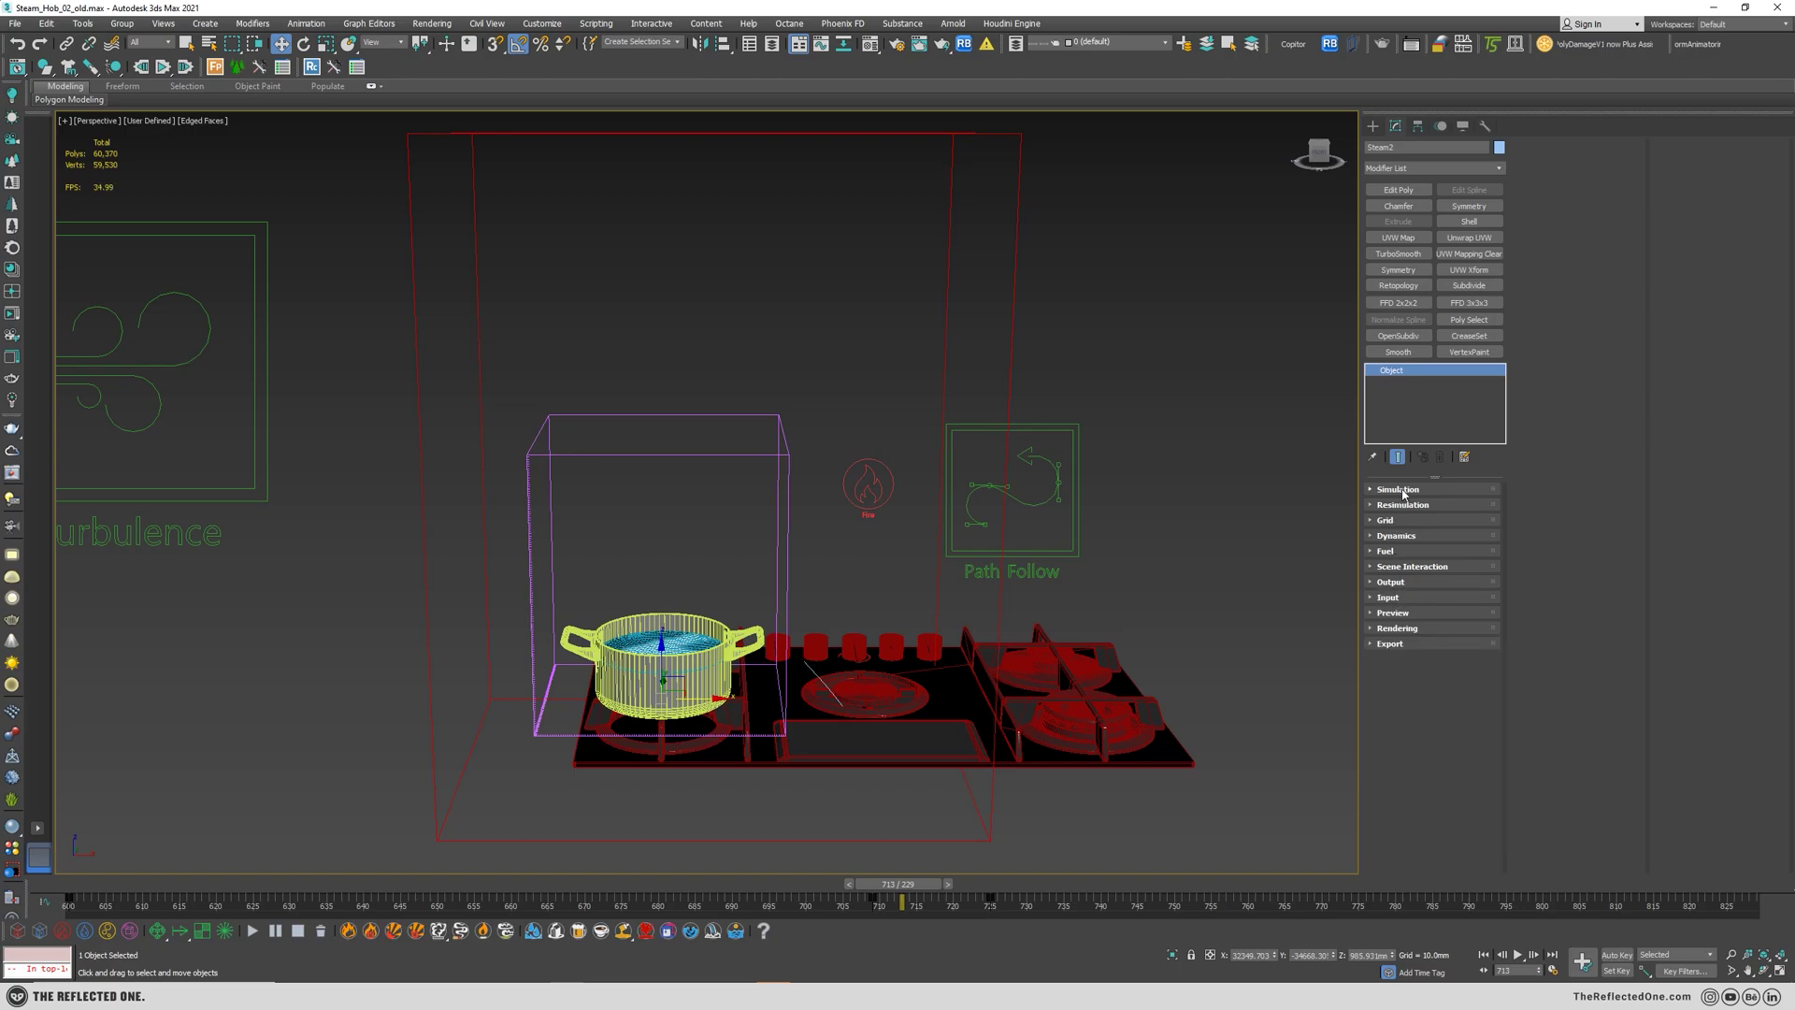
left_click(1389, 518)
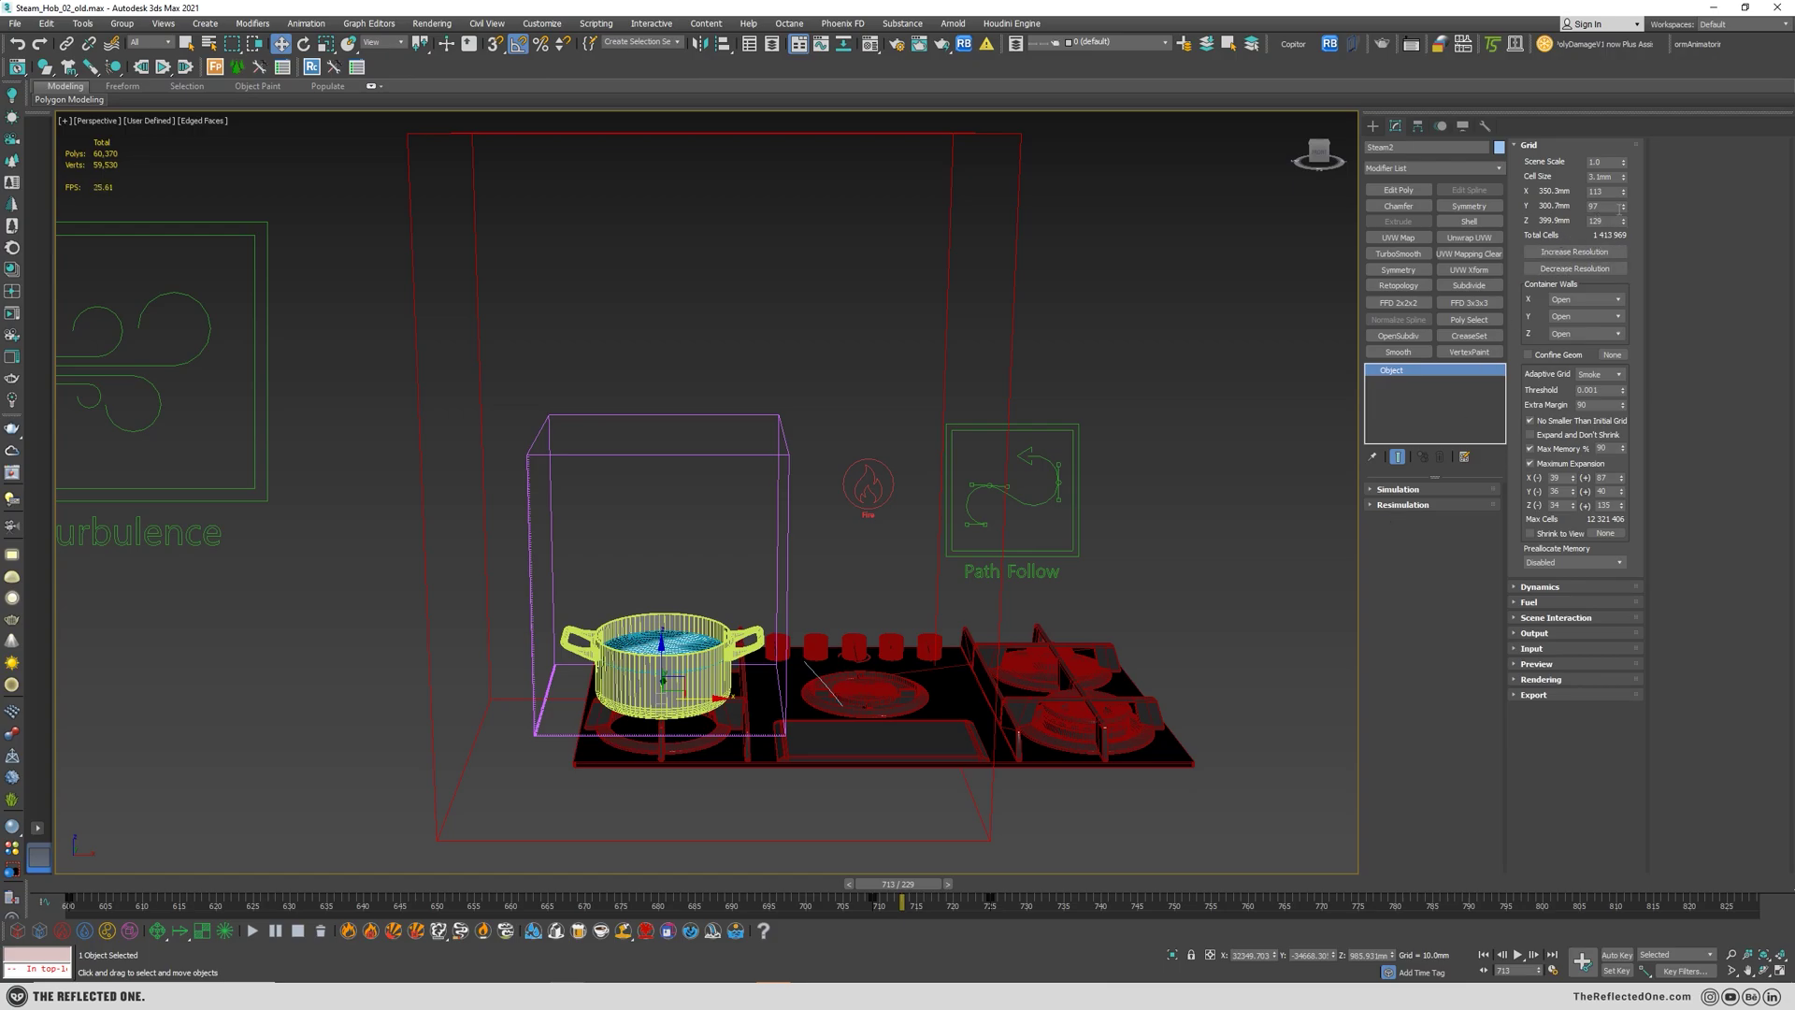
left_click_drag(1624, 176, 1629, 238)
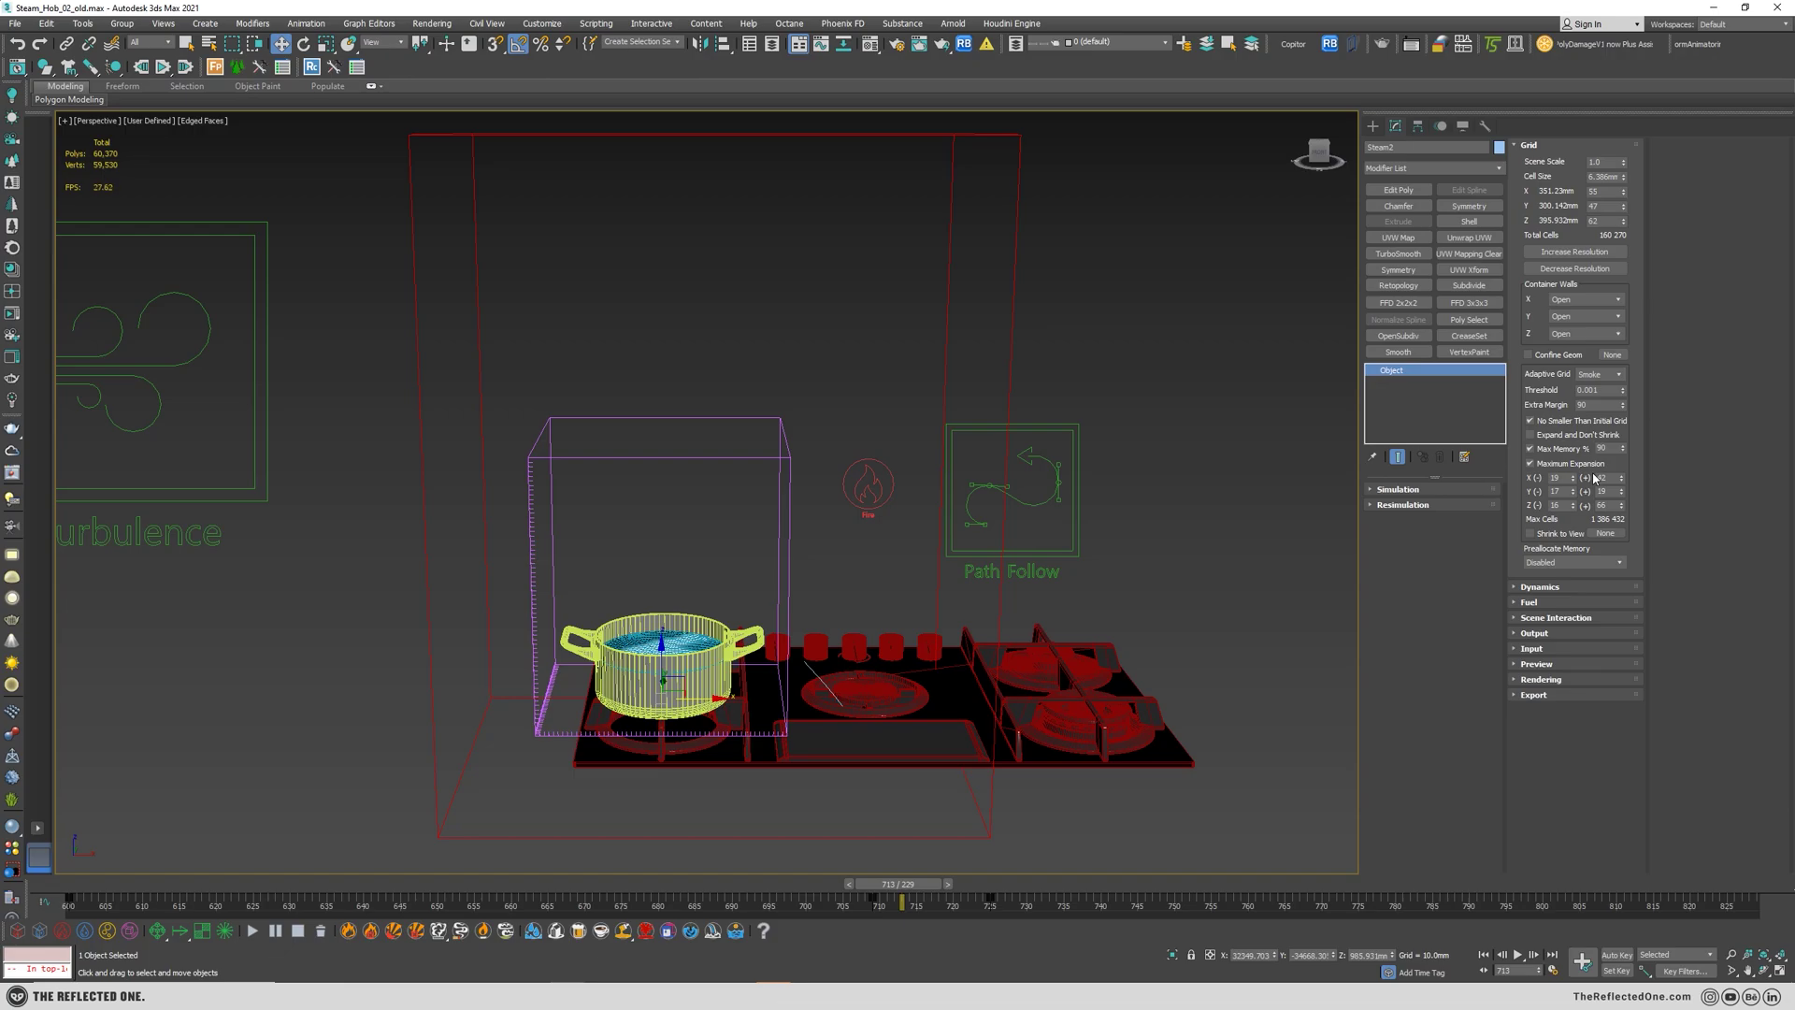
- Disable the simulator's Adaptive Grid and reduce the container's Z size to 48 cells
left_click(1597, 378)
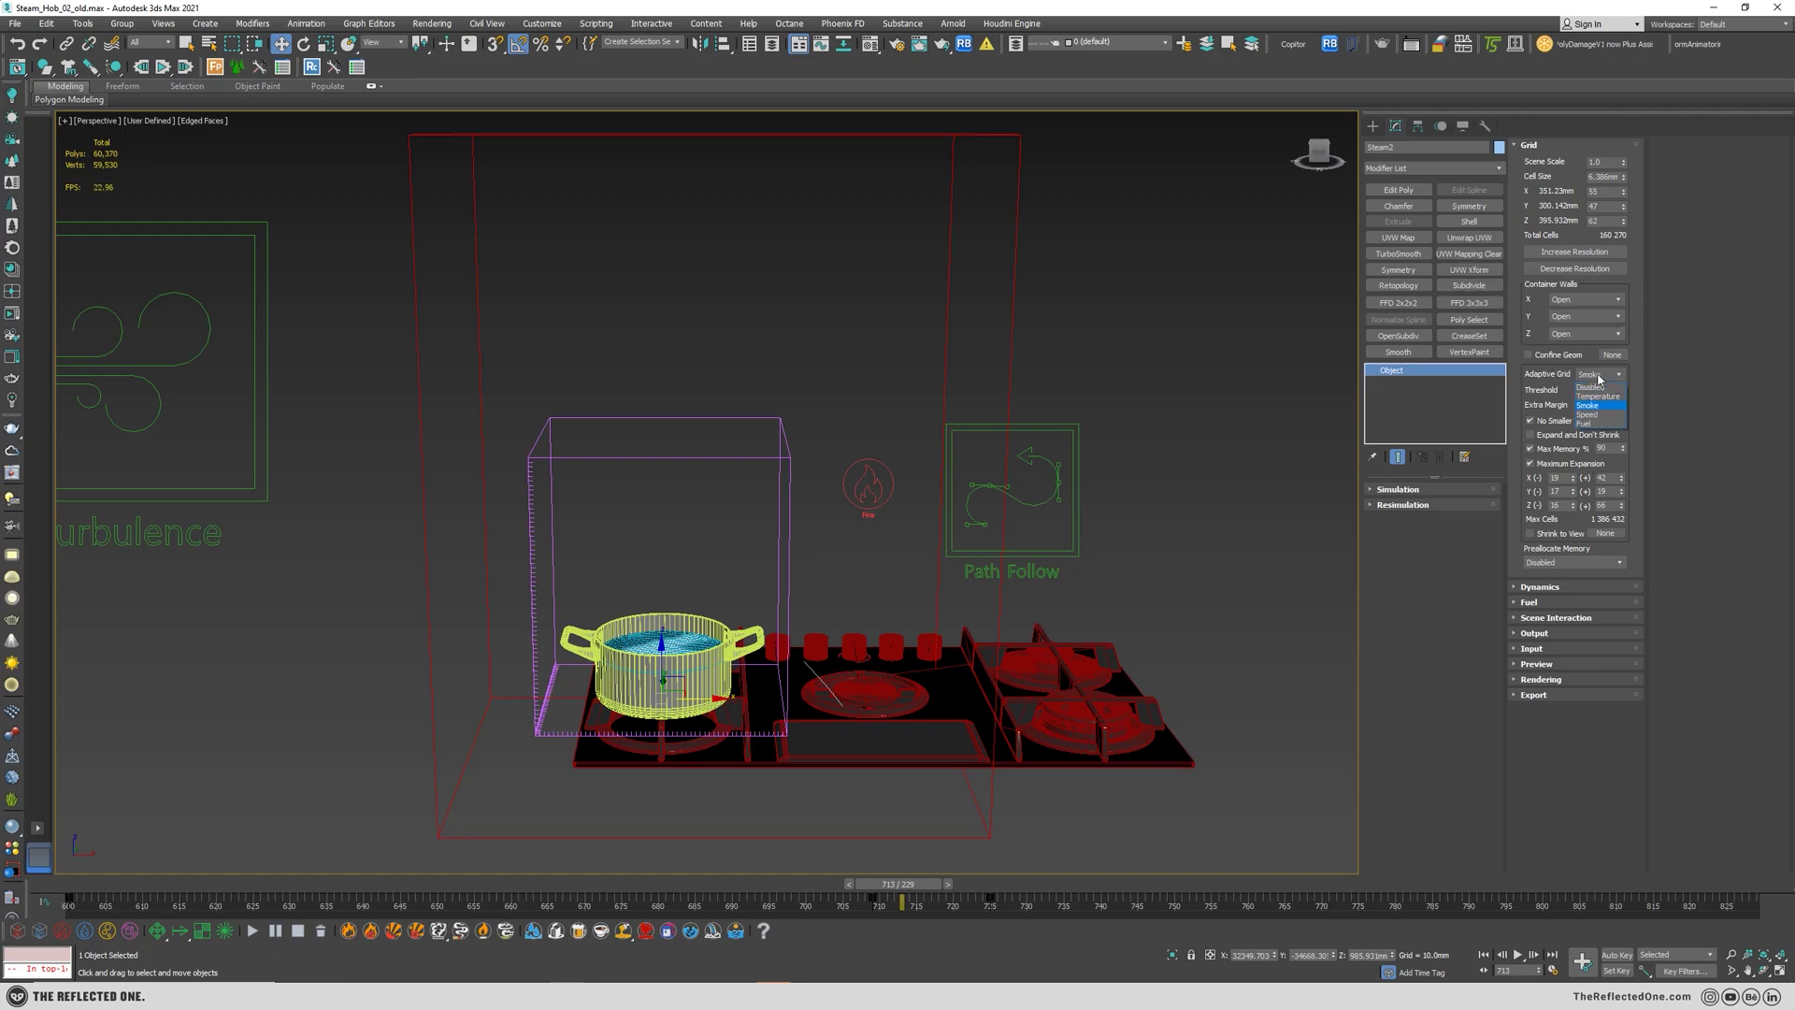
left_click(1594, 389)
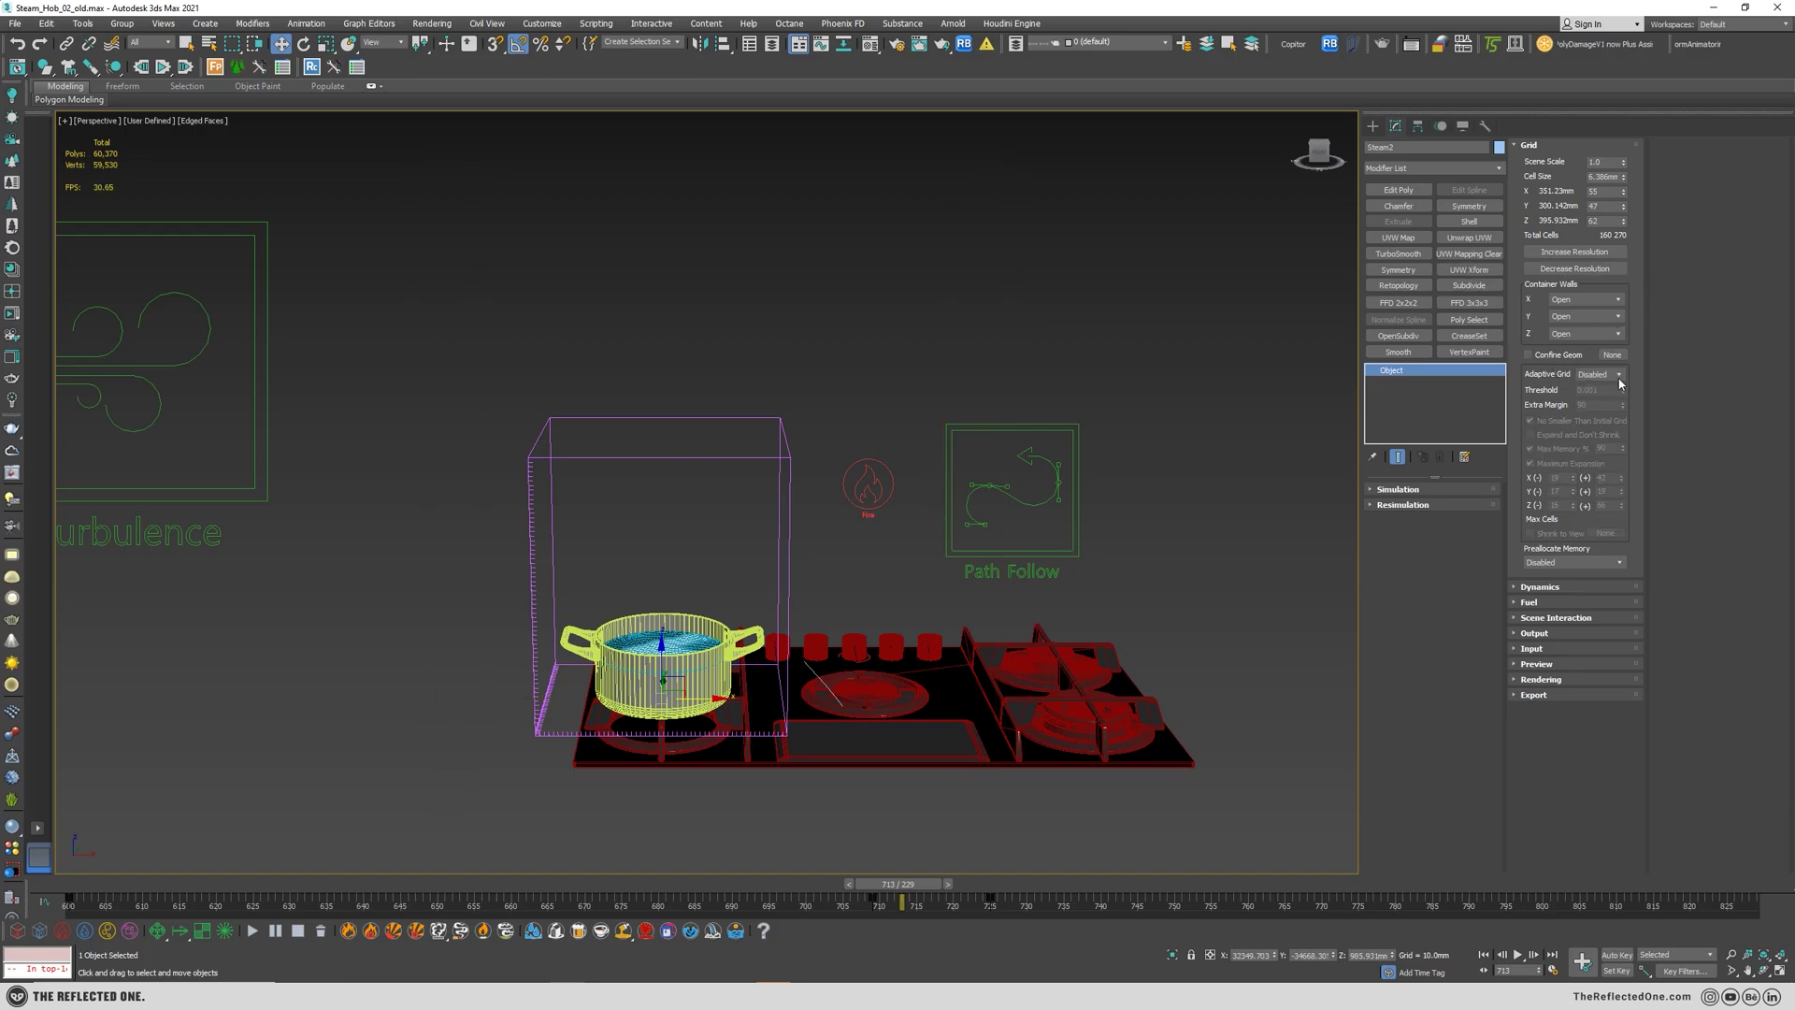
mouse_move(694, 645)
middle_mouse_down("alt")
mouse_move(675, 625)
mouse_move(697, 628)
middle_mouse_up("alt")
scroll(682, 650, "up", 3)
mouse_move(689, 696)
middle_mouse_down("alt")
mouse_move(675, 659)
mouse_move(714, 661)
middle_mouse_up("alt")
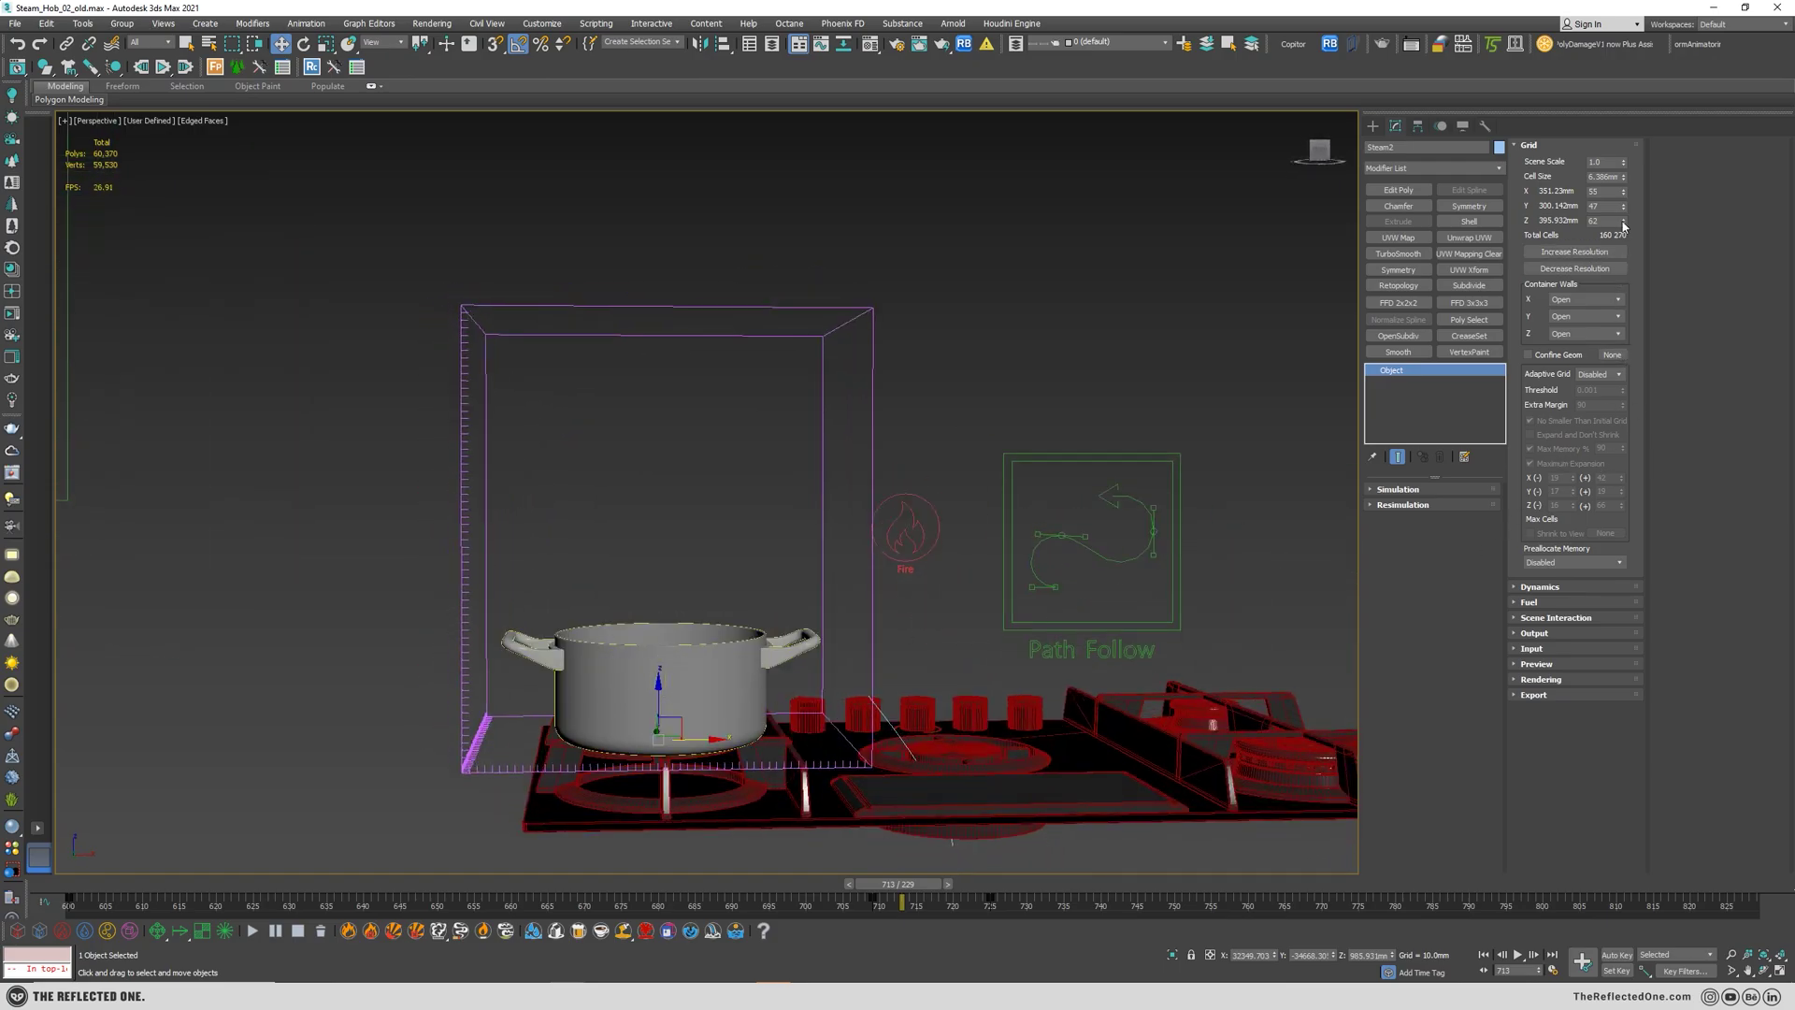
left_click_drag(1623, 221, 1624, 318)
middle_click_drag(613, 497, 617, 547, "alt")
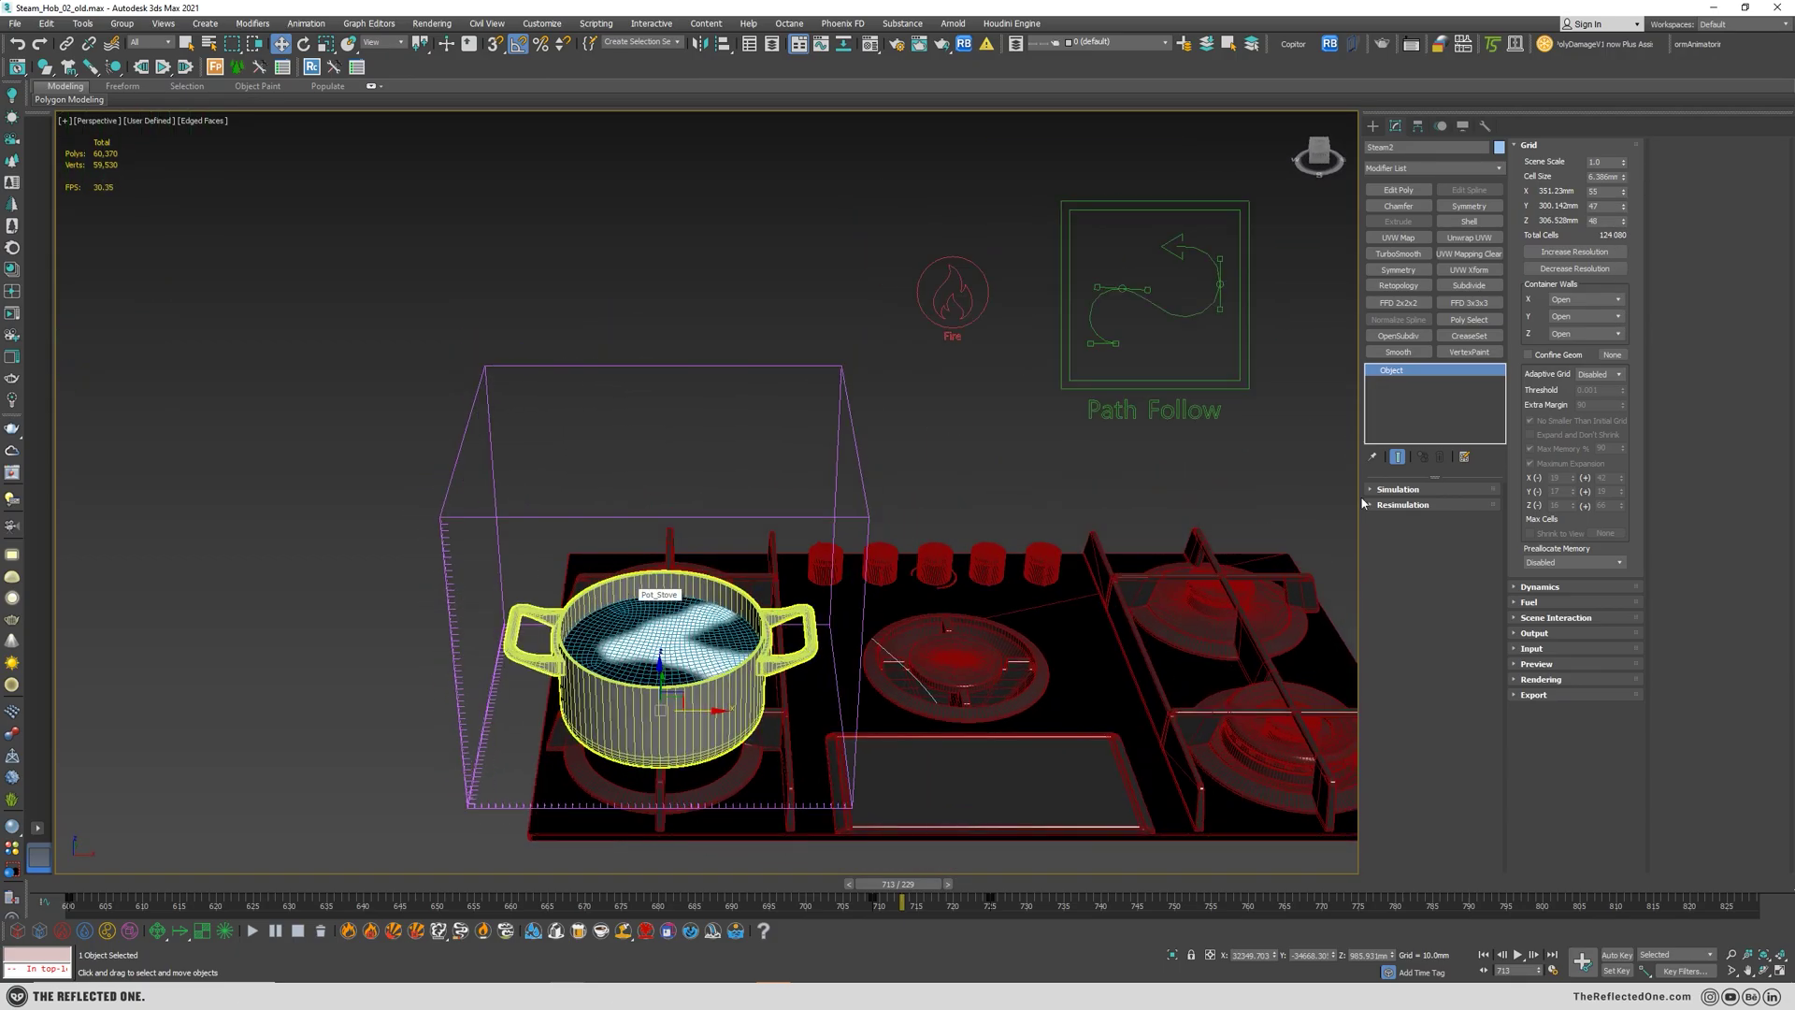
- Start the simulation and inspect the smoke forming over the painted area of the water
left_click(256, 932)
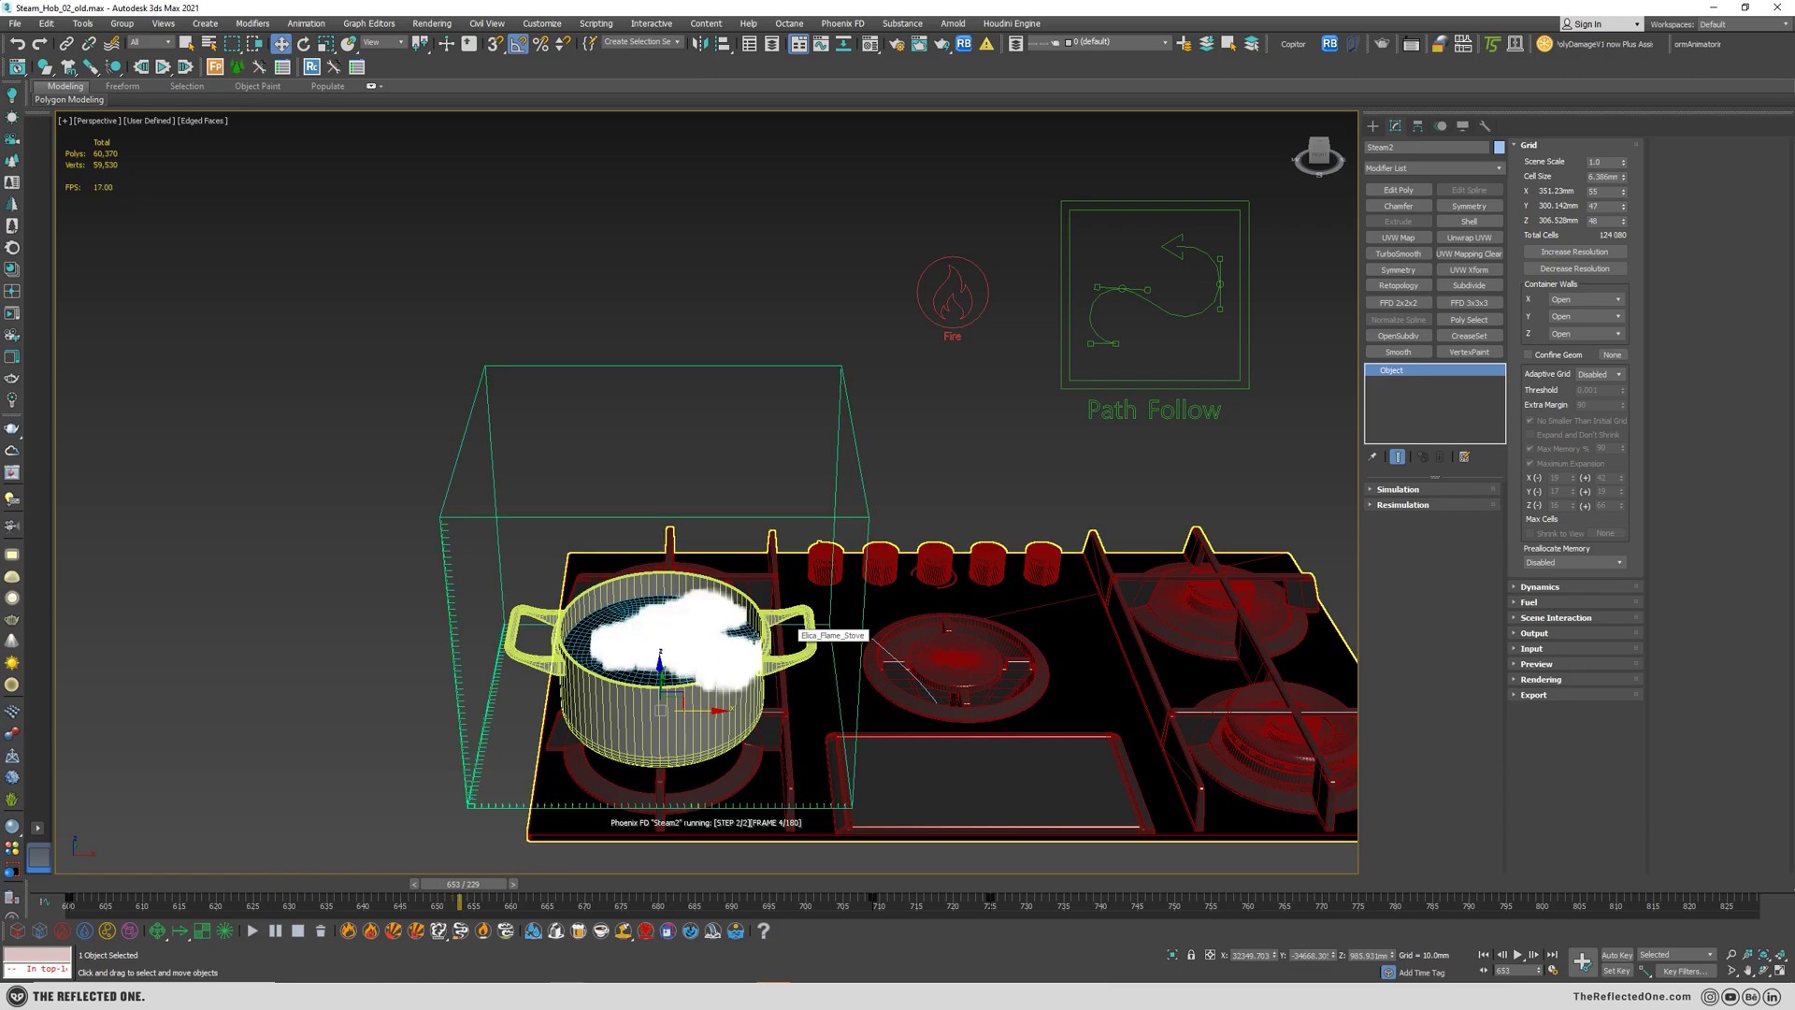
scroll(712, 667, "up", 5)
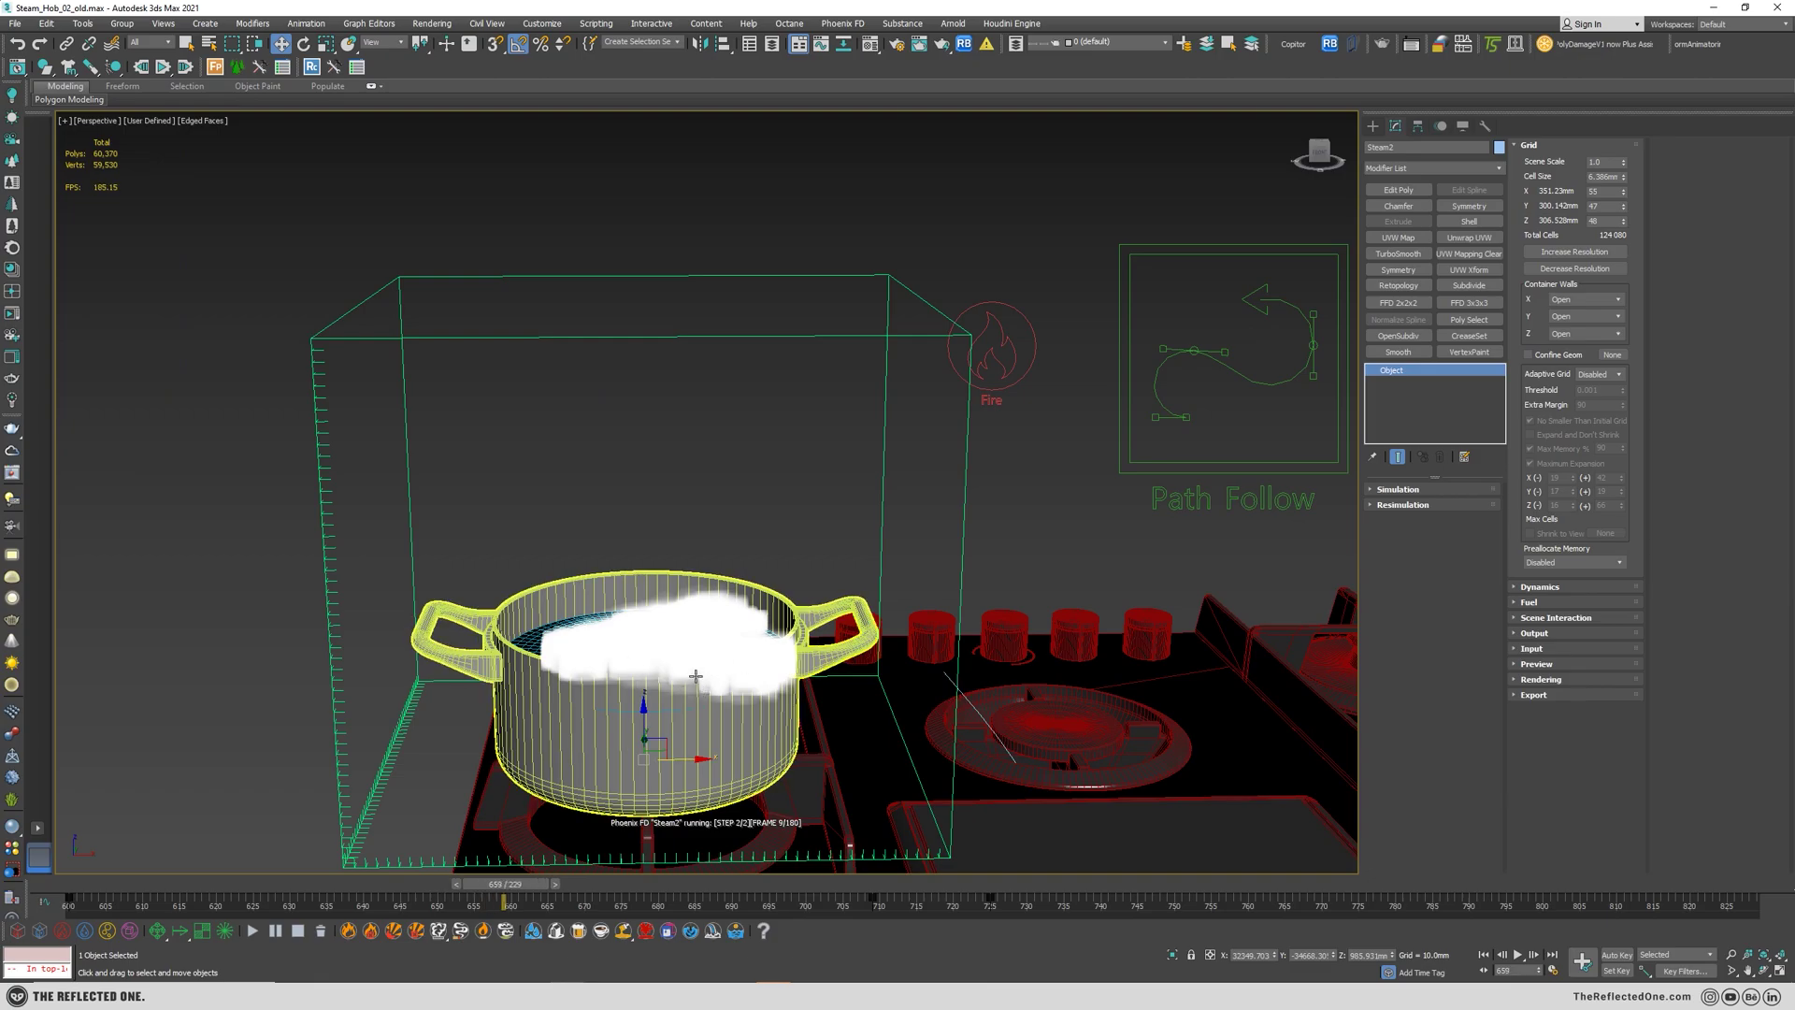
scroll(696, 675, "up", 6)
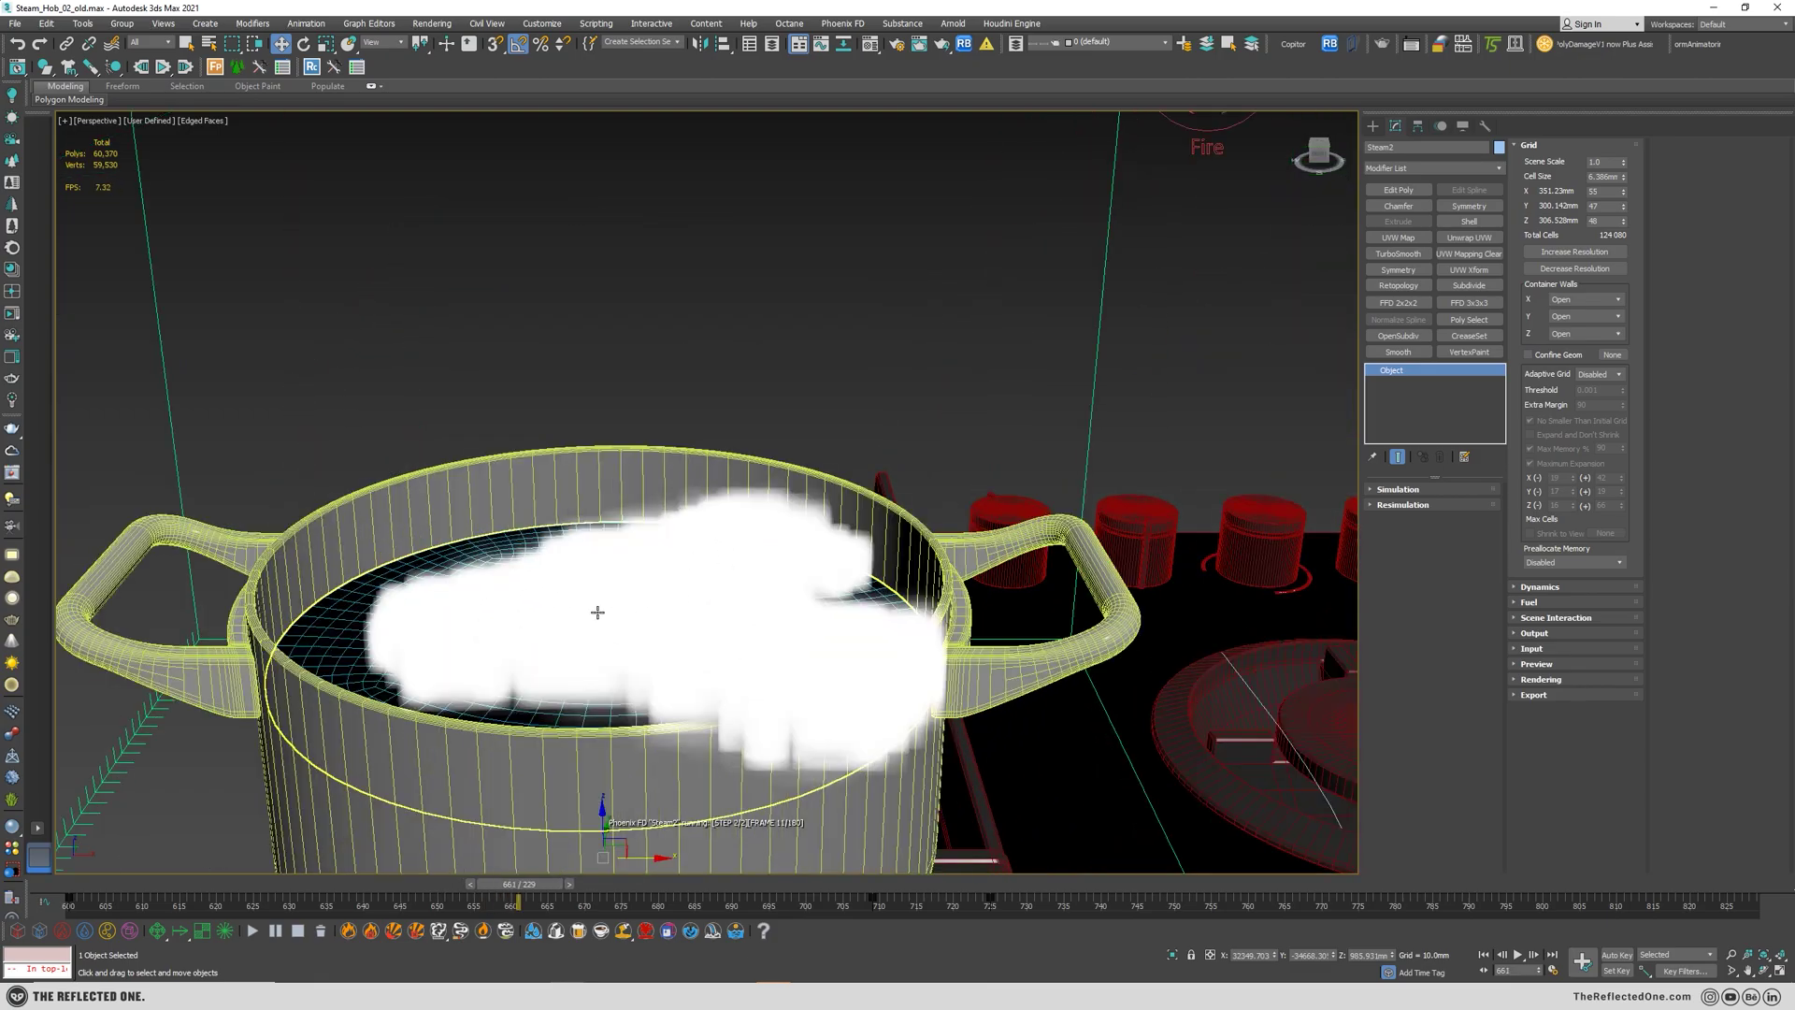
scroll(597, 611, "down", 8)
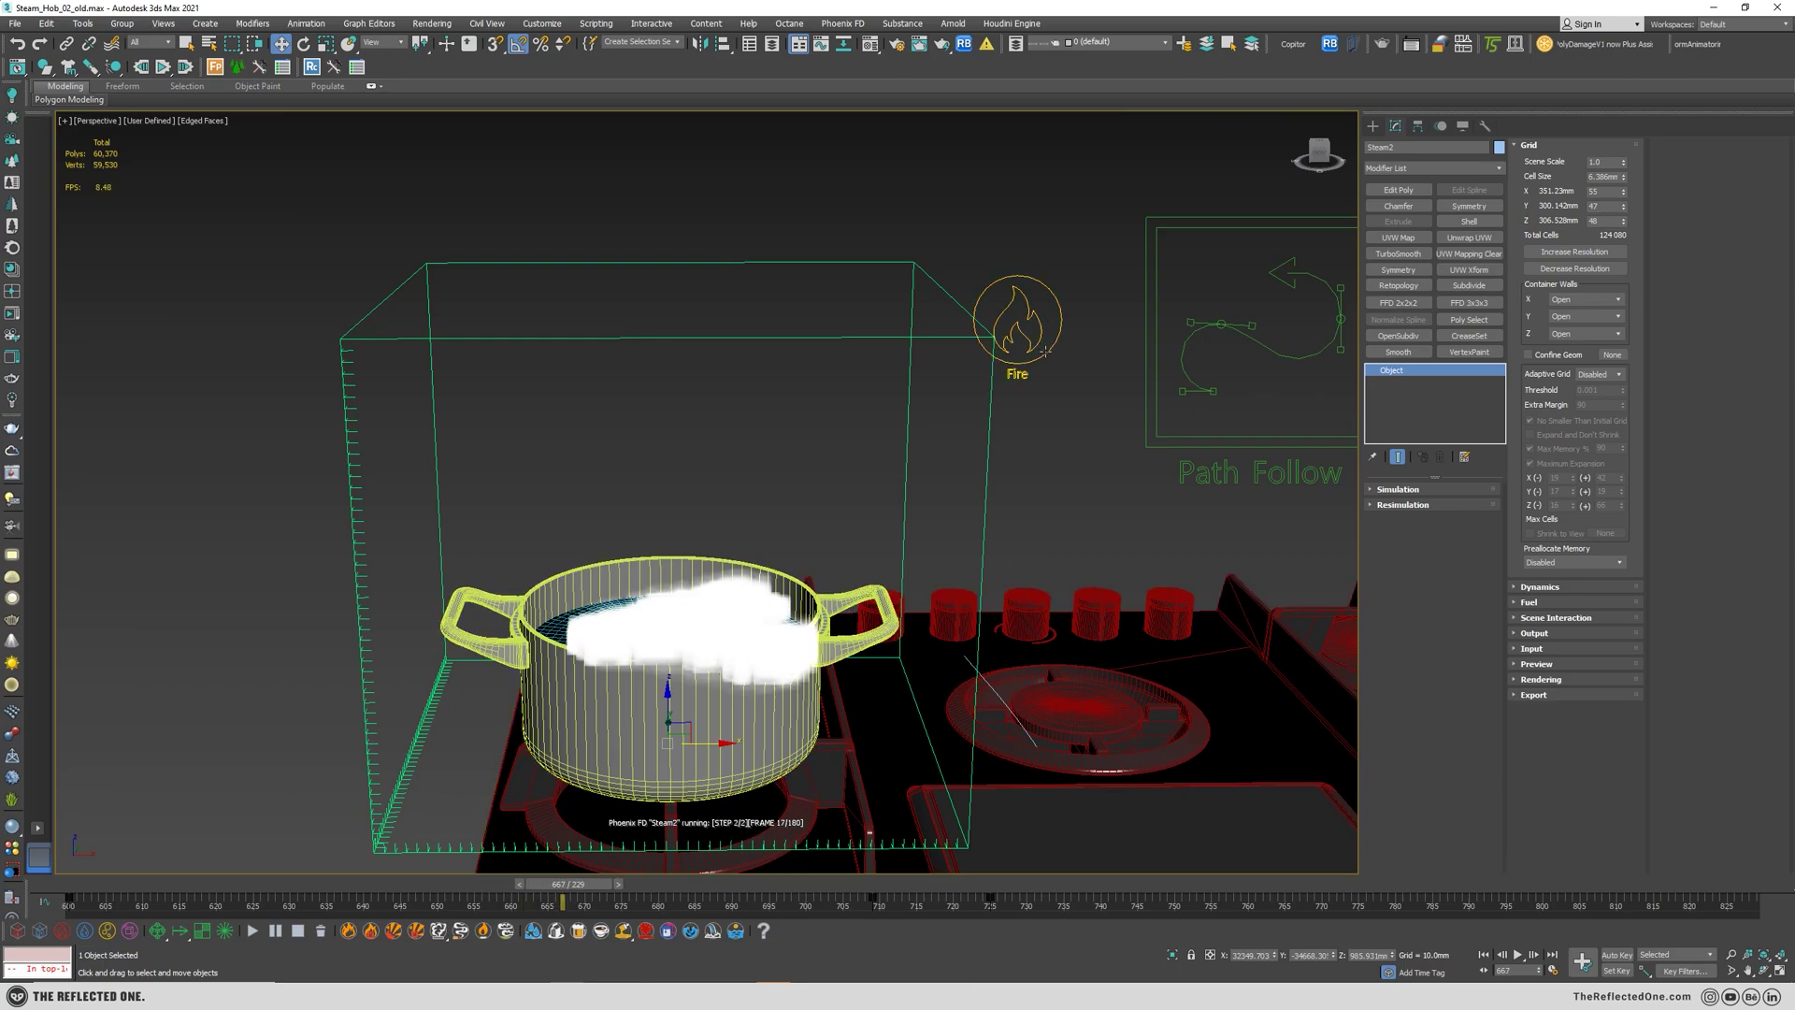
- Try an Outgoing Velocity of 60 mm on the Fire source during the running simulation, and return it to 10 mm
left_click_drag(1045, 351, 1040, 304)
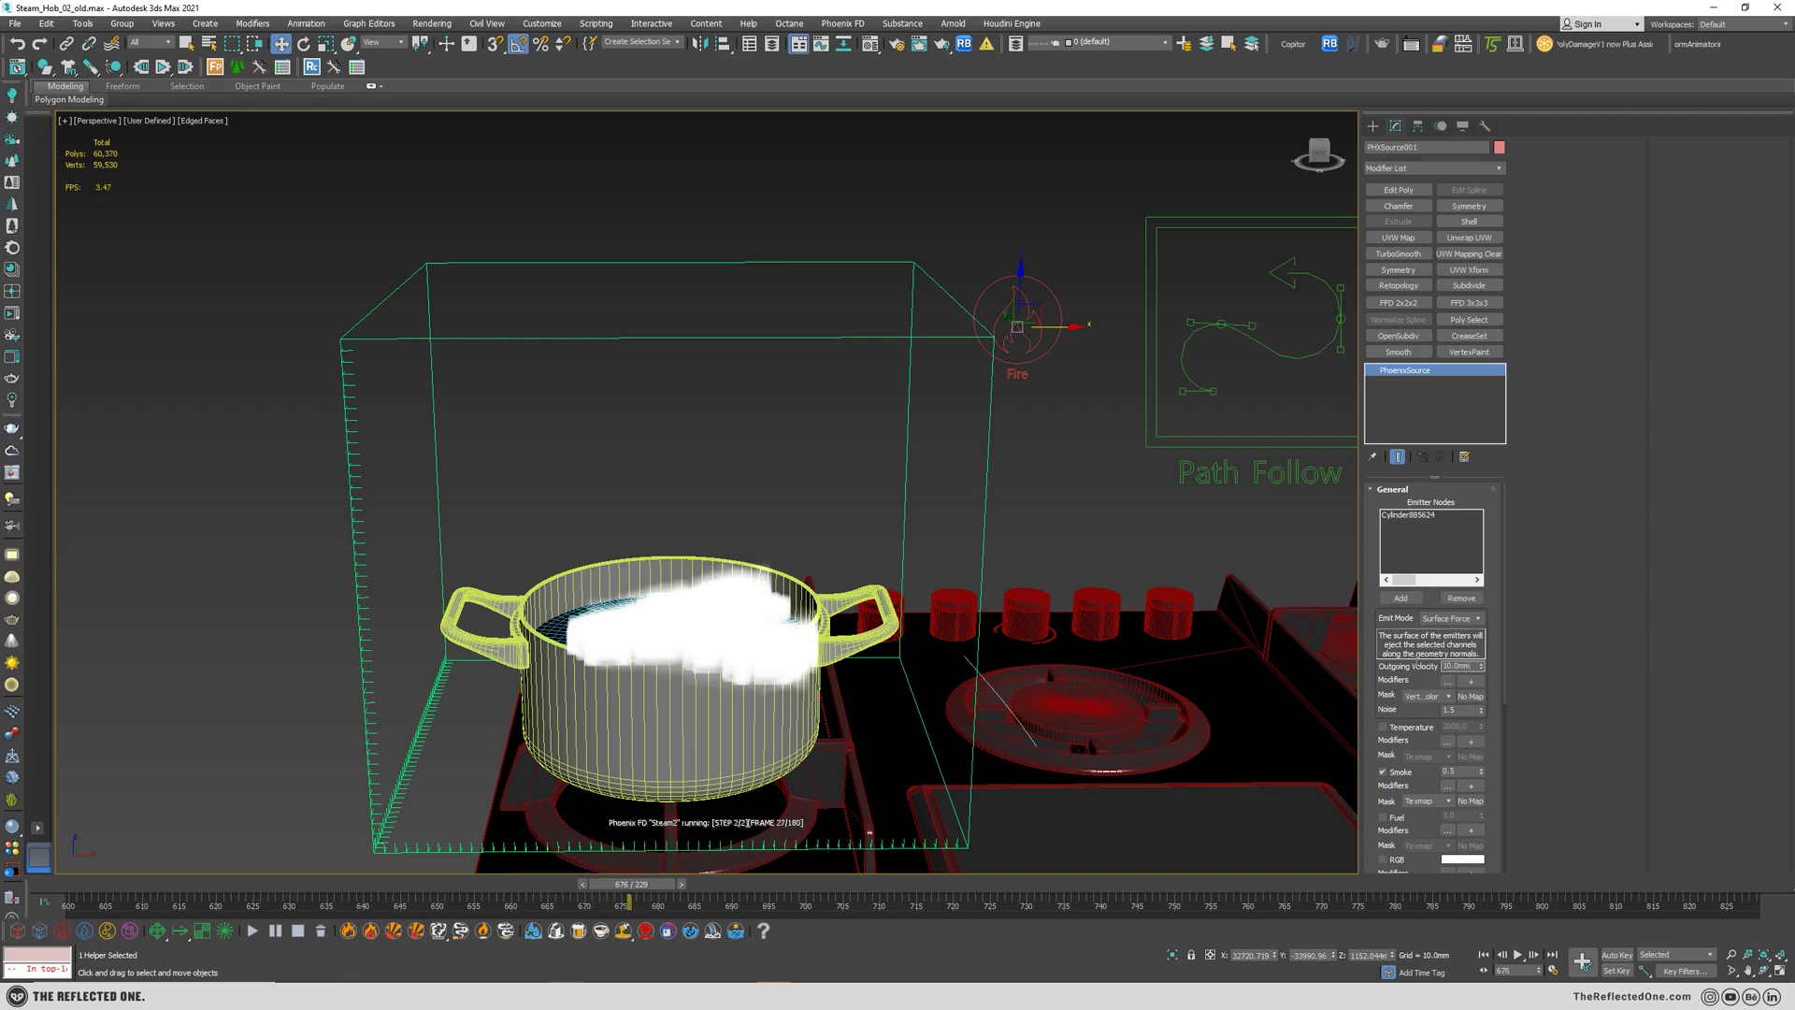
left_click_drag(1418, 660, 1414, 658)
type("60")
key("Return")
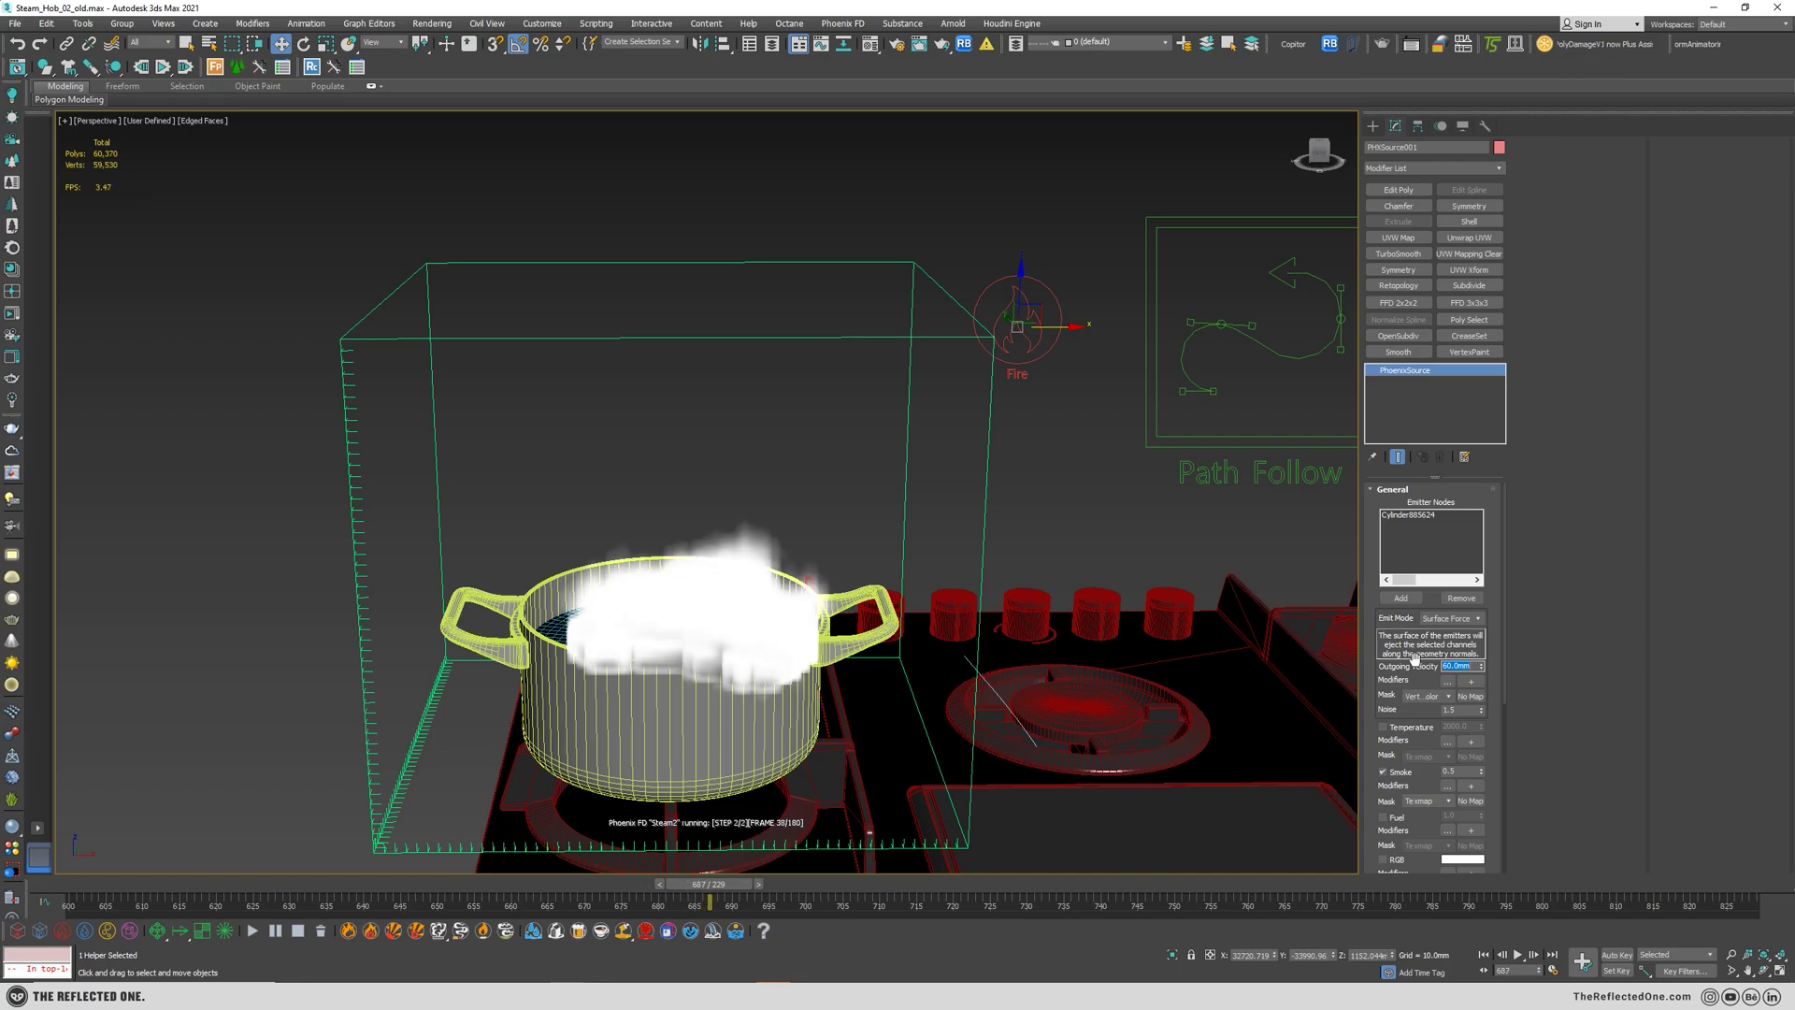
type("10")
key("Return")
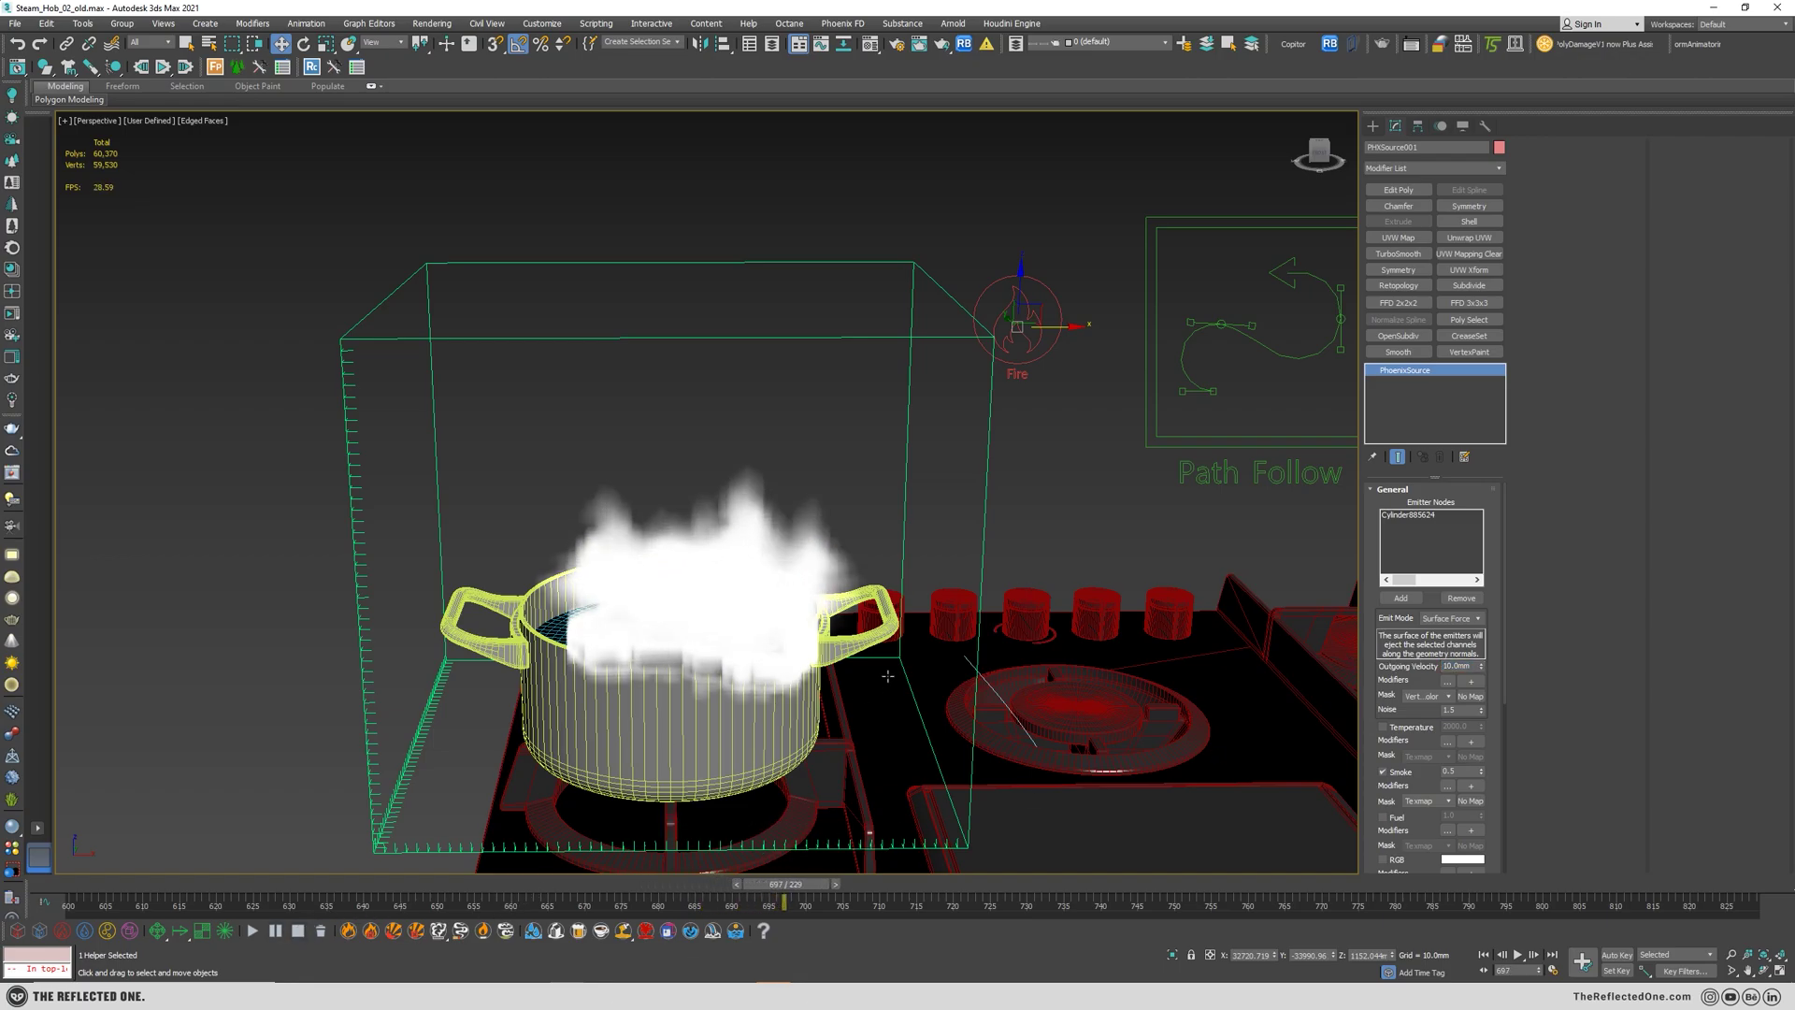
- Select the Steam2 simulator and examine its Smoke Dissipation in the Dynamics settings at different frames of the timeline
left_click(957, 458)
left_click_drag(785, 883, 814, 906)
key("w")
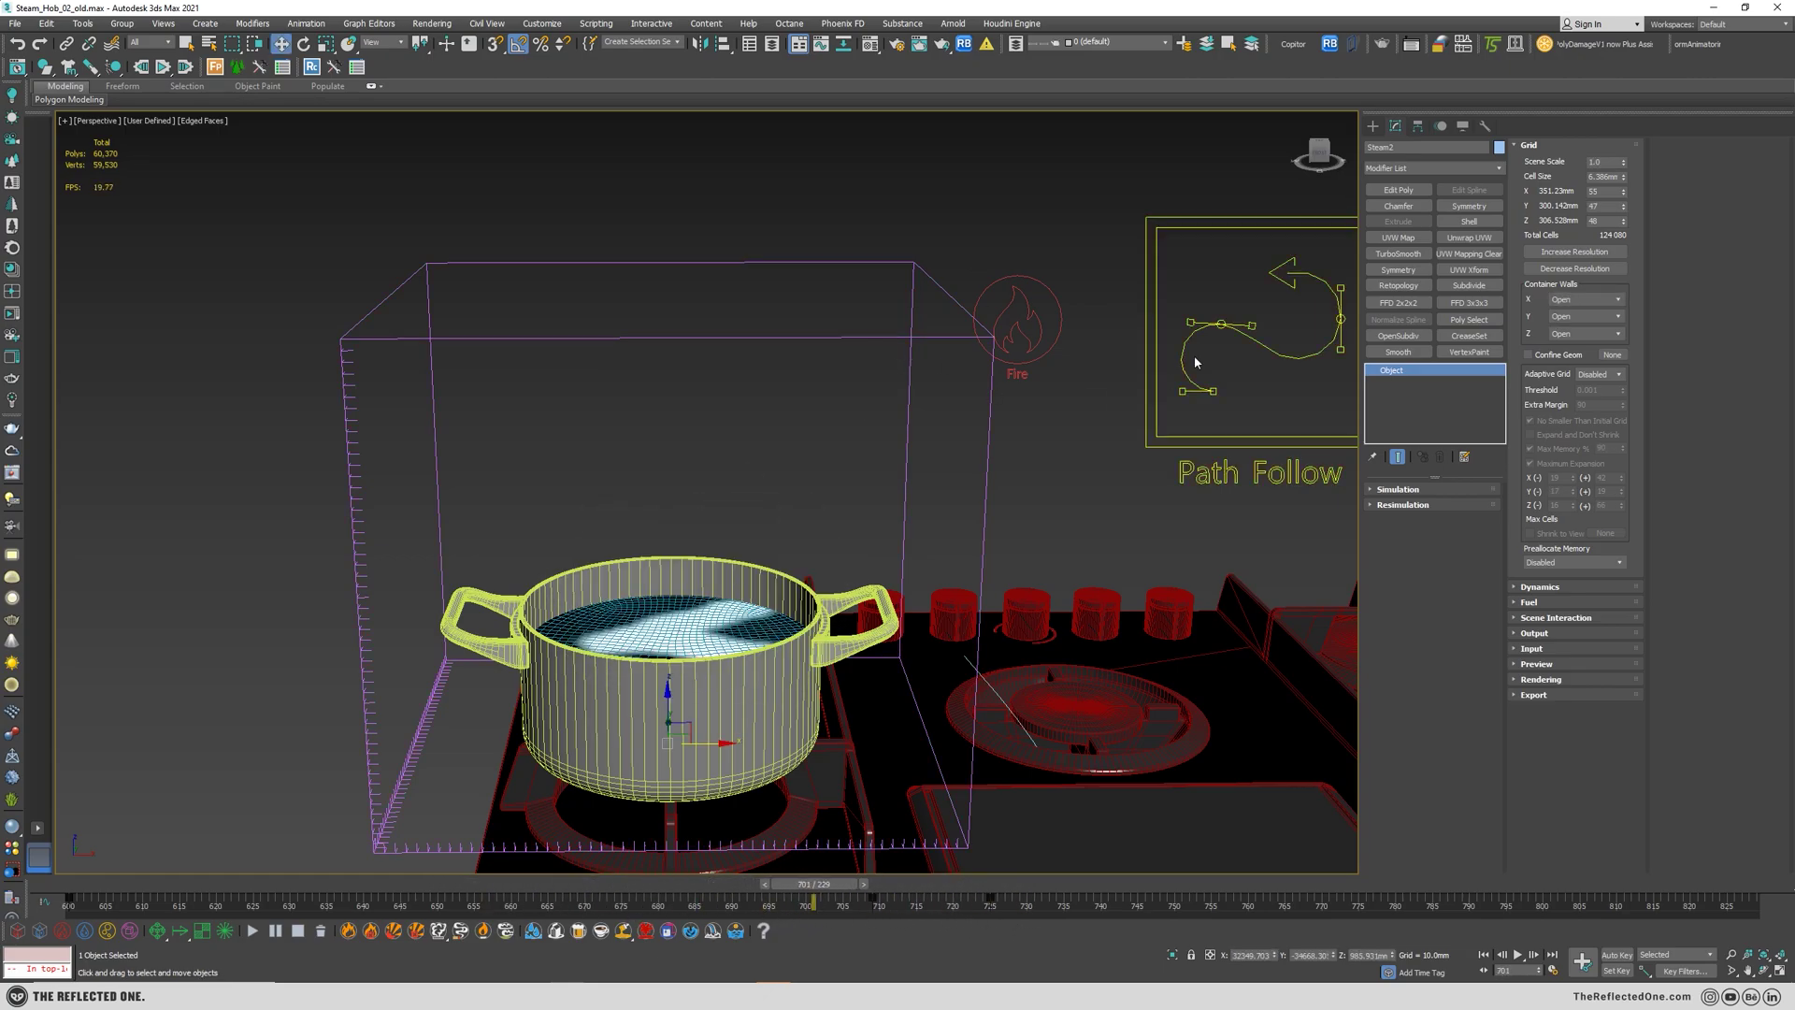
mouse_move(825, 886)
left_mouse_down()
mouse_move(1038, 887)
mouse_move(811, 886)
left_mouse_up()
left_click(1543, 587)
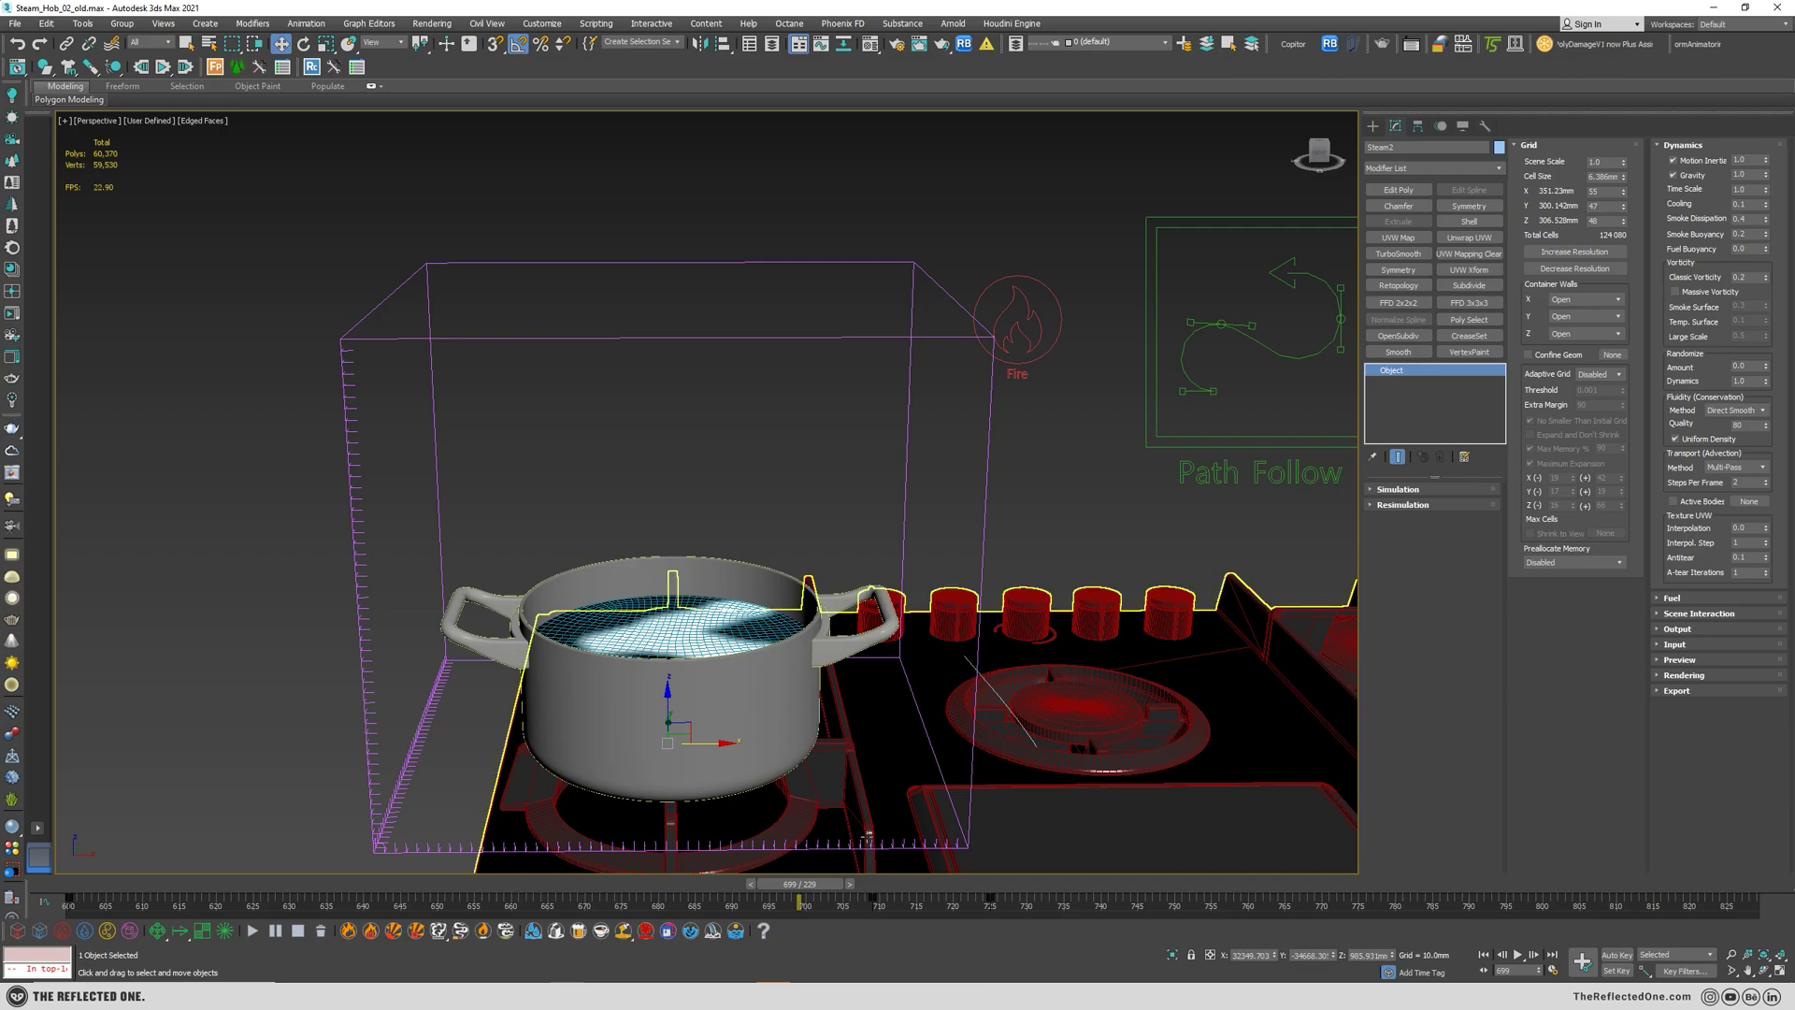
left_click_drag(811, 886, 1036, 886)
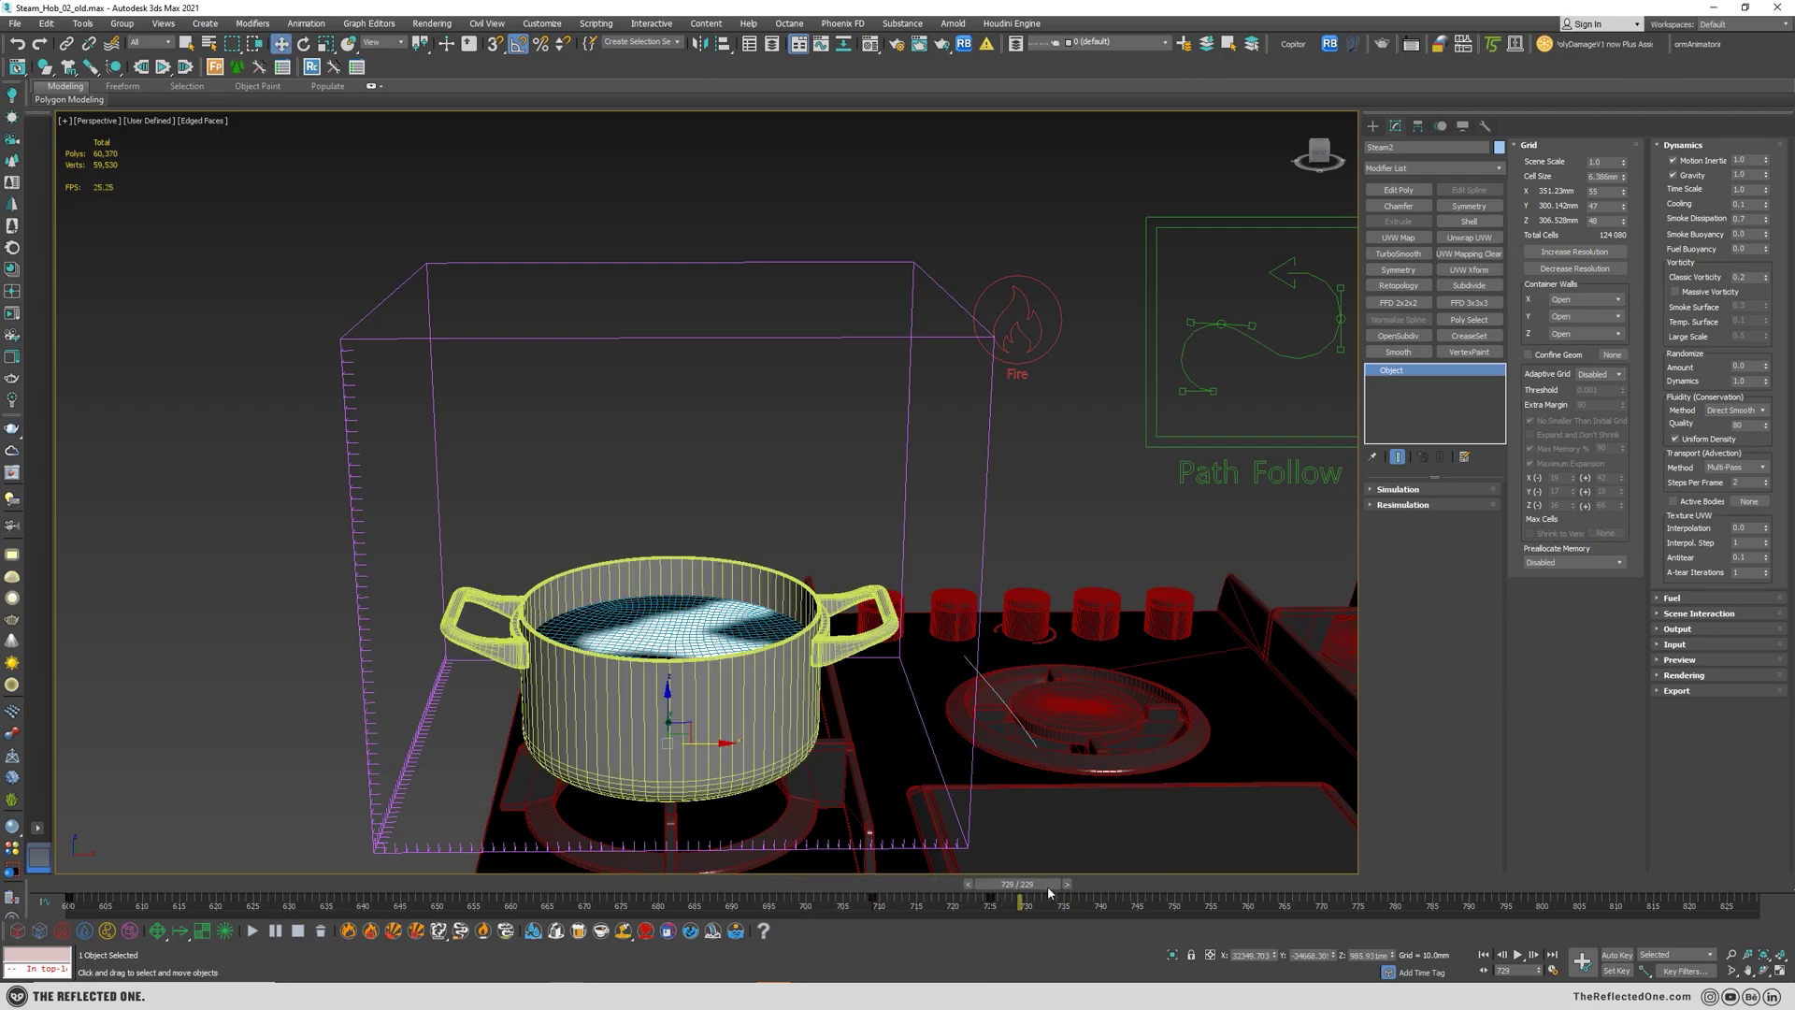
left_click_drag(1744, 221, 1707, 224)
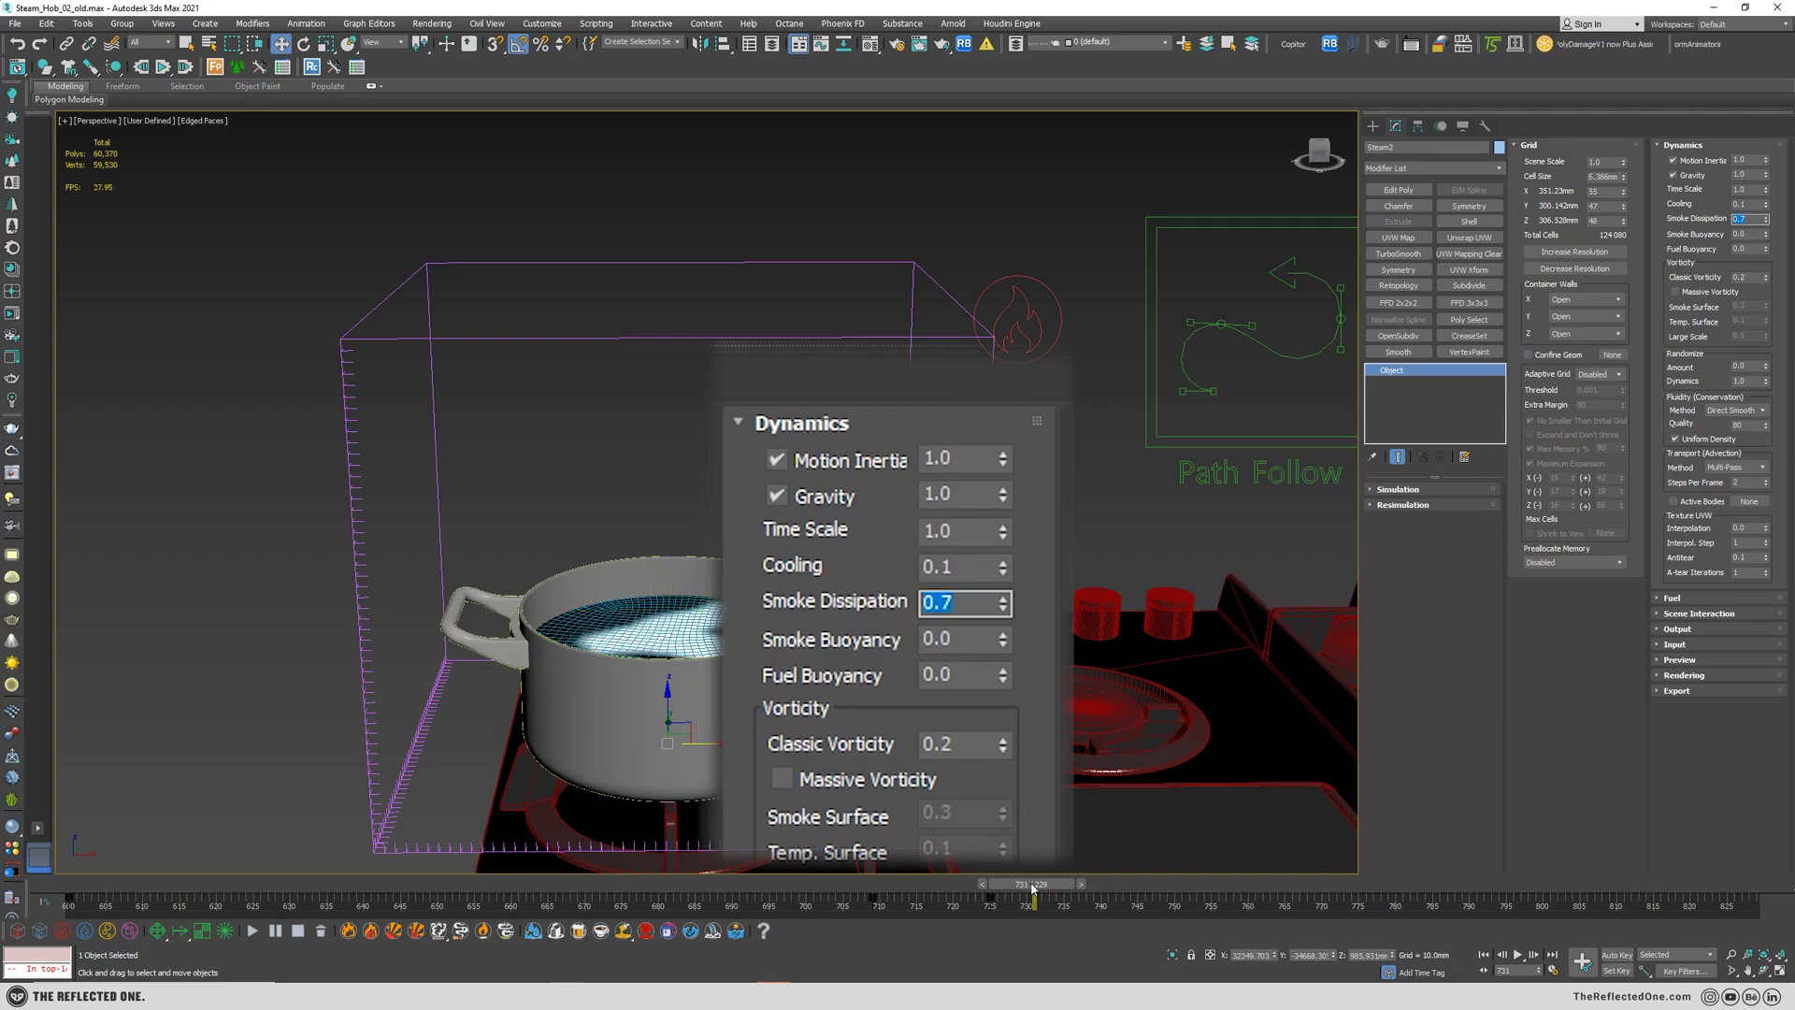
left_click_drag(1014, 885, 1057, 901)
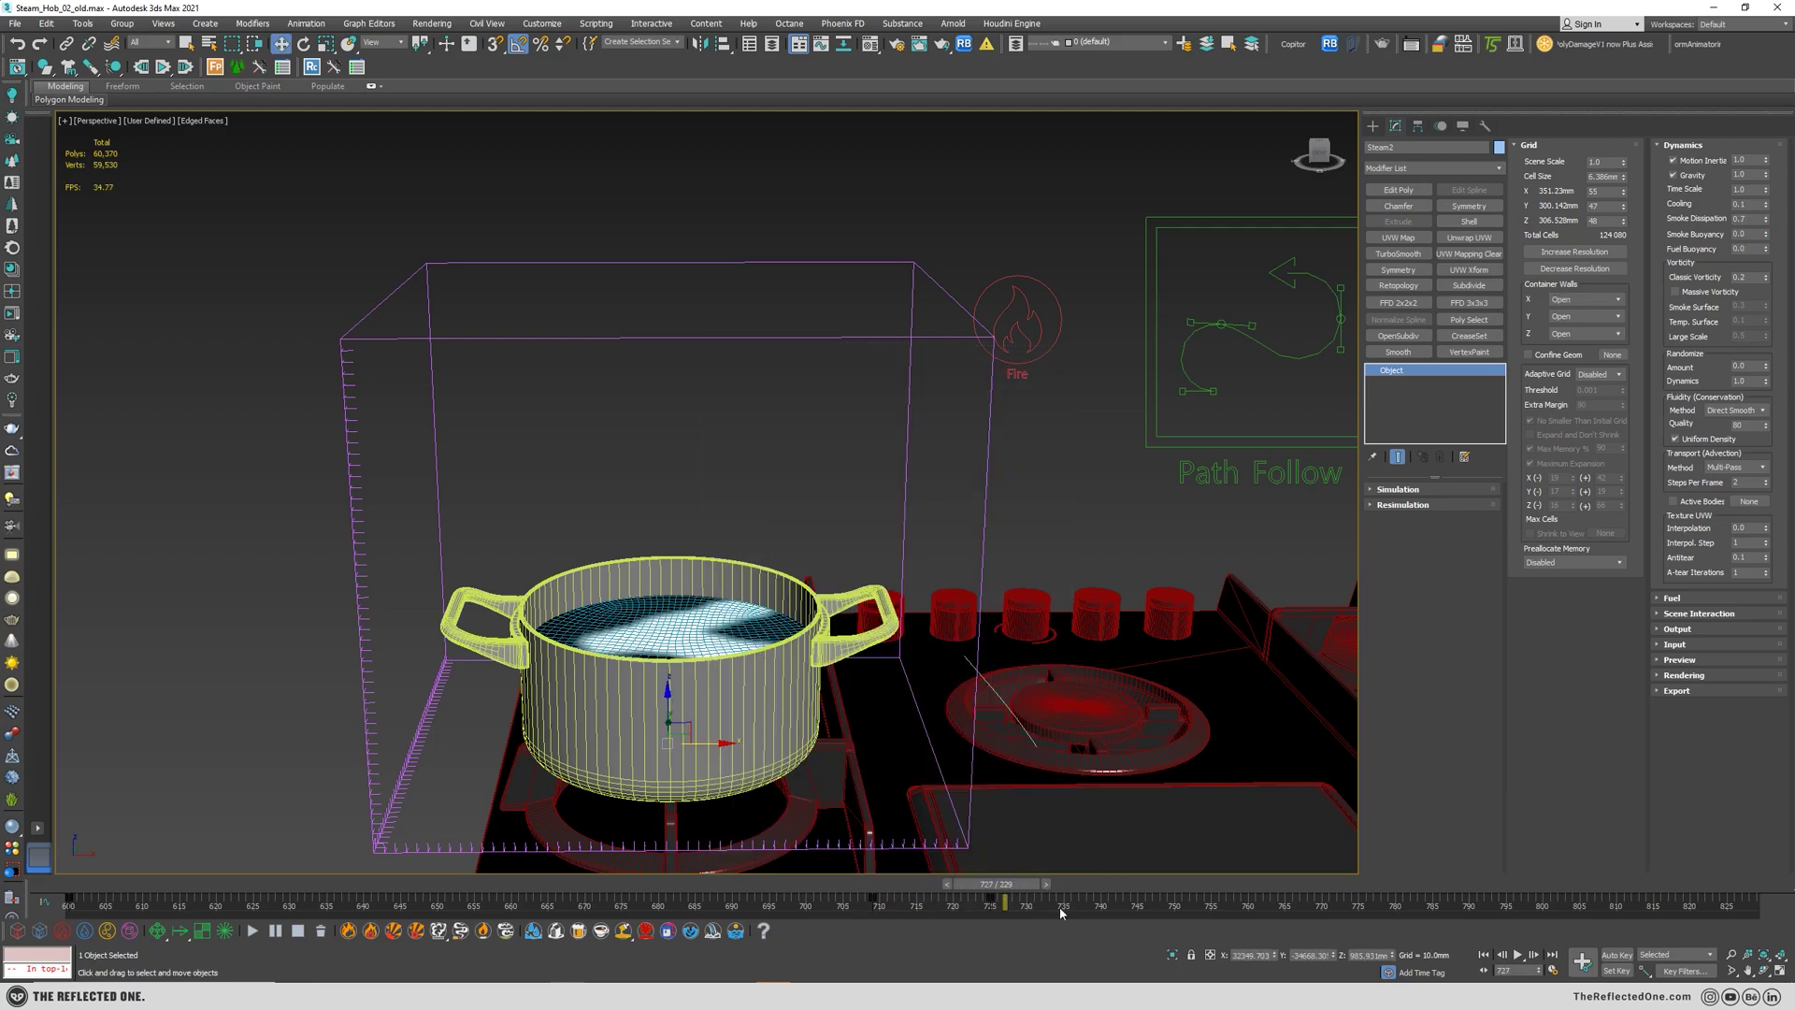
- Delete all of the simulator's animation keys from the timeline, keeping Smoke Dissipation at 0.4
left_click_drag(1060, 911, 61, 893)
key("/")
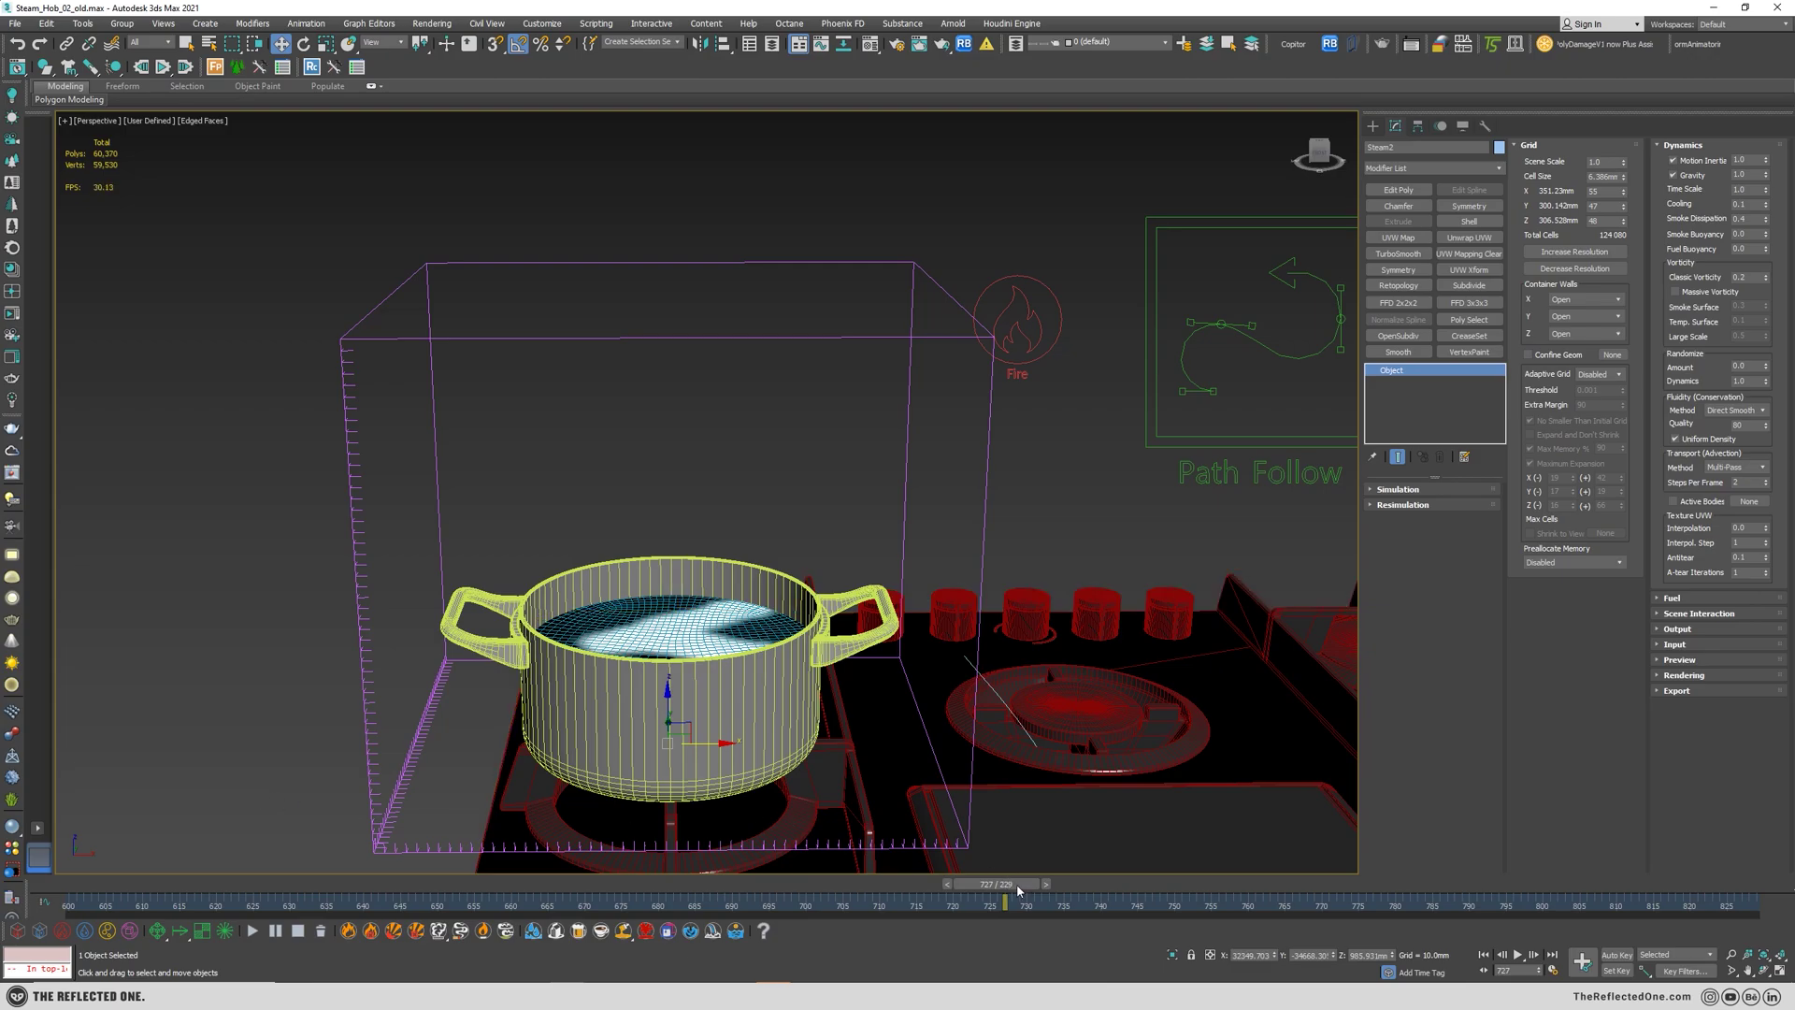
key("/")
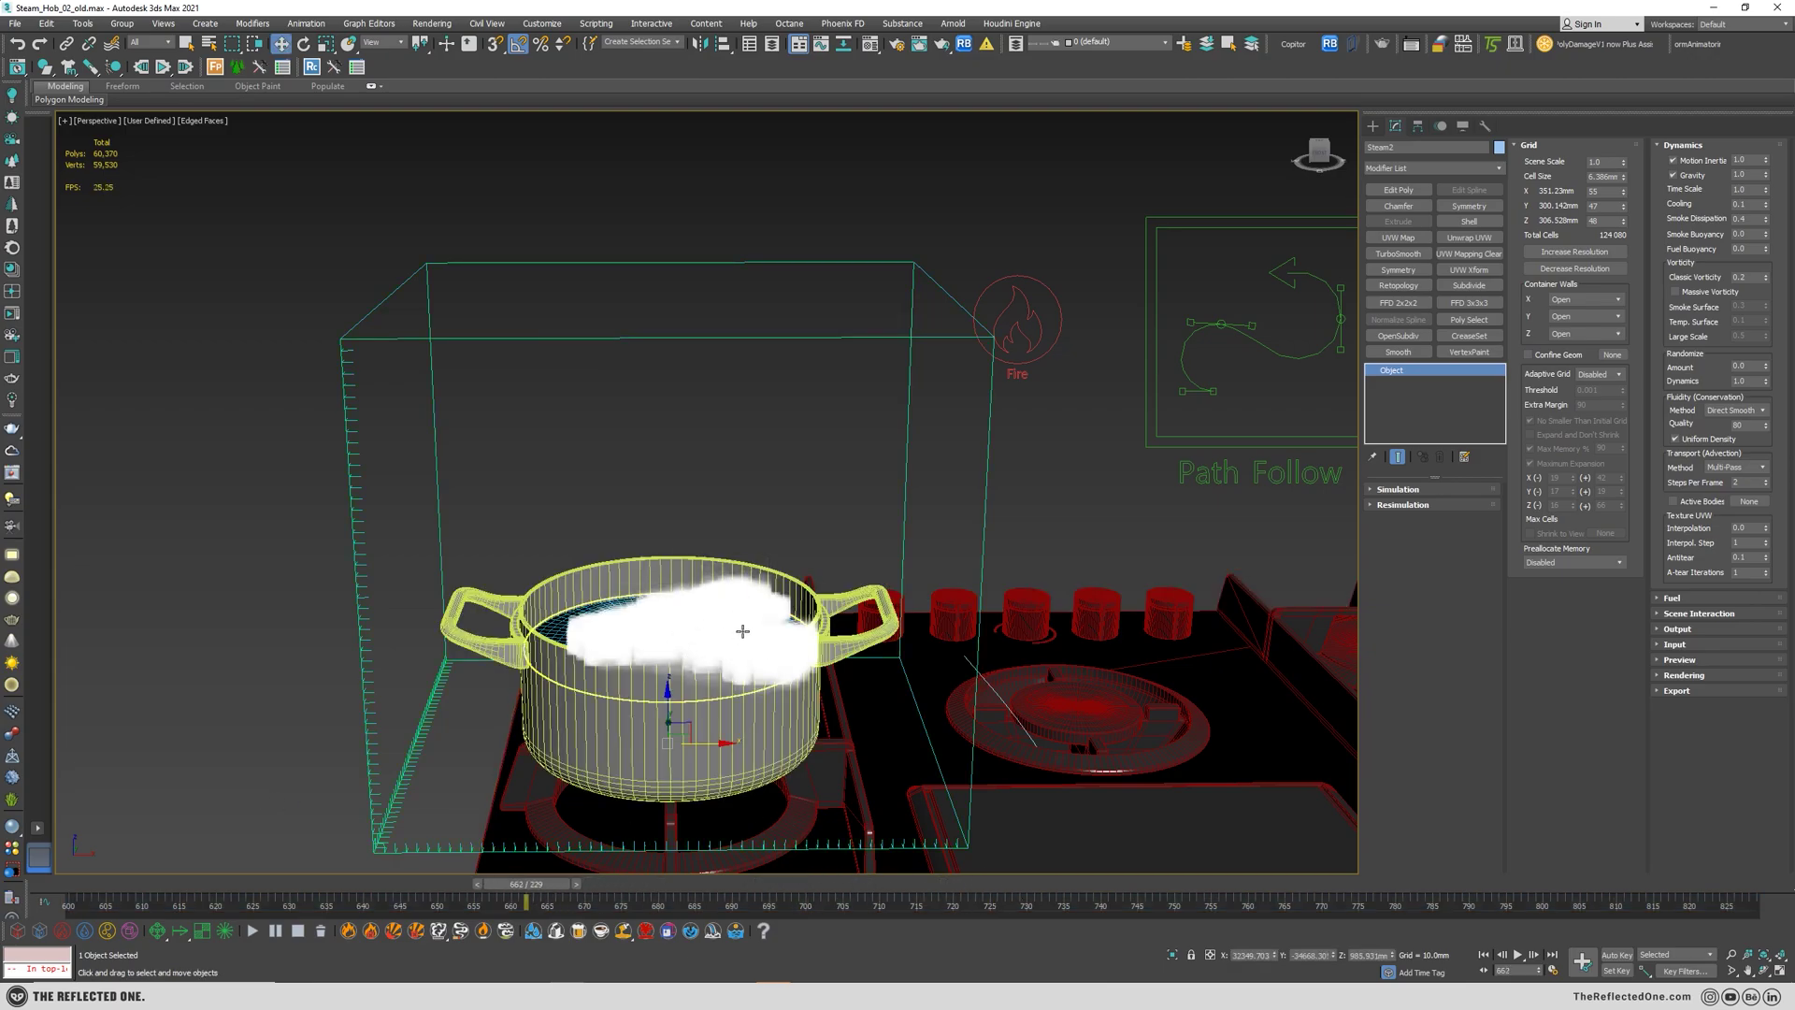
- Set the simulator's Smoke Buoyancy to 0.9 and run a test simulation, stopping it at about frame 689
double_click(1745, 234)
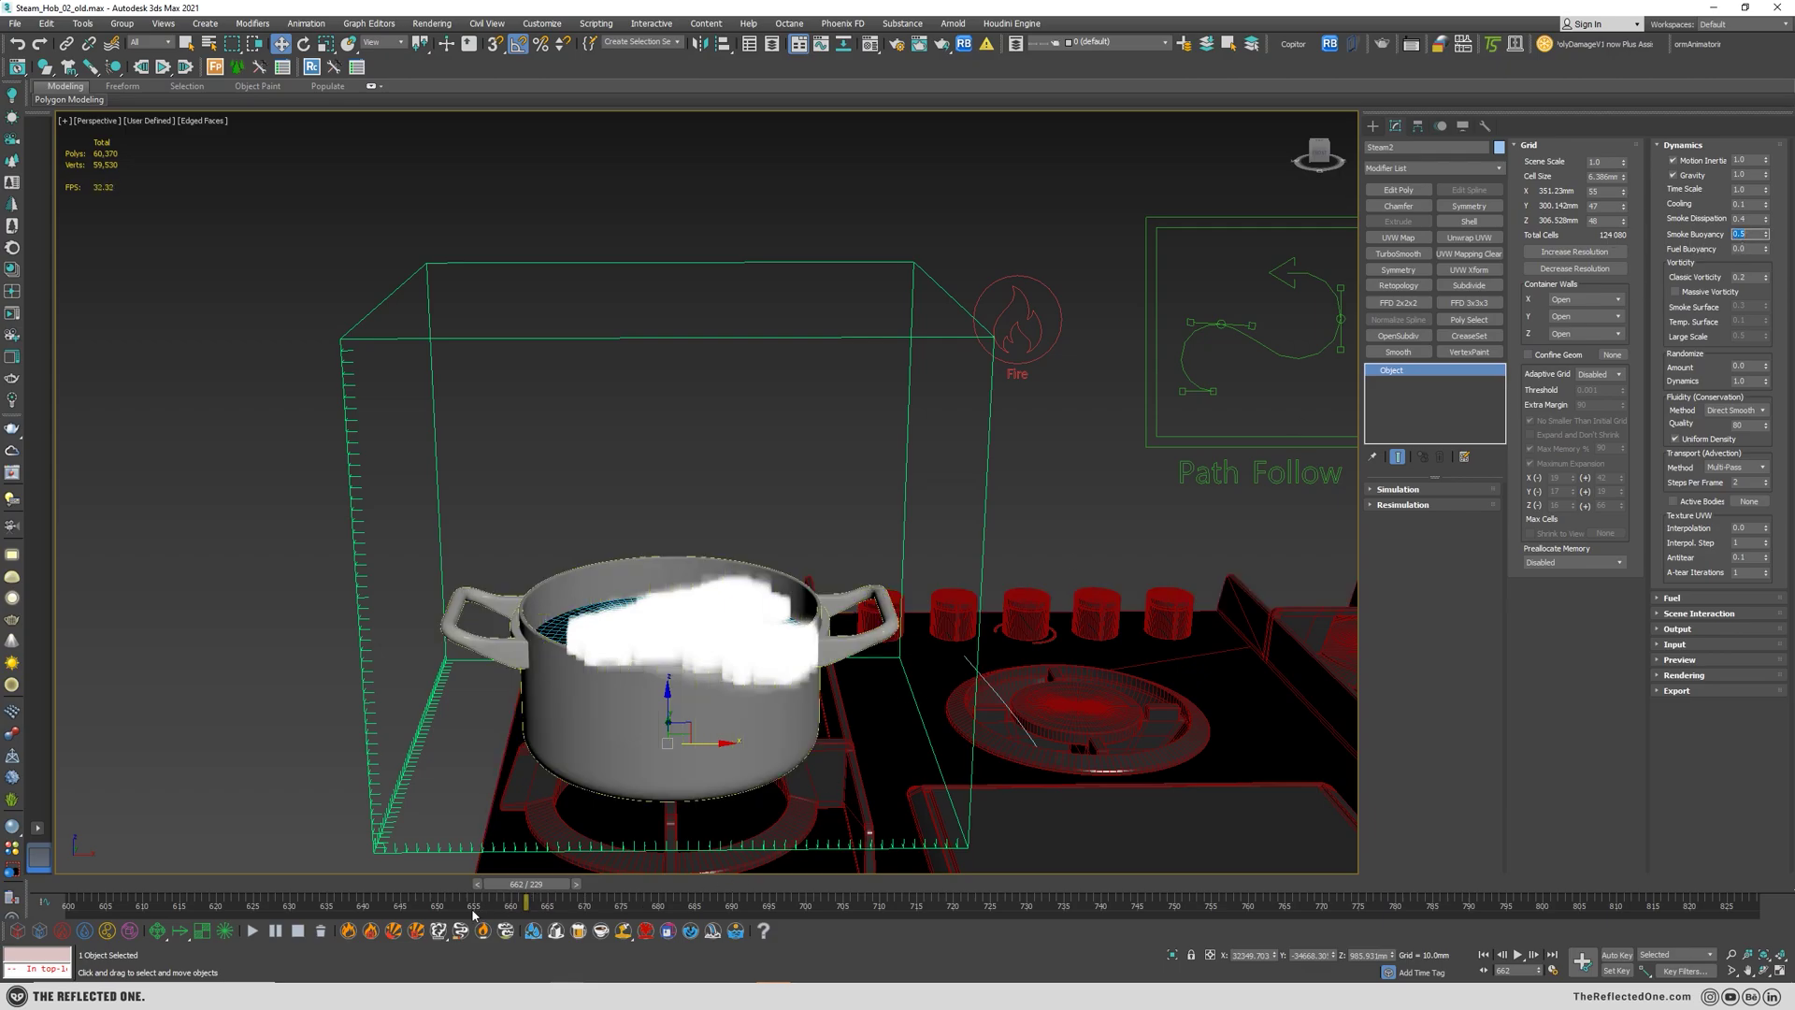
left_click(254, 930)
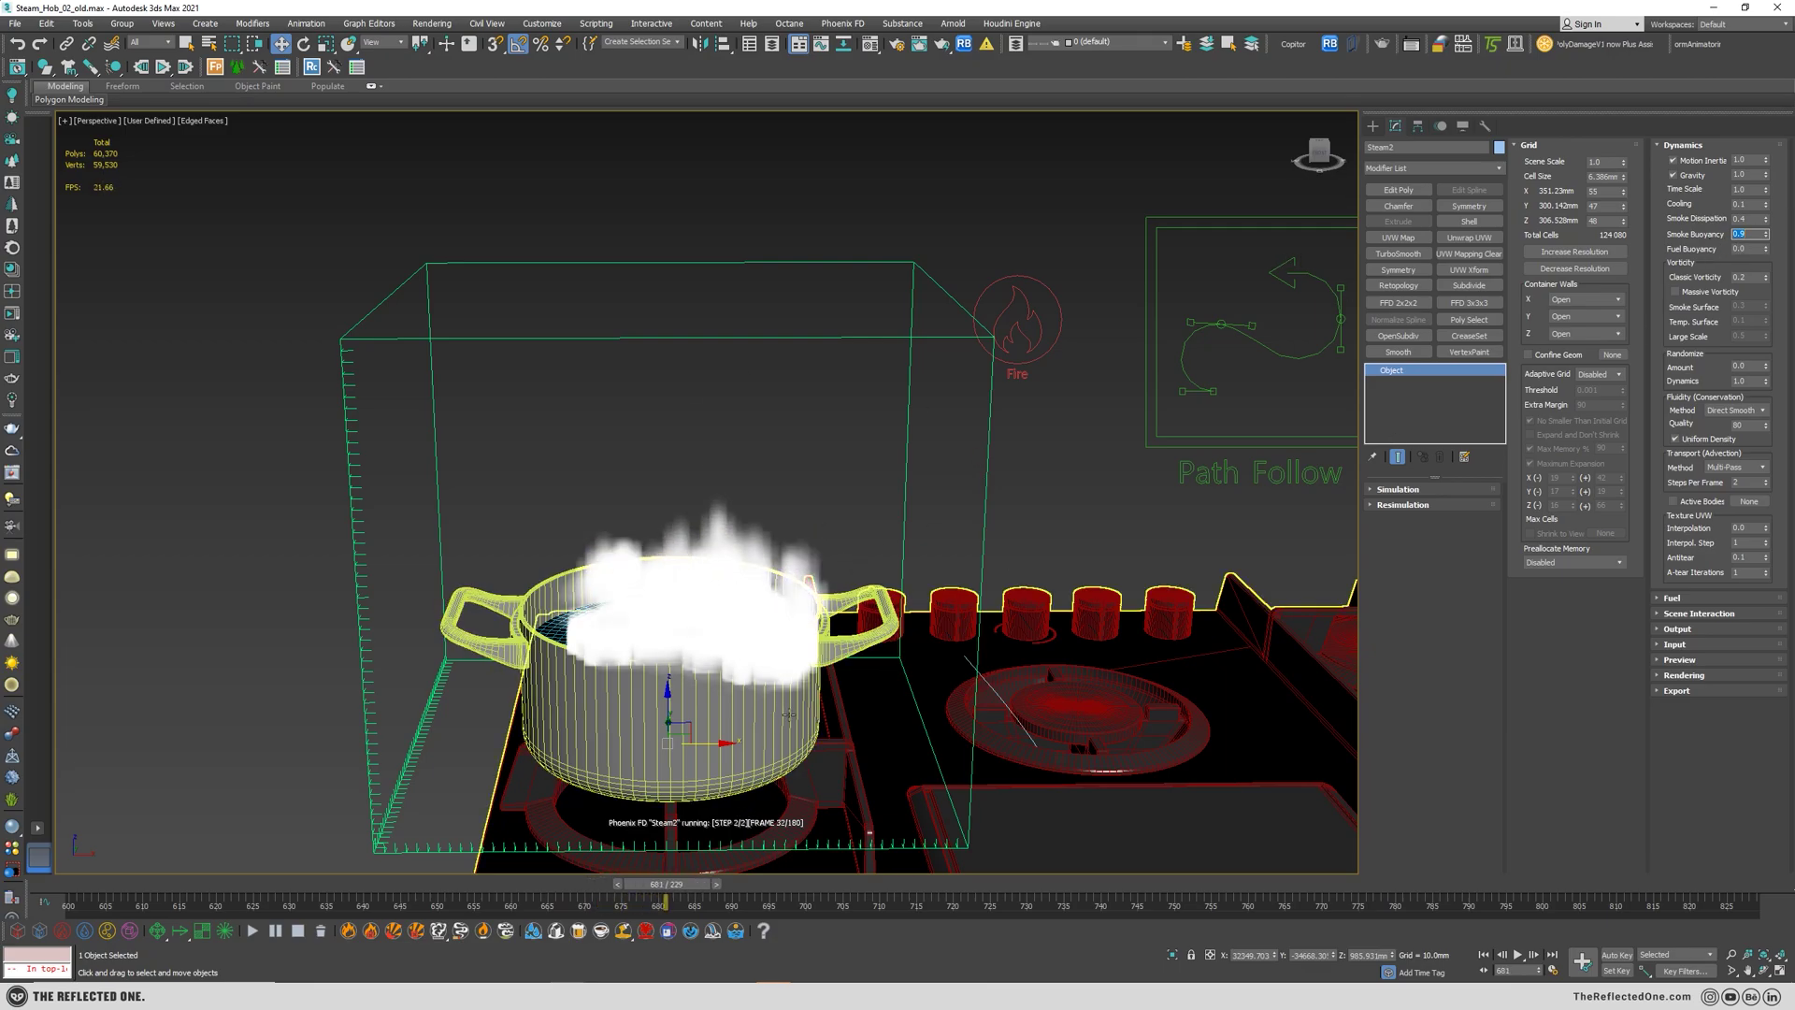
scroll(788, 714, "down", 3)
middle_click_drag(788, 715, 729, 724, "alt")
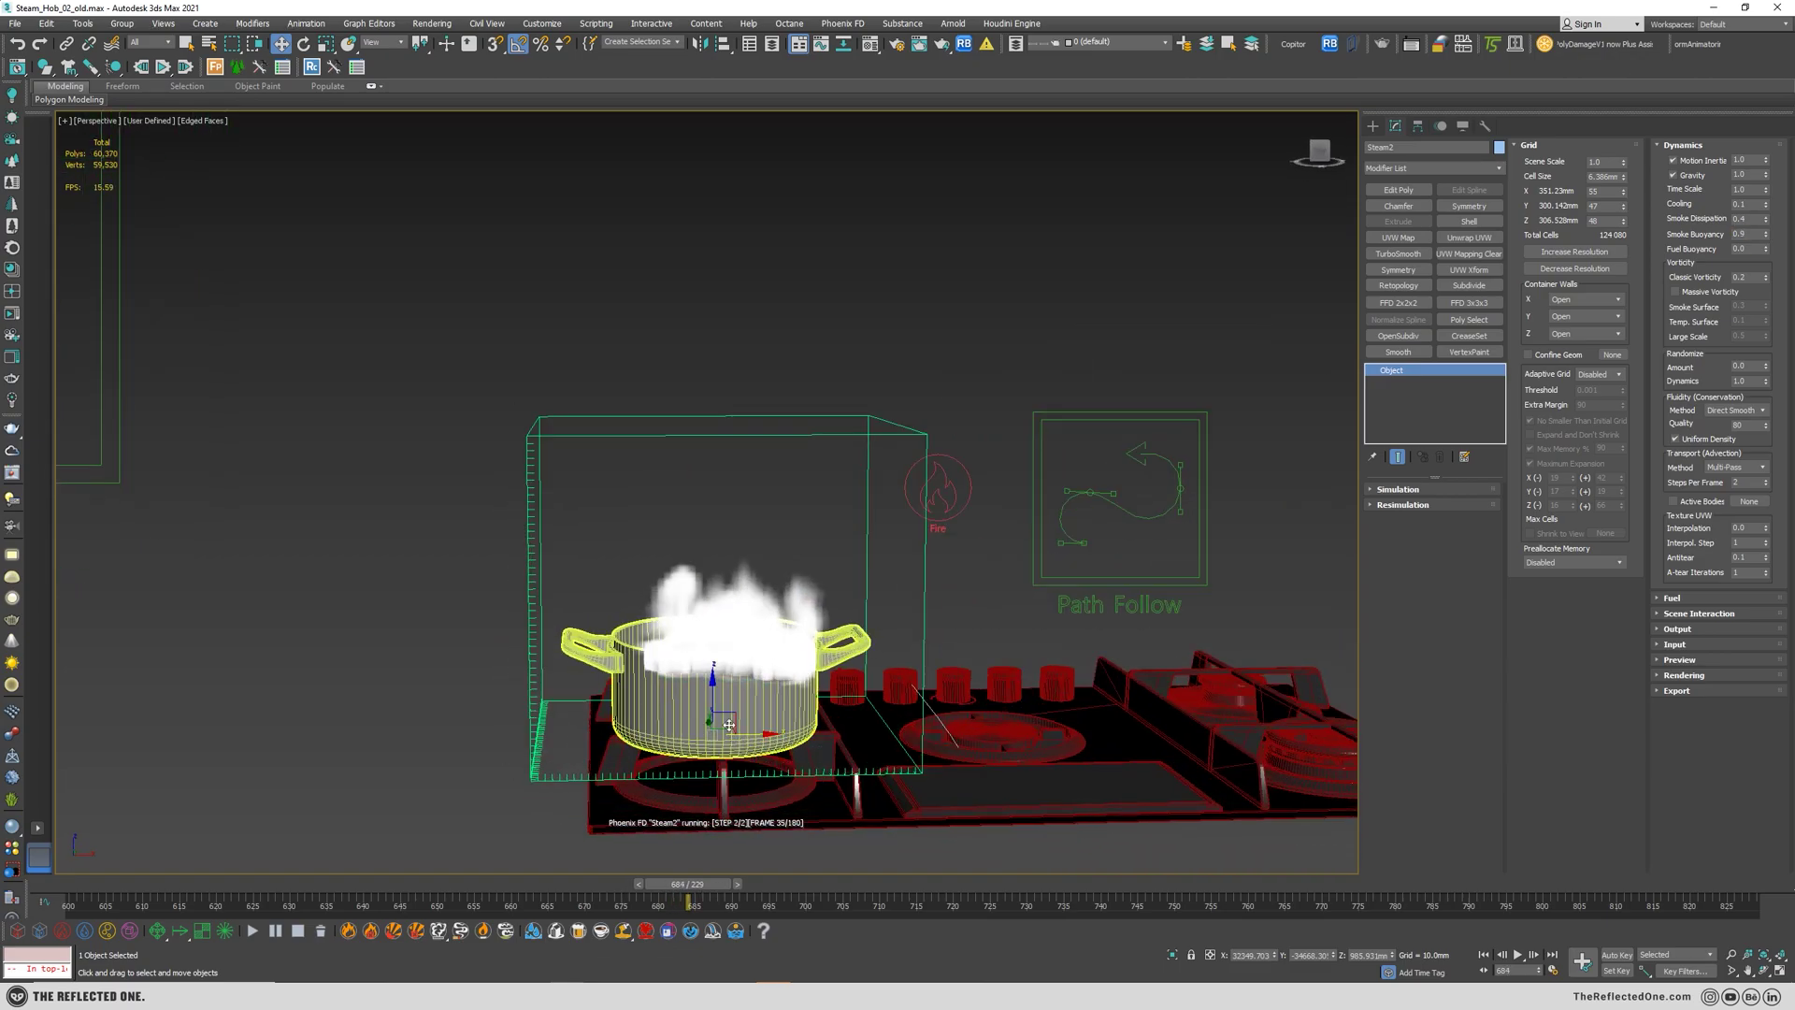
left_click(298, 933)
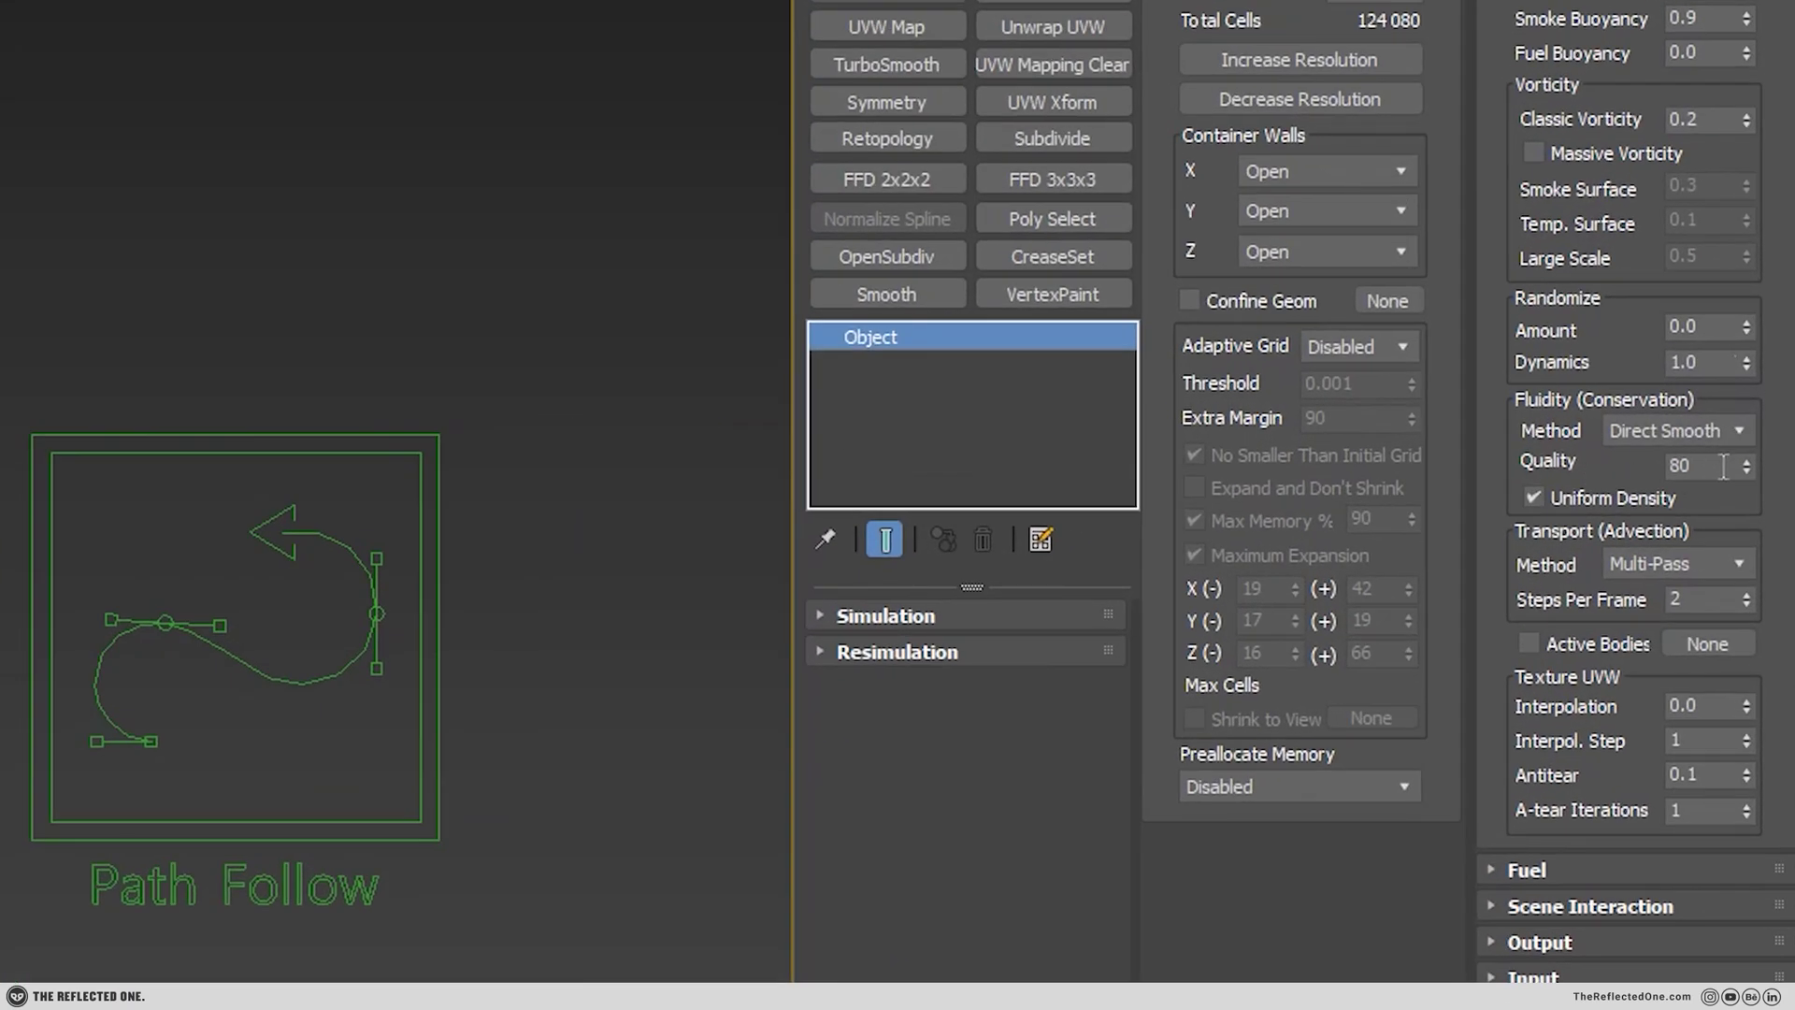
- Set the Fluidity Quality to 2, the grid cell size to 5.339 mm and Steps Per Frame to 1
double_click(1723, 464)
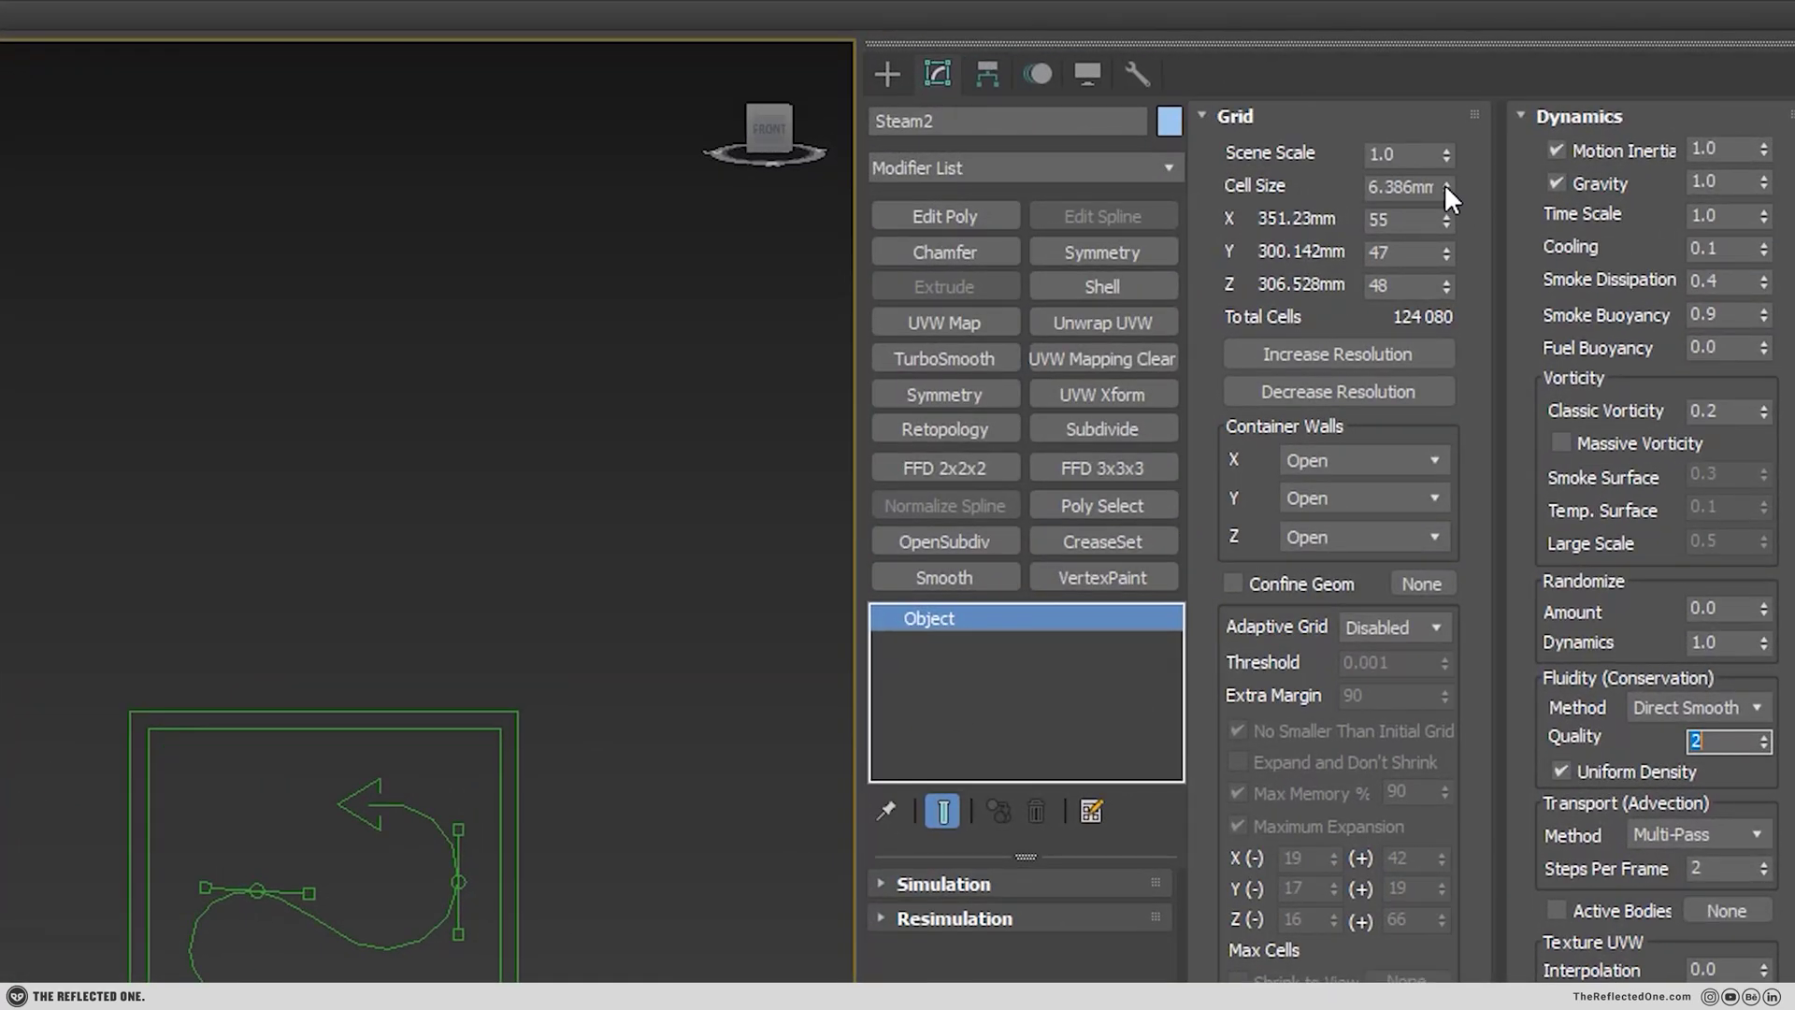
left_click_drag(1449, 187, 1443, 444)
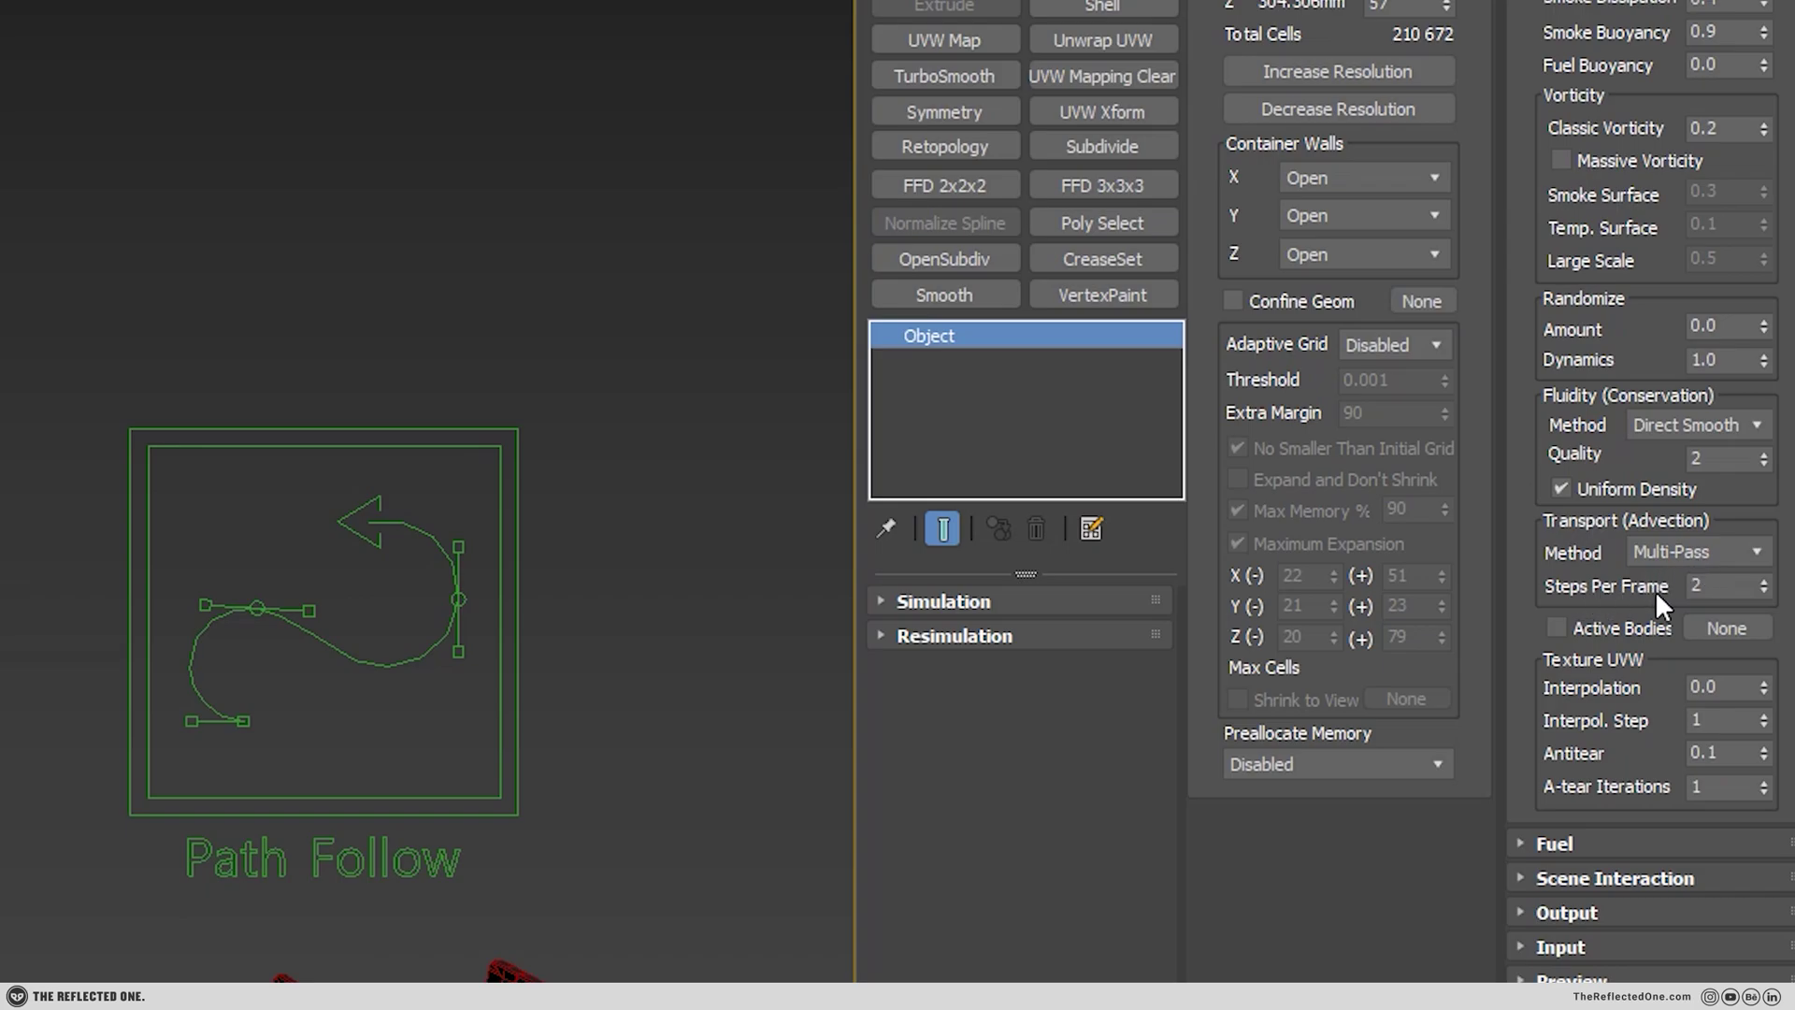
left_click(1766, 591)
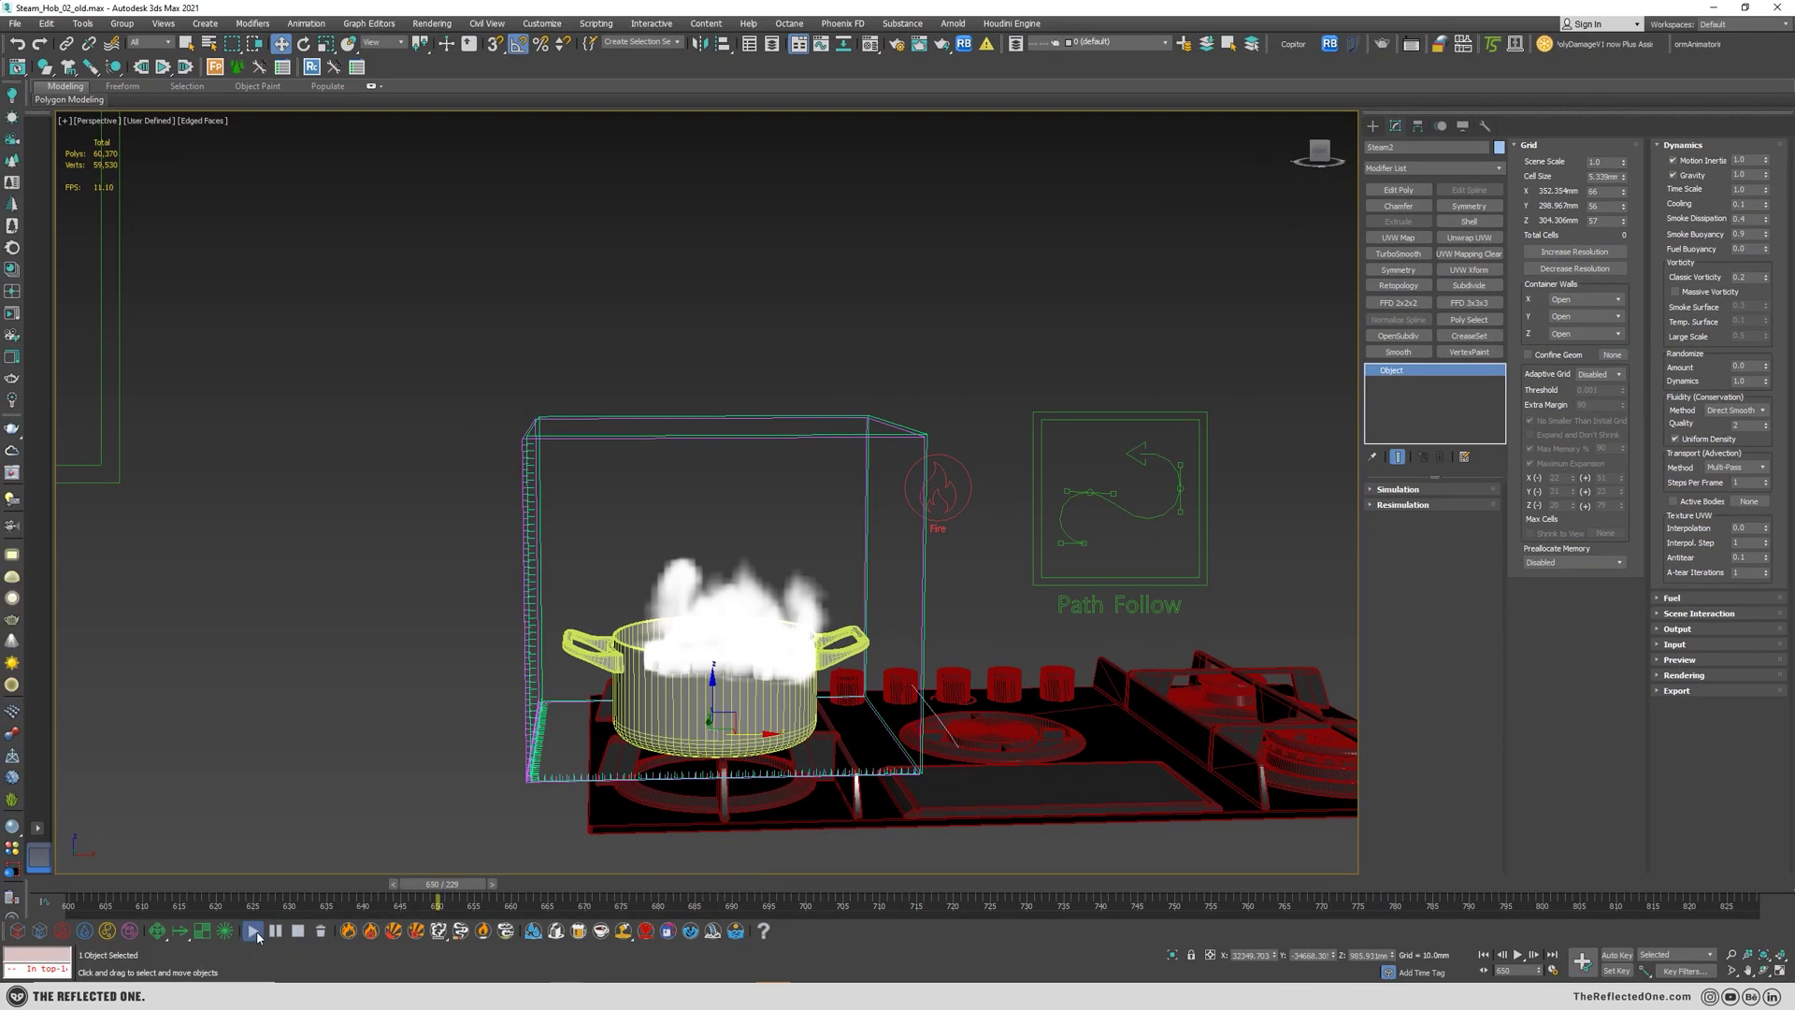
- Run the simulation, pause it at about frame 676 and scrub back to frame 658 to review the steam
left_click(253, 930)
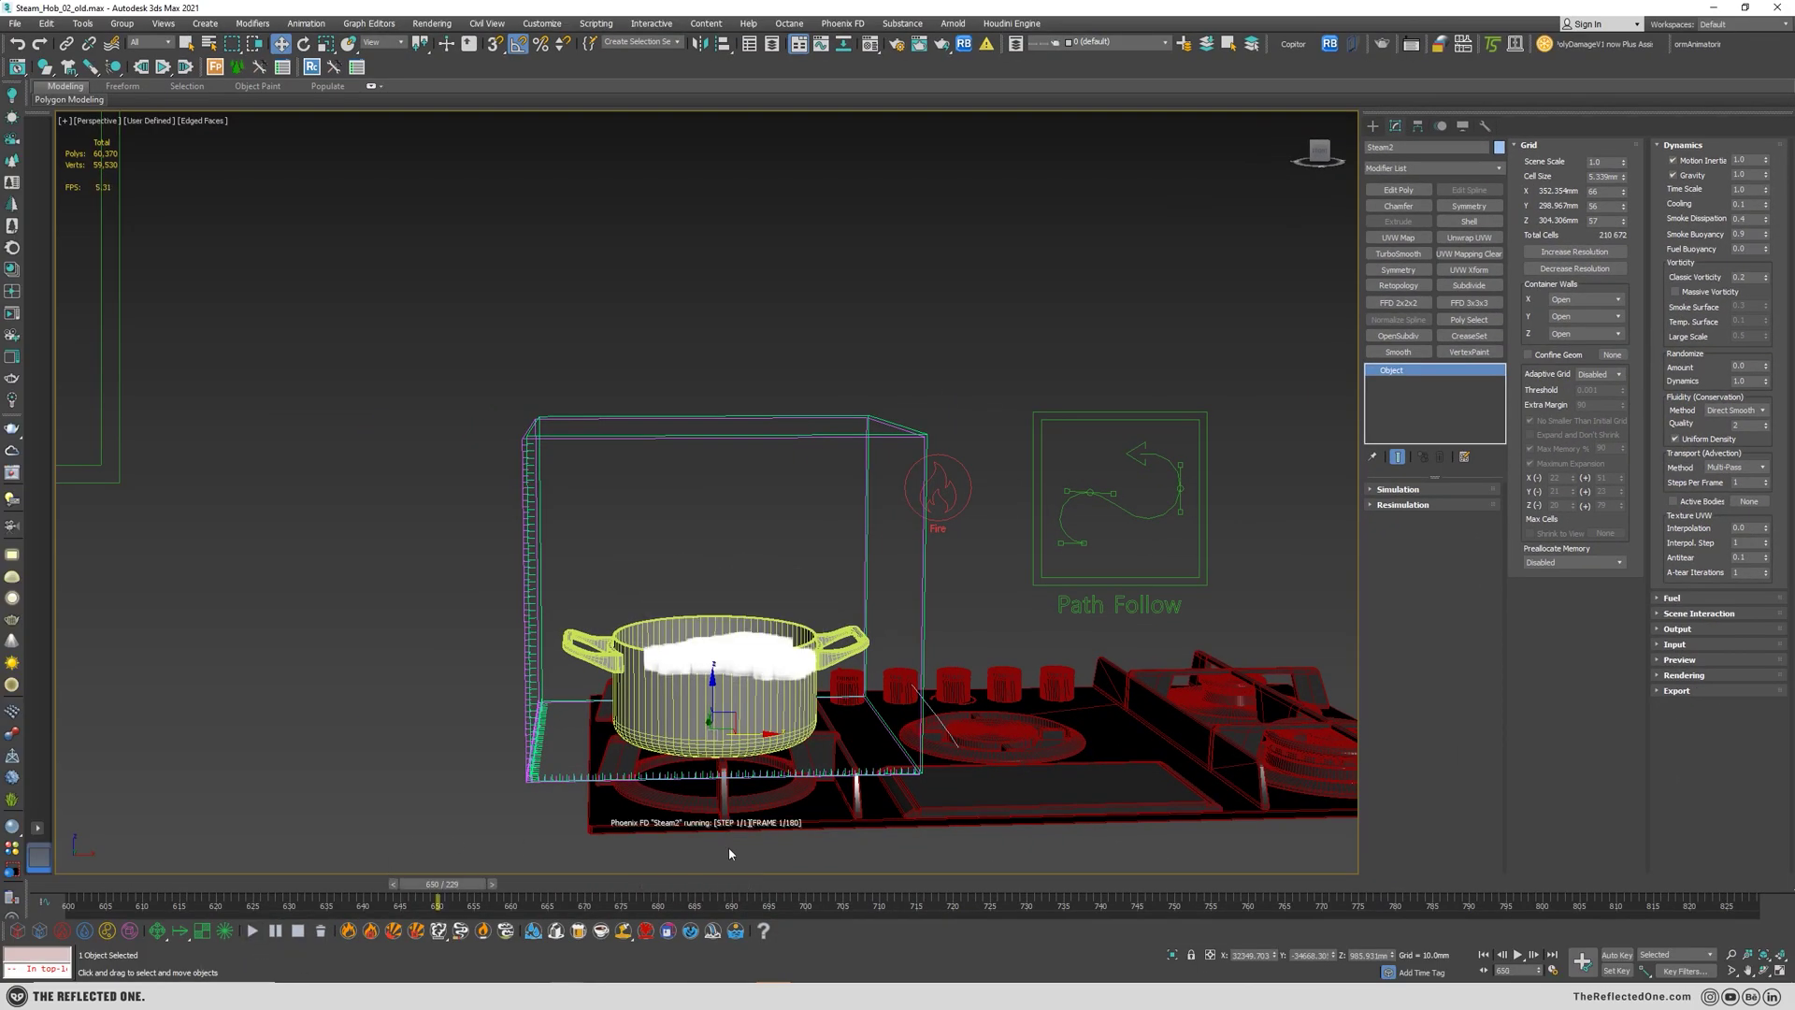
left_click(275, 930)
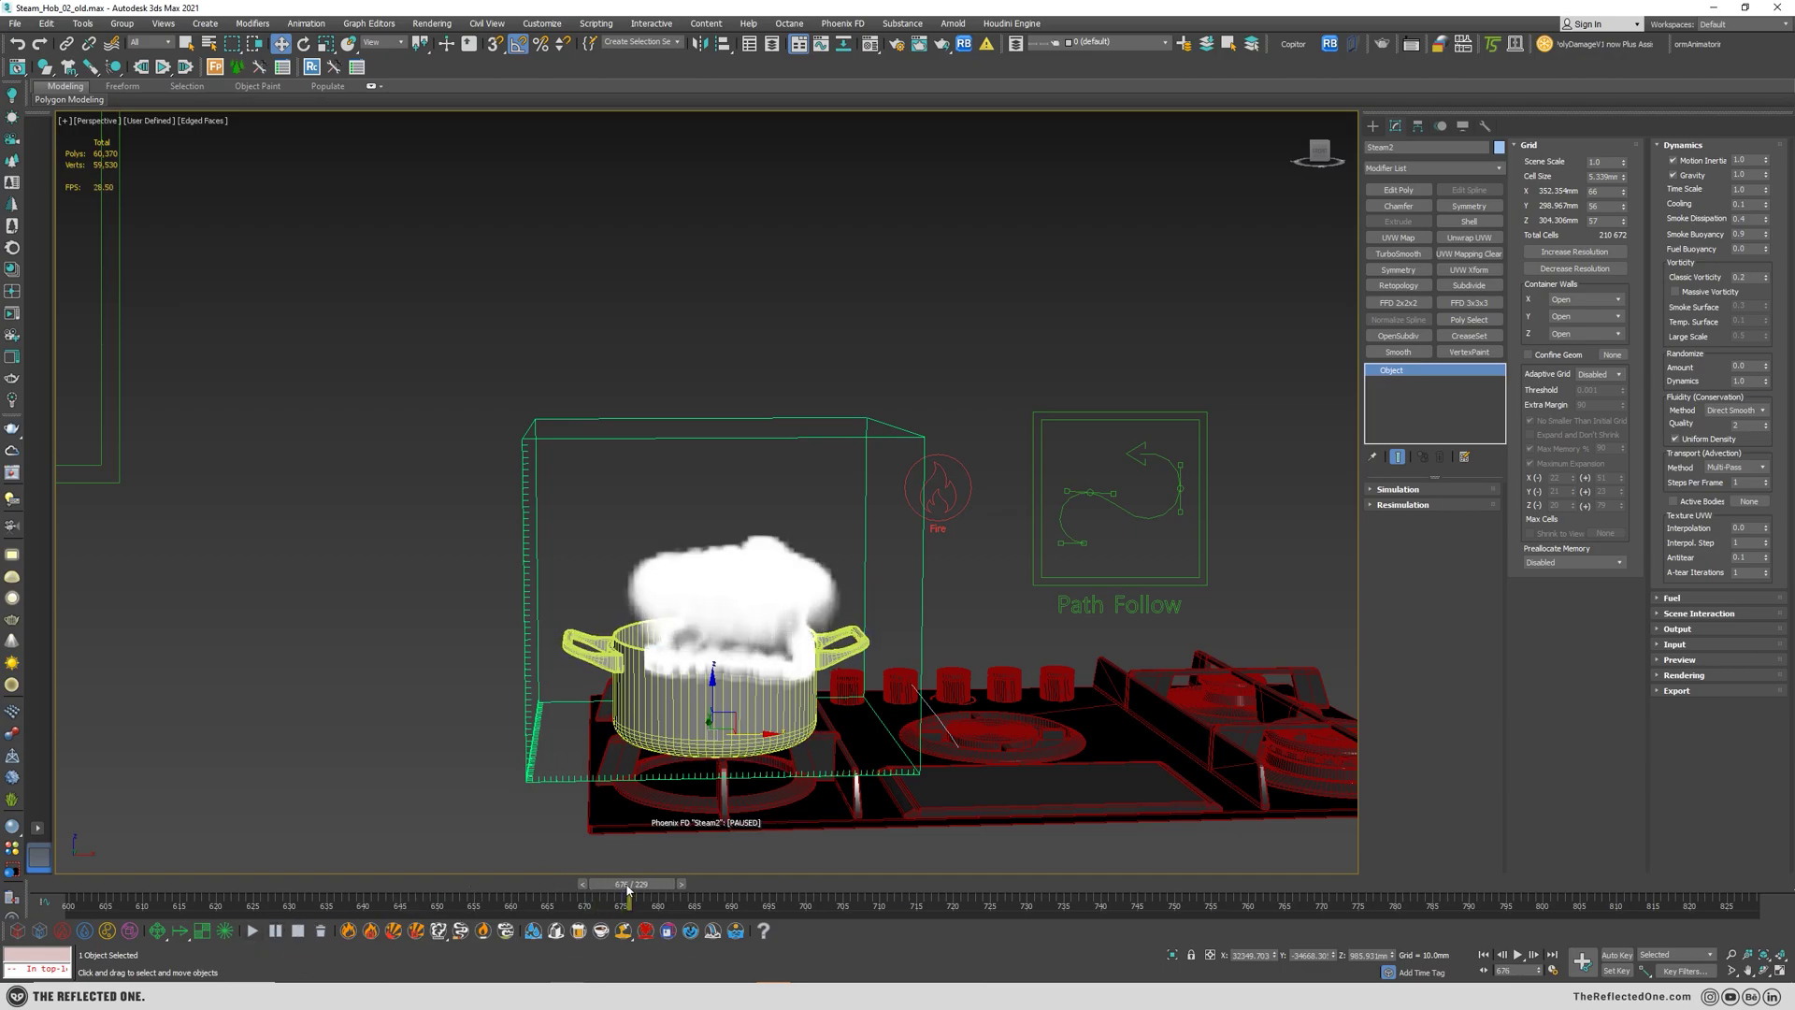
left_click_drag(603, 895, 496, 894)
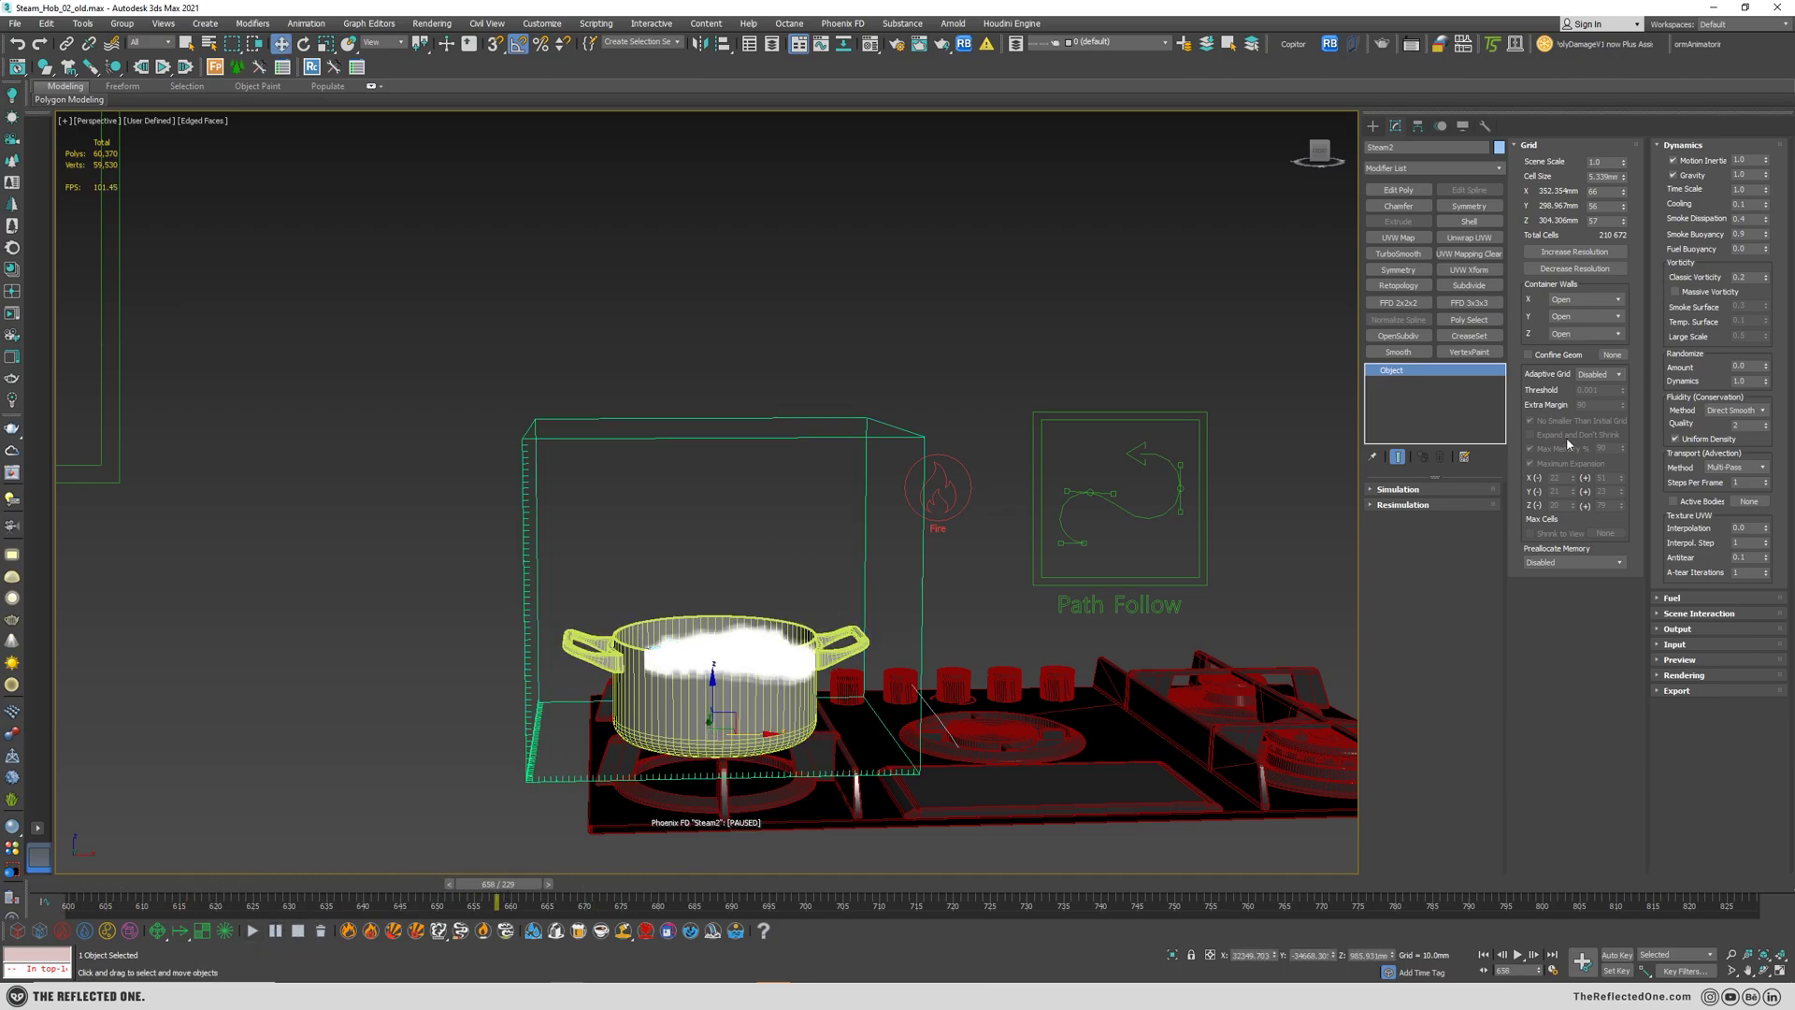
- Check the simulation's Start Frame setting and resume the paused simulation, inspecting the steam rising from the pot
left_click(1397, 489)
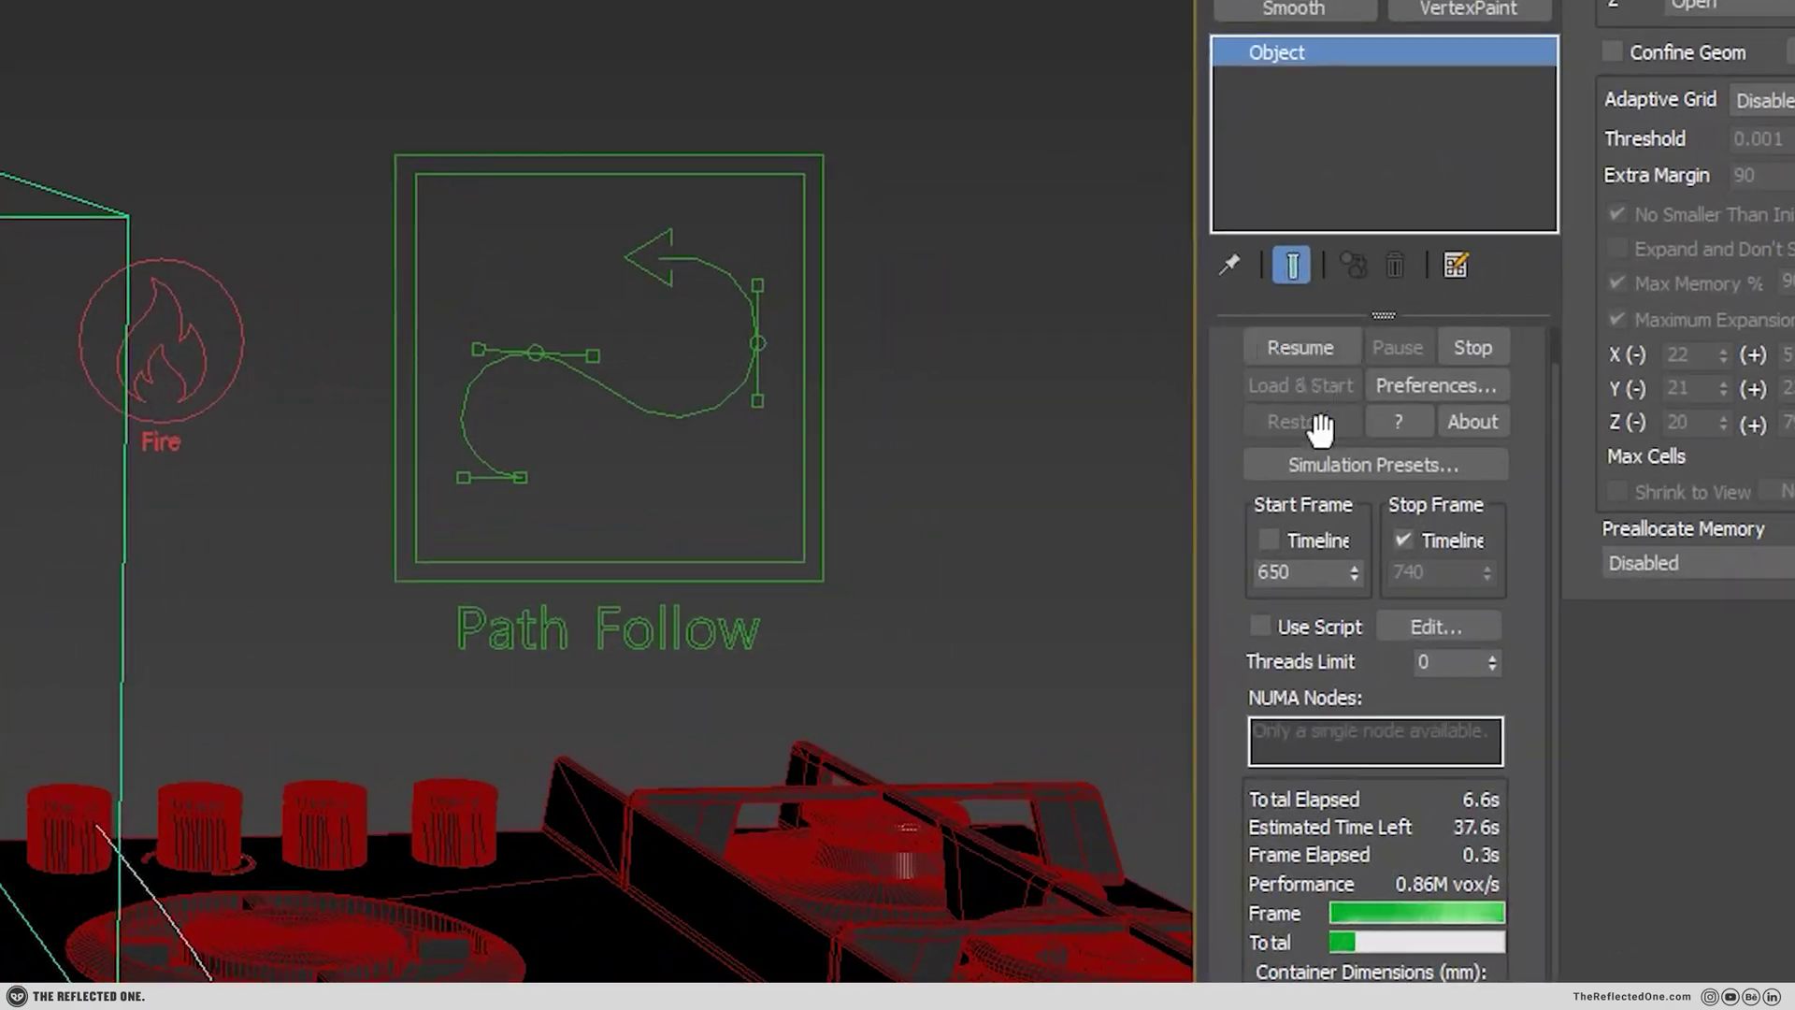
double_click(1313, 570)
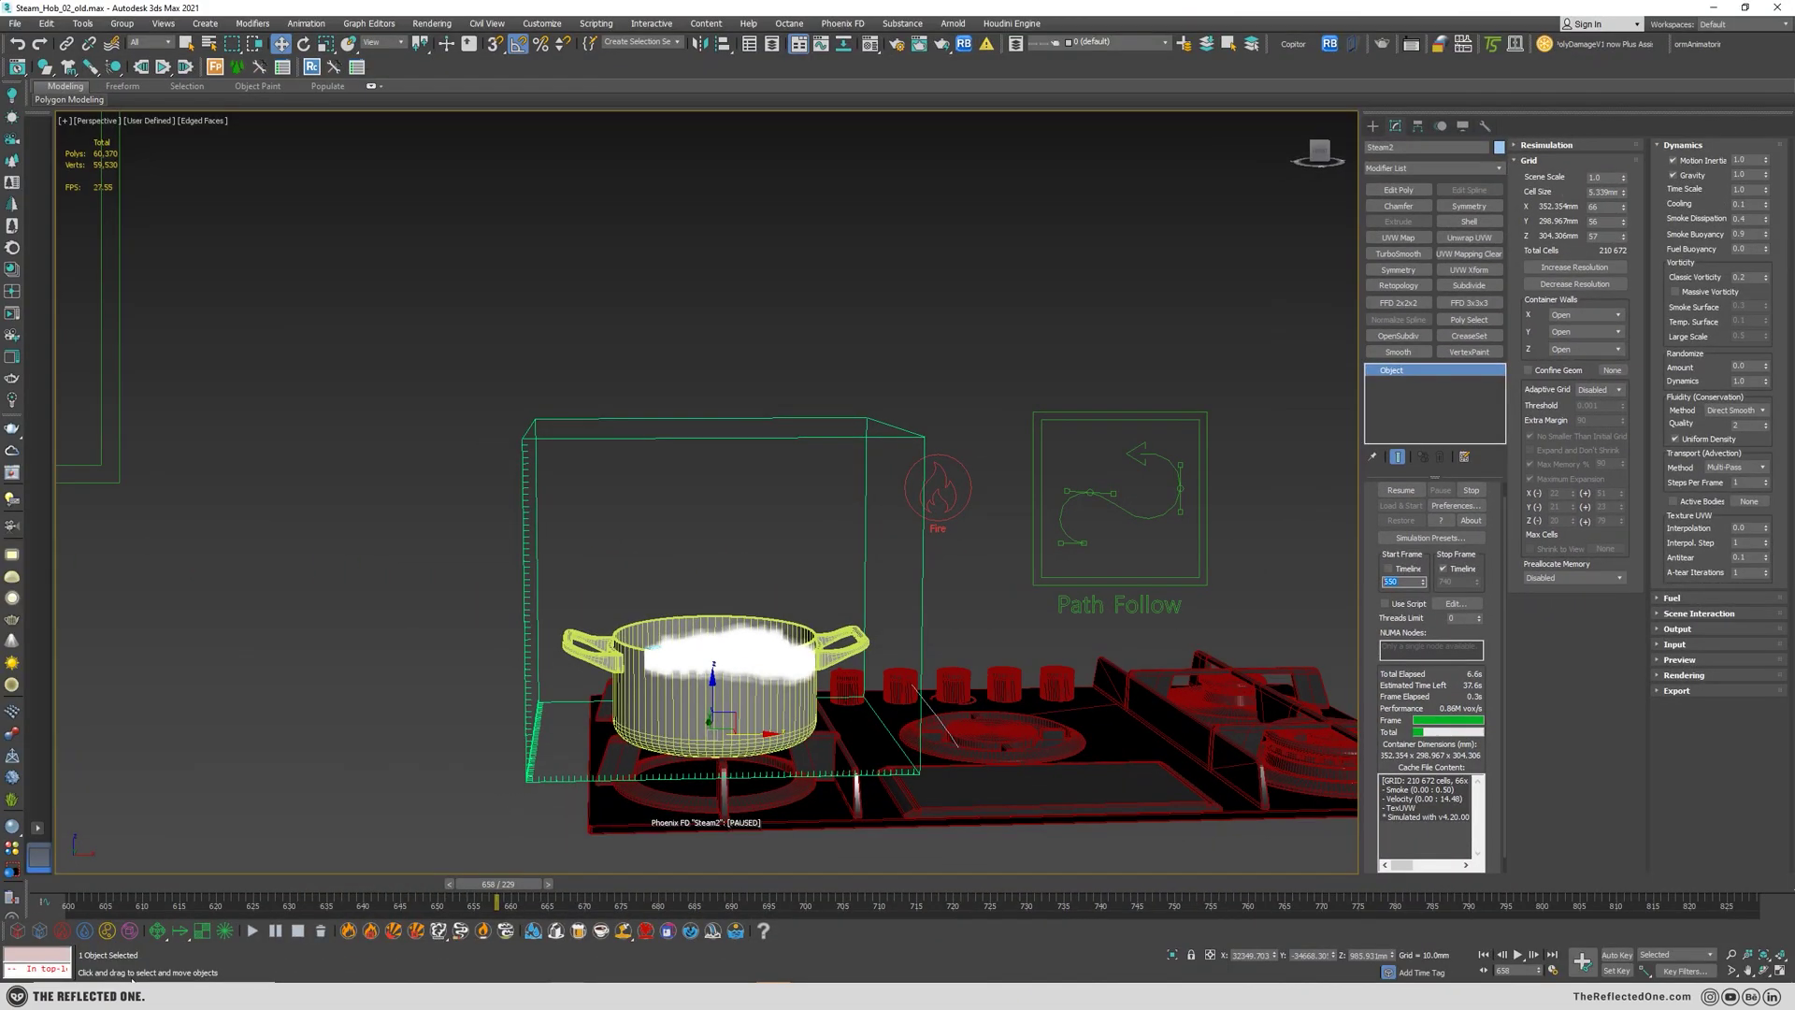
left_click(252, 932)
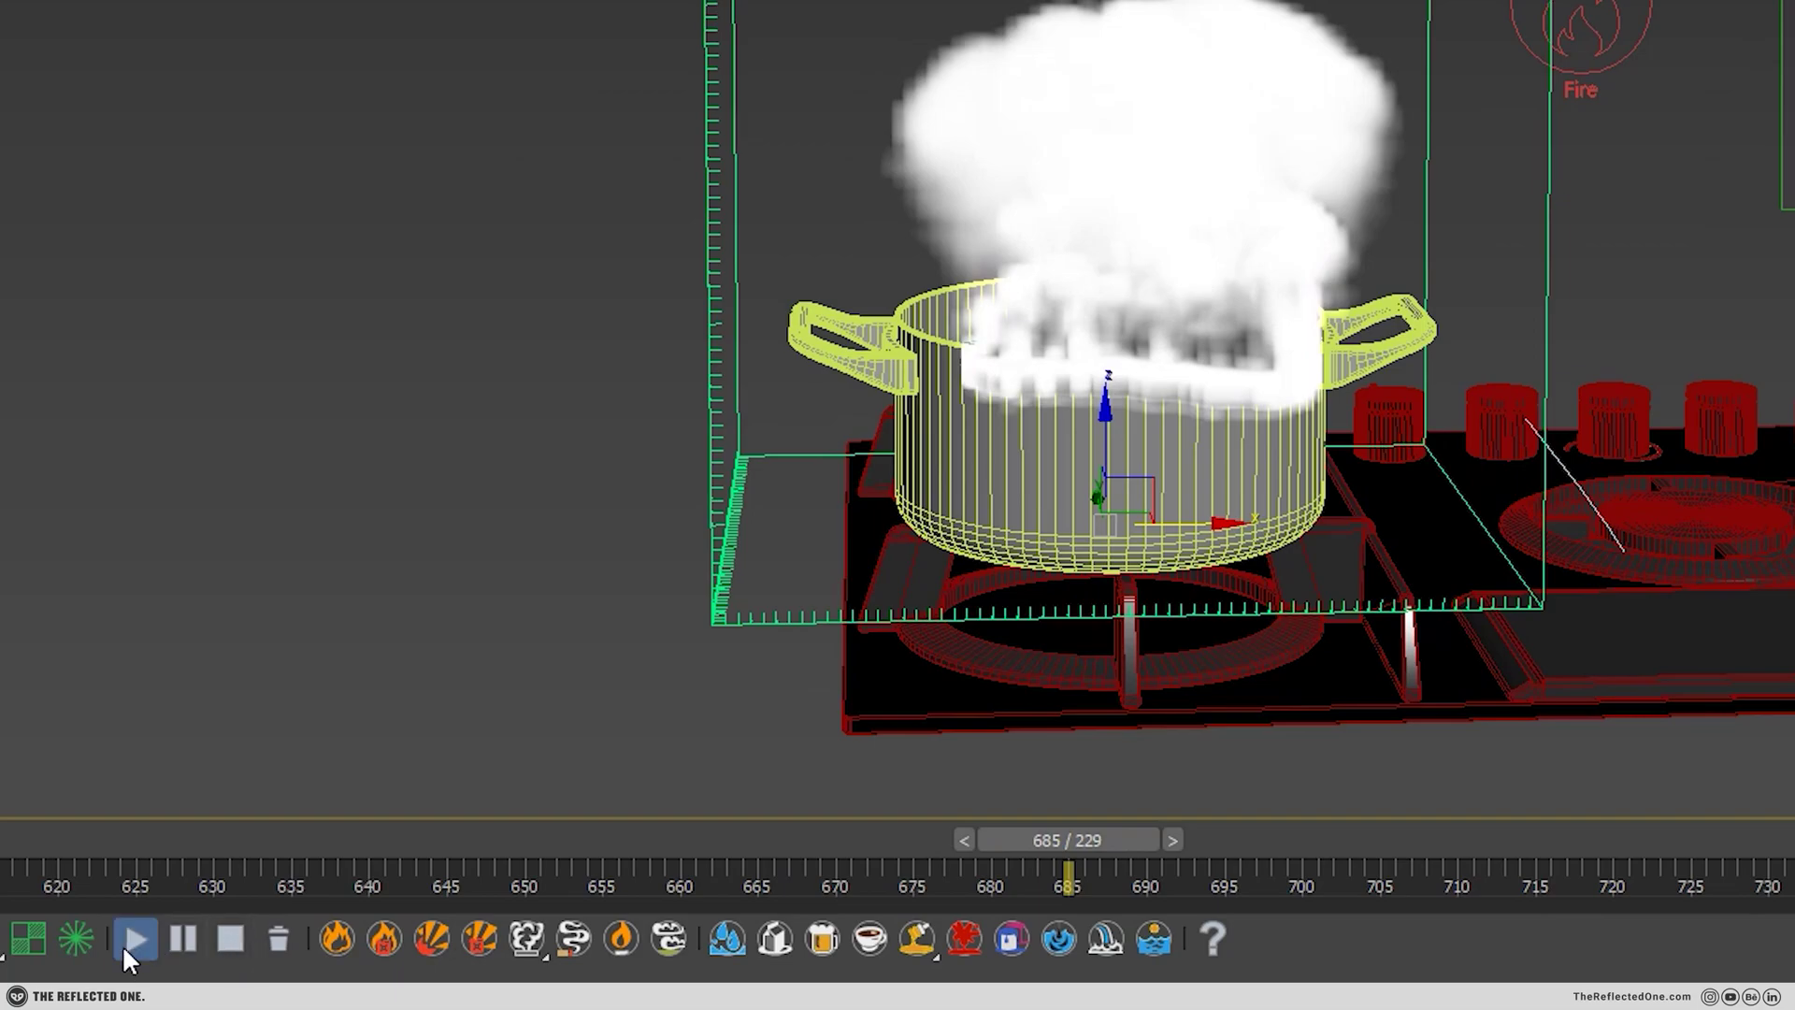
left_click(126, 944)
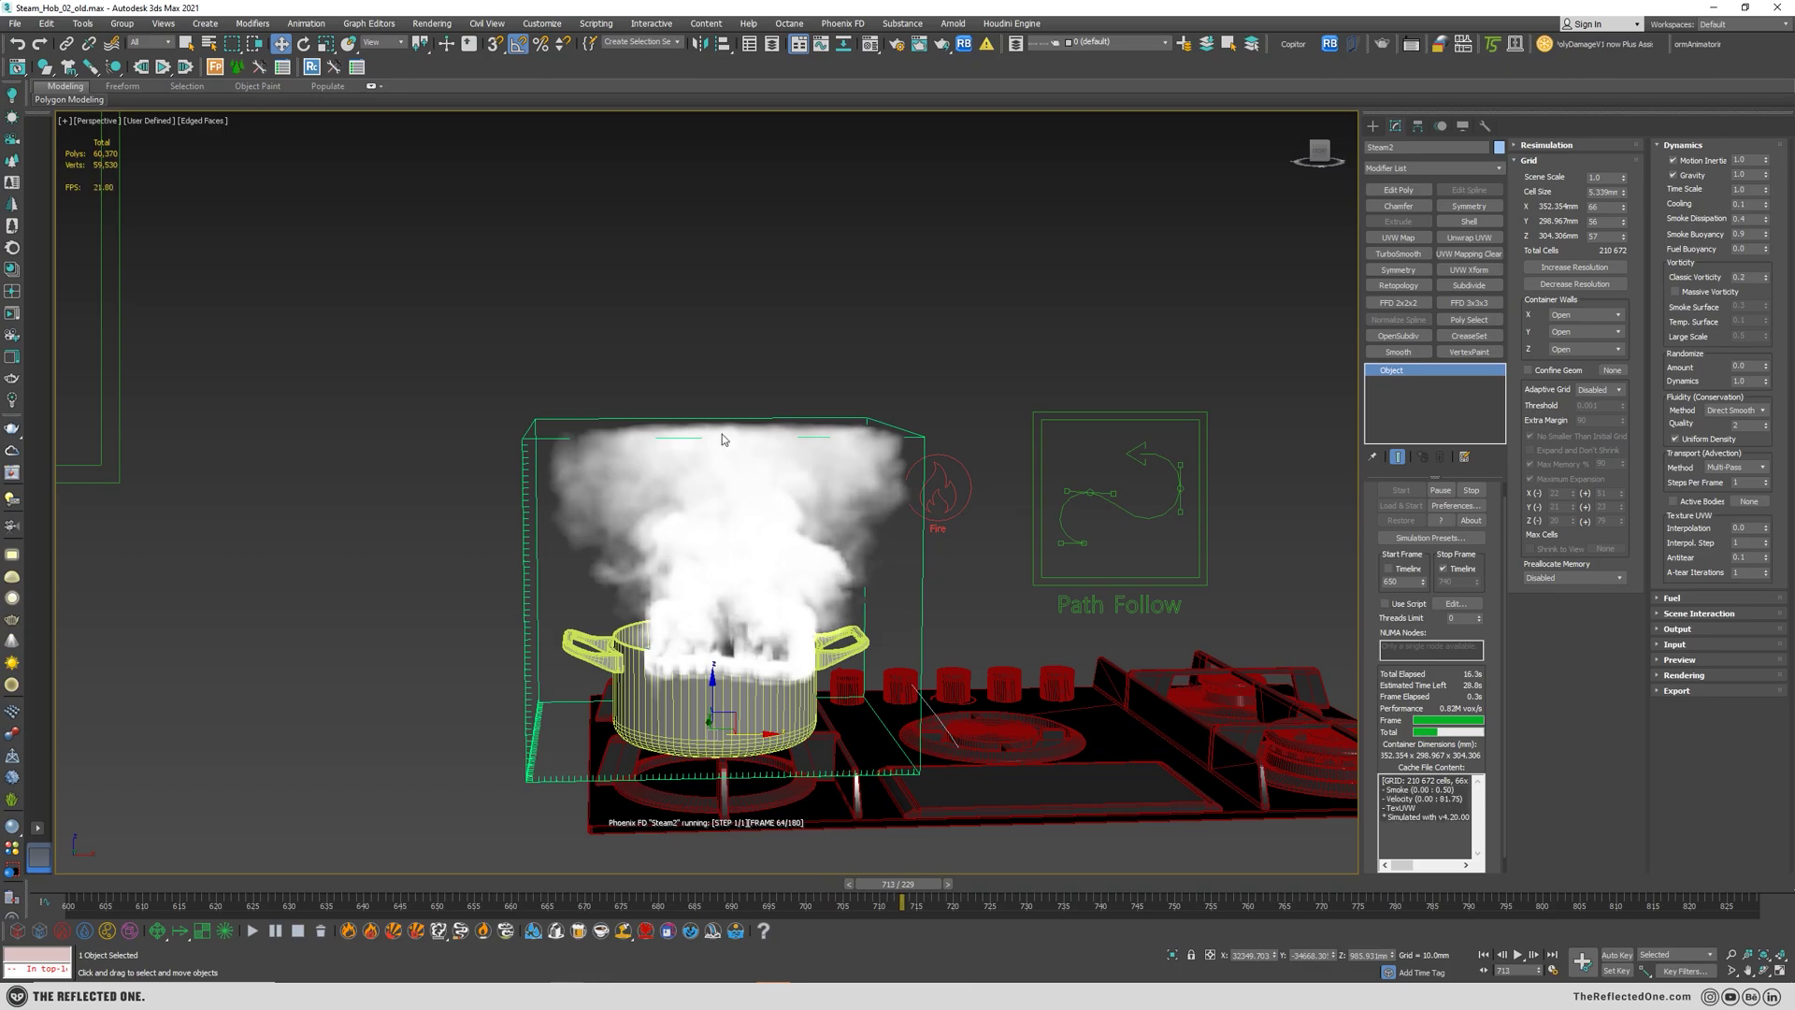
middle_click_drag(753, 467, 753, 458, "alt")
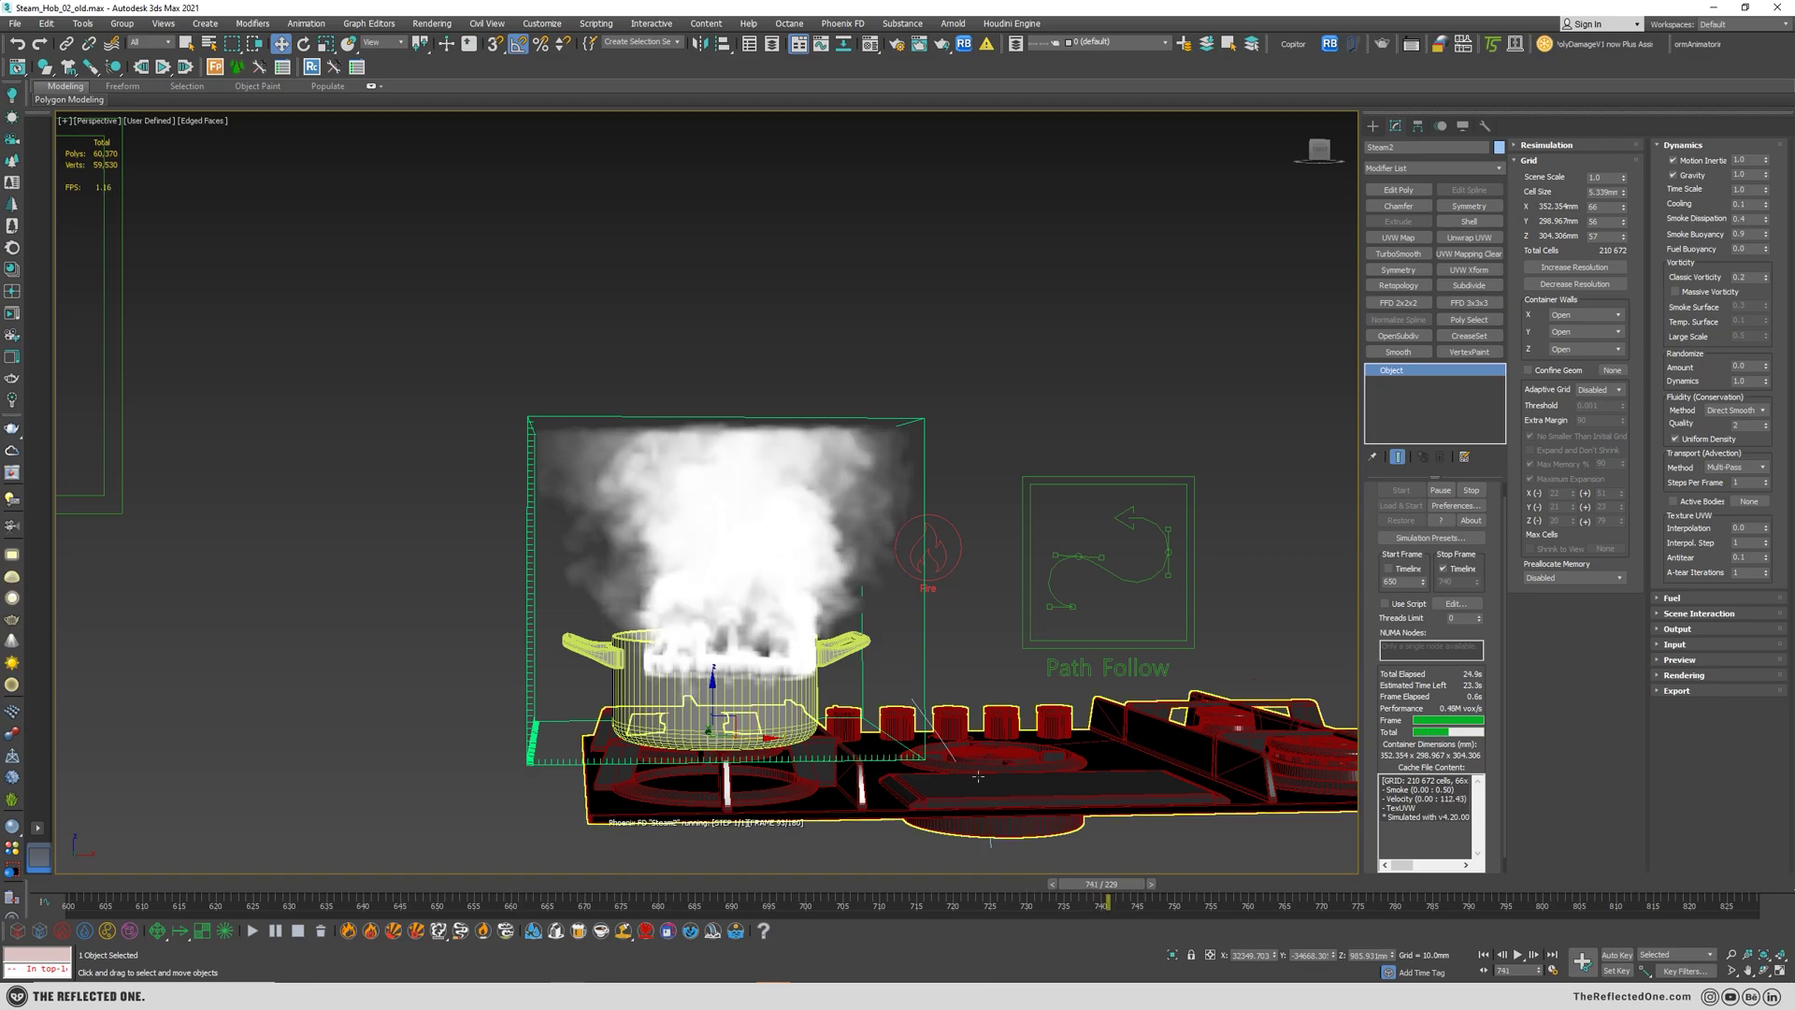
- Inspect the steam rising from the pot from several angles, and stop the running simulation at about frame 800
middle_click_drag(977, 776, 936, 796, "alt")
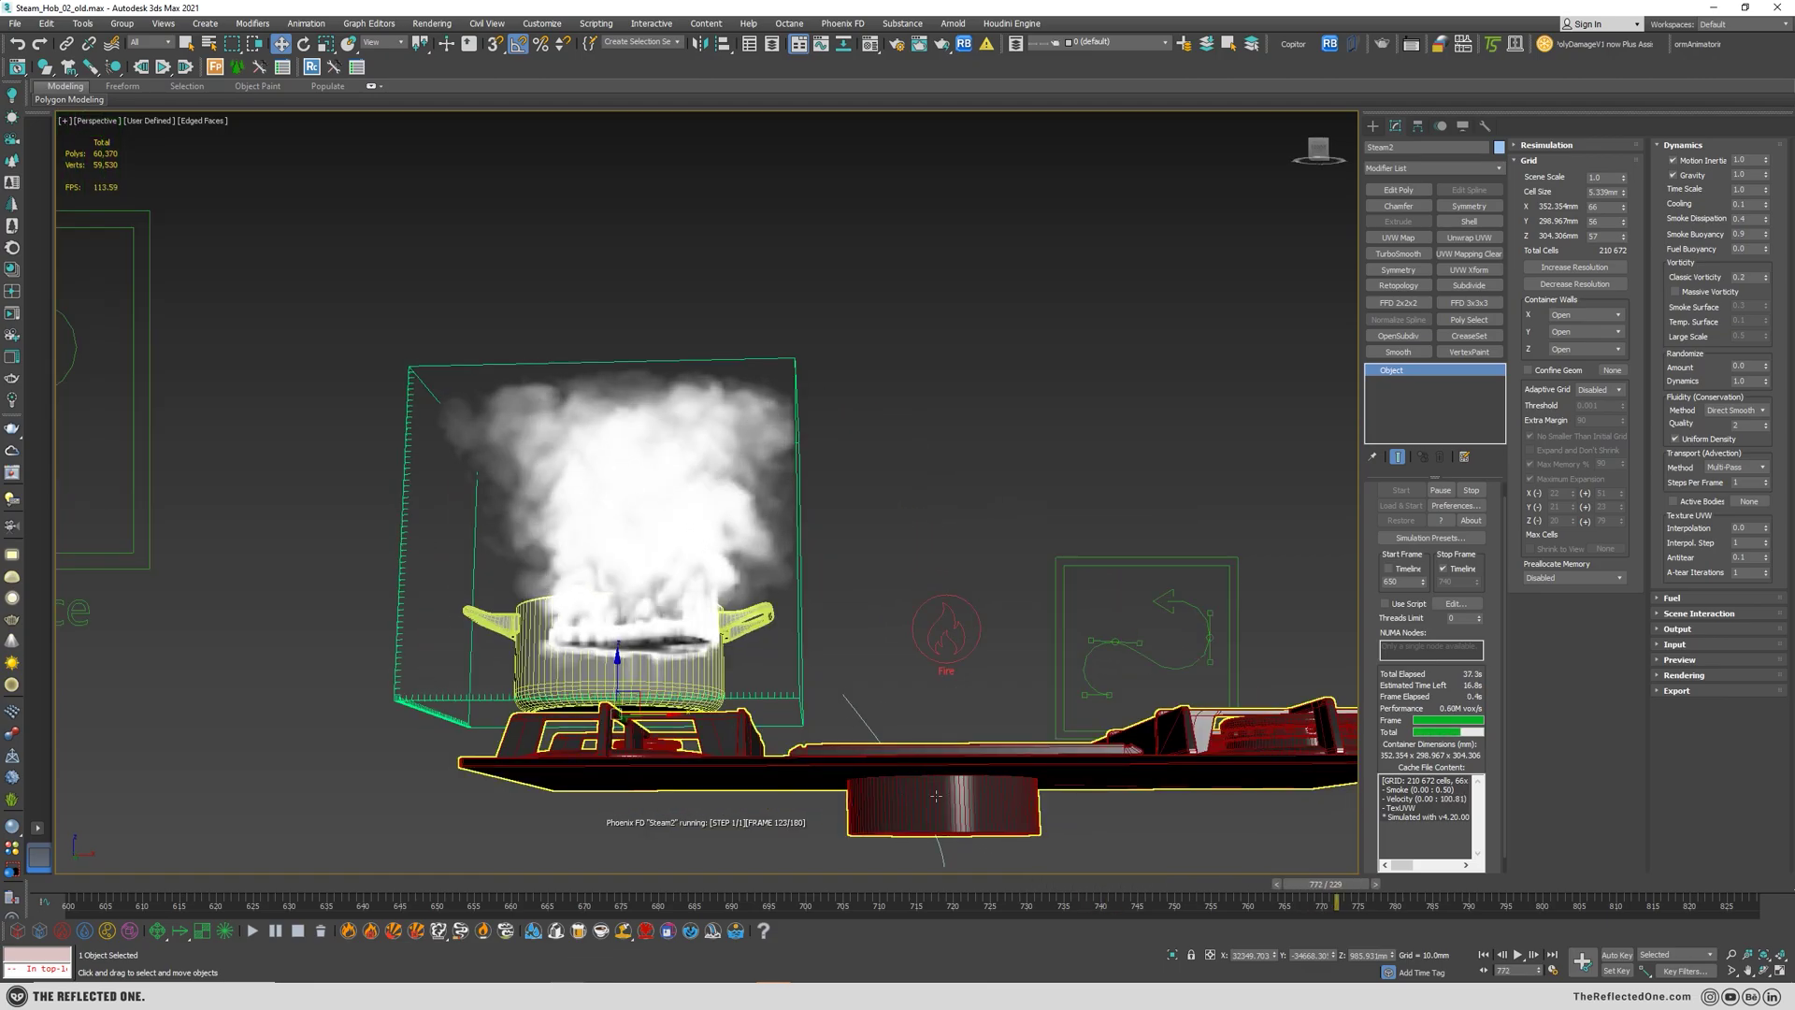
middle_click_drag(936, 796, 904, 784, "alt")
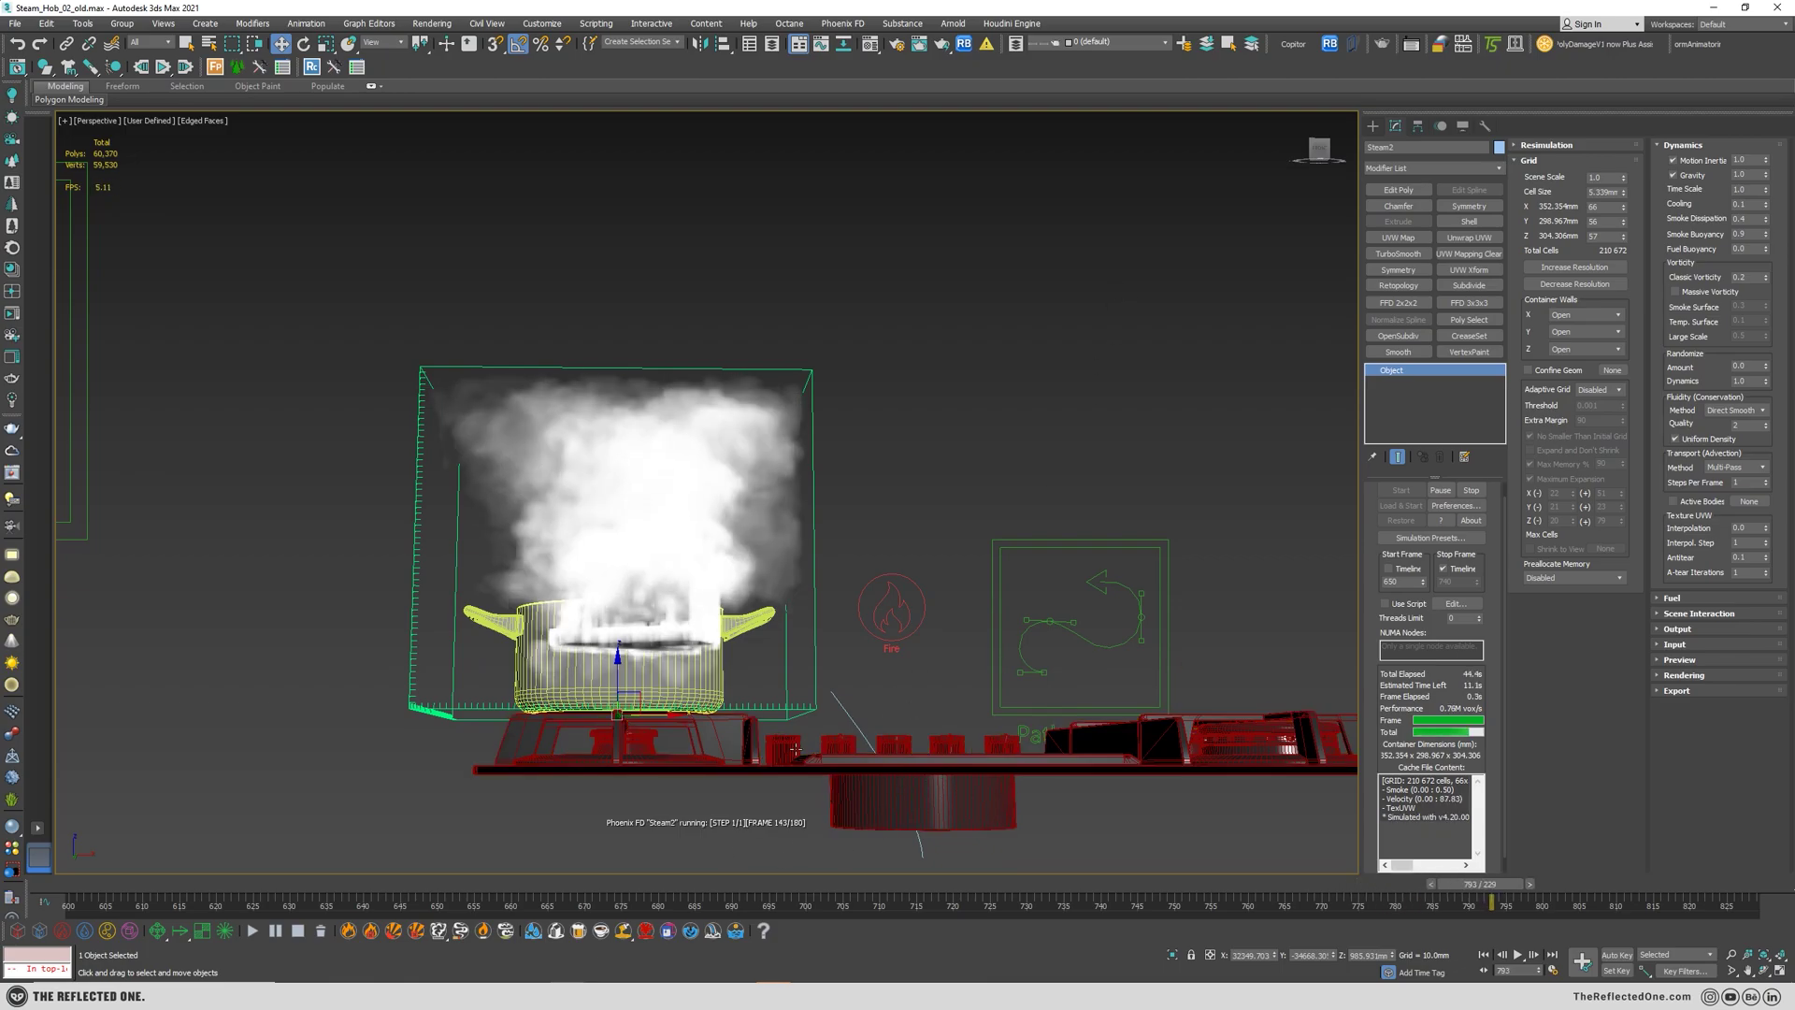
mouse_move(796, 748)
middle_mouse_down("alt")
mouse_move(799, 802)
mouse_move(787, 752)
middle_mouse_up("alt")
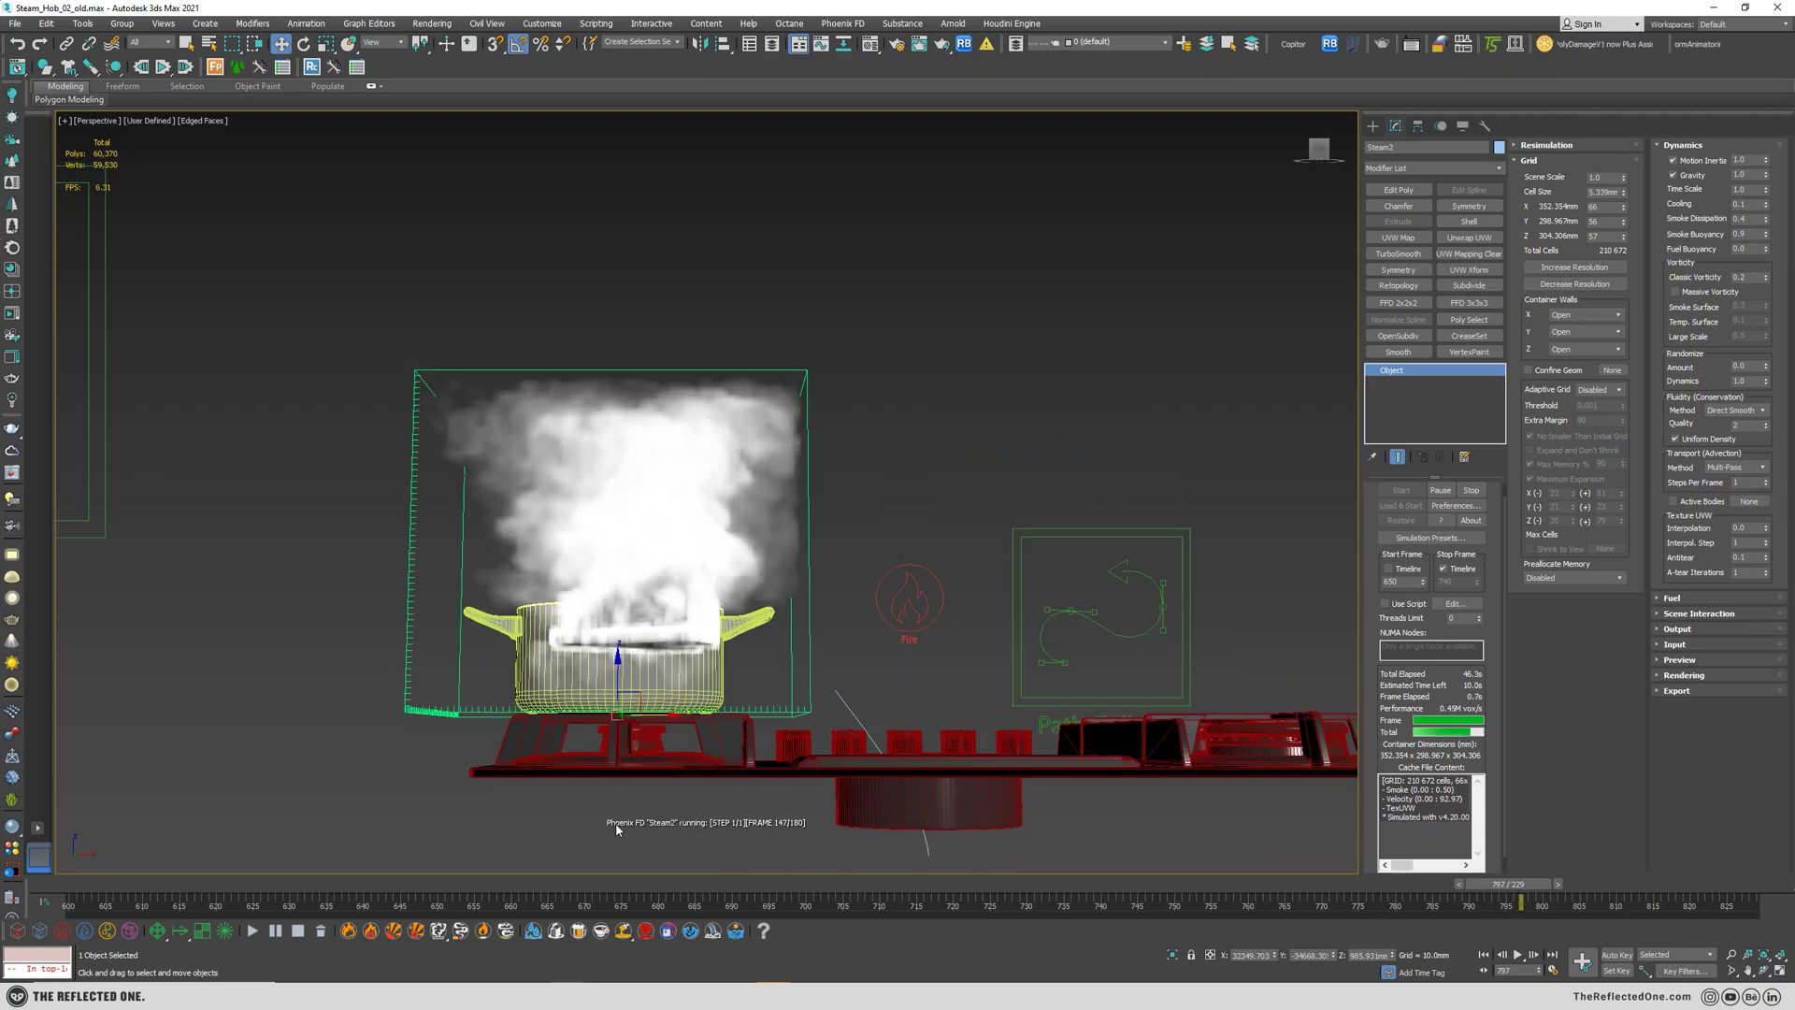
left_click(298, 930)
middle_click_drag(997, 460, 1002, 521, "alt")
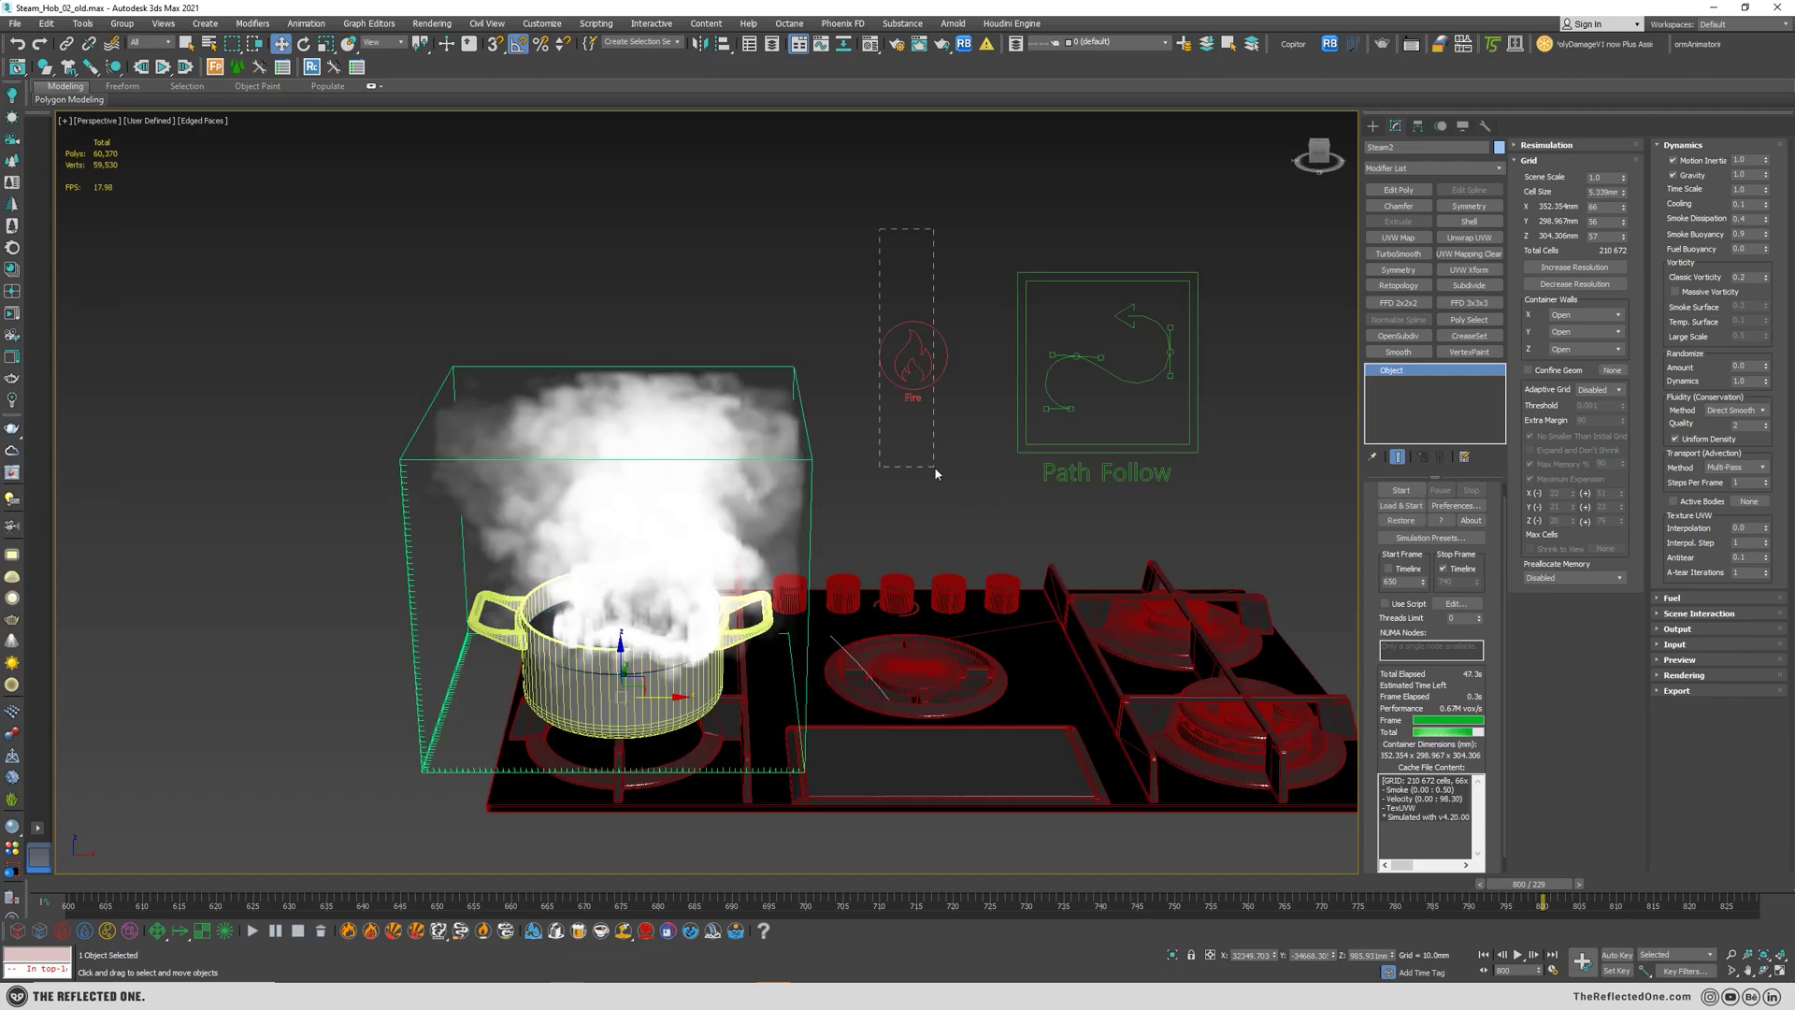
- Select the Phoenix fire source and set its emission Noise to 2.0 and Smoke to 1.3
left_click_drag(935, 472, 934, 473)
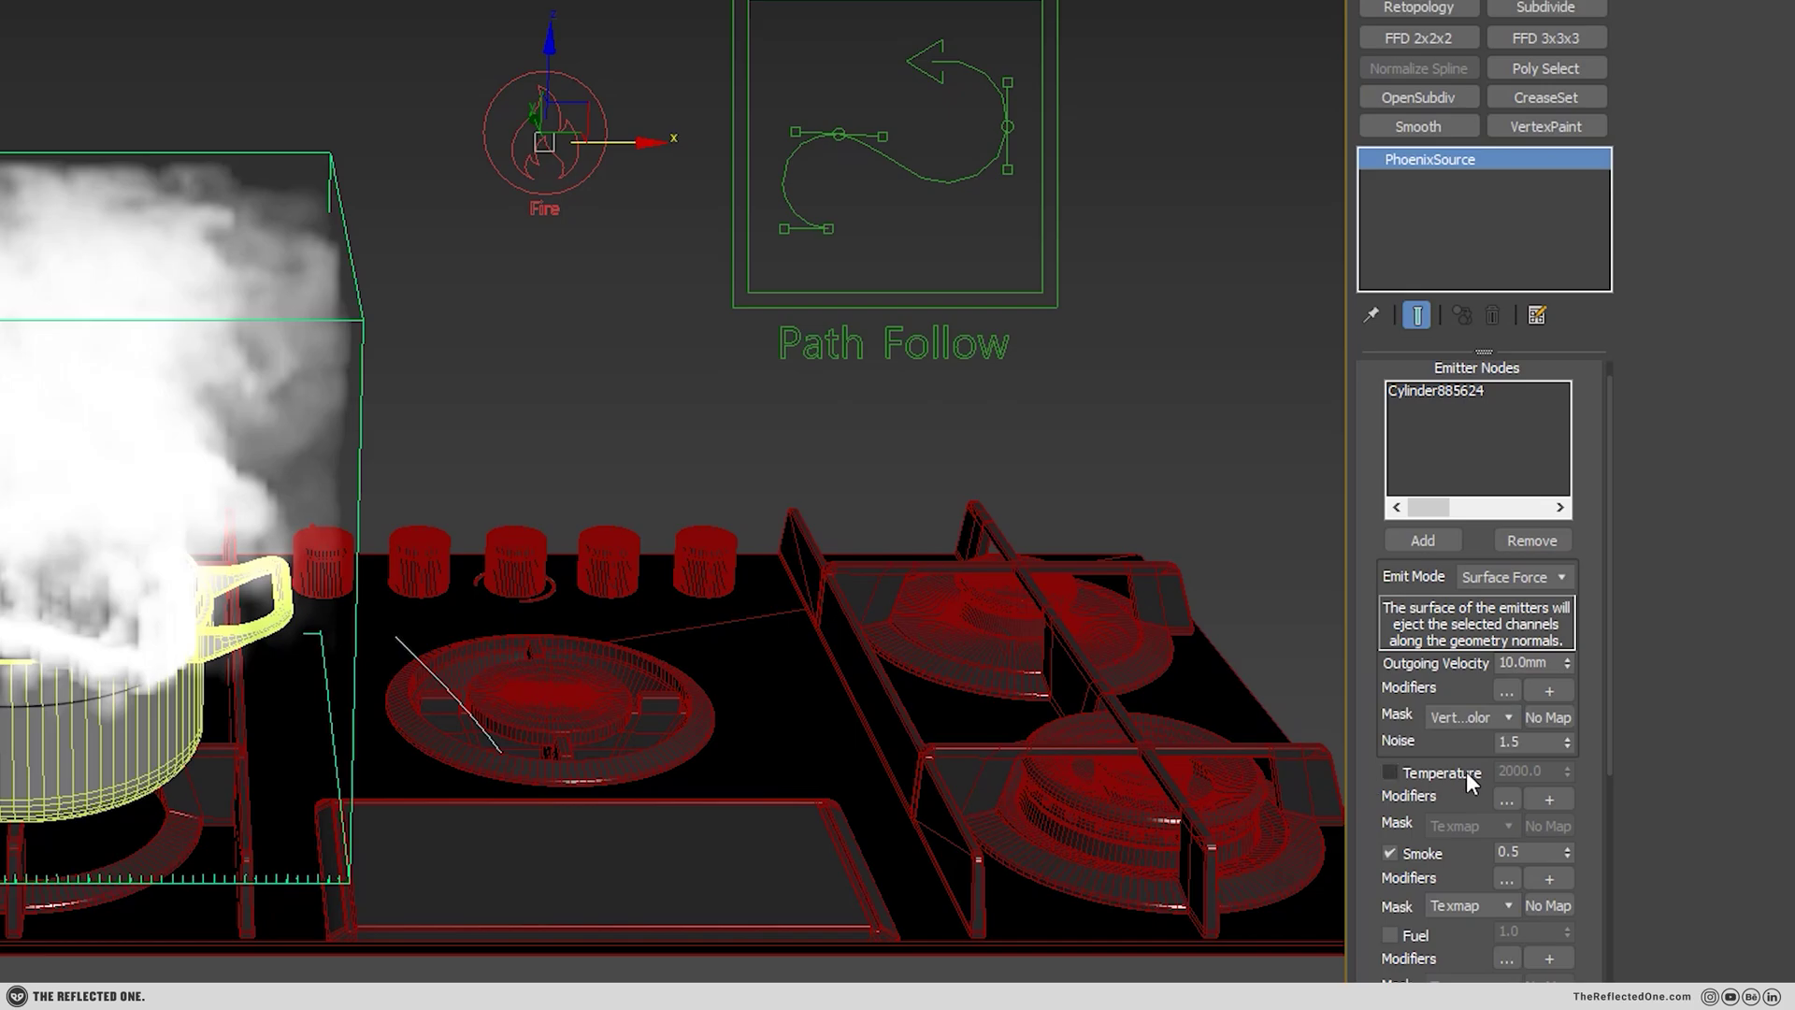
left_click_drag(1410, 741, 1417, 626)
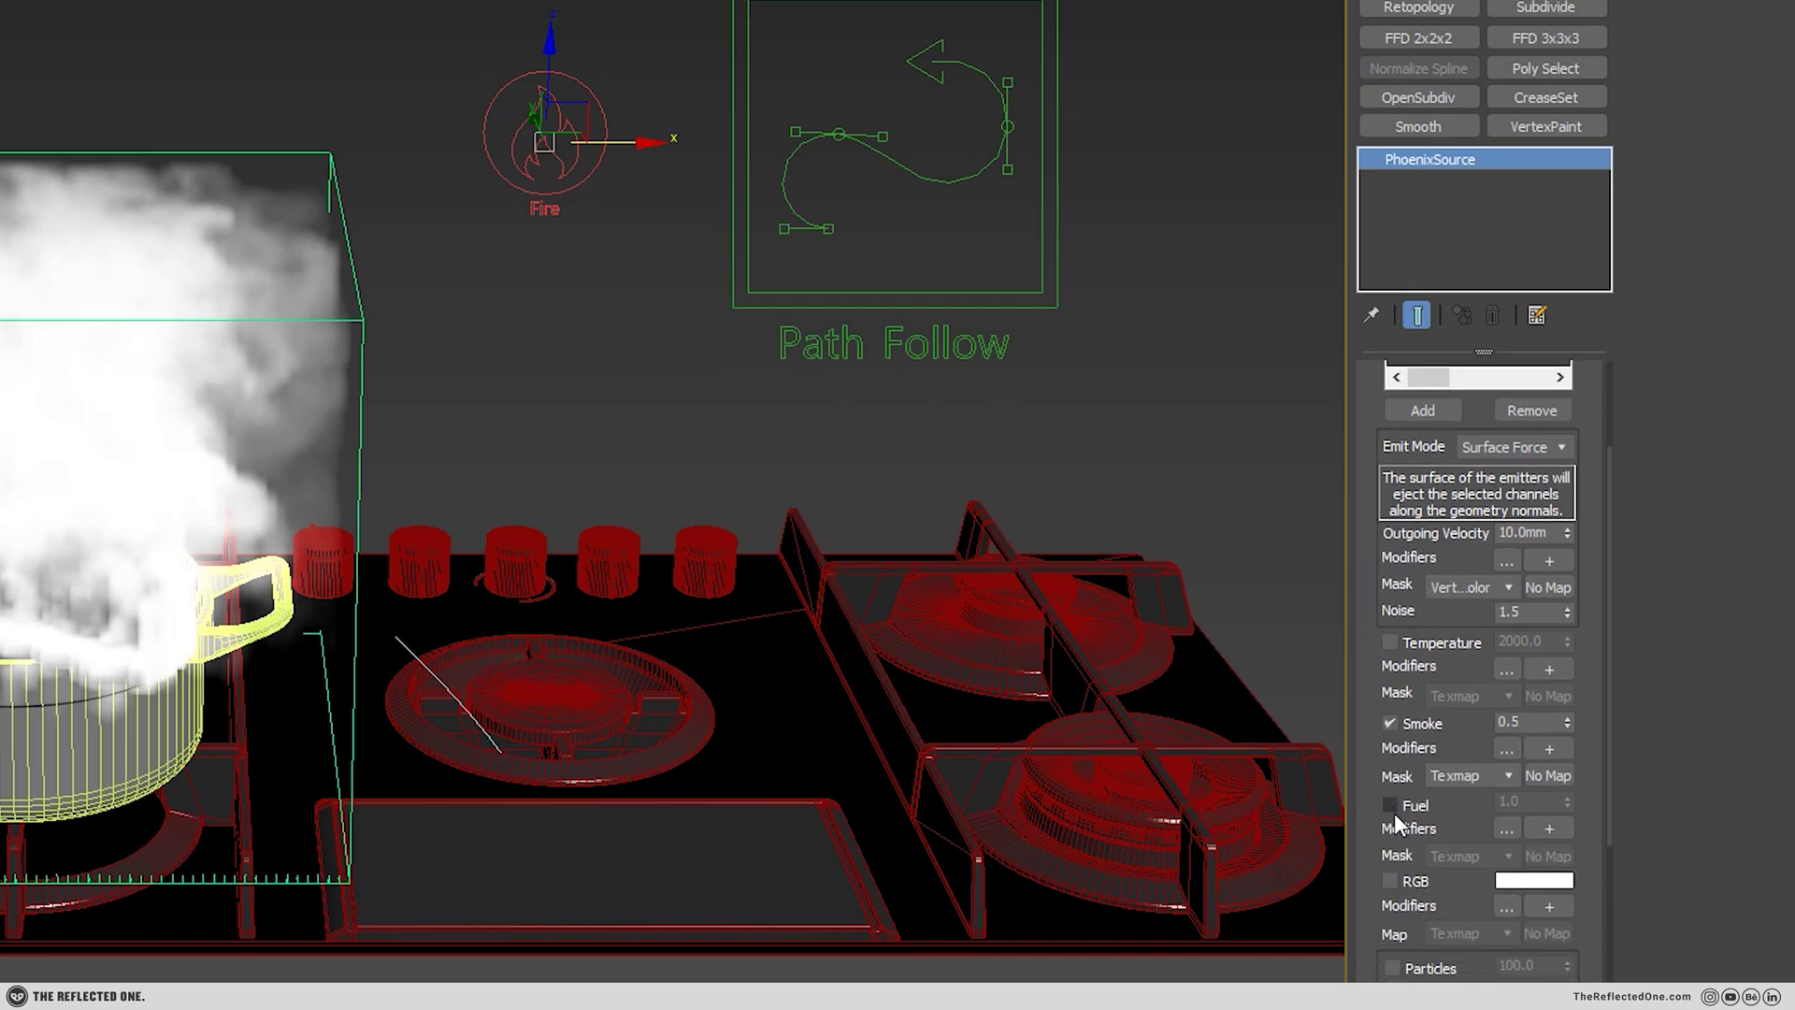
double_click(1548, 533)
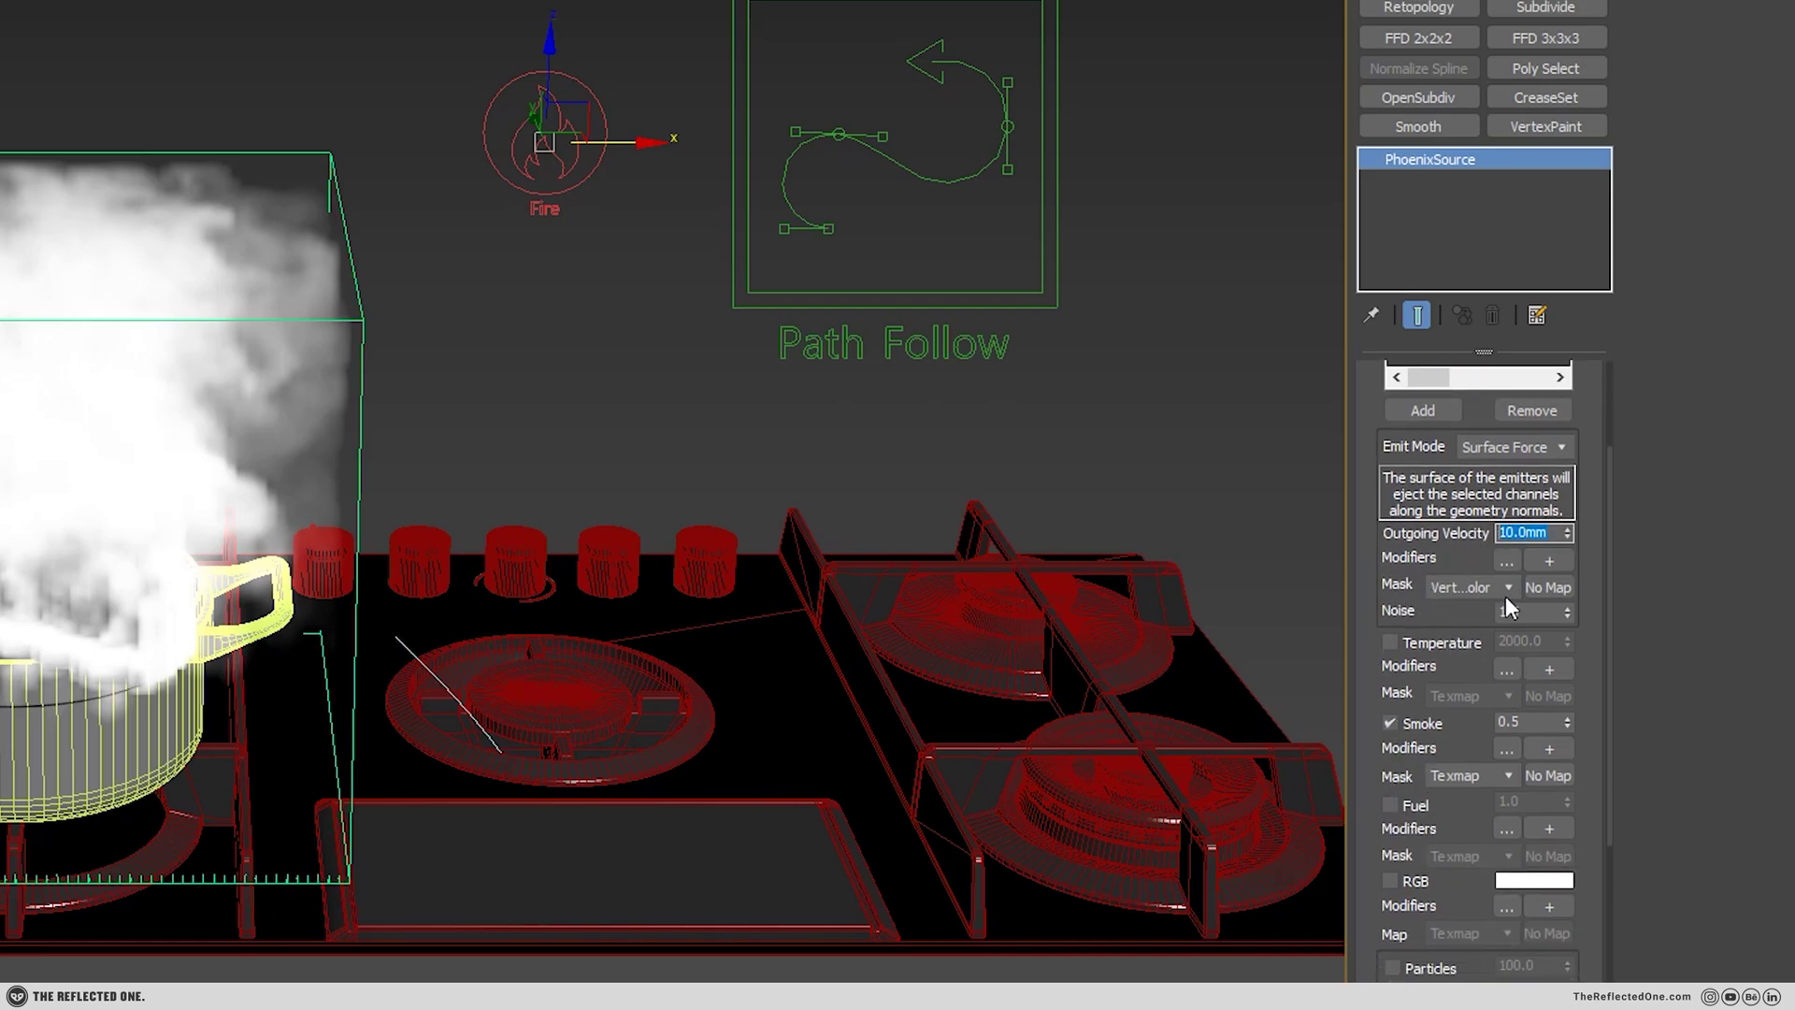
left_click(1534, 615)
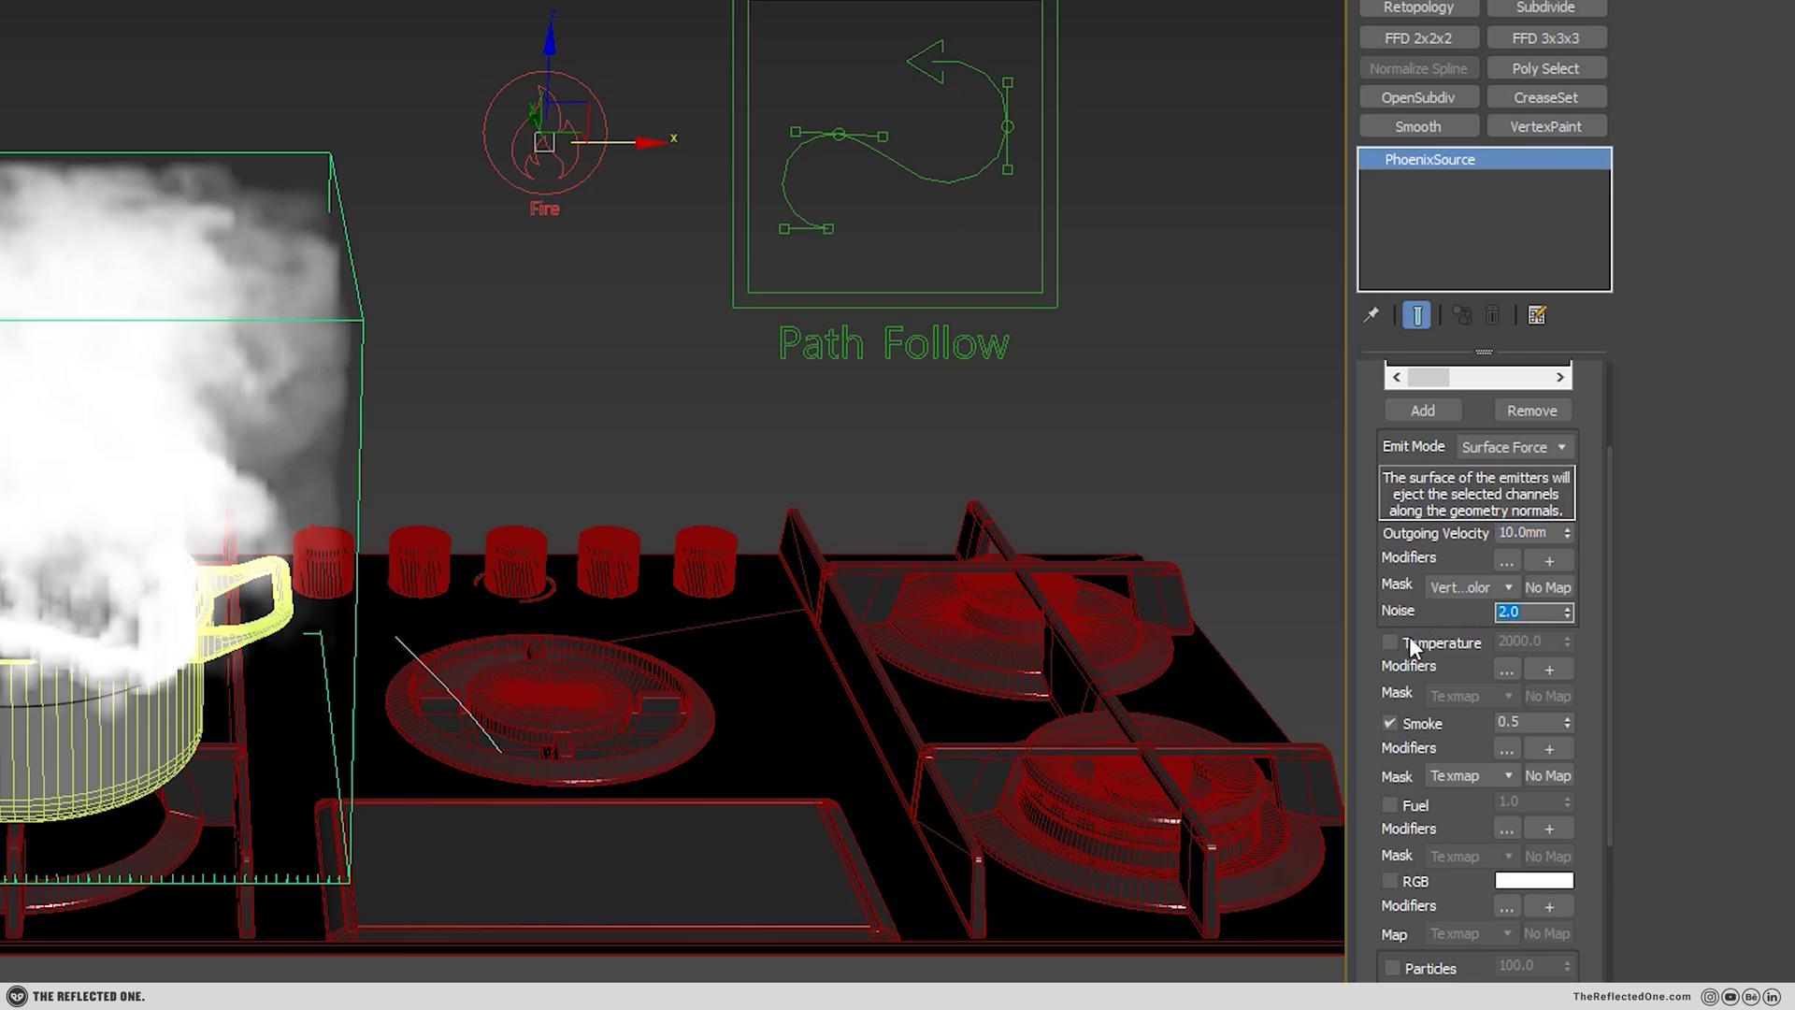
key("Tab")
left_click_drag(1449, 821, 1444, 727)
left_click_drag(1411, 812, 1447, 649)
scroll(1448, 649, "up", 5)
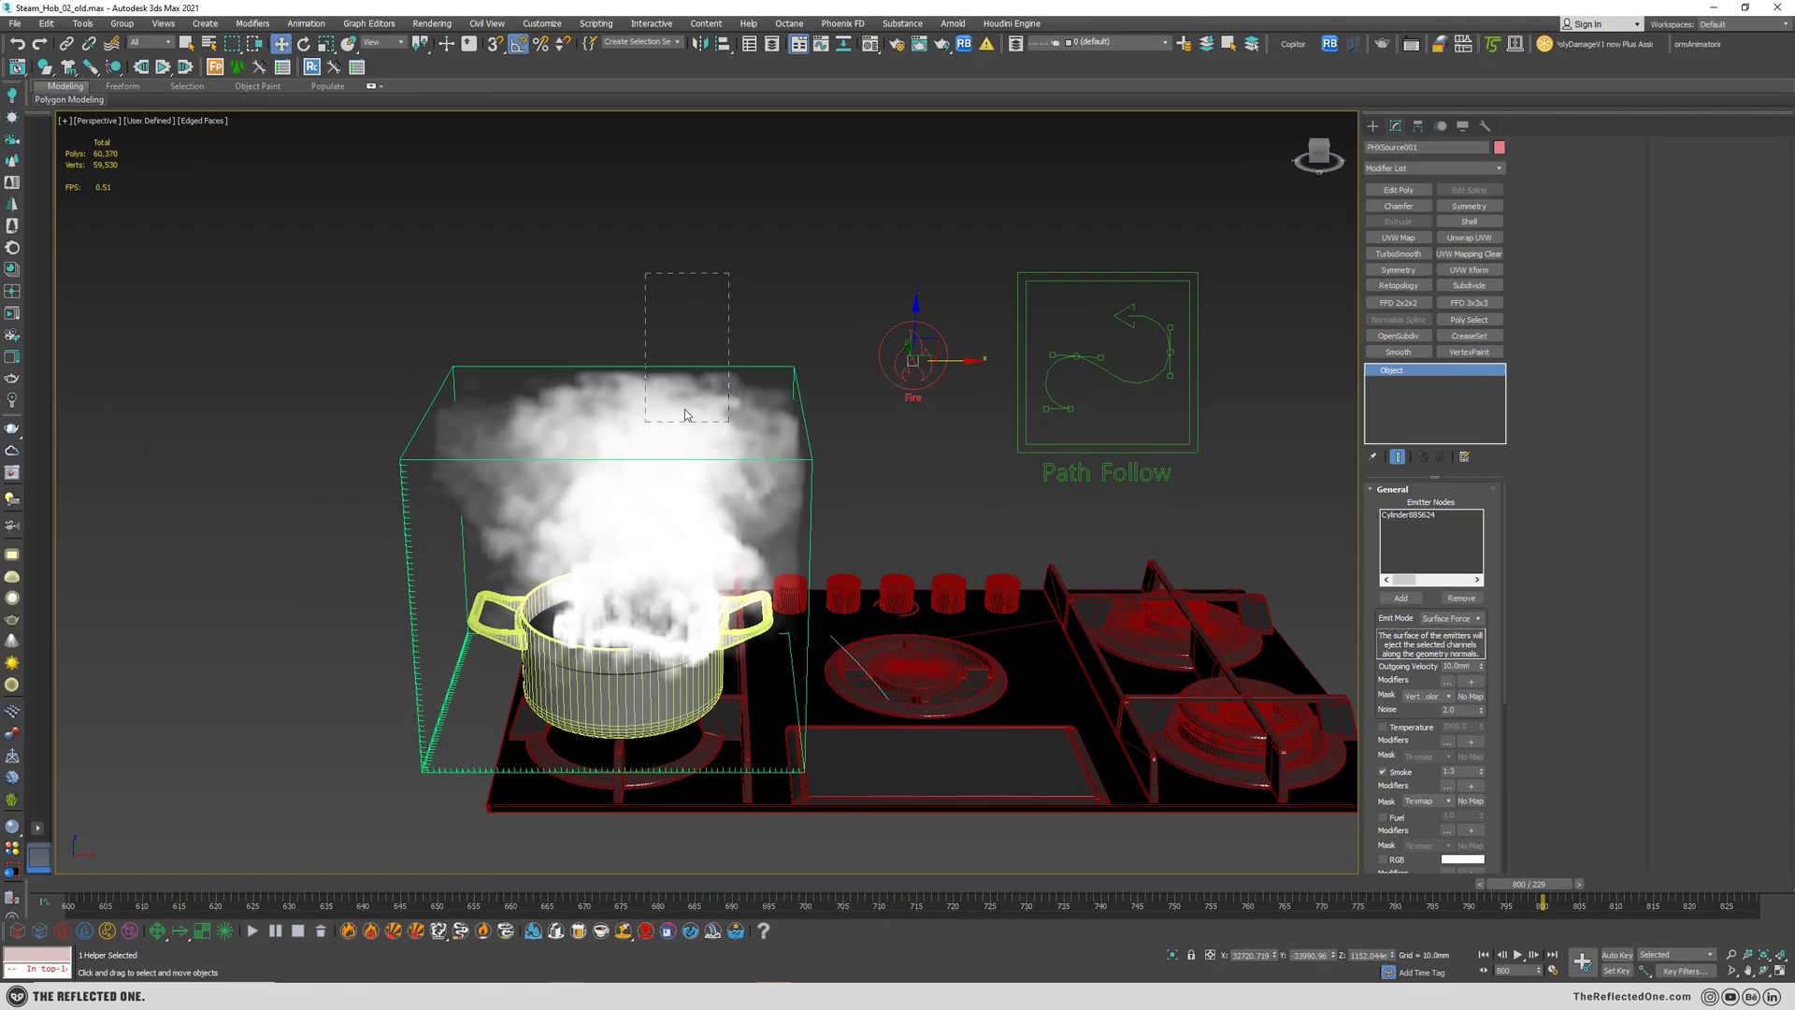
- Set the Steam2 simulator's Smoke Dissipation to 0.3 and enable Massive Vorticity
left_click_drag(685, 414, 730, 421)
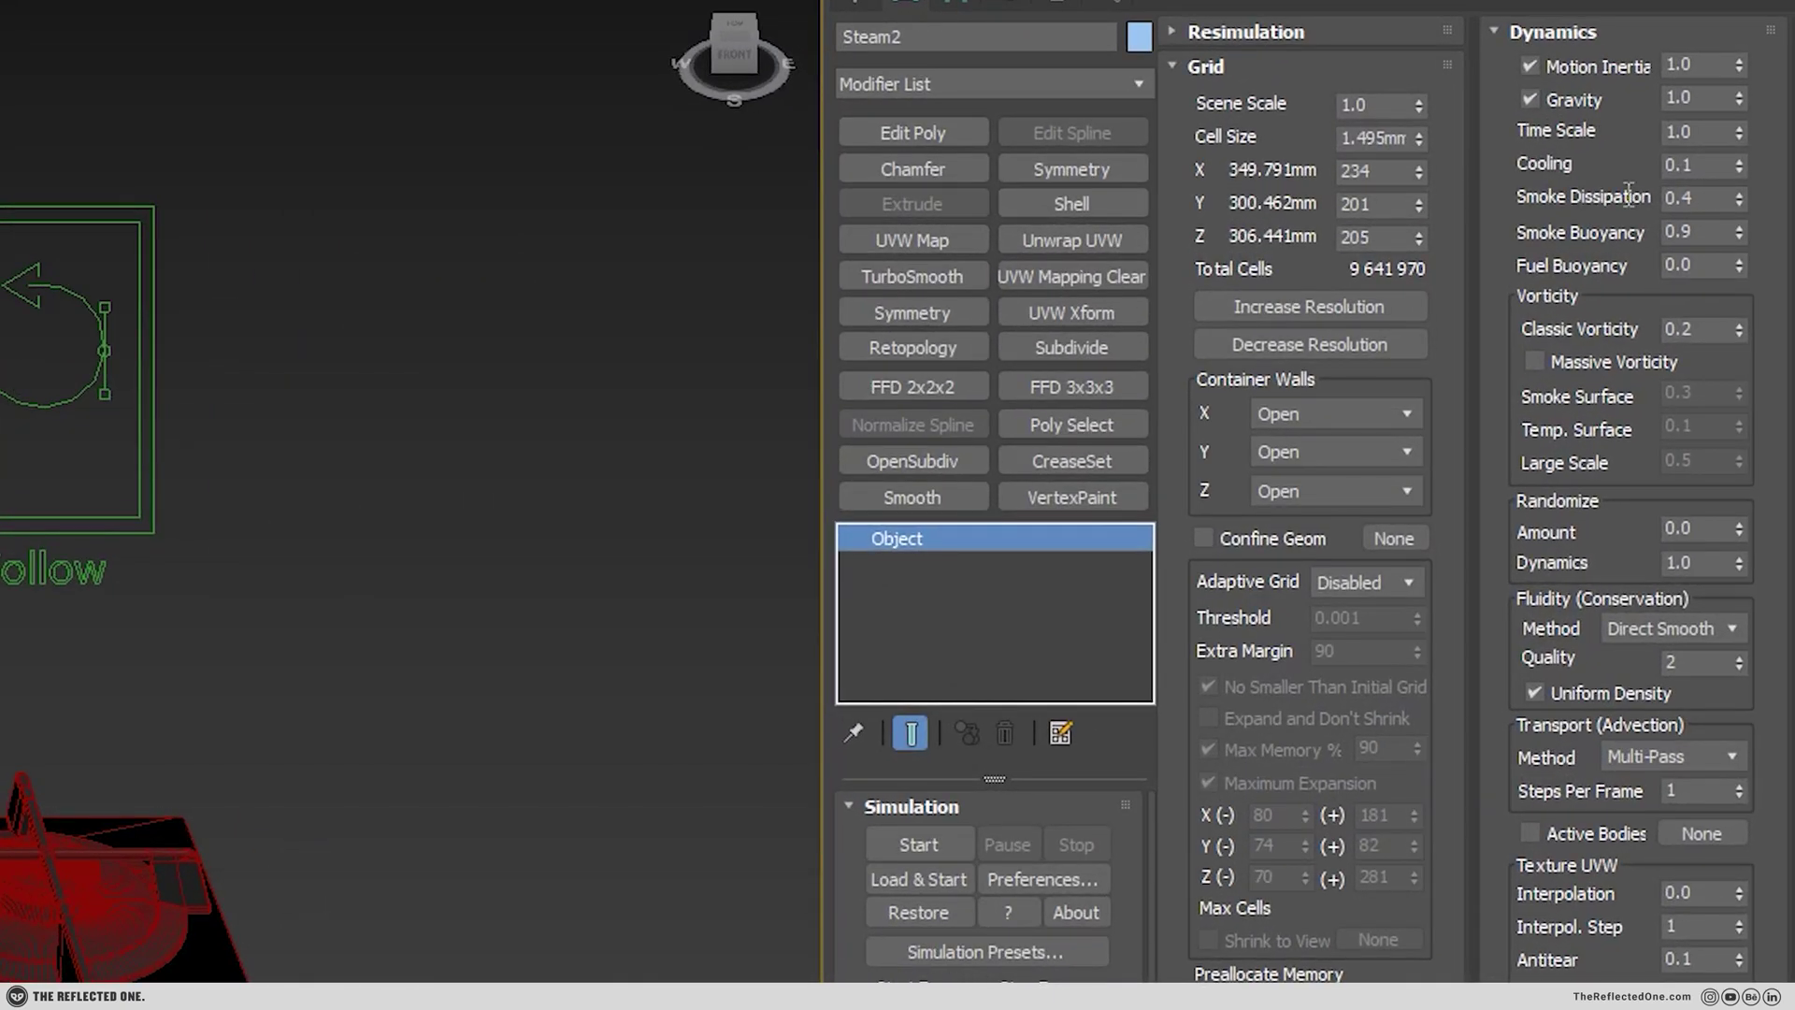
left_click_drag(1694, 198, 1628, 195)
type("0.3")
key("Return")
left_click(1565, 363)
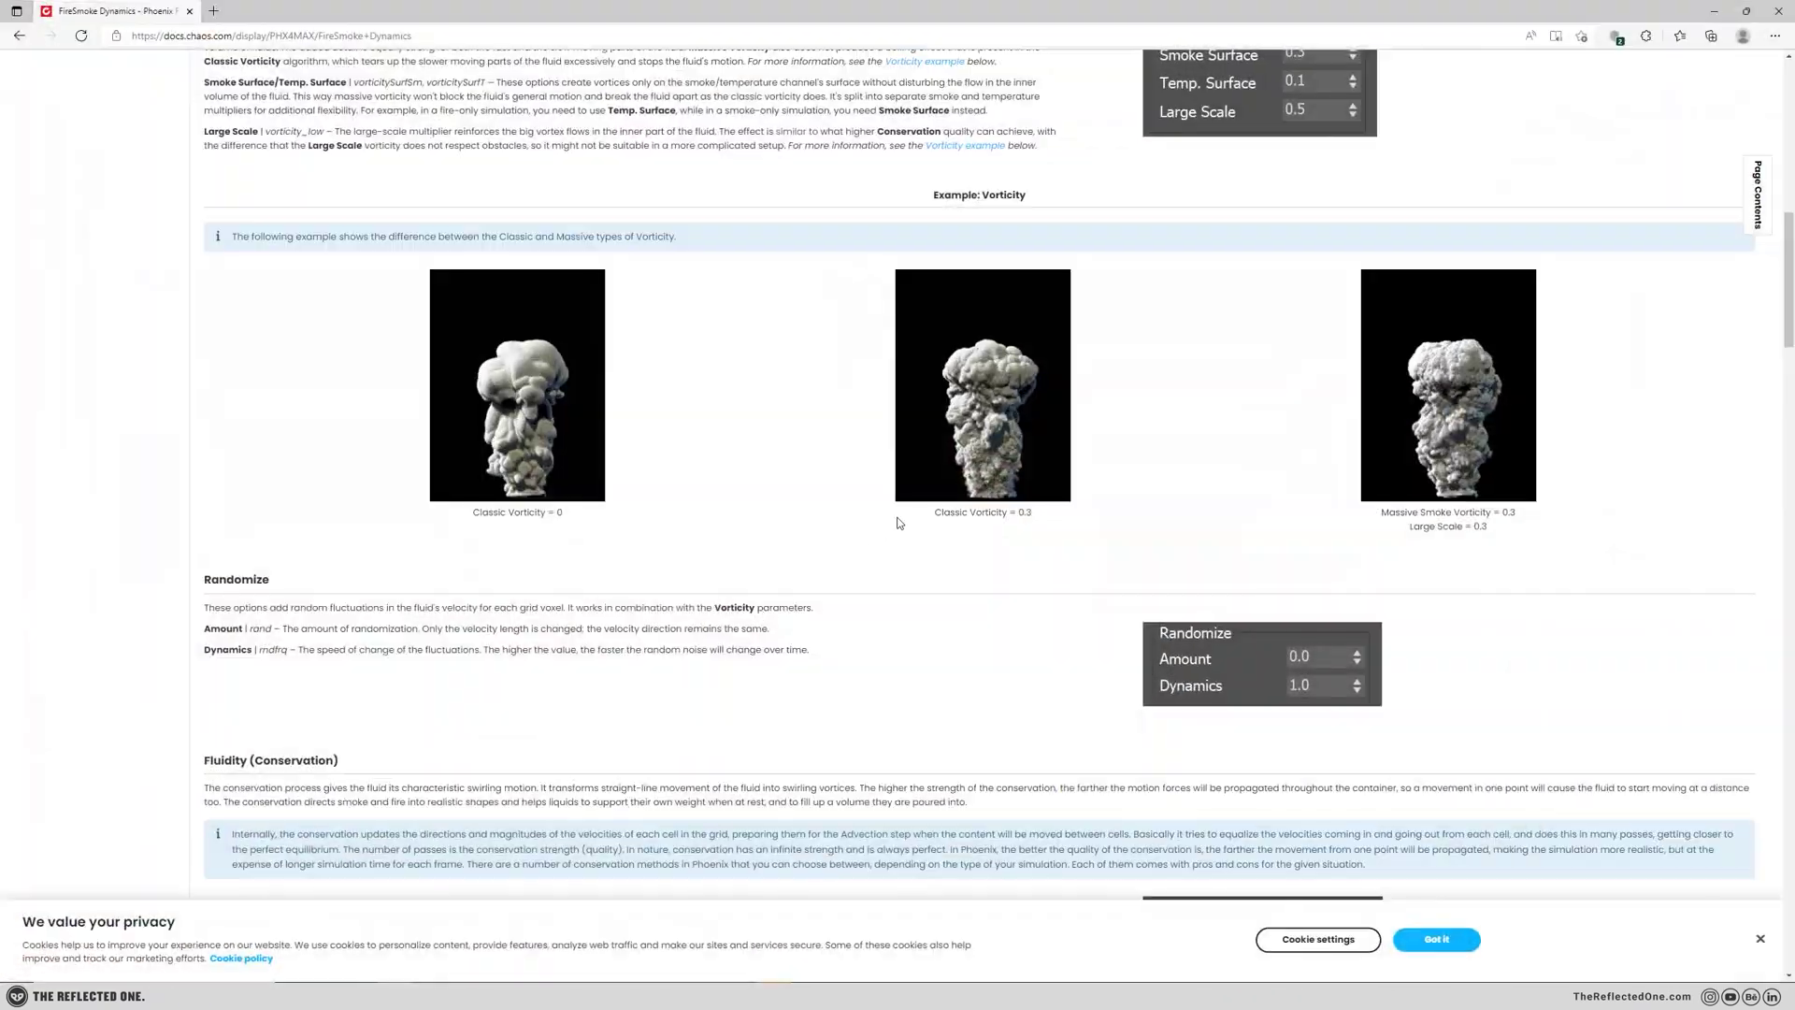
- In the browser's Phoenix FireSmoke Dynamics documentation, compare the example animations for Classic and Massive Vorticity
scroll(897, 523, "up", 1)
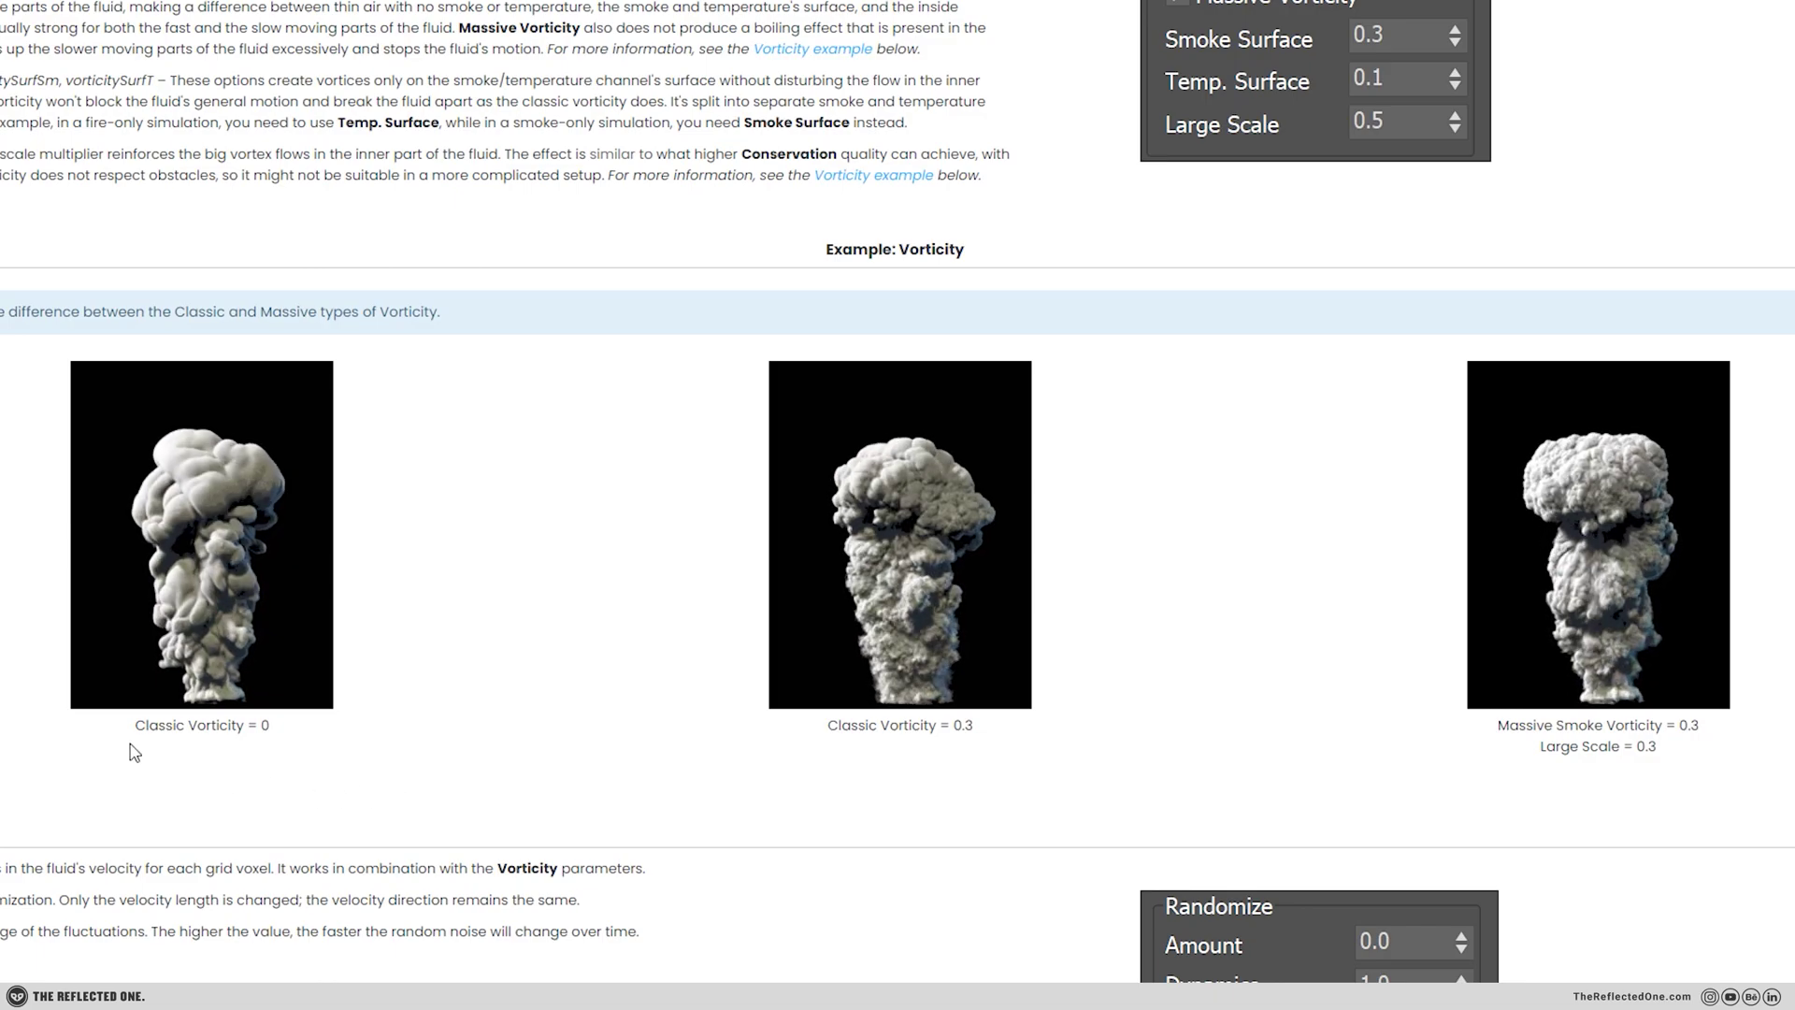
left_click_drag(134, 725, 280, 735)
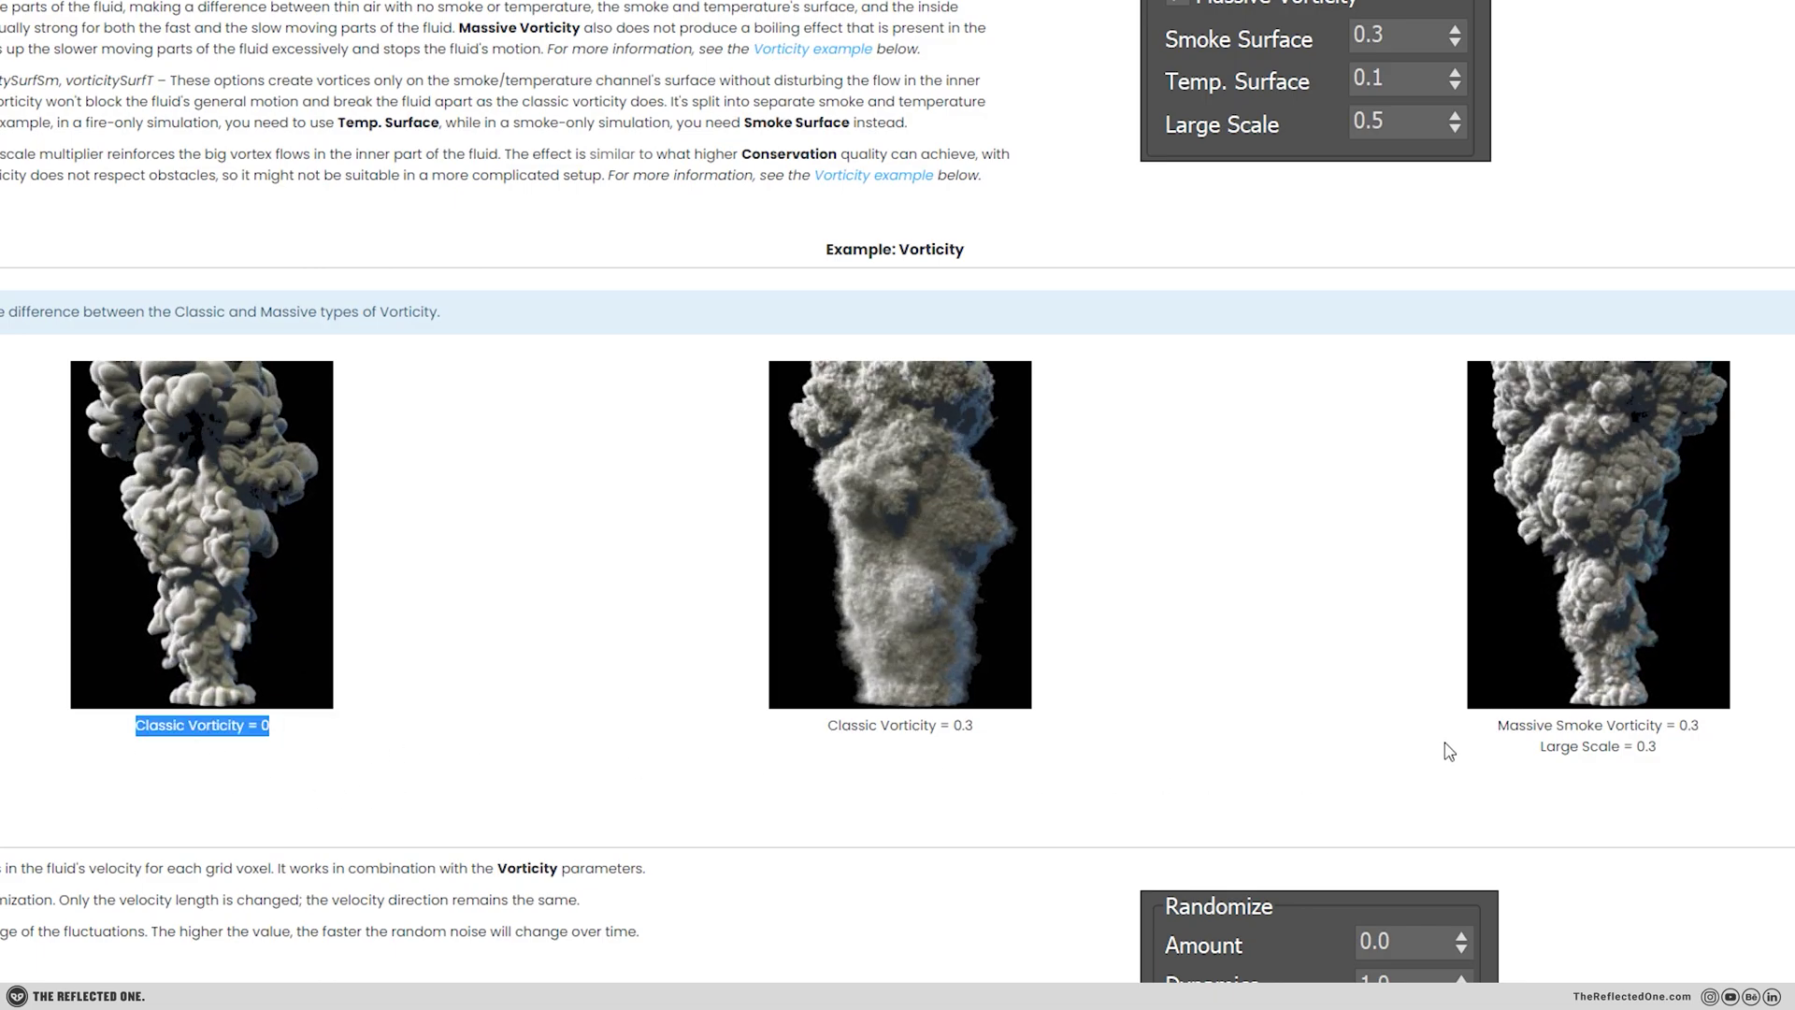
left_click_drag(1496, 725, 1702, 761)
left_click(1687, 761)
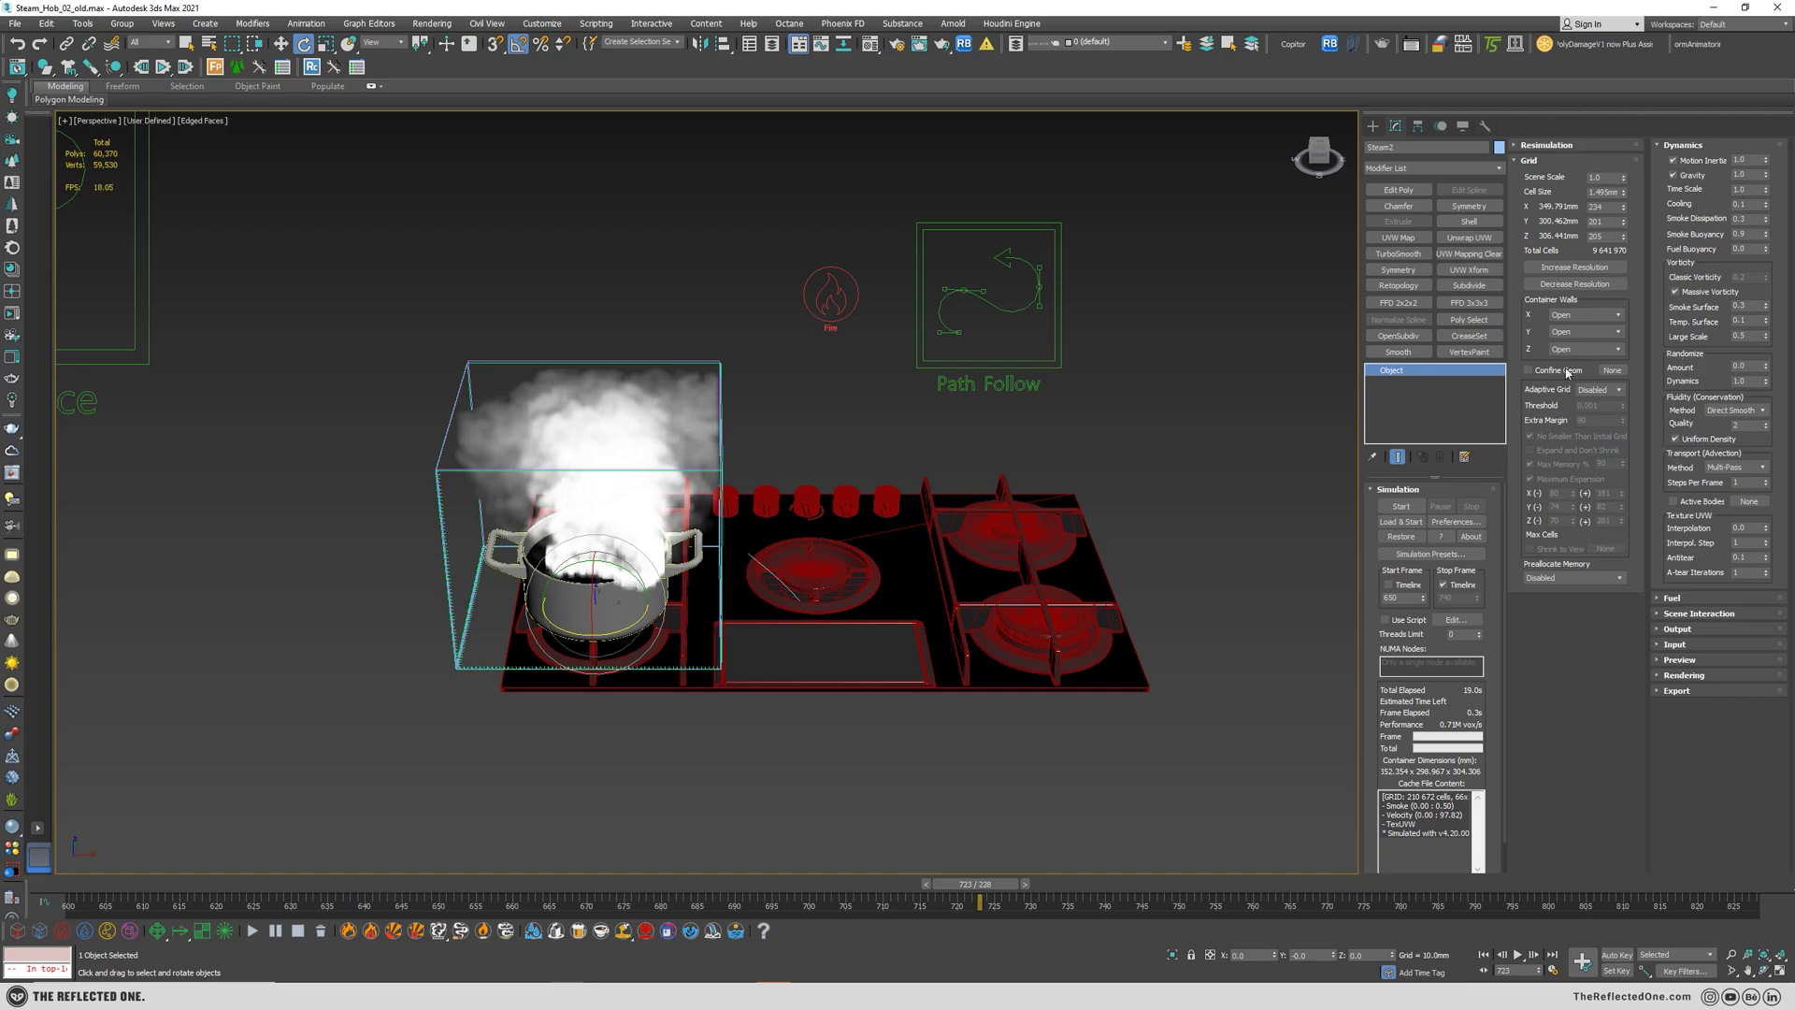
- In 3ds Max, keep the simulator's Fluidity method at Direct Smooth and set the Transport (Advection) method to Backtrace (Classic)
middle_click_drag(404, 337, 693, 388)
middle_click_drag(194, 385, 473, 435)
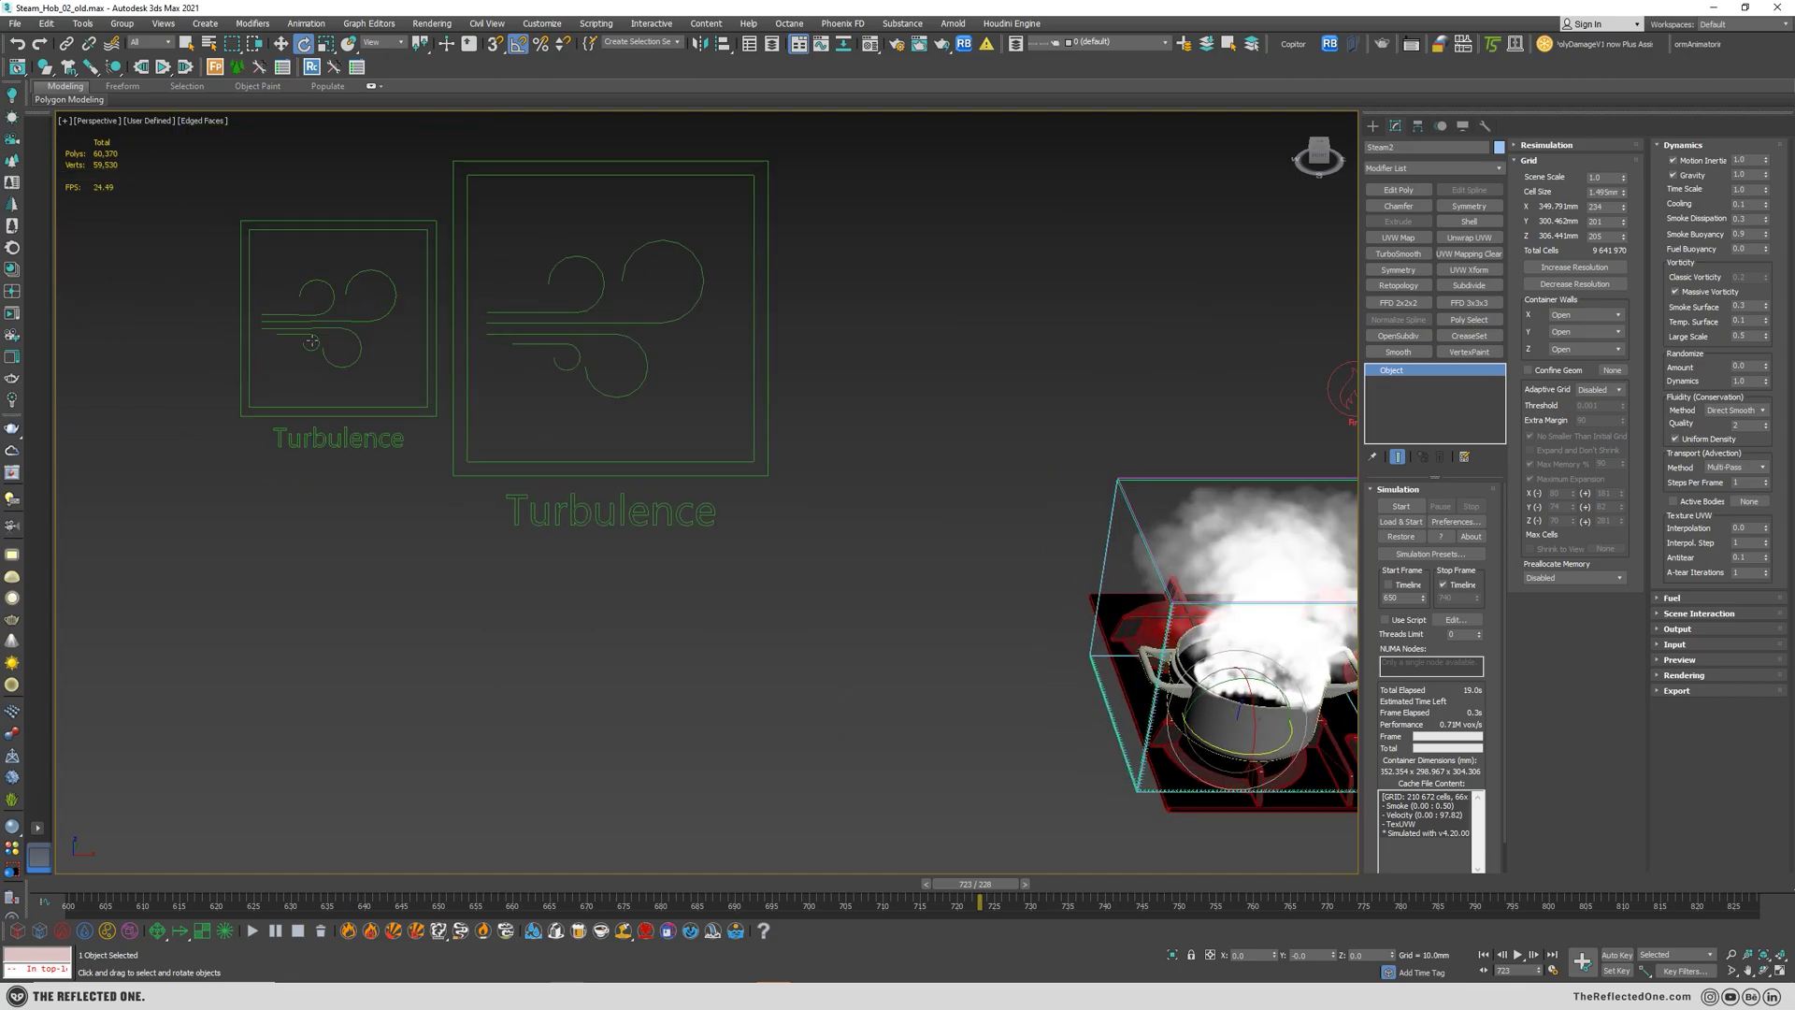
middle_click_drag(1054, 525, 486, 456)
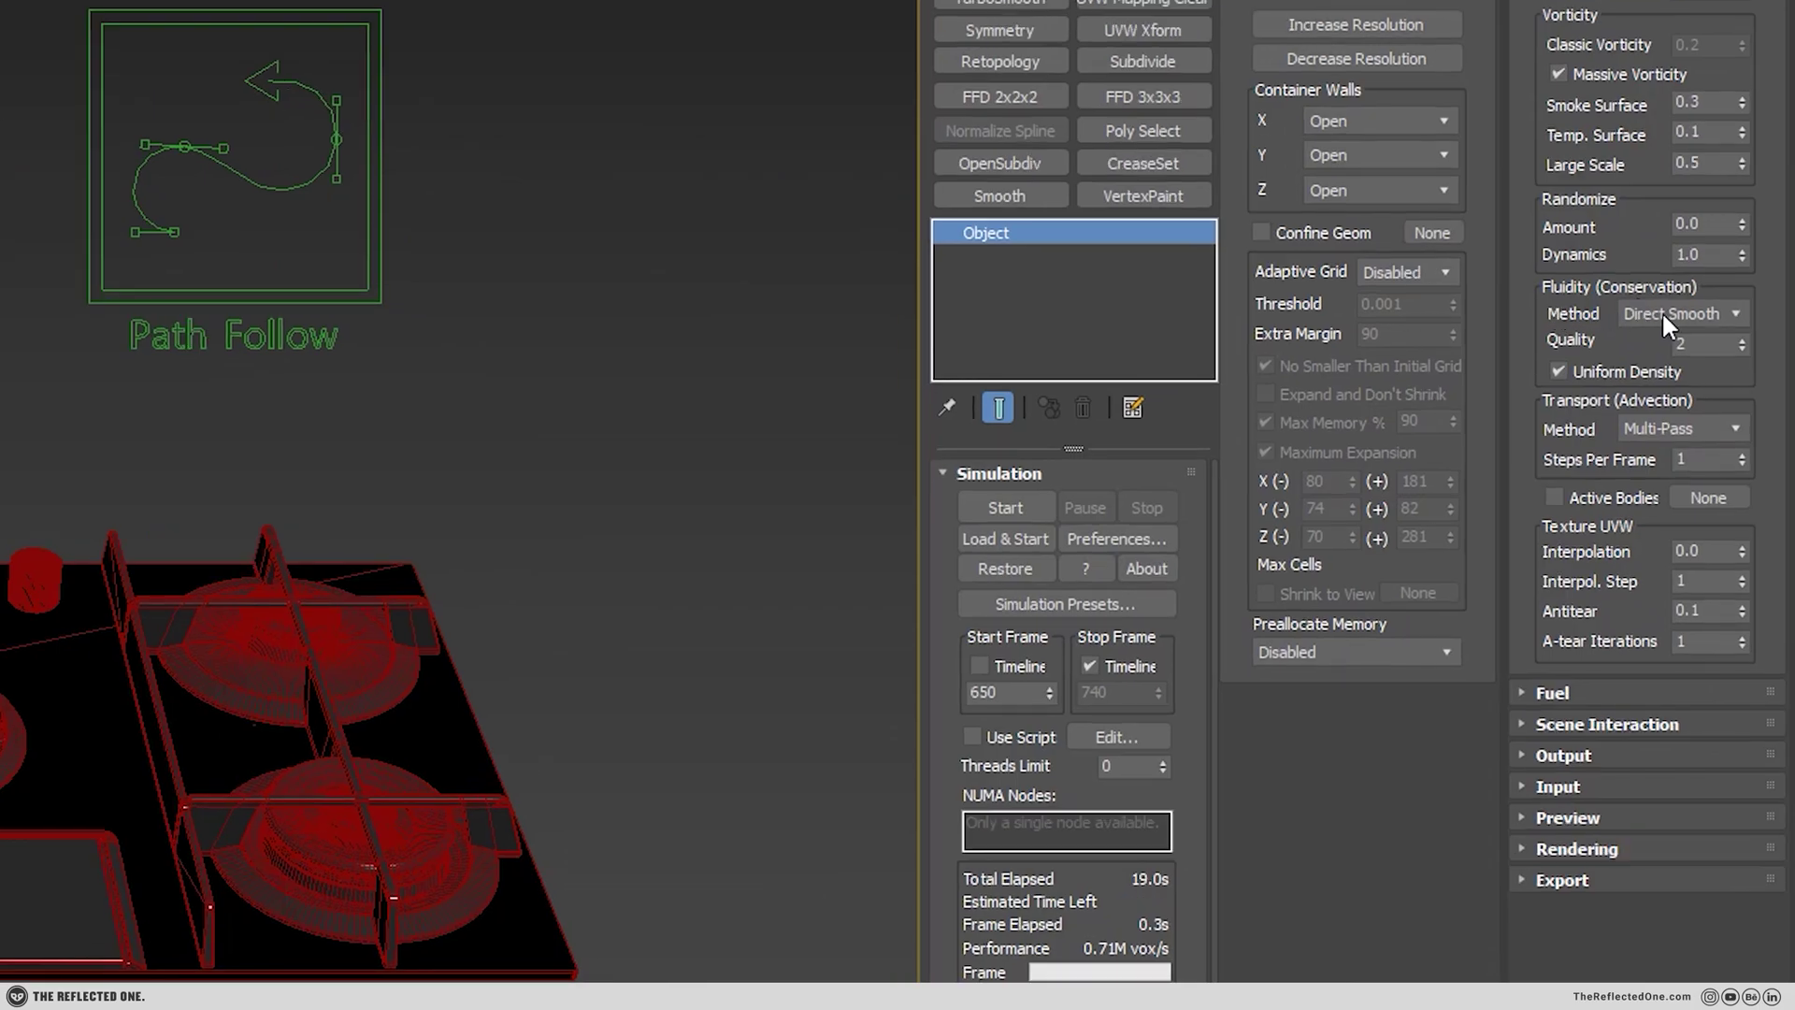
left_click(1662, 312)
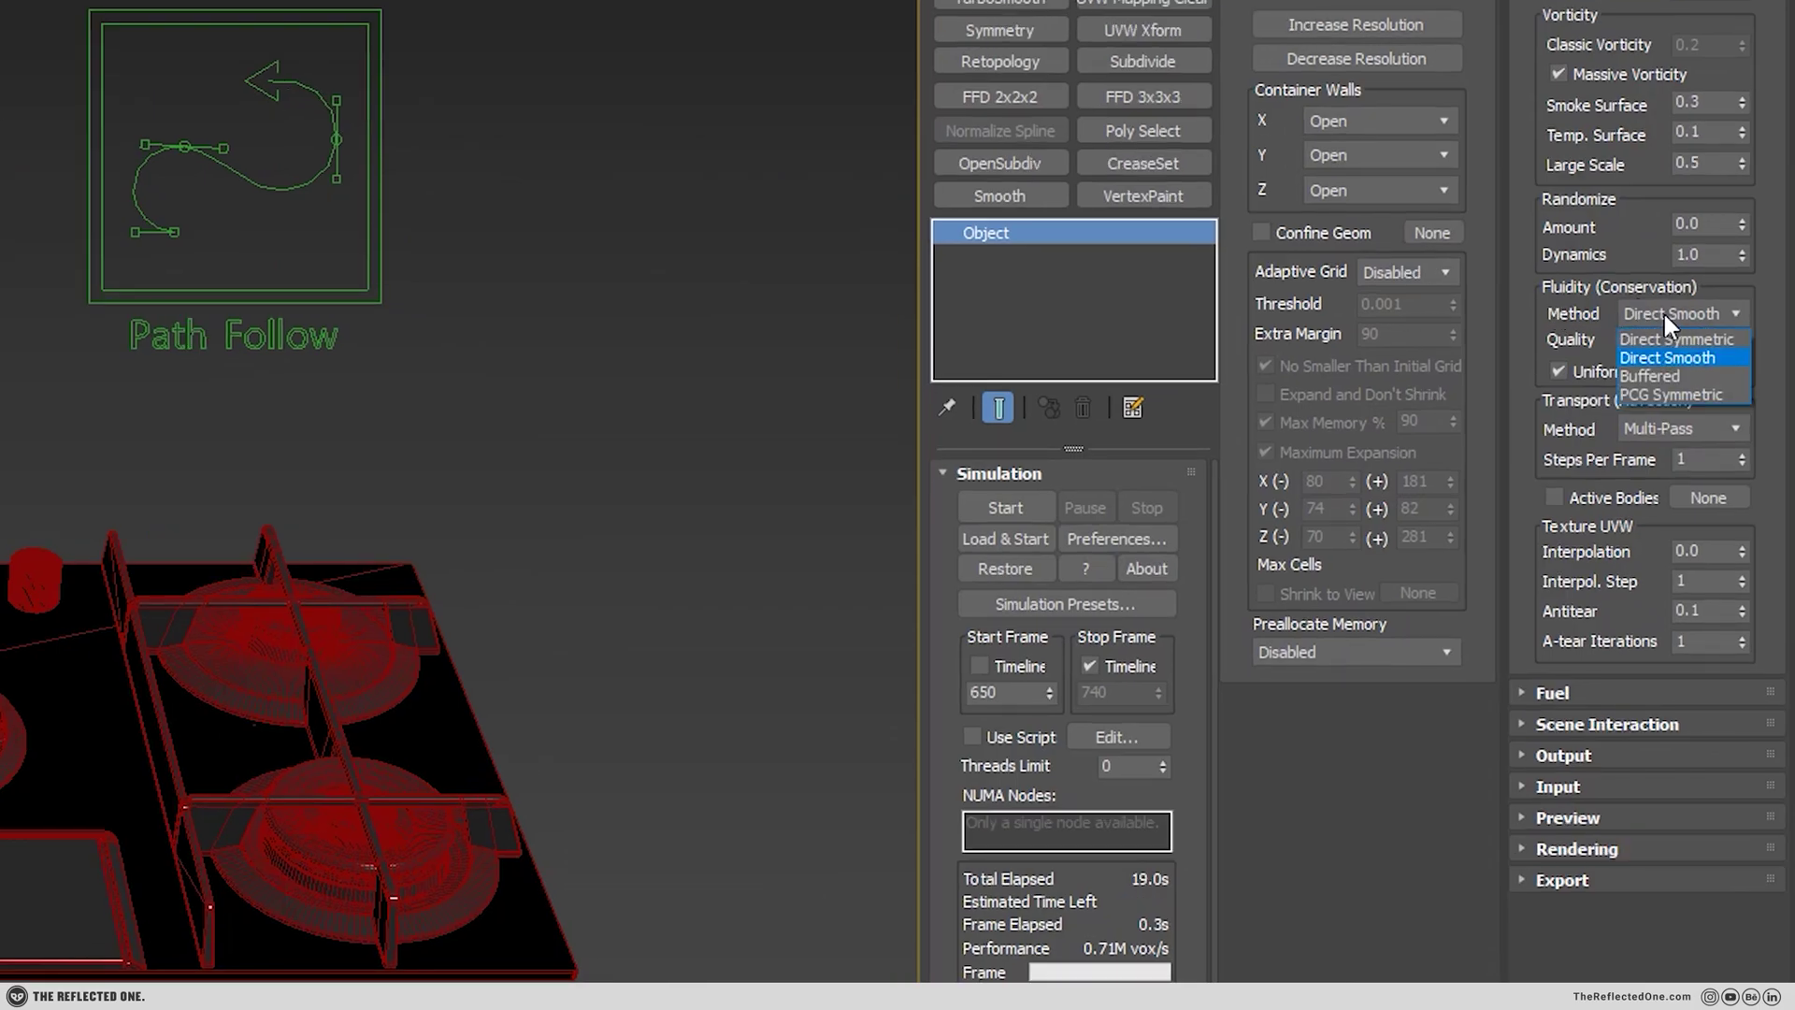
left_click(1690, 357)
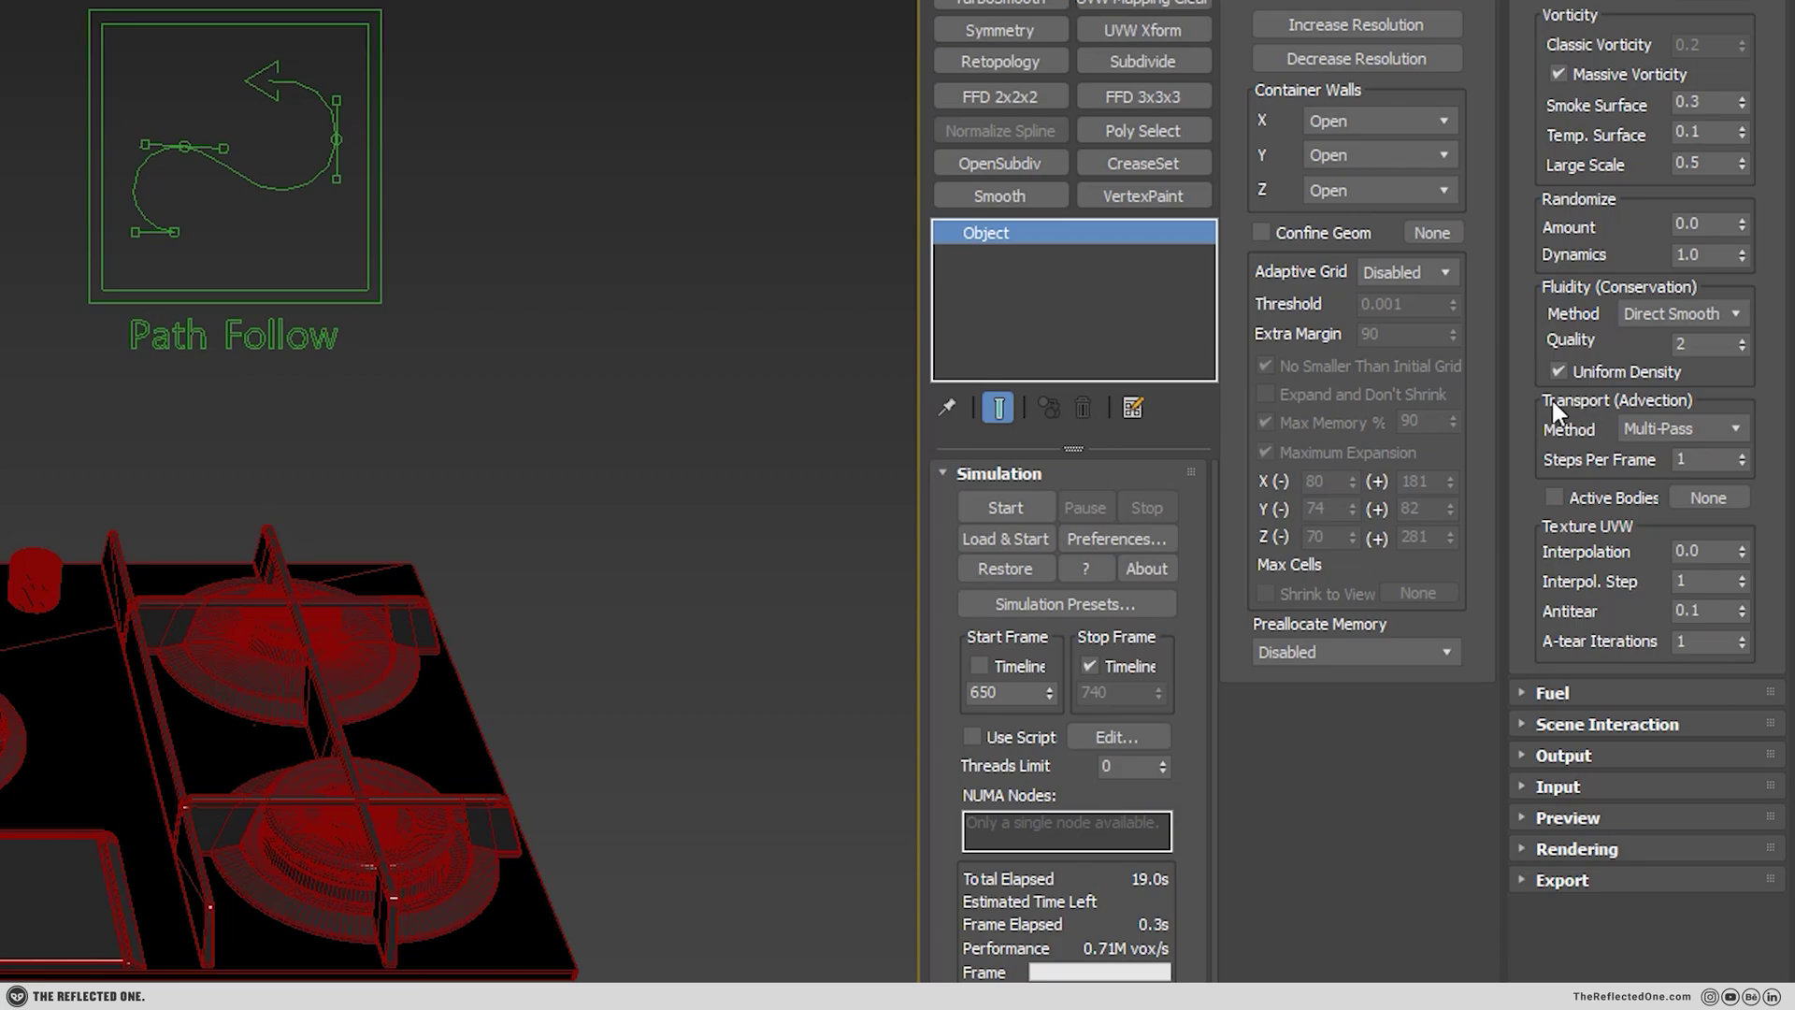
left_click(1679, 427)
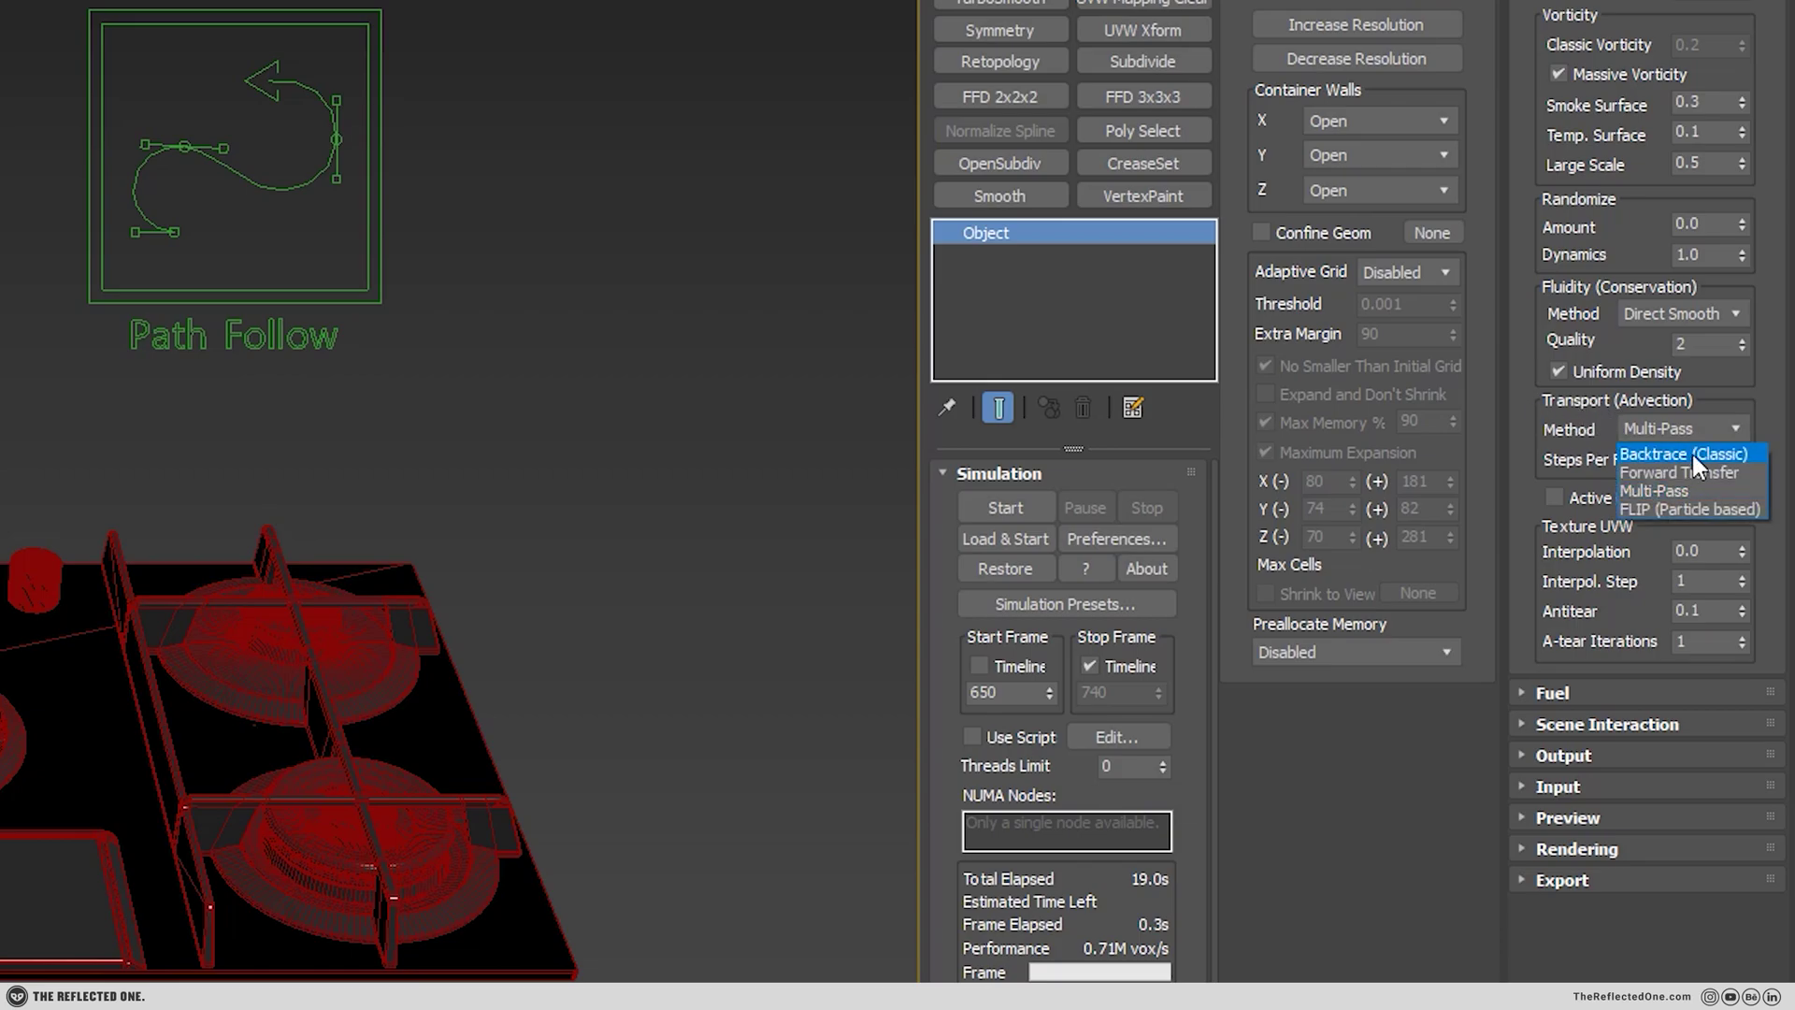
left_click(1691, 451)
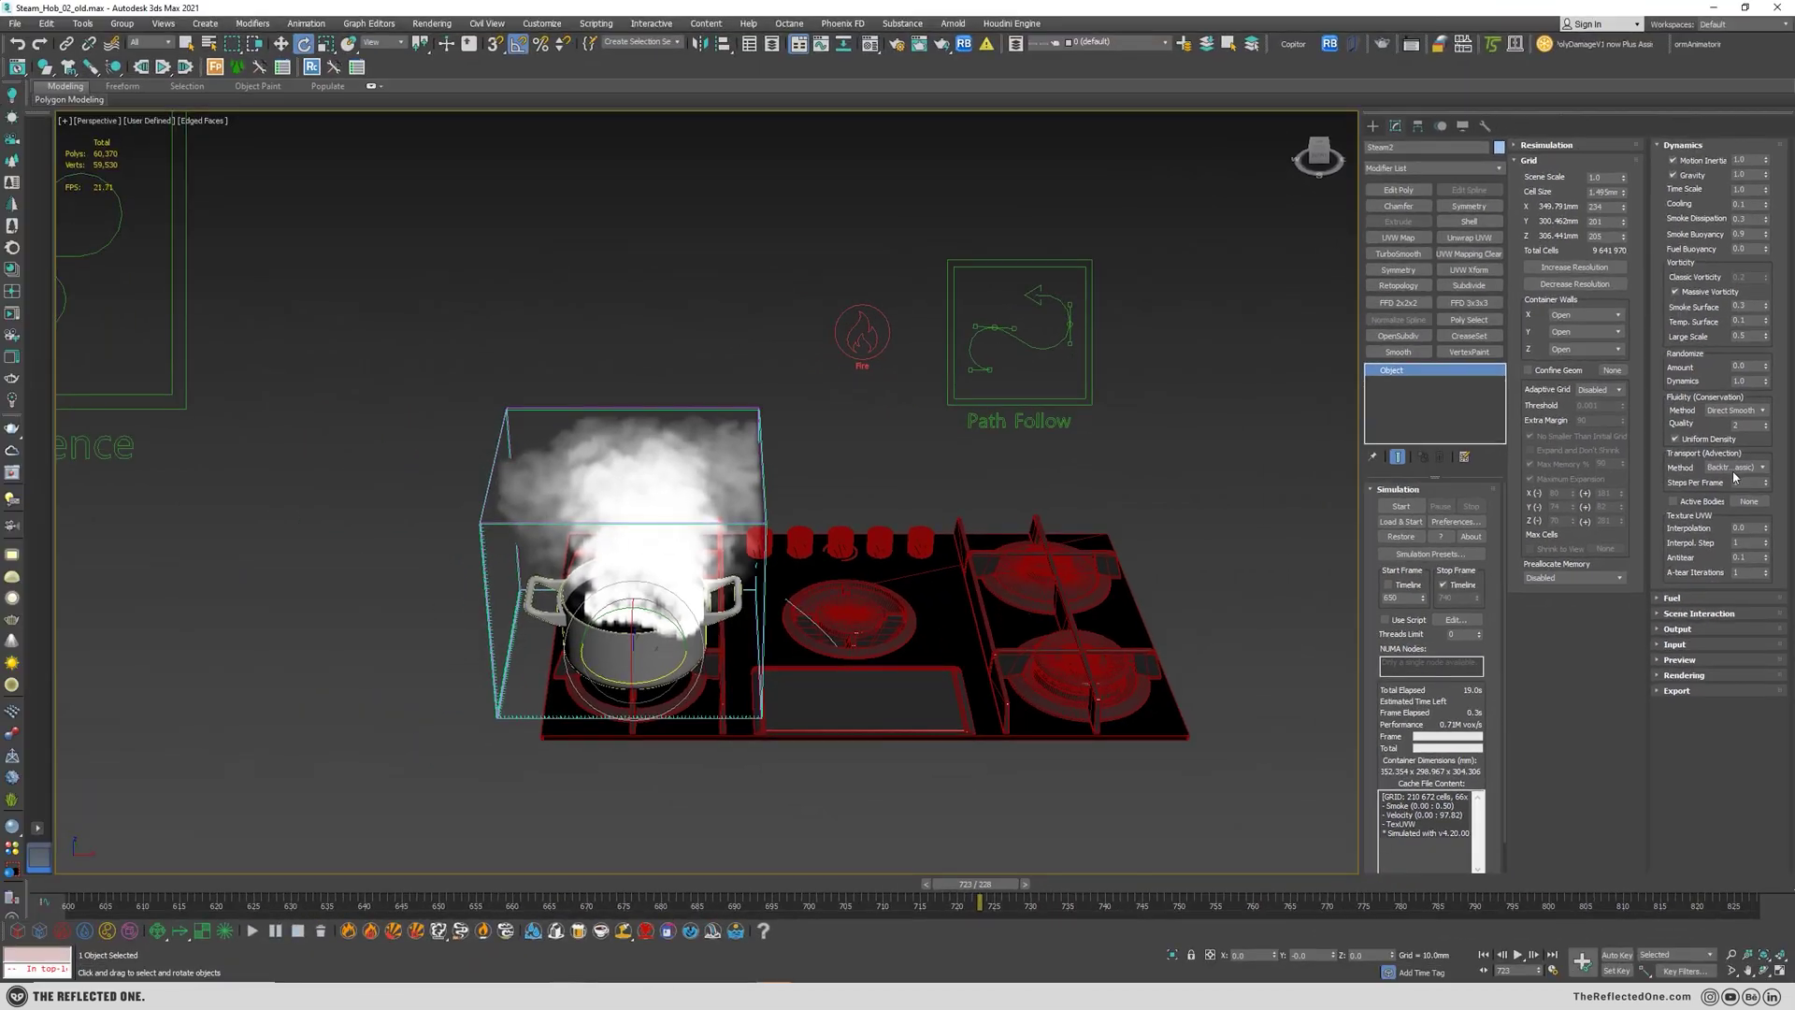
- Review the available Transport method options and inspect the steam above the pot up close
mouse_move(659, 645)
middle_mouse_down("alt")
mouse_move(662, 598)
mouse_move(668, 616)
middle_mouse_up("alt")
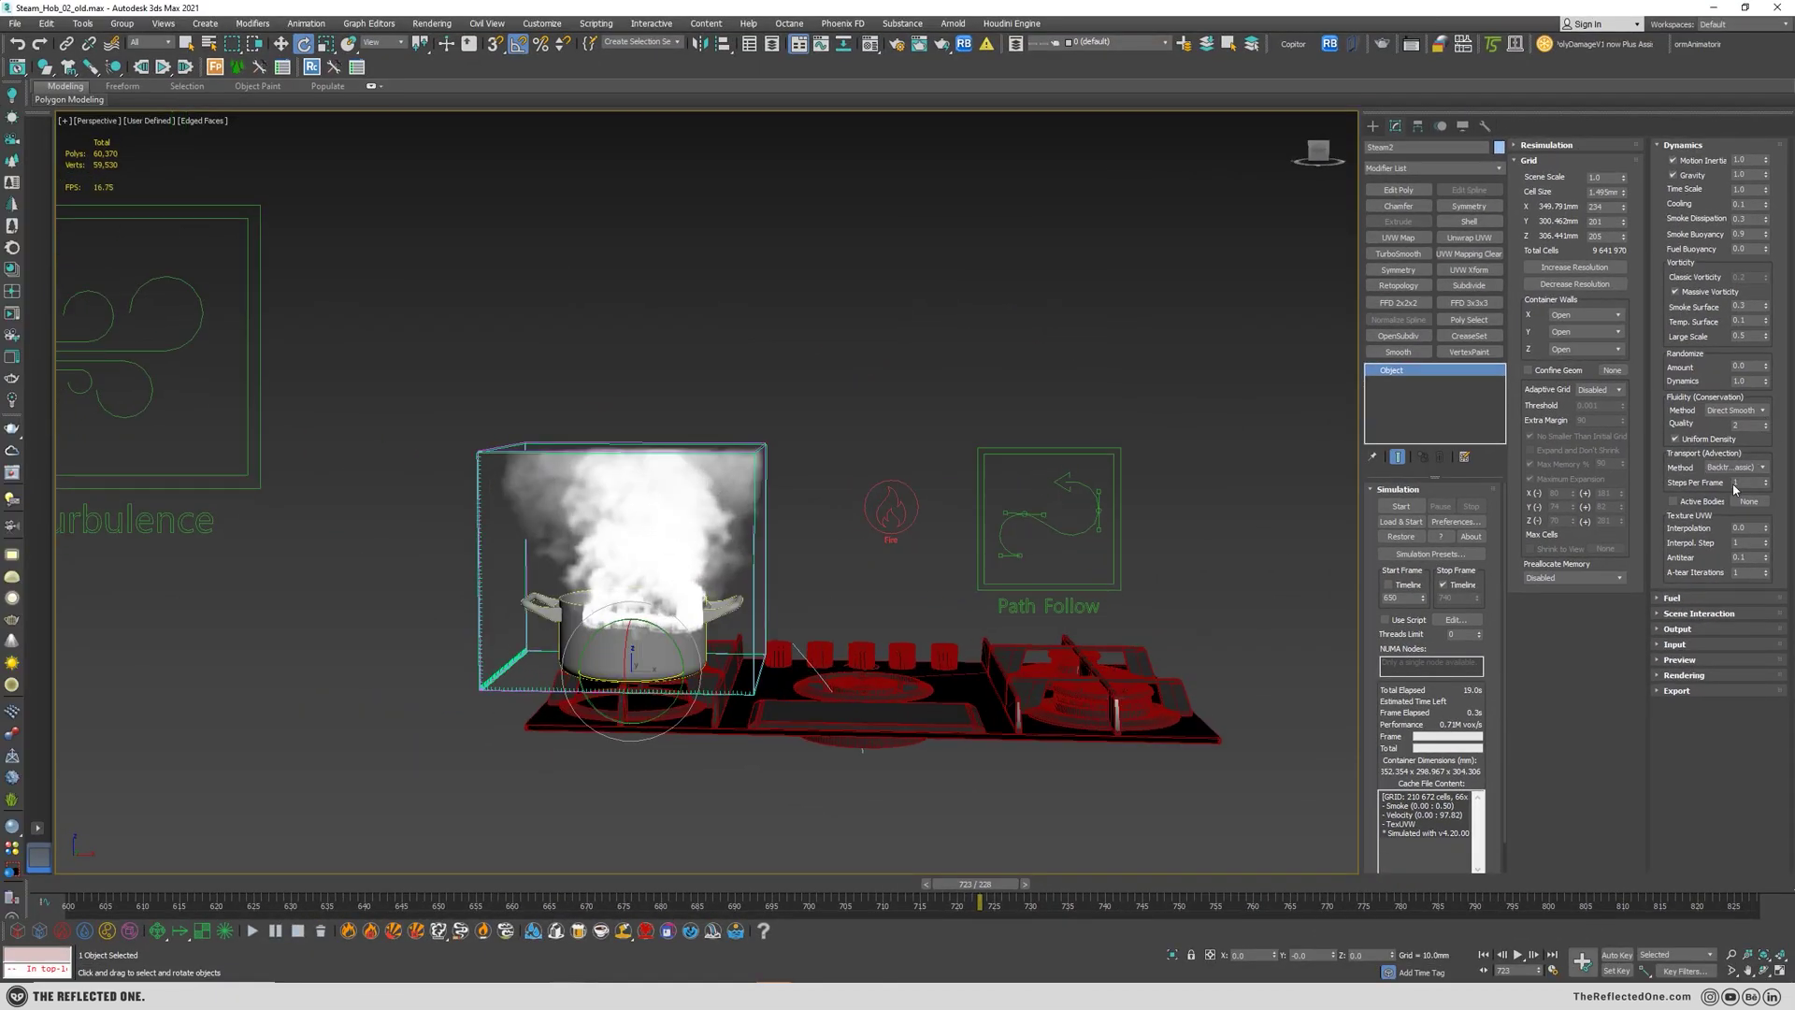
left_click(1757, 468)
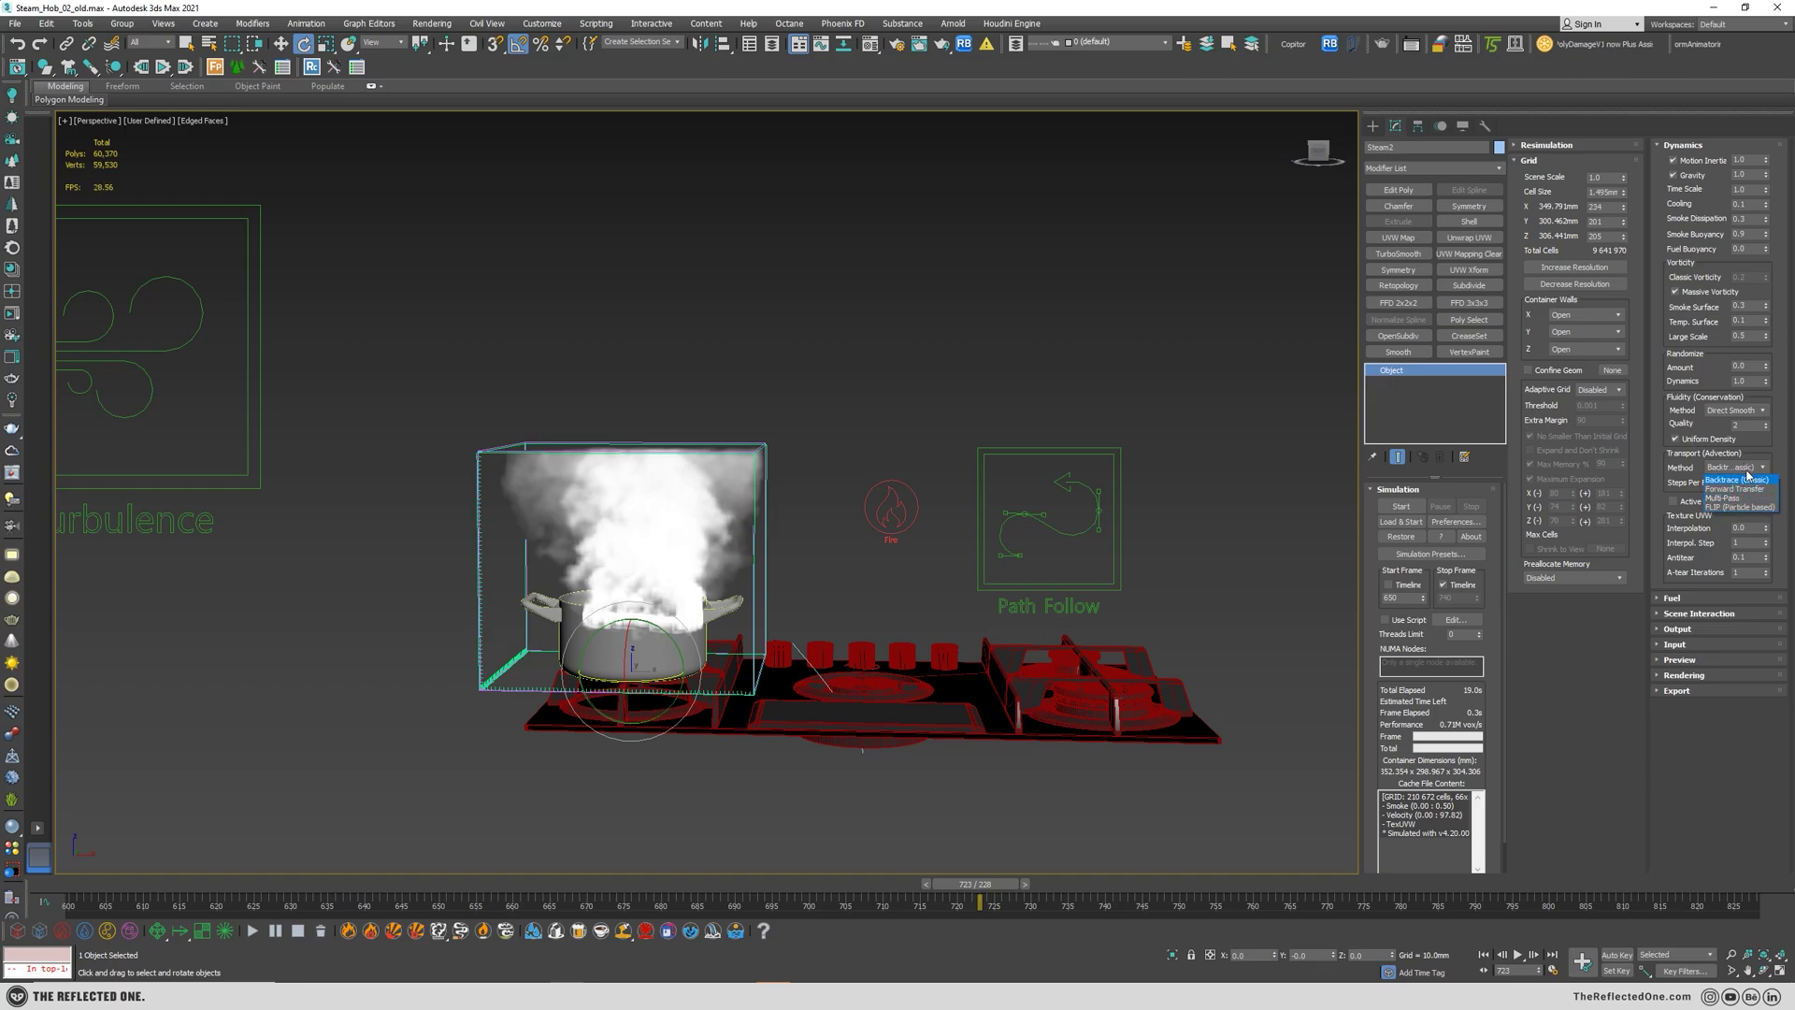
left_click(1756, 470)
scroll(570, 556, "up", 3)
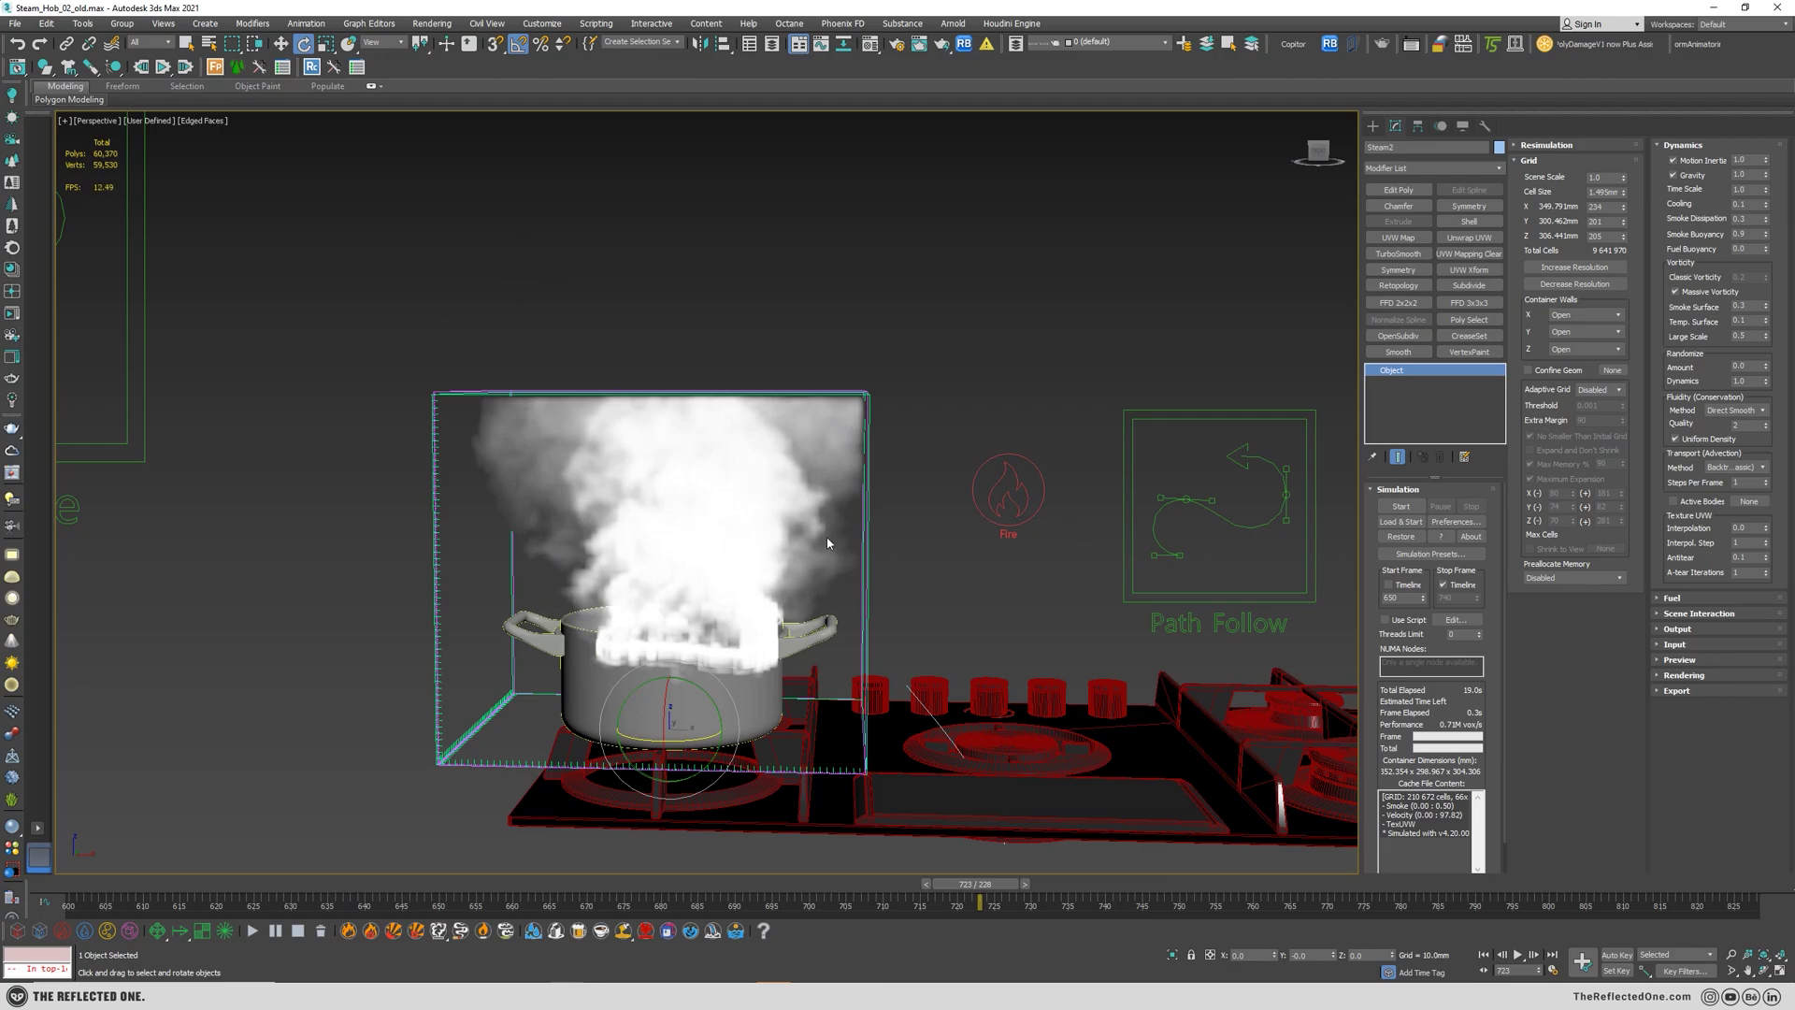
scroll(828, 543, "down", 3)
middle_click_drag(923, 562, 786, 509)
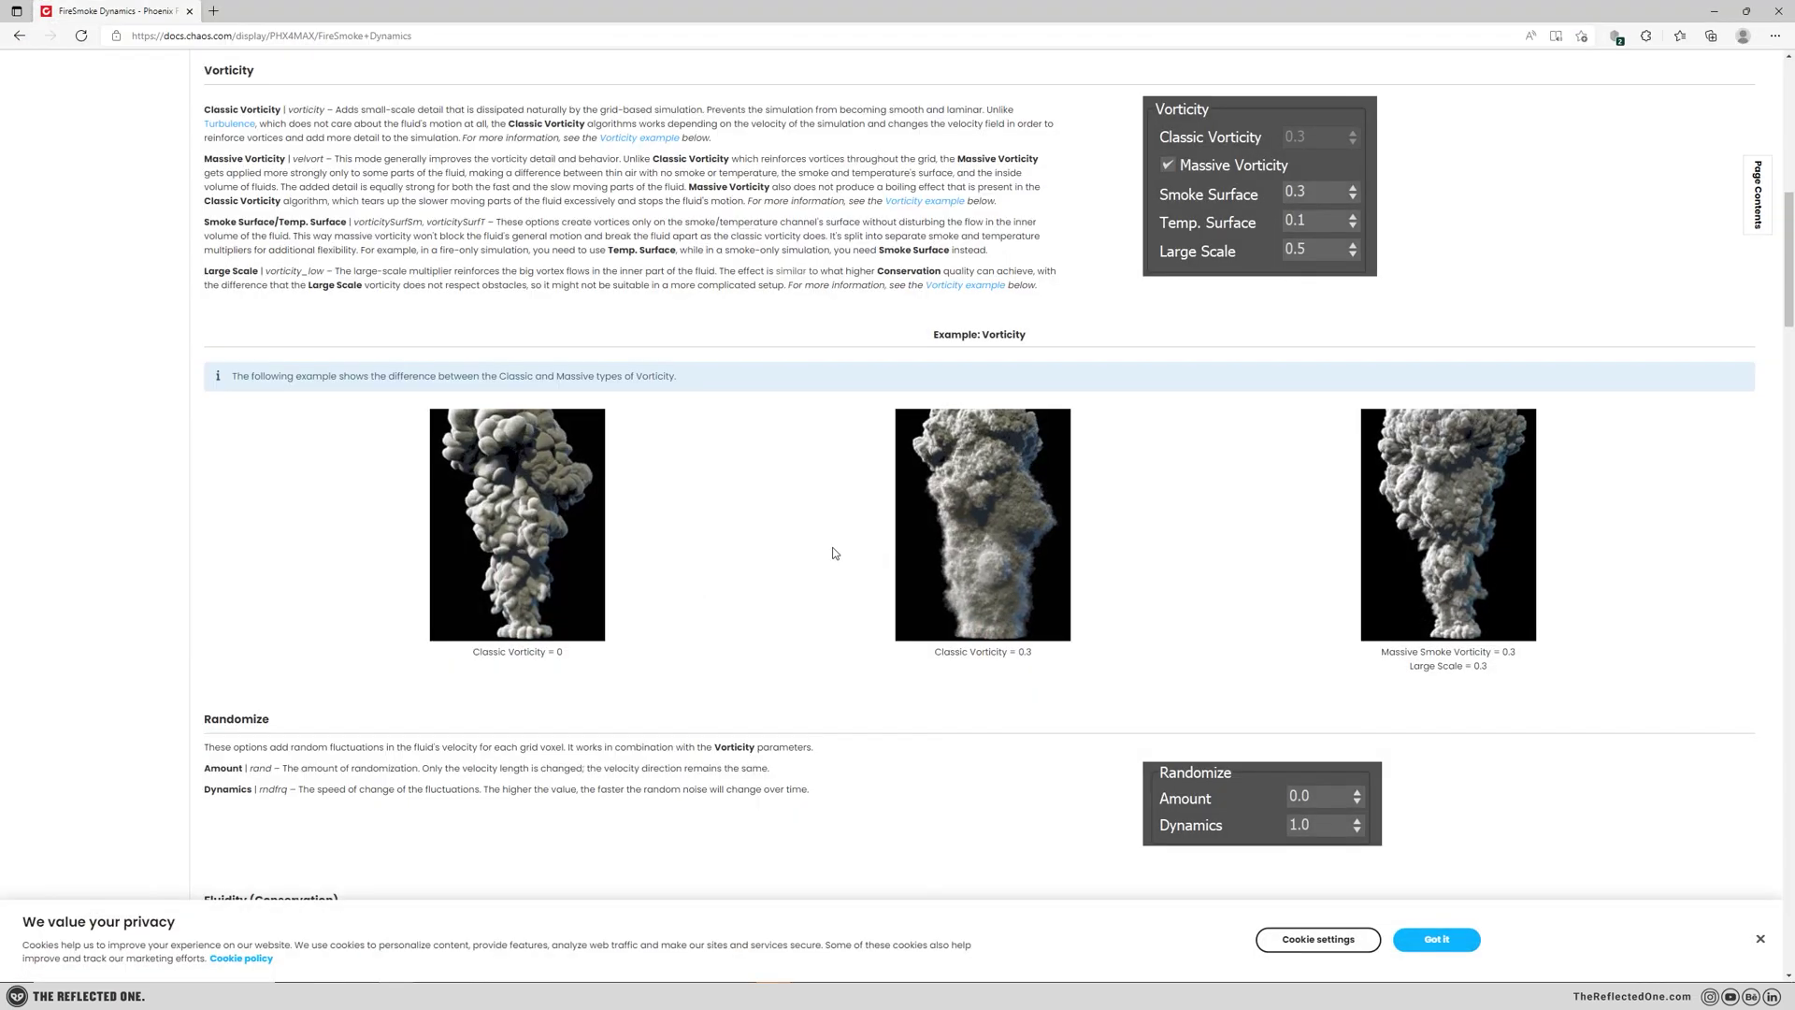
- Switch to the FireSmoke Dynamics documentation and compare the Conservation Quality examples for values 8, 50 and 200
scroll(811, 556, "down", 10)
scroll(862, 539, "down", 2)
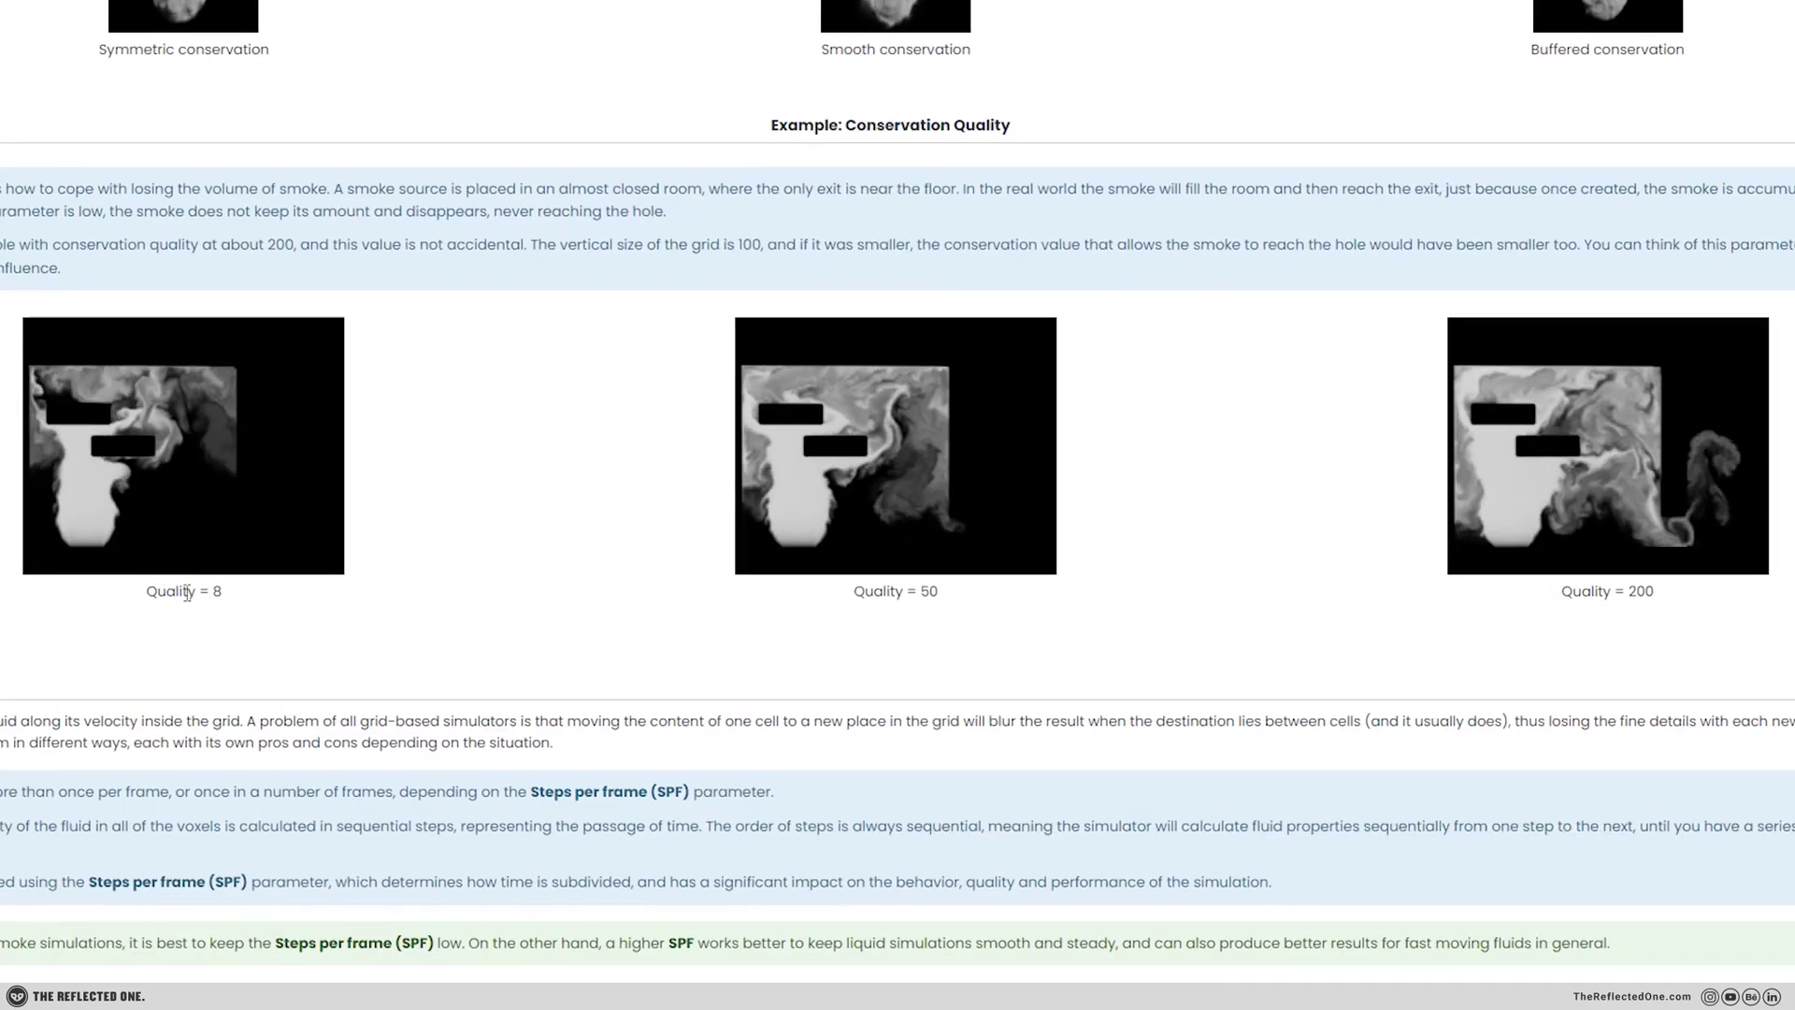
triple_click(187, 592)
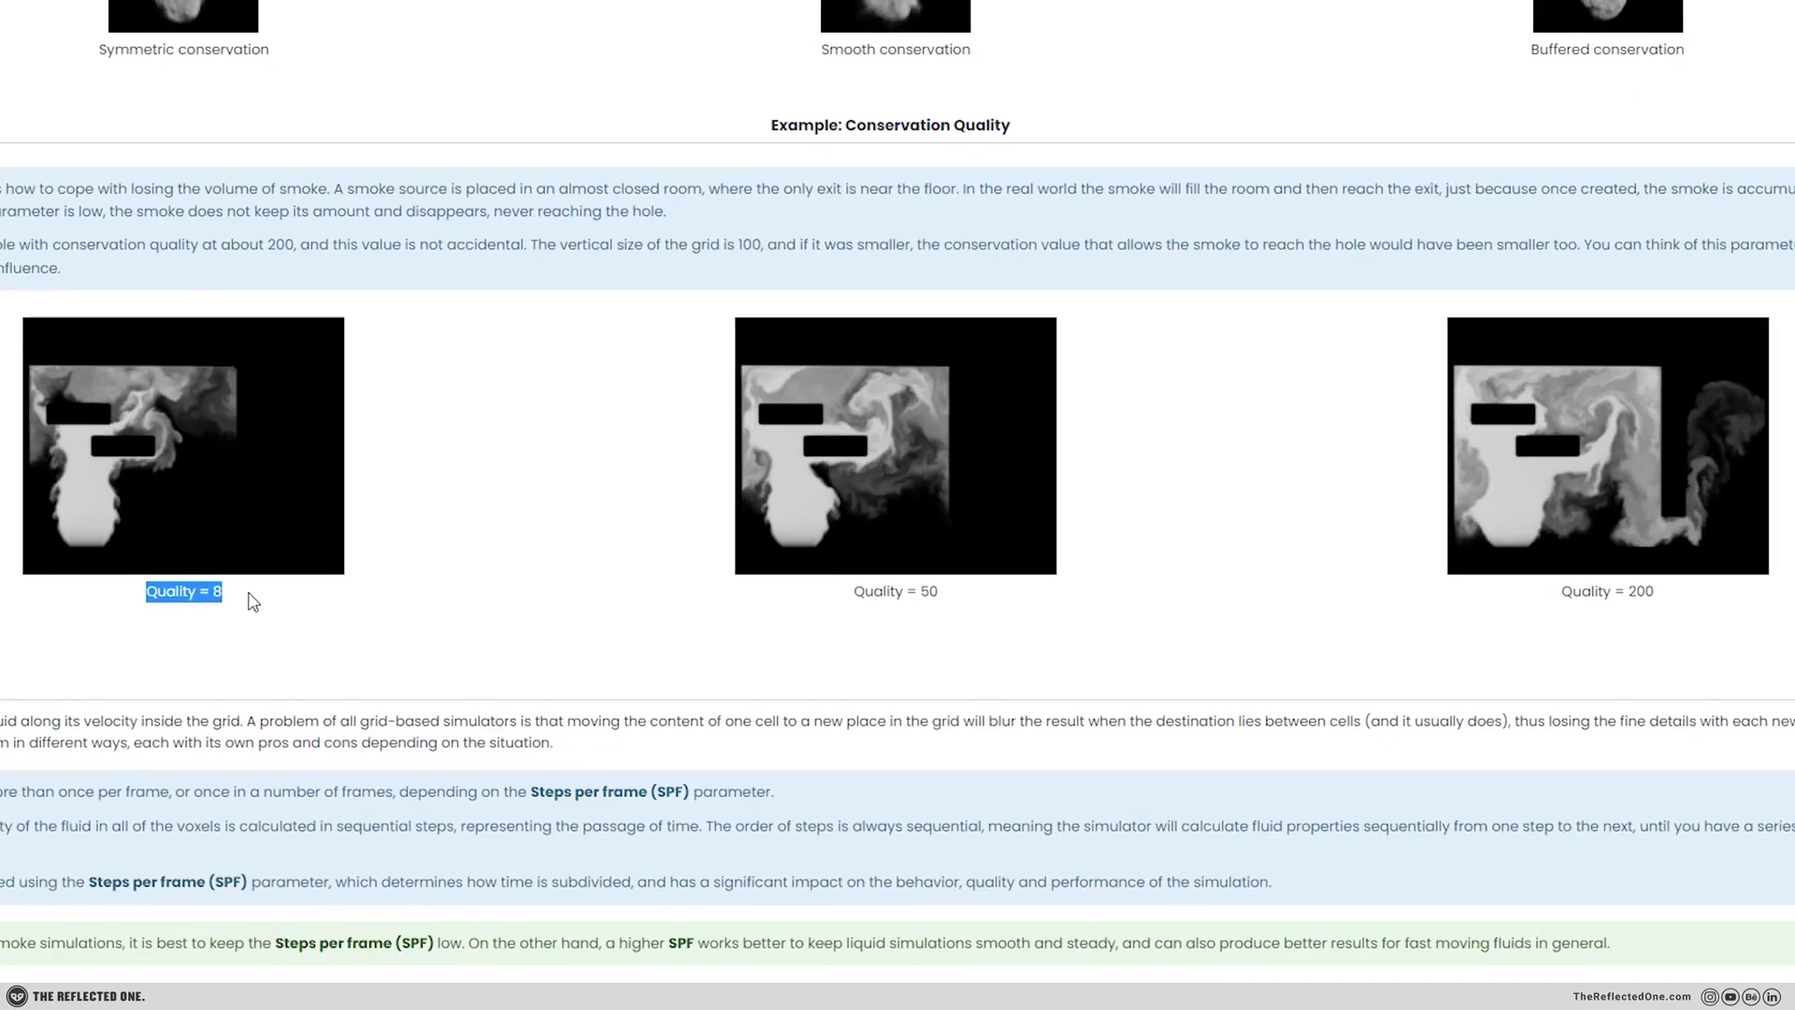
left_click_drag(1490, 589, 1662, 596)
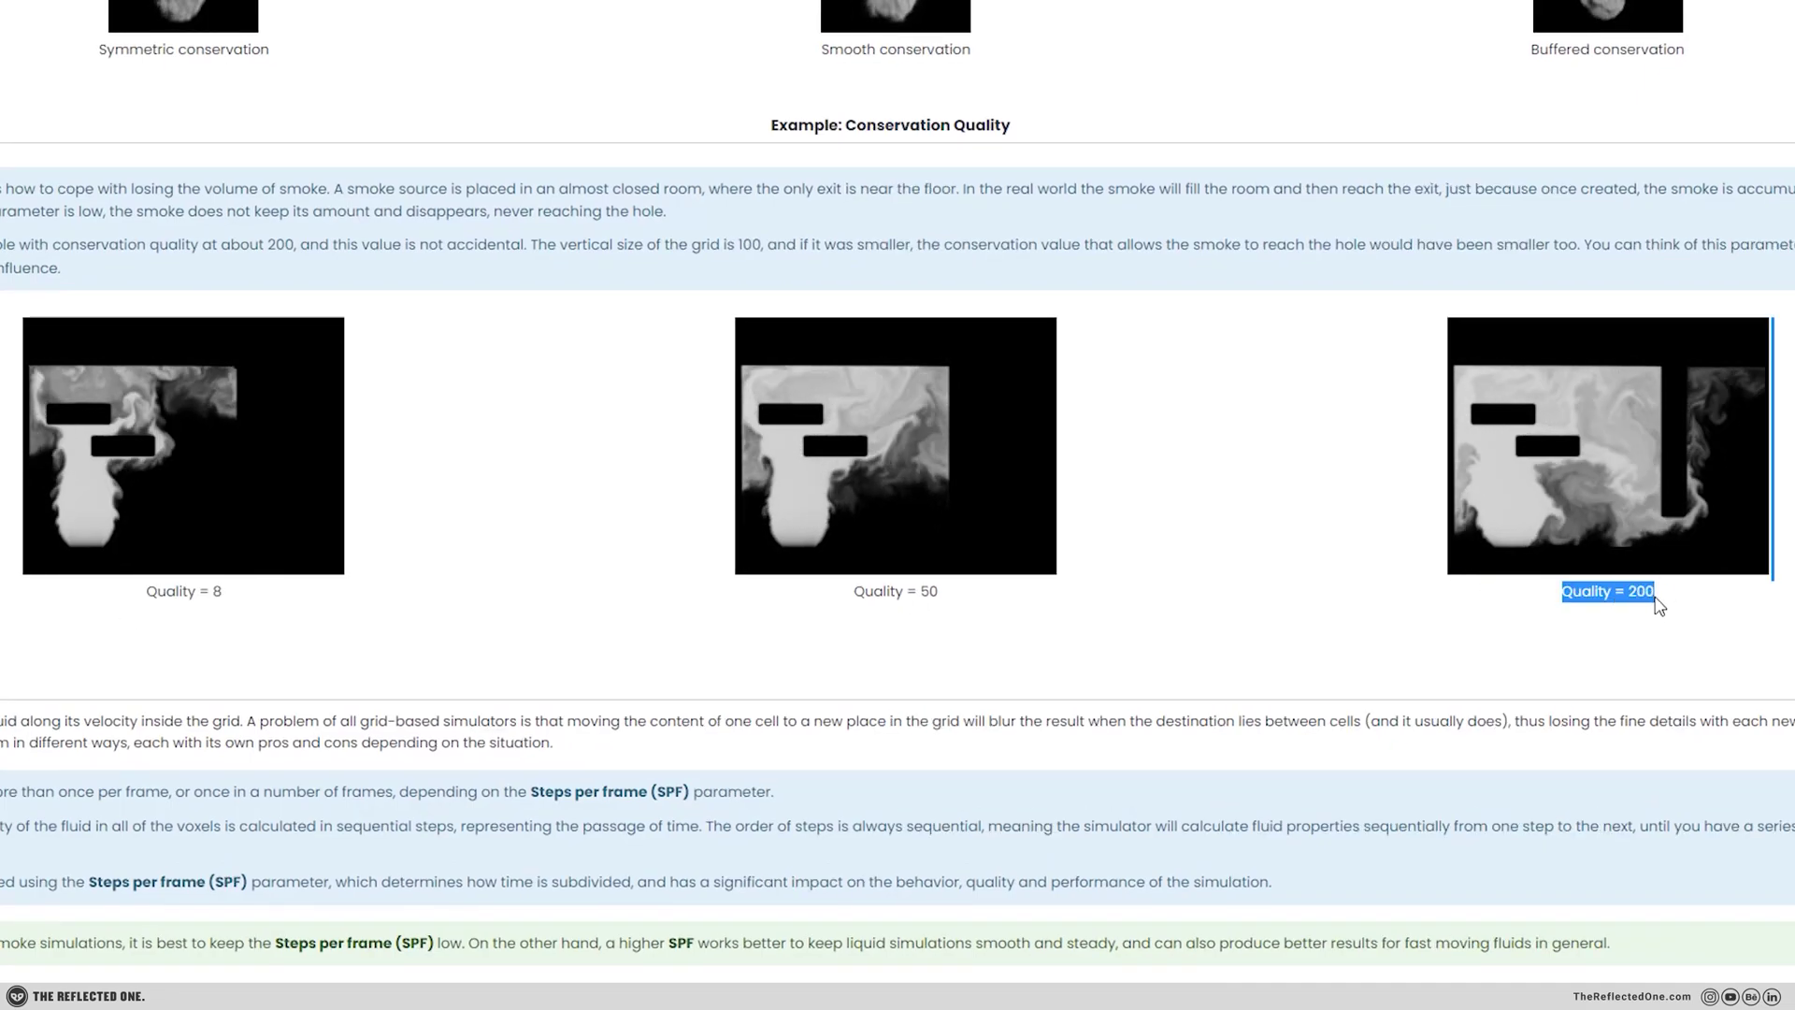
left_click(1659, 609)
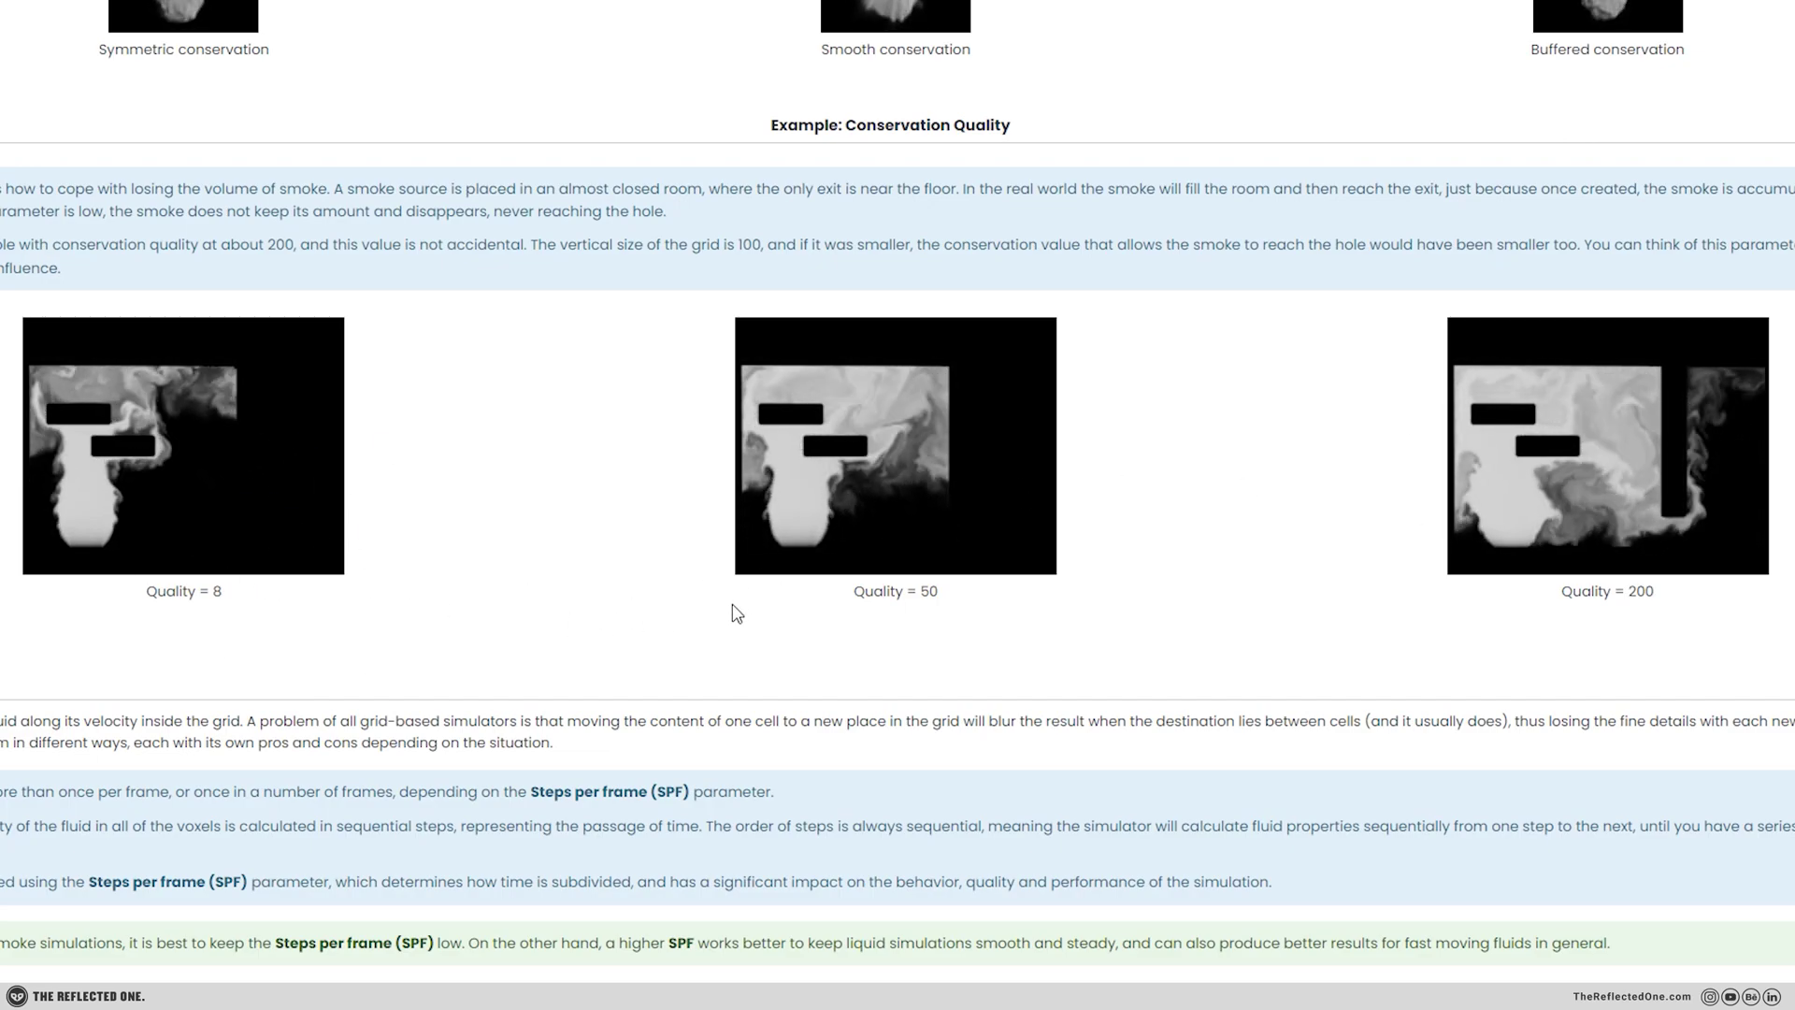
left_click_drag(849, 591, 922, 629)
left_click(974, 619)
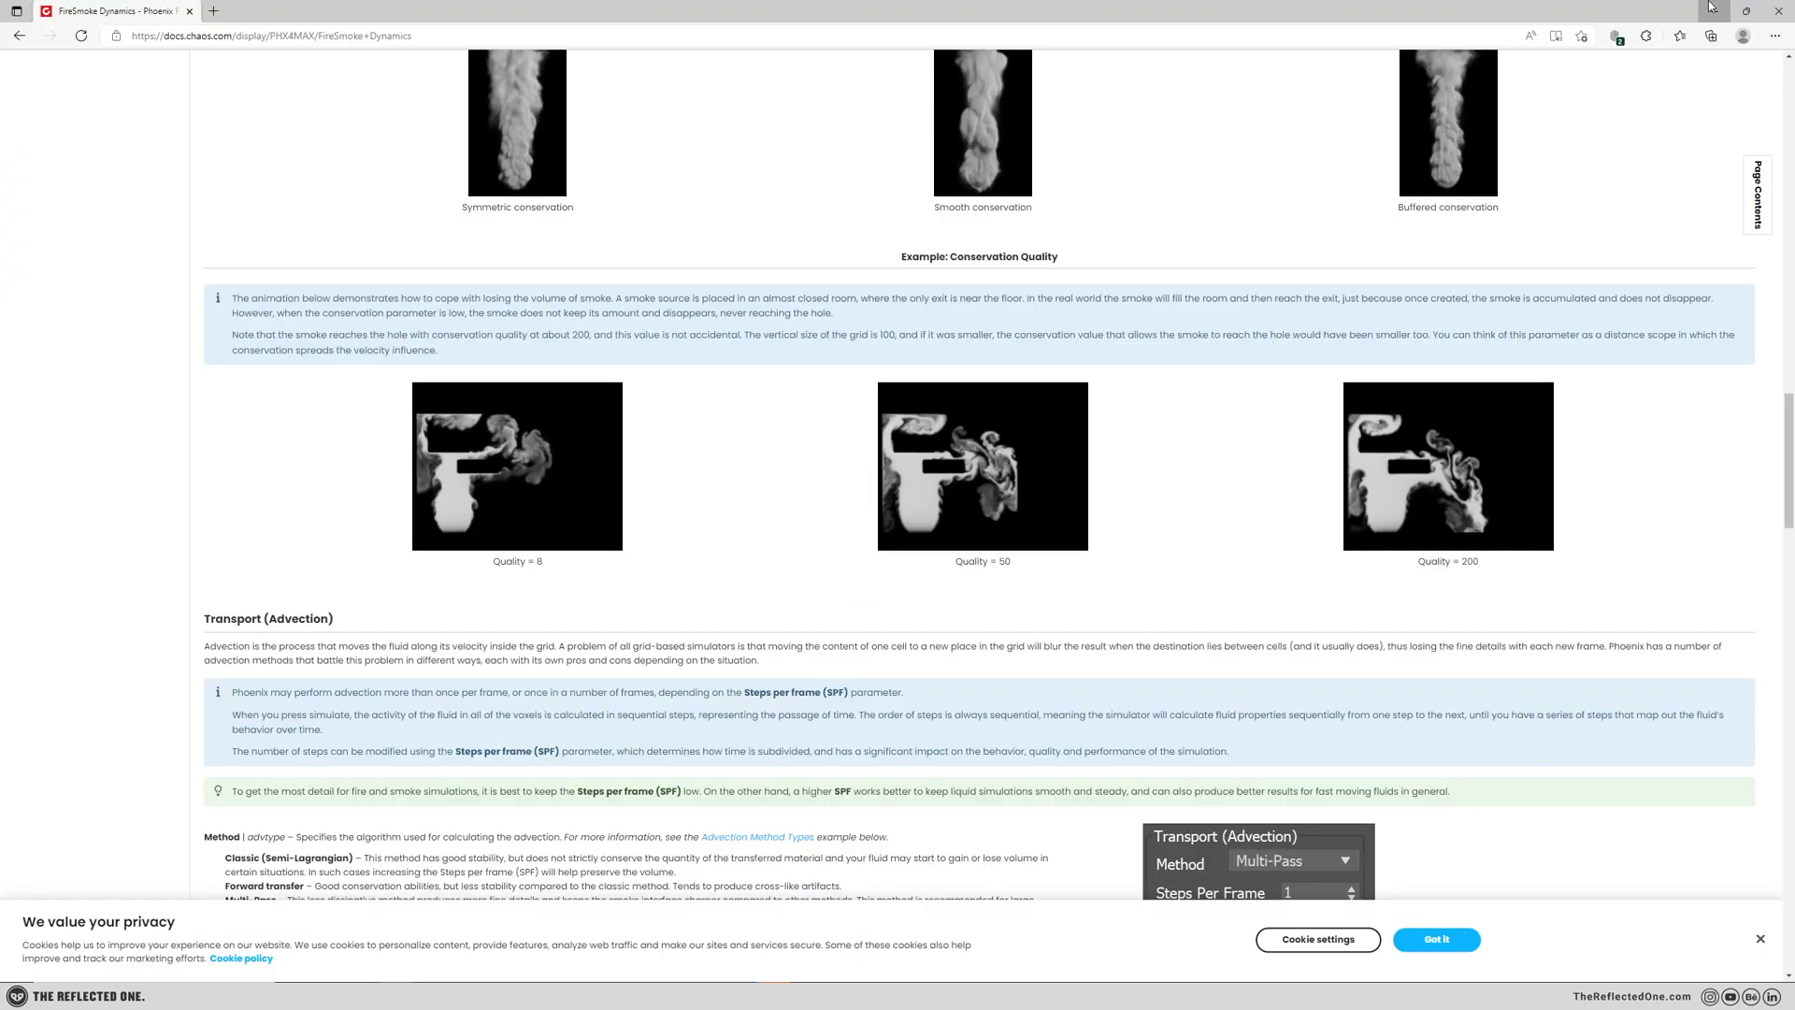
left_click(1770, 7)
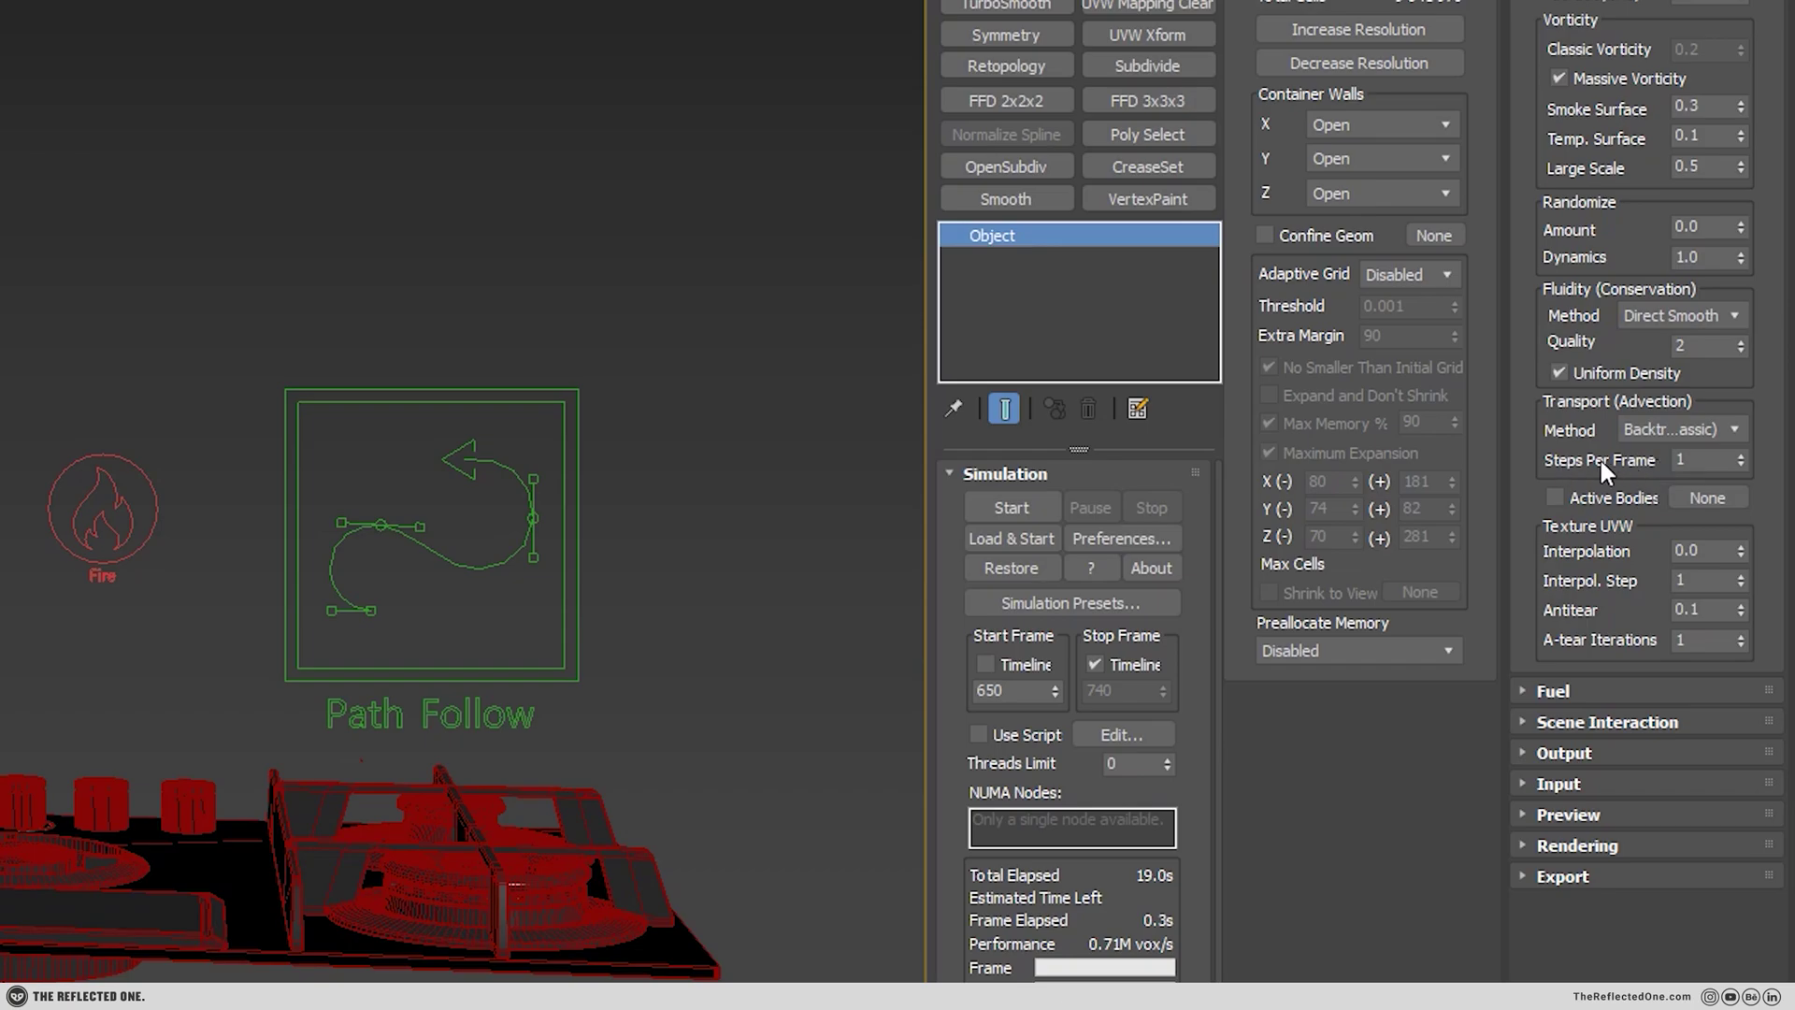
- Check the Steps Per Frame setting against the browser documentation's advection method examples and its guidance on using the lowest possible SPF
double_click(1698, 460)
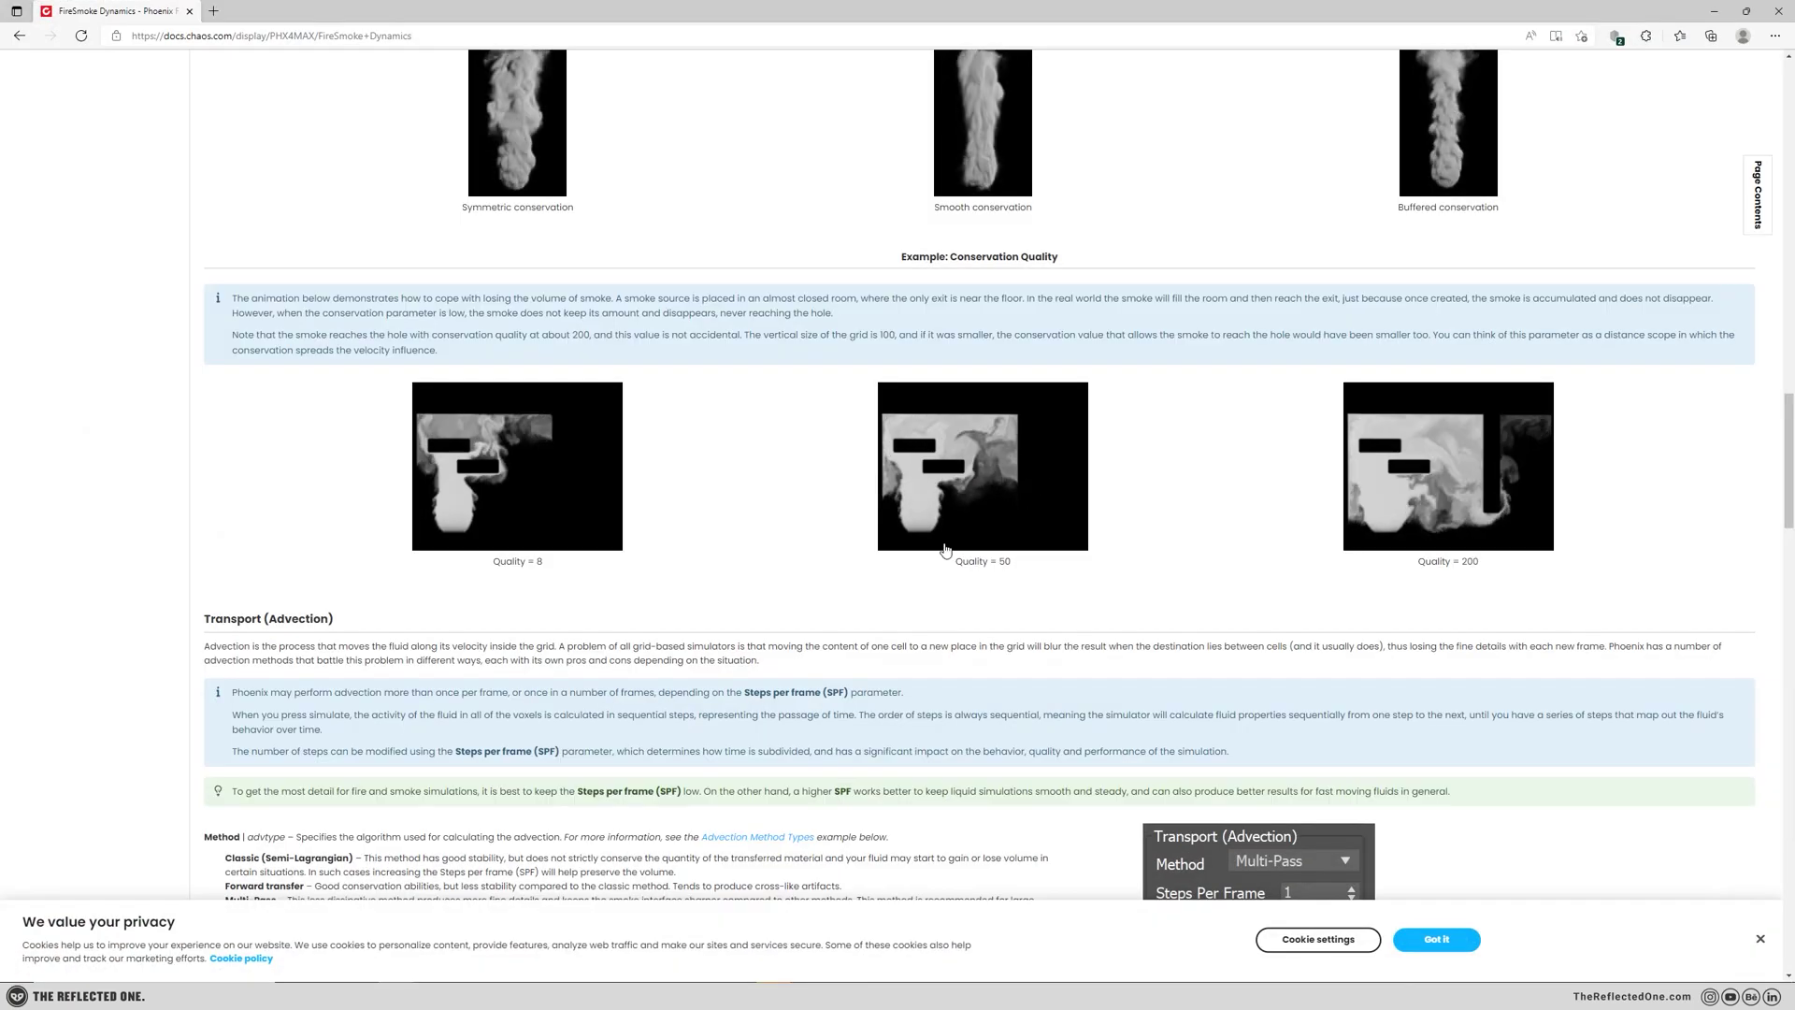
scroll(936, 496, "down", 10)
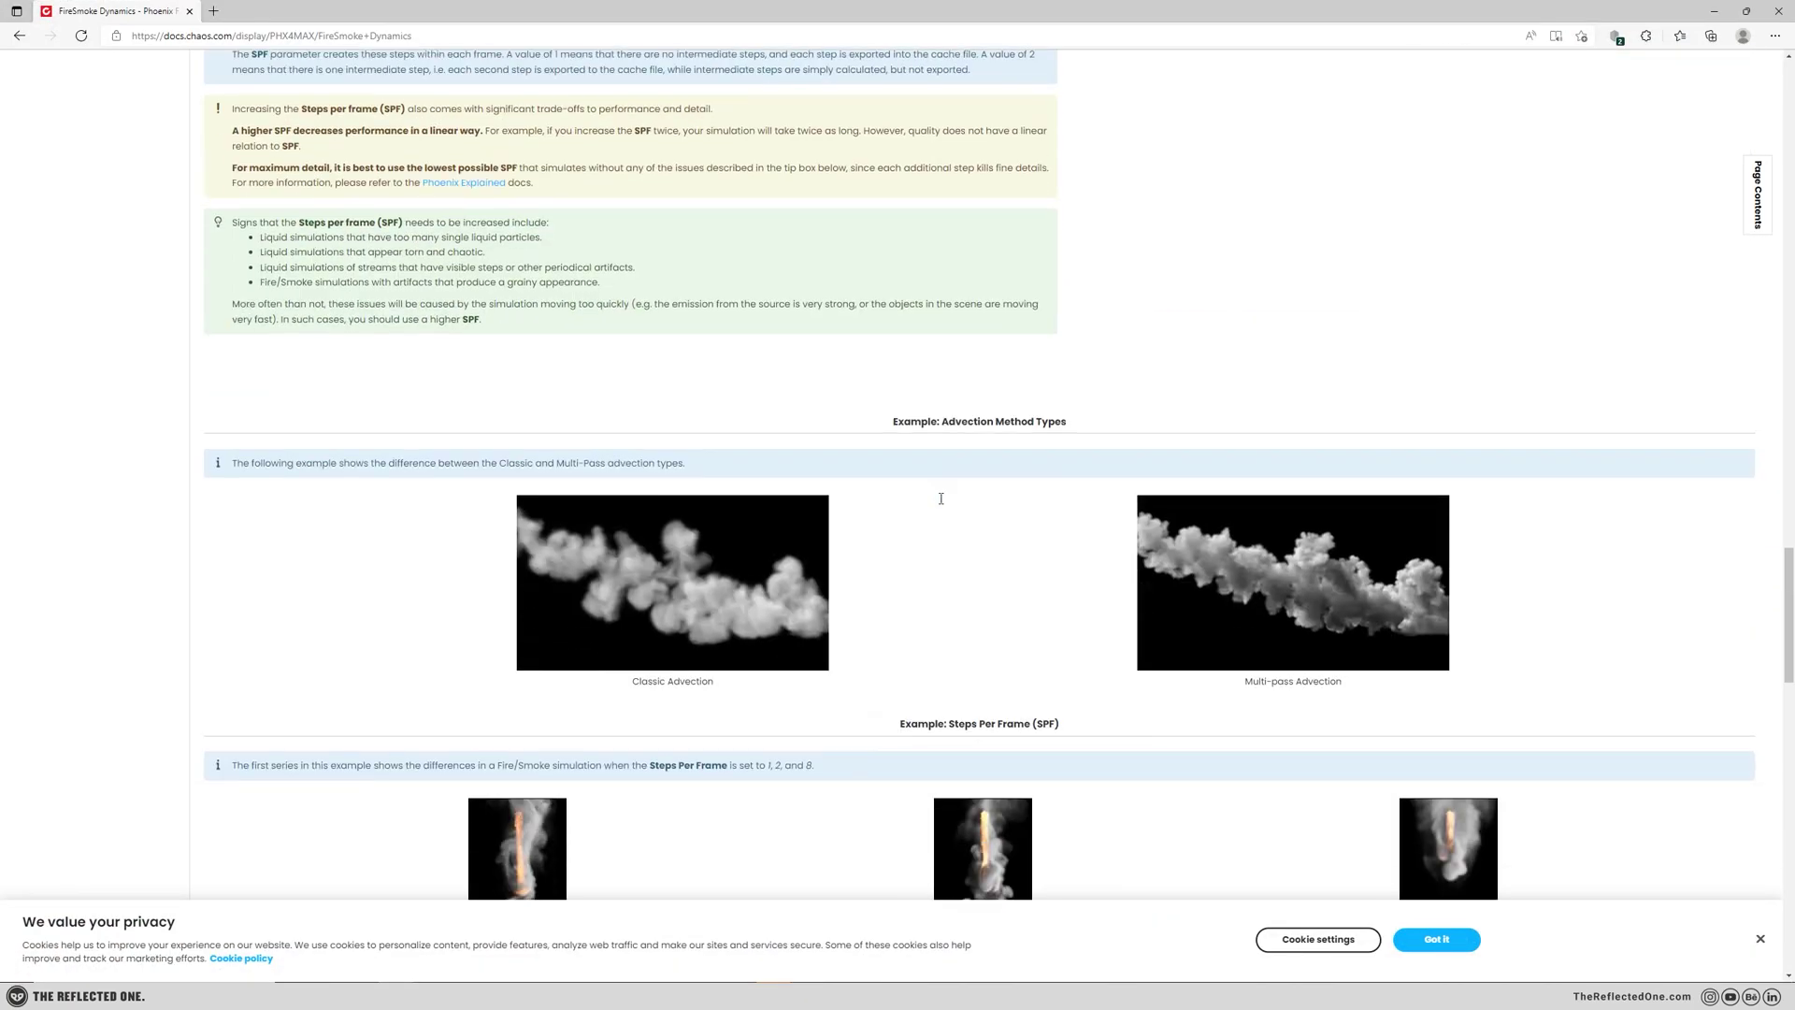
scroll(940, 498, "down", 5)
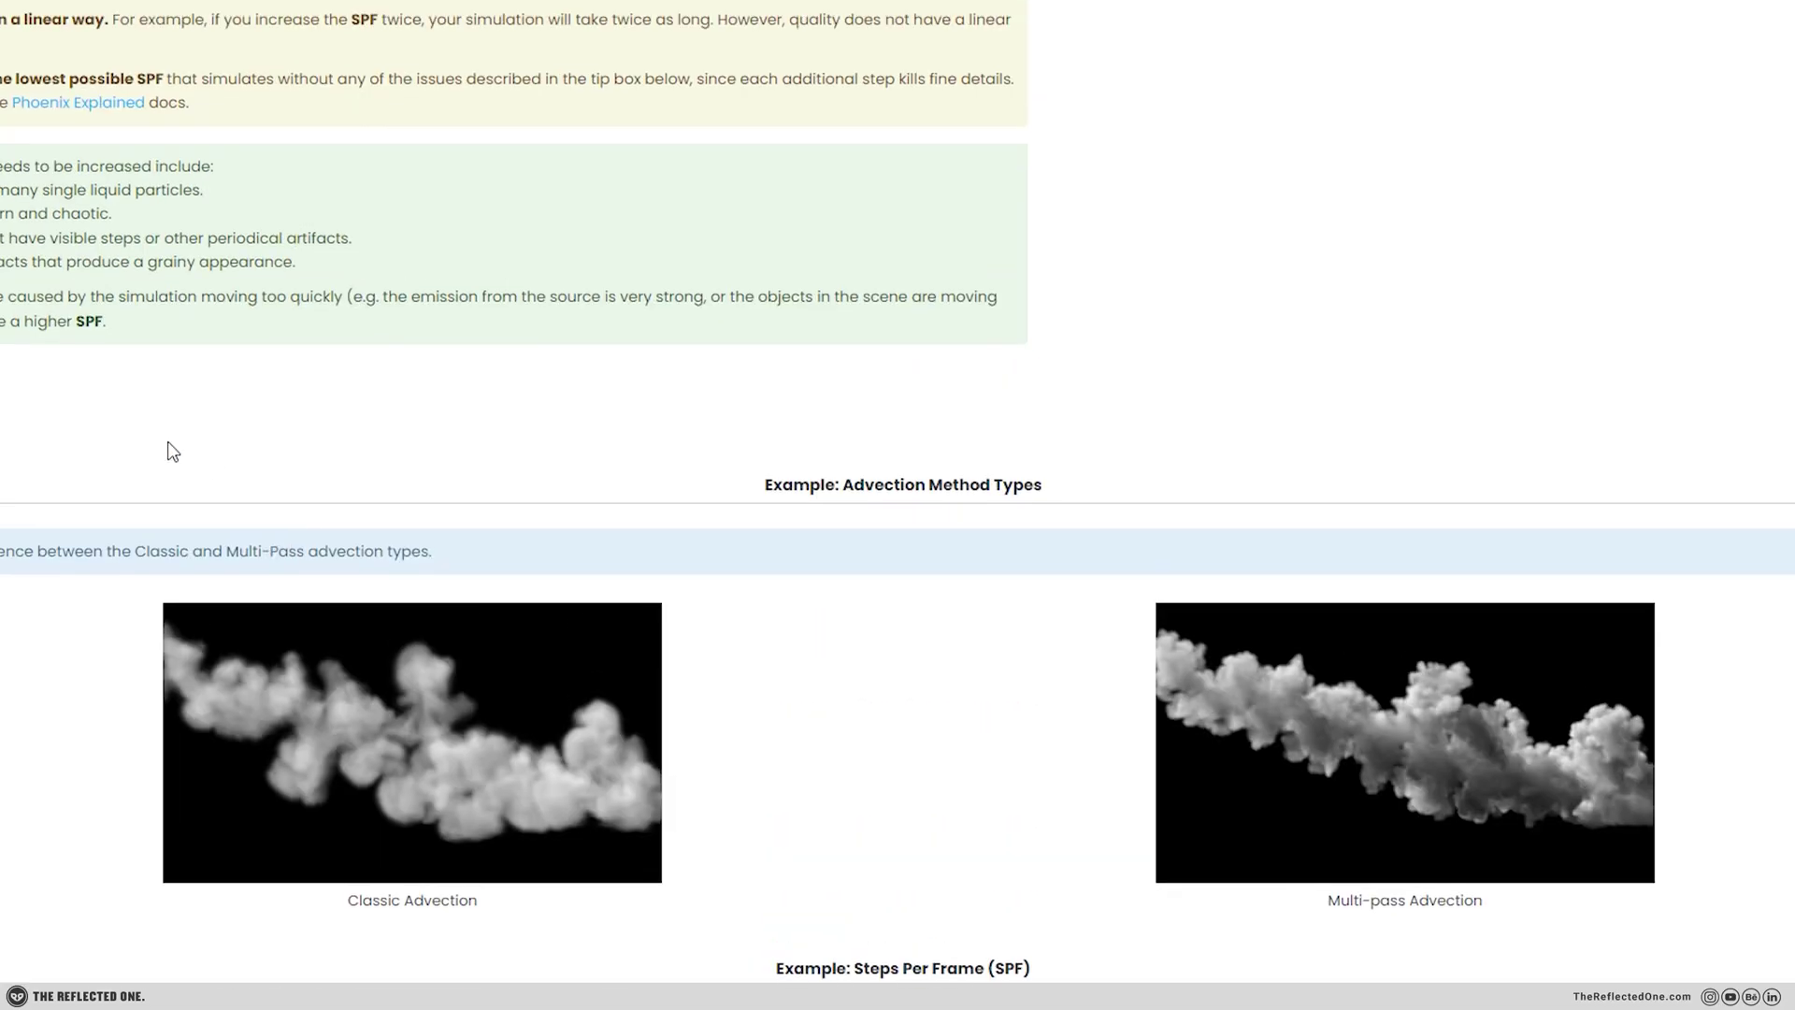
scroll(172, 449, "up", 4)
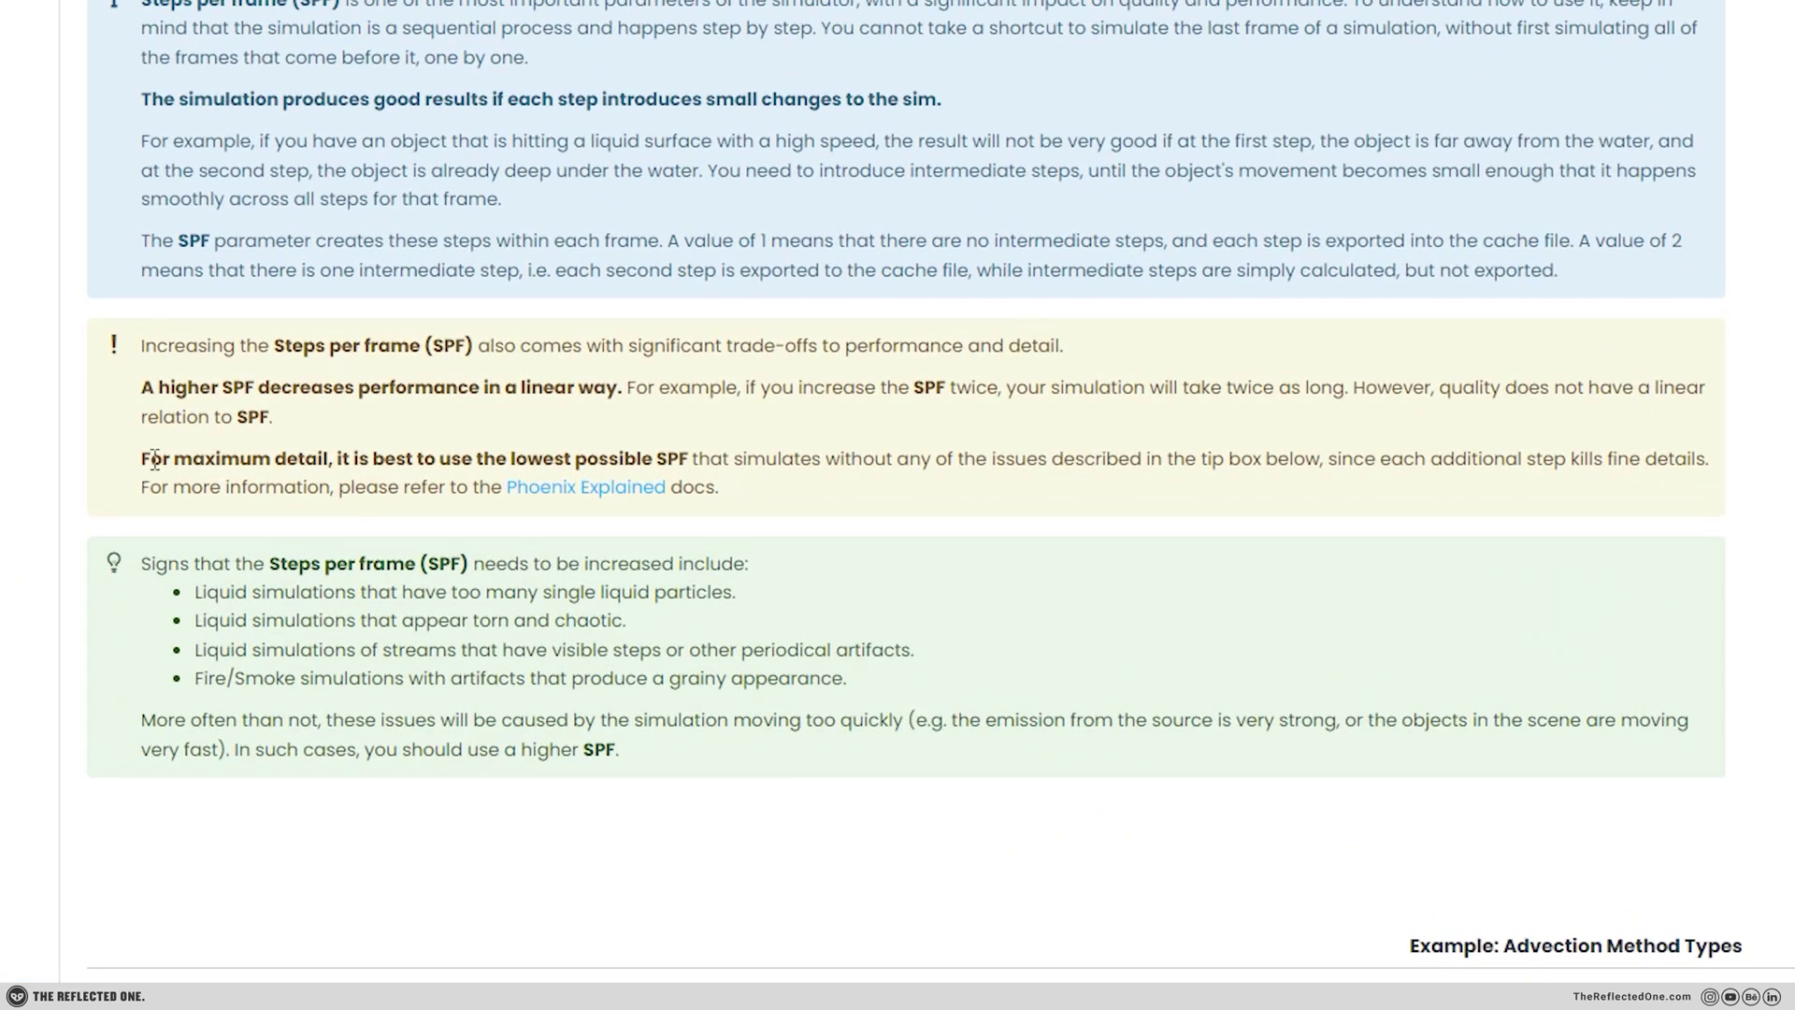
left_click_drag(155, 458, 691, 463)
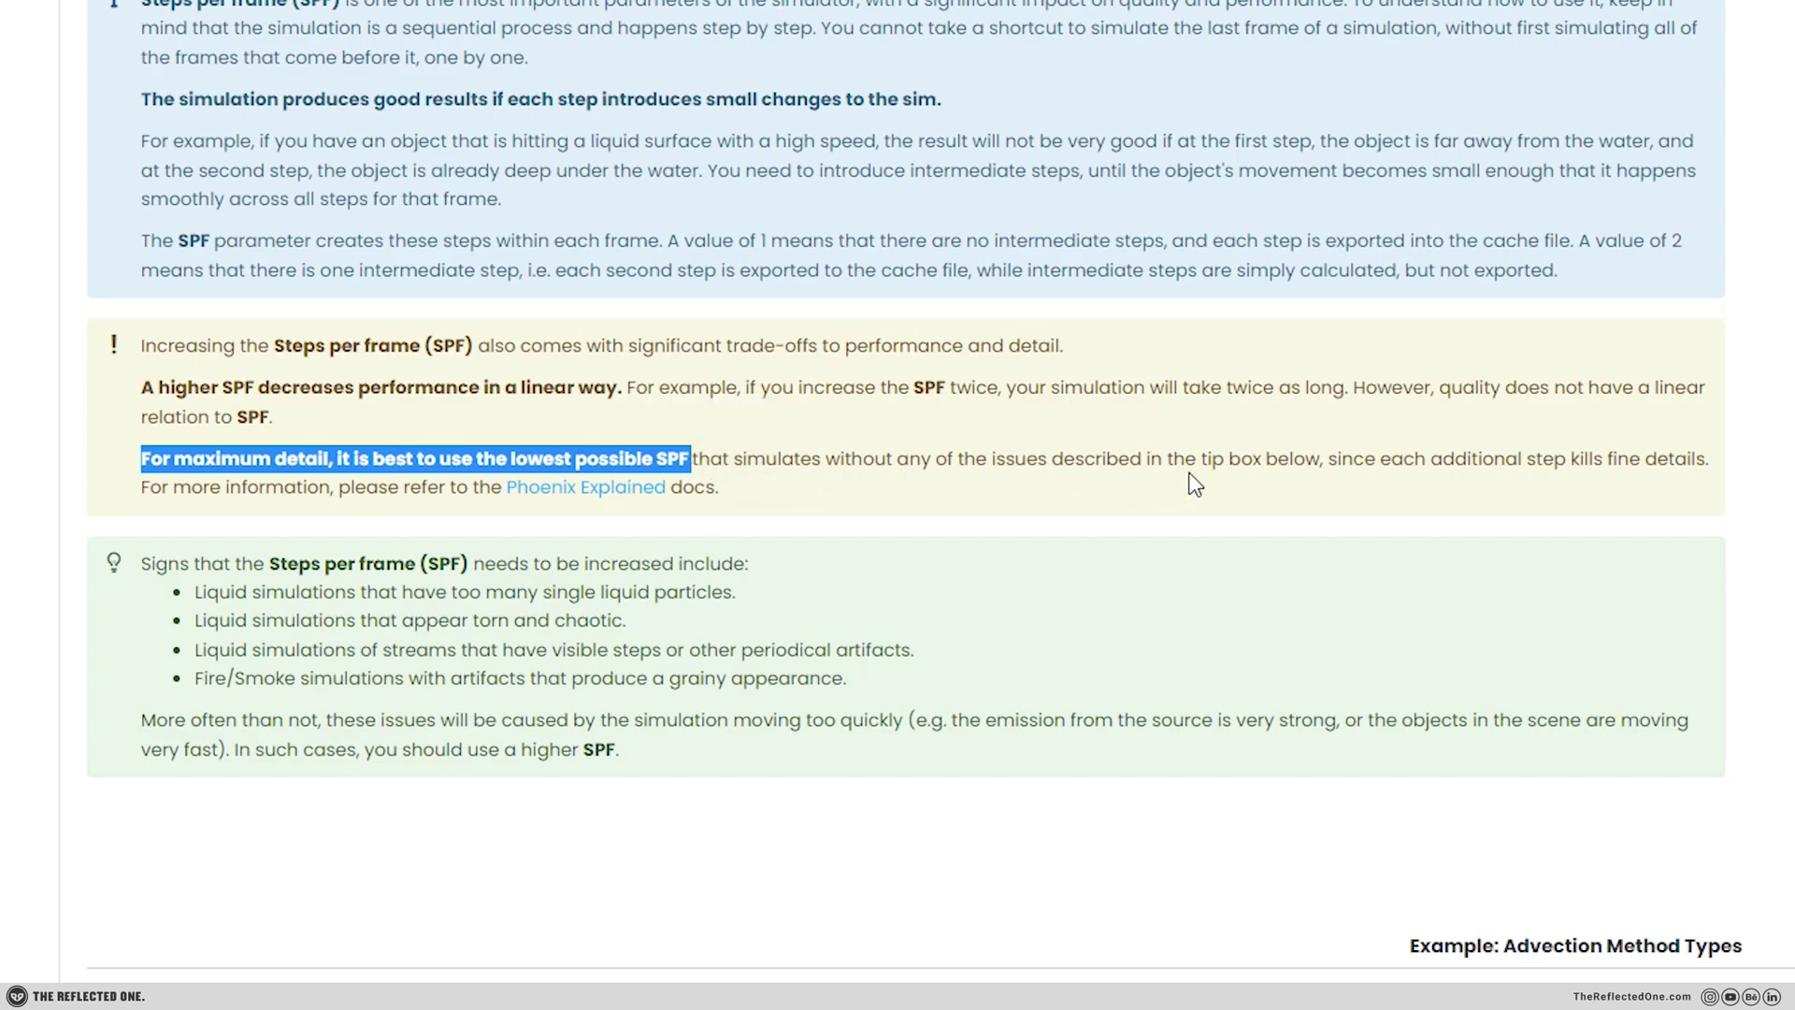
left_click_drag(1331, 458, 1575, 459)
double_click(1586, 459)
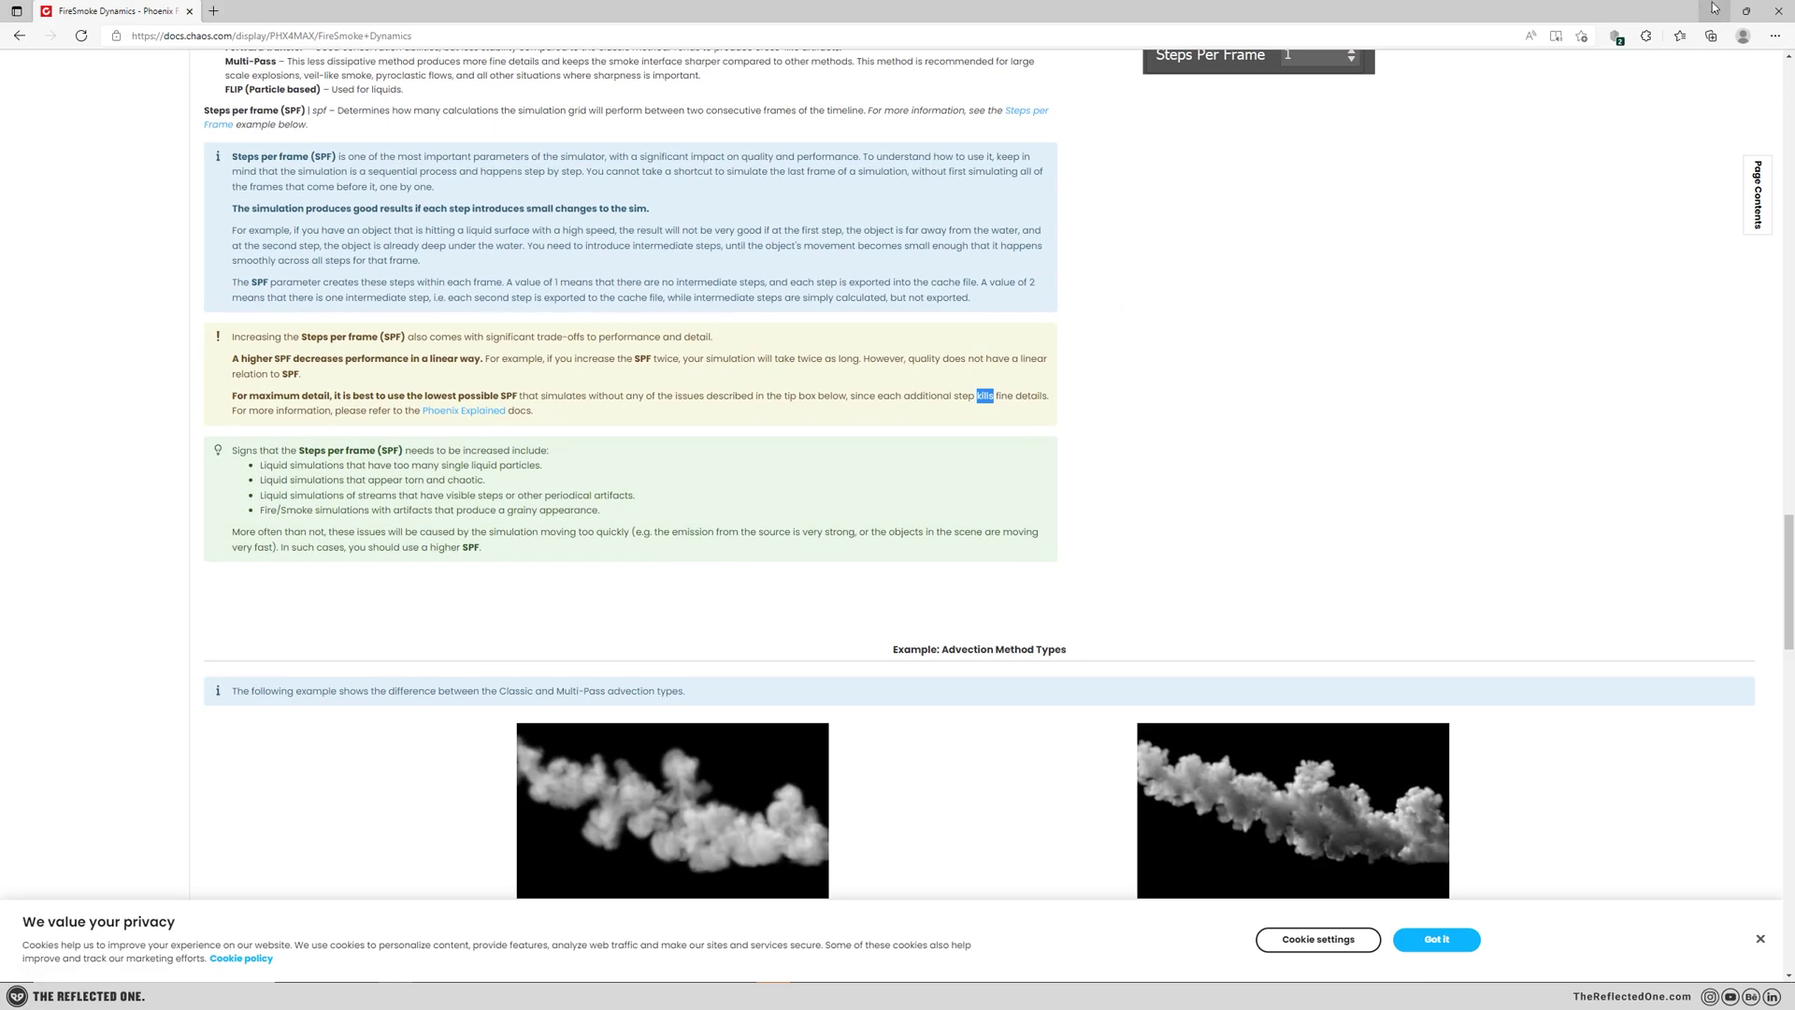
left_click(1713, 9)
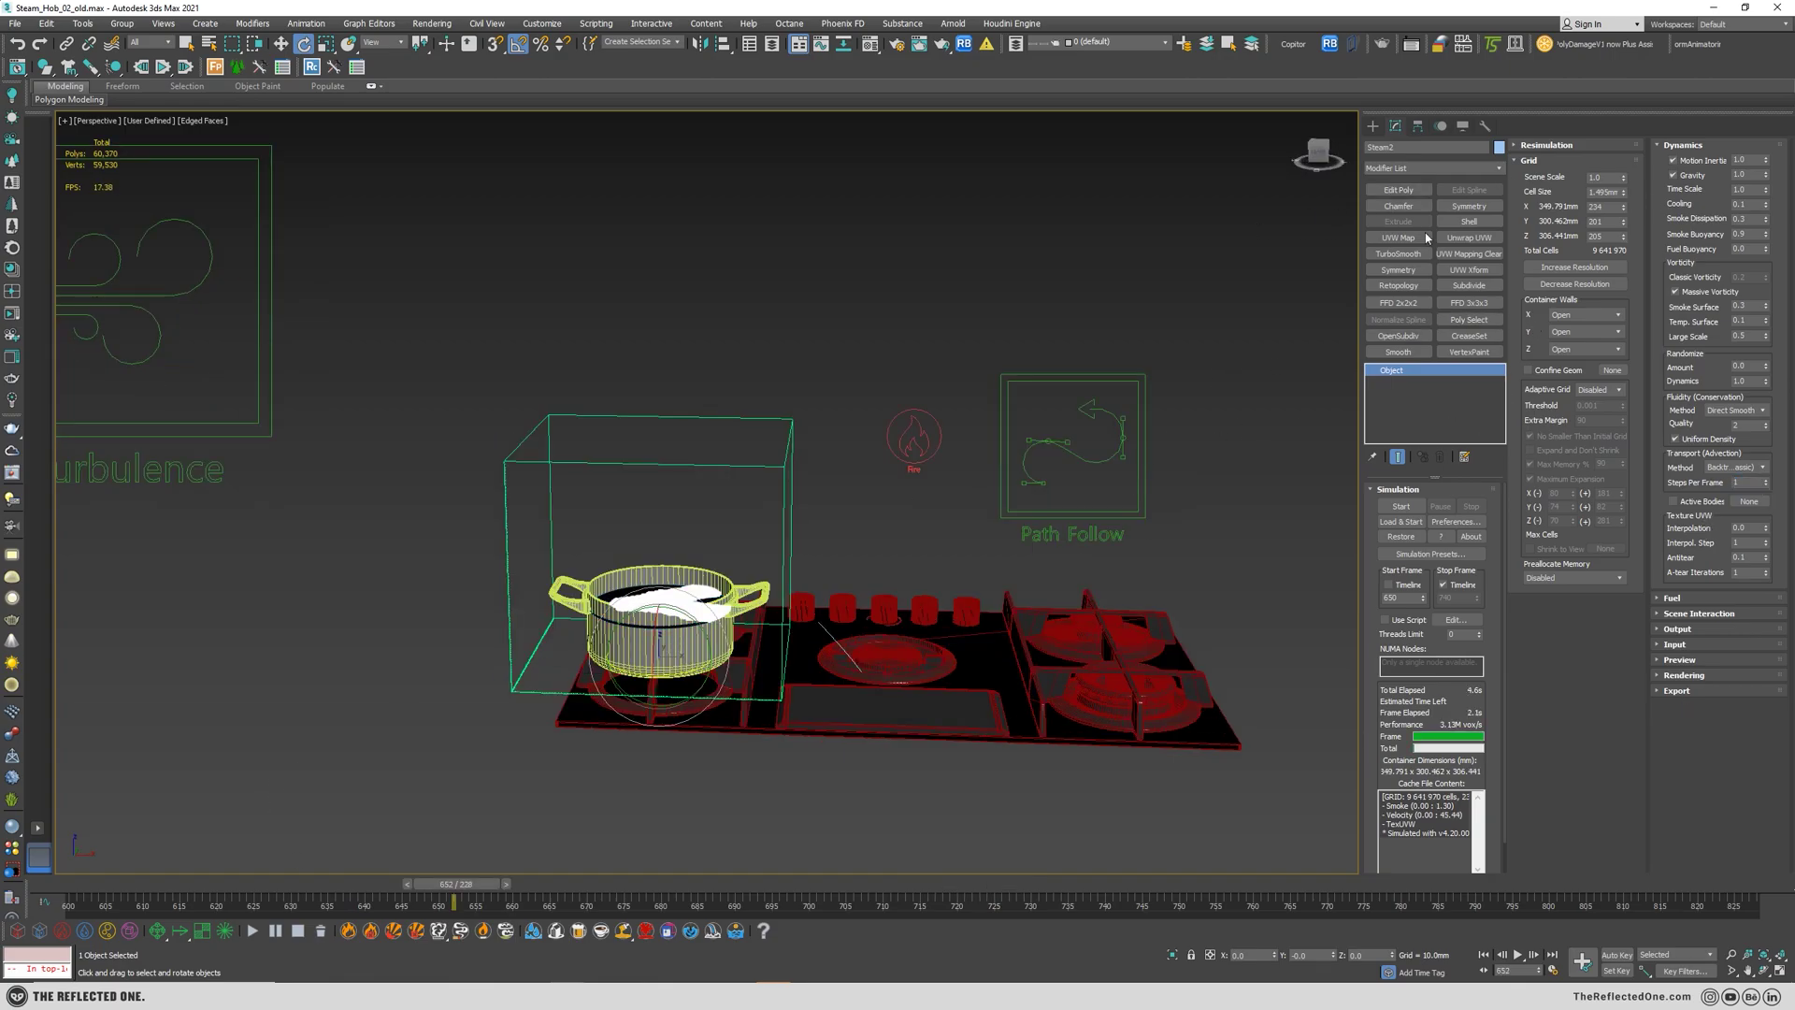
- Set the simulator grid's Cell Size to 5.292 mm and run a test simulation, stopping it at about frame 686
left_click_drag(1623, 188, 1627, 33)
left_click(252, 930)
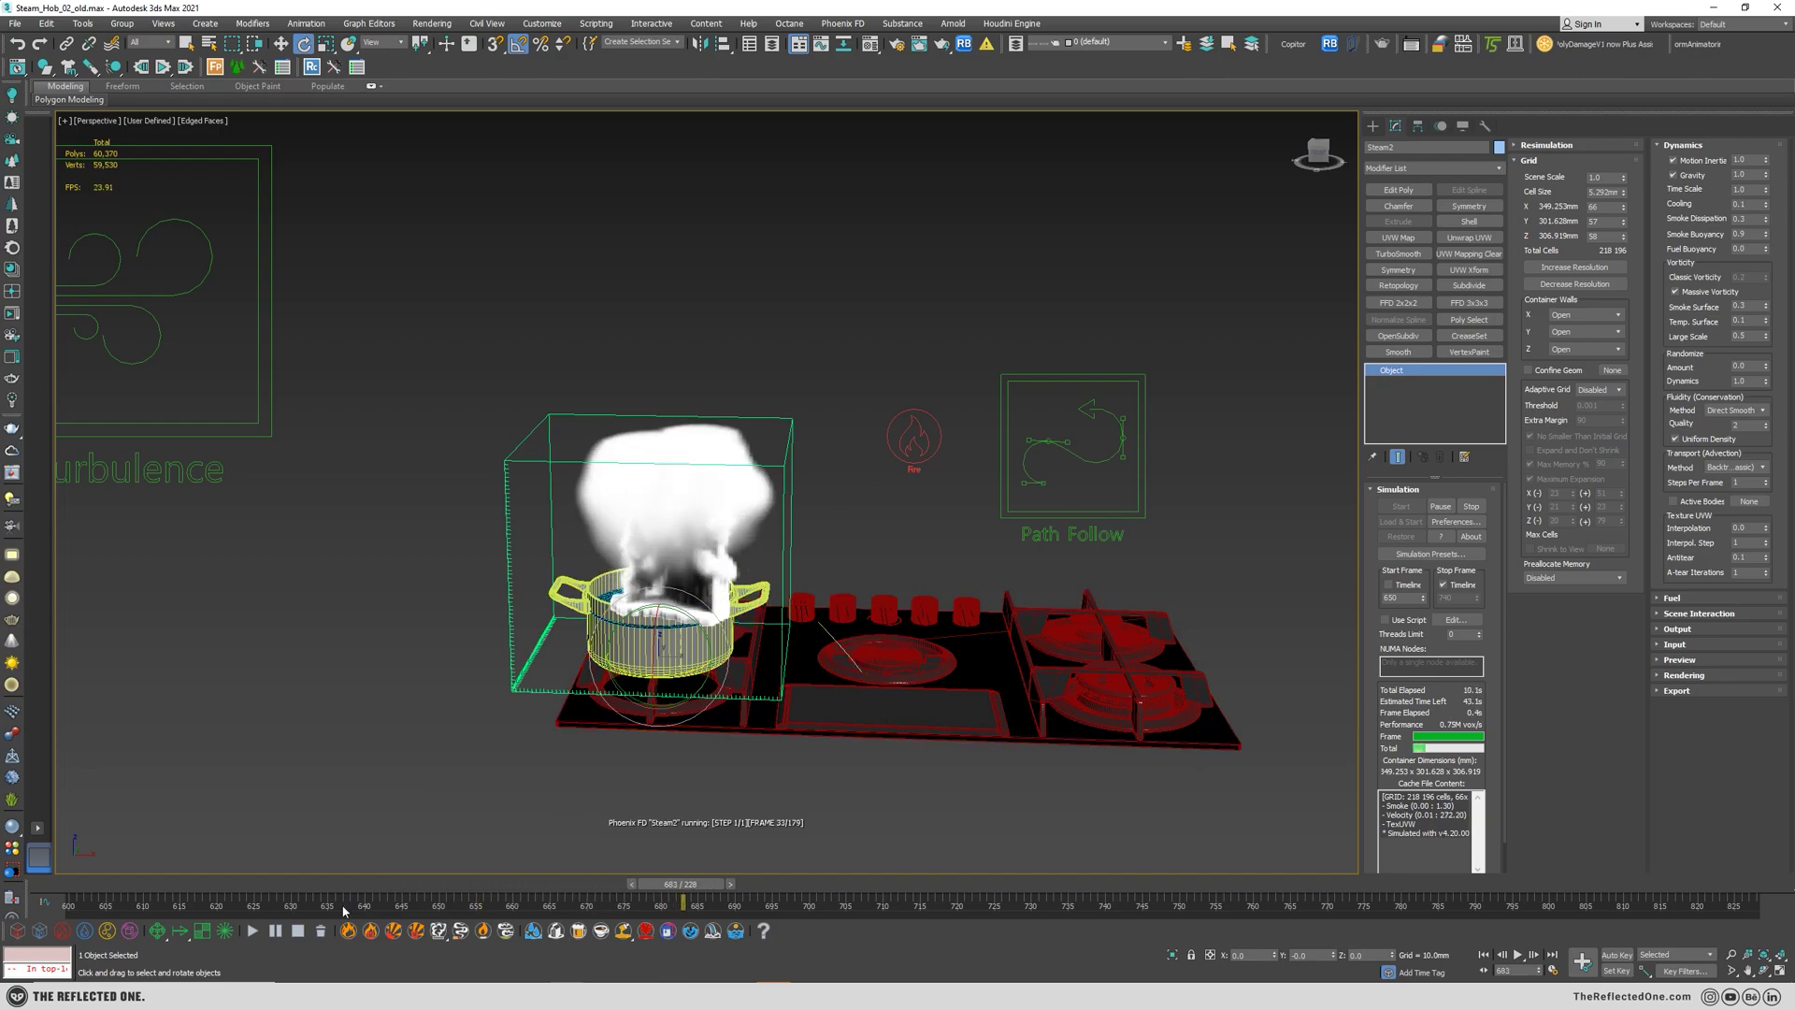
left_click(297, 930)
middle_click_drag(739, 570, 776, 525, "alt")
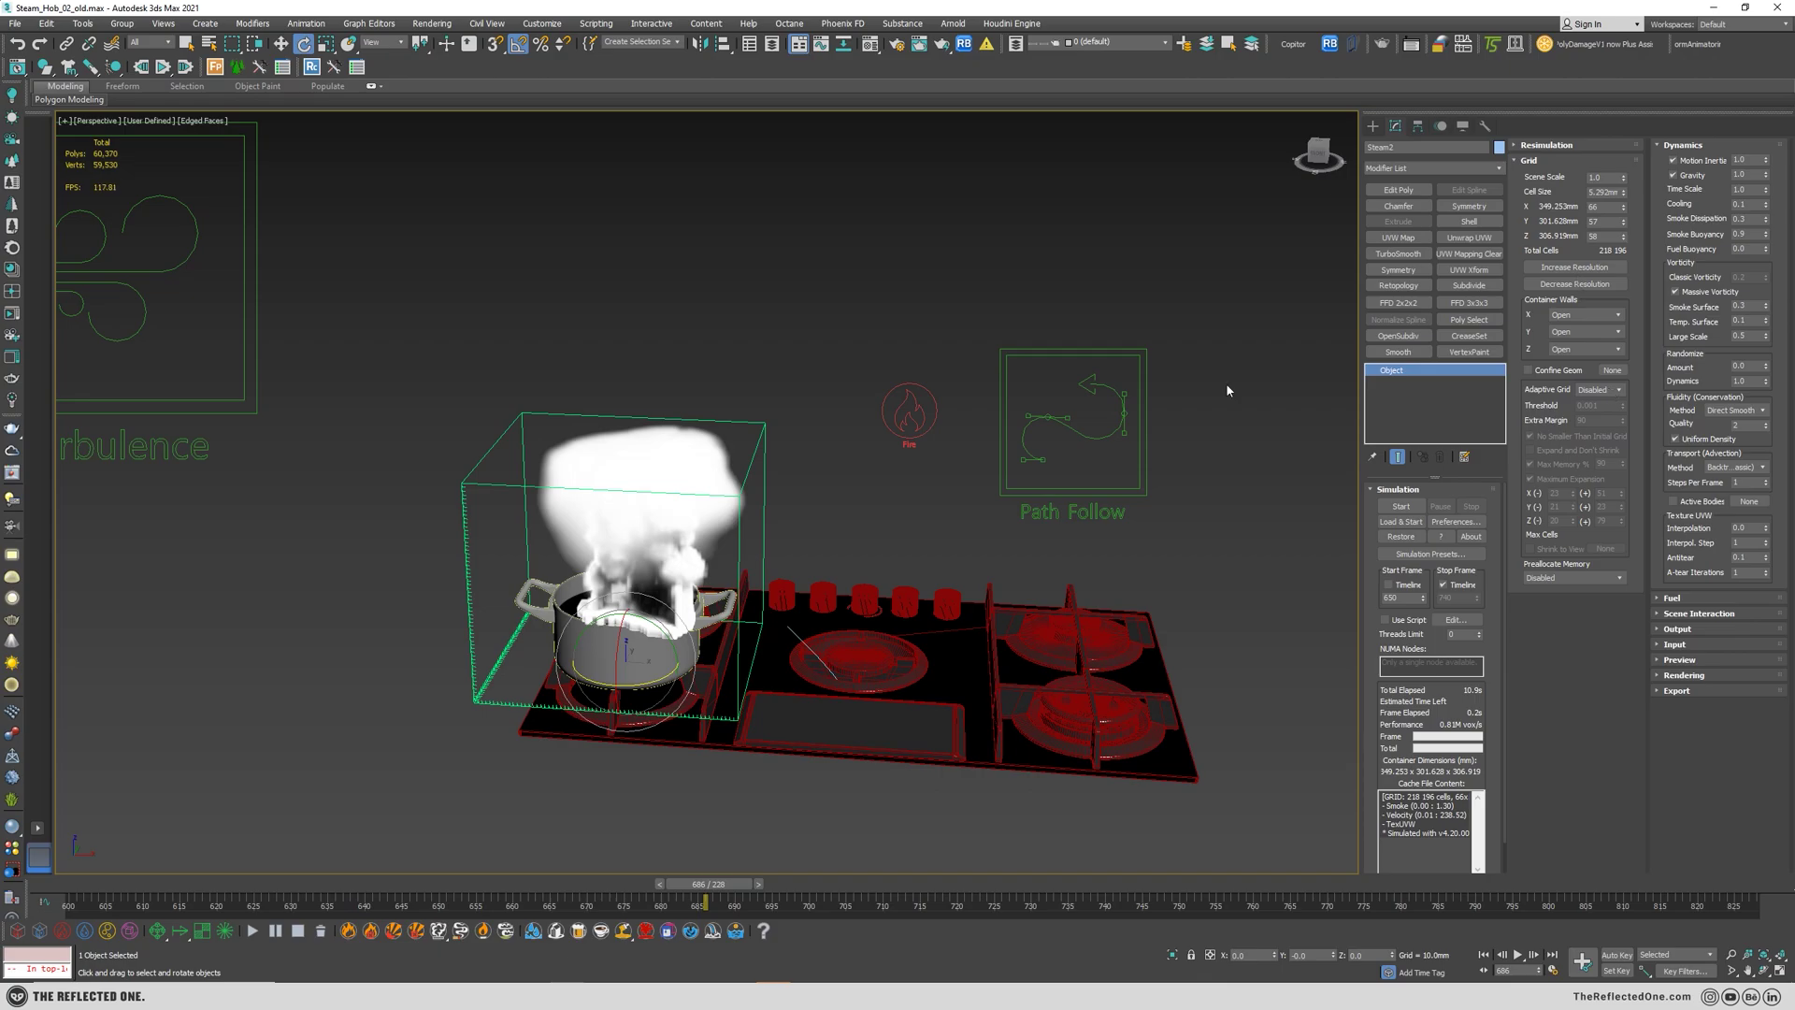
- Rotate the steam simulator about its vertical axis to align it better with the hob and reposition it near the pot
middle_click_drag(1228, 391, 687, 668, "alt")
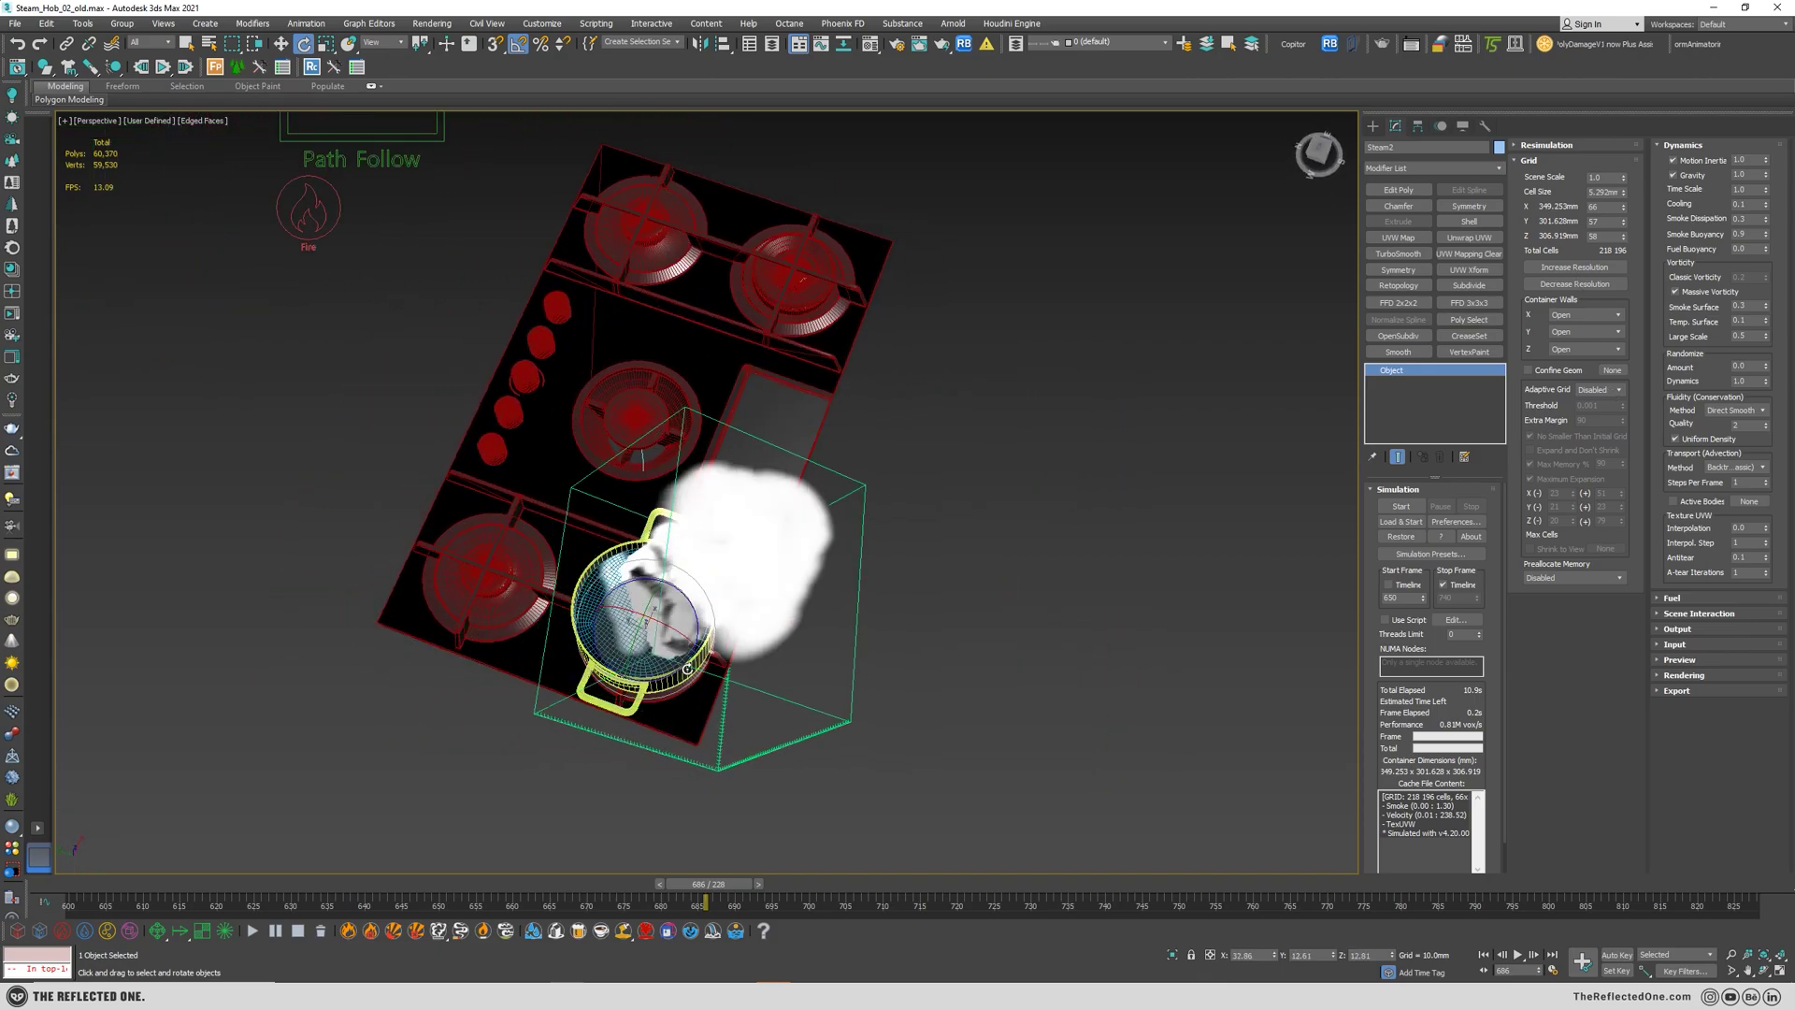
left_click_drag(687, 668, 695, 670)
key("ctrl+z")
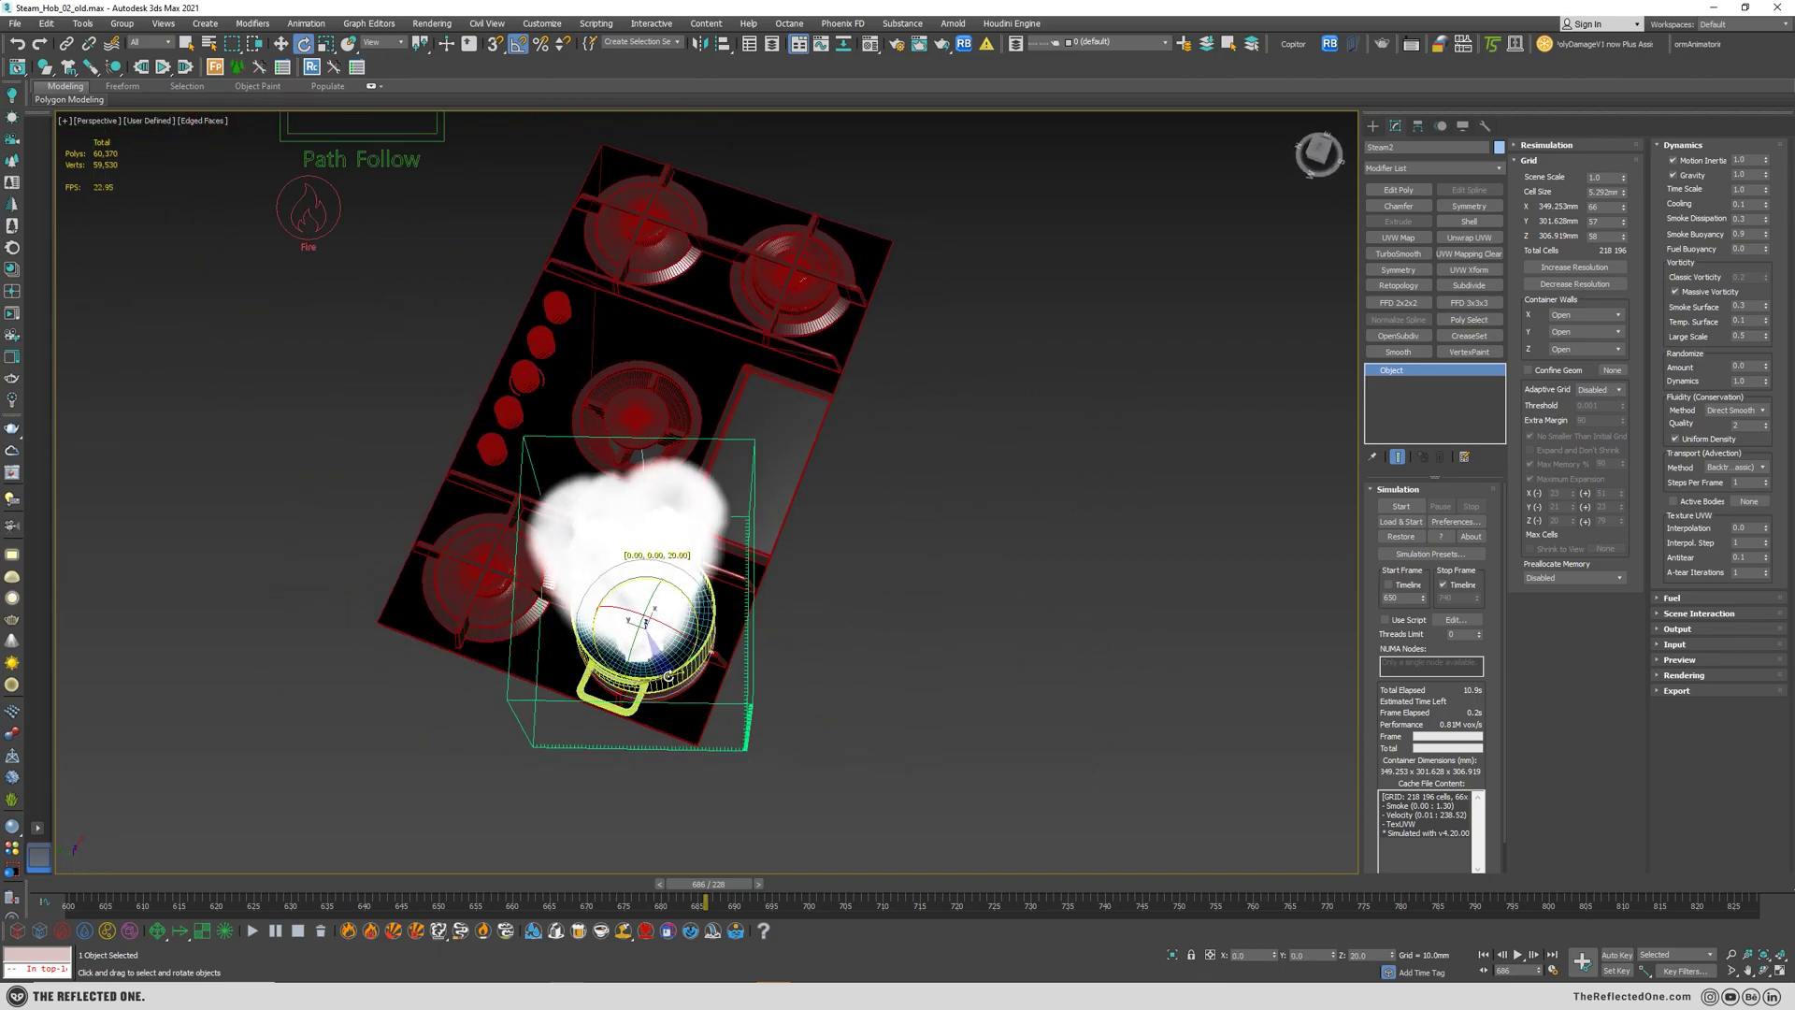
key("w")
left_click_drag(634, 596, 637, 555)
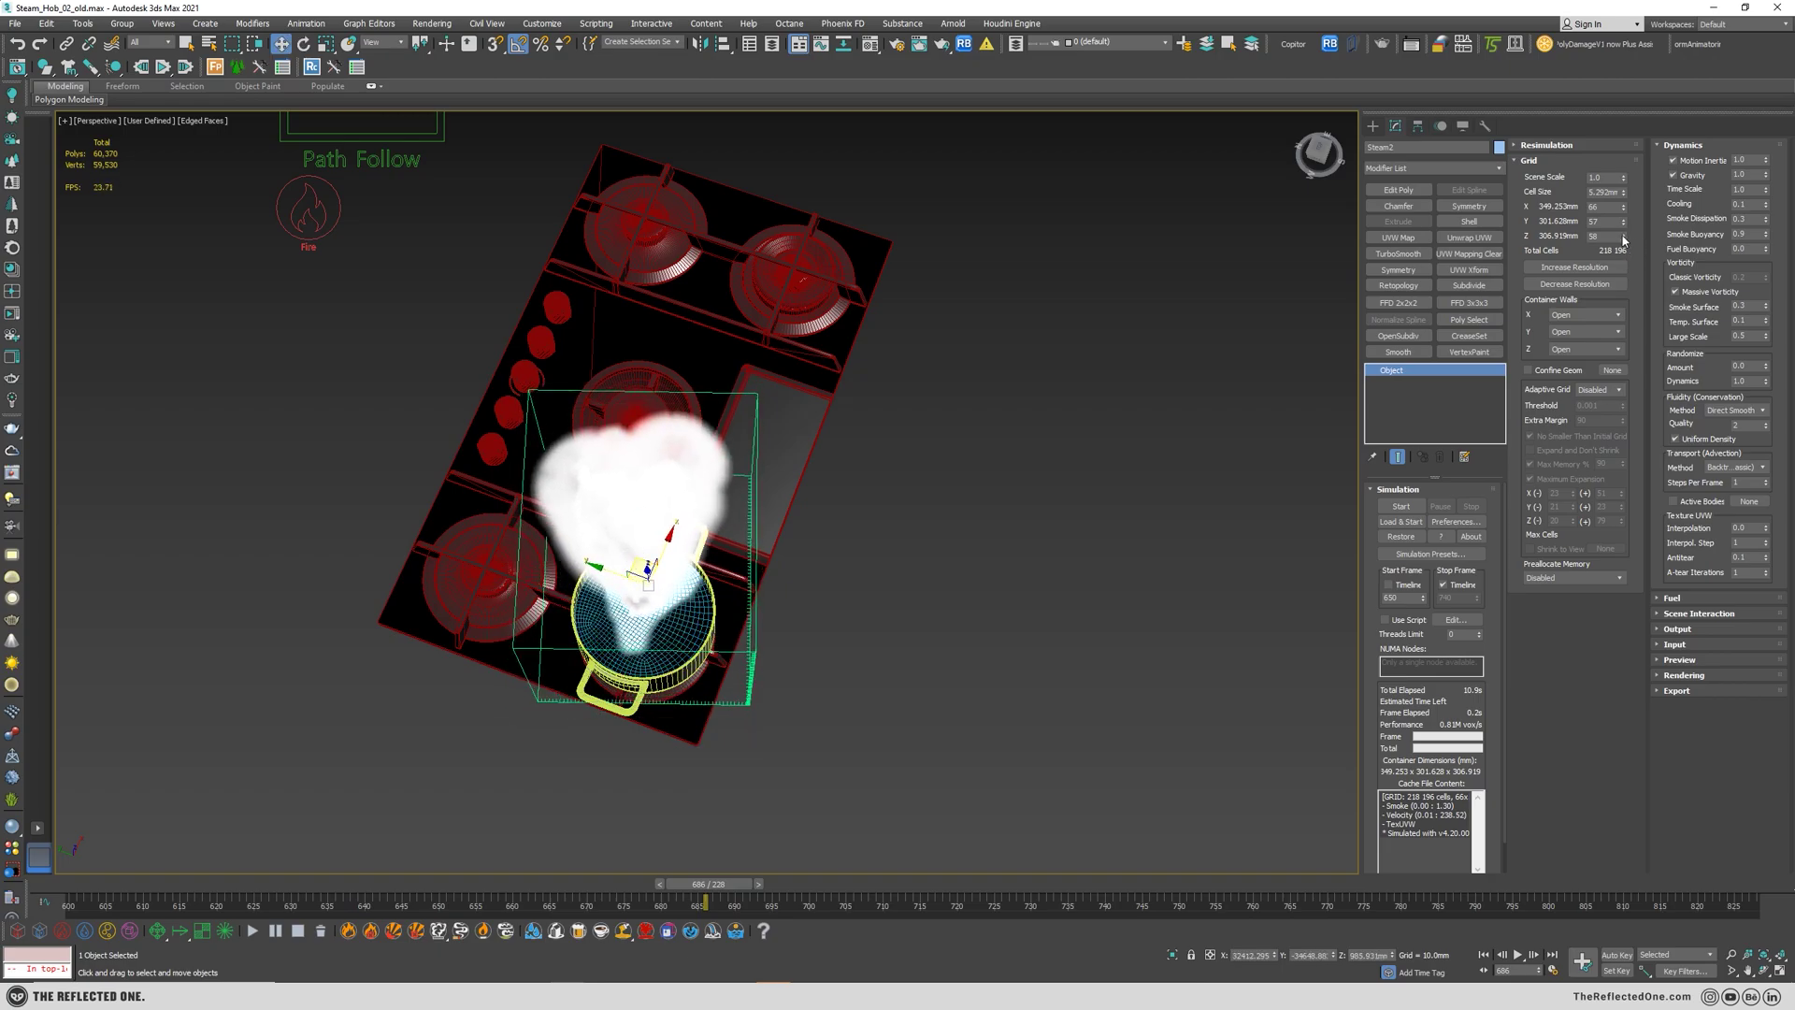
- Enlarge the simulator grid to 121 cells in X and 63 in Y, and shift it along the hob to cover the pot and centre burner
left_click_drag(1625, 225, 1623, 168)
middle_click_drag(845, 403, 722, 329, "alt")
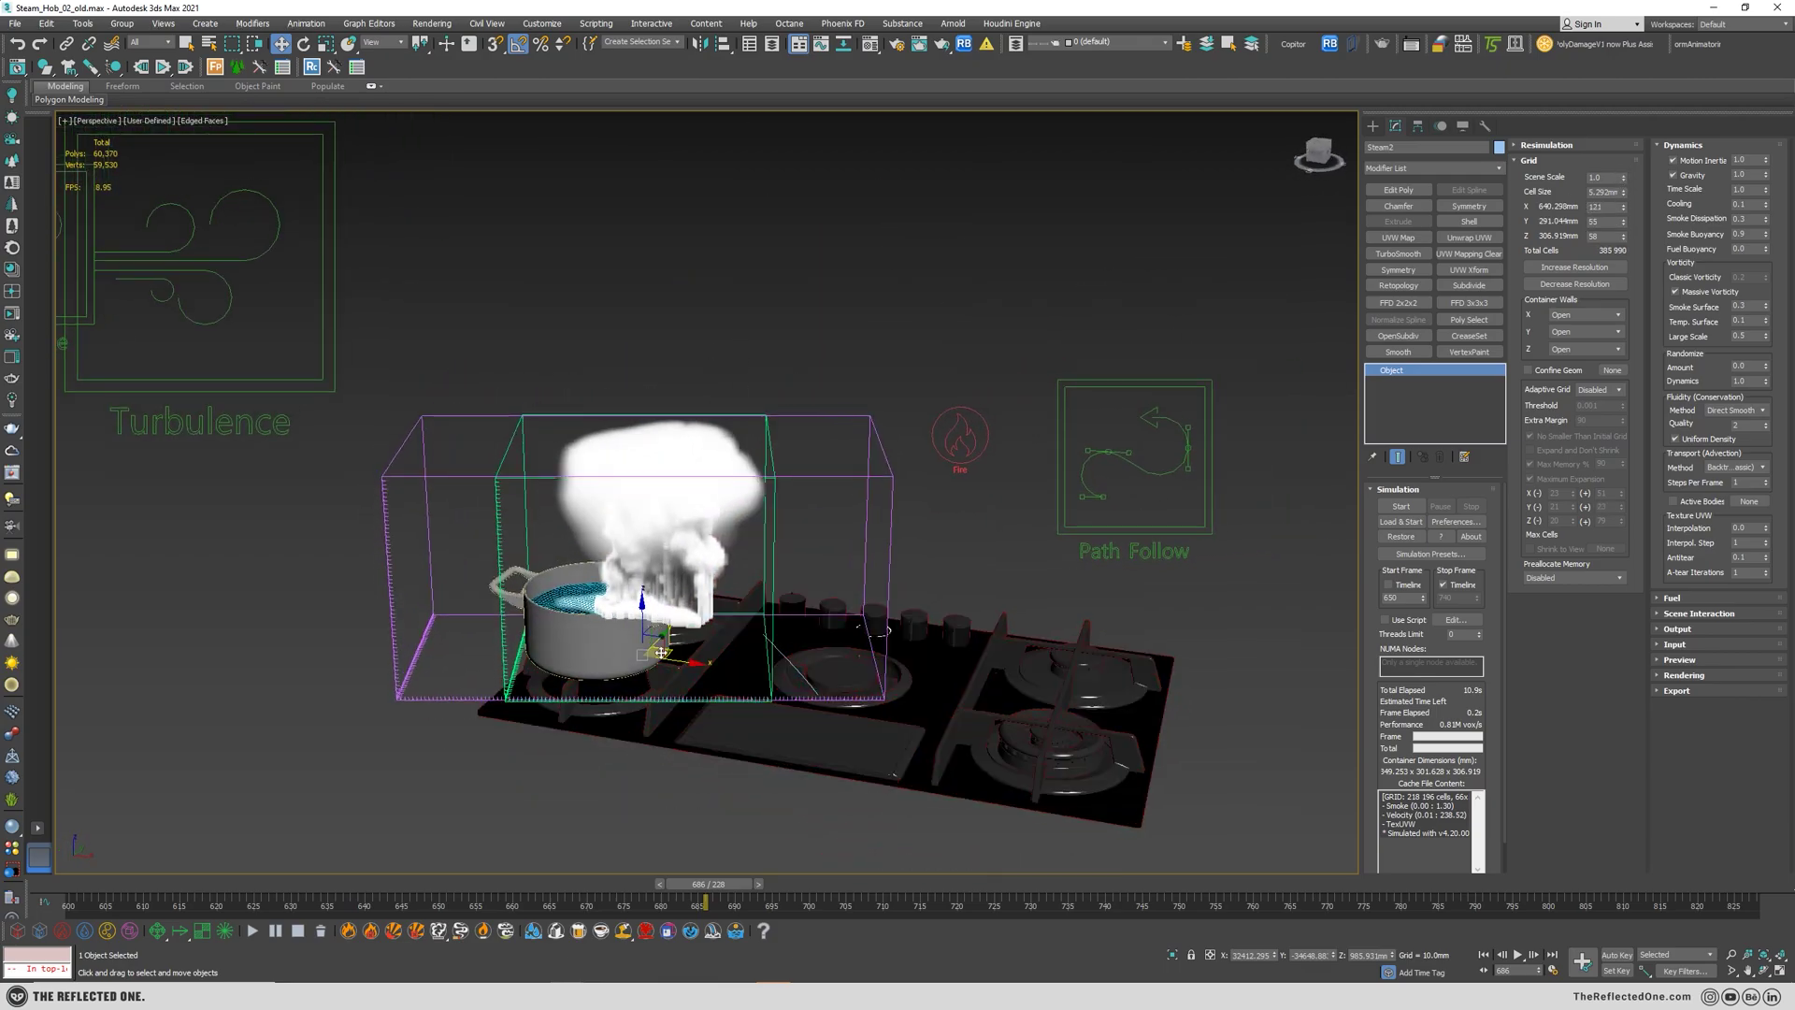
scroll(661, 651, "up", 5)
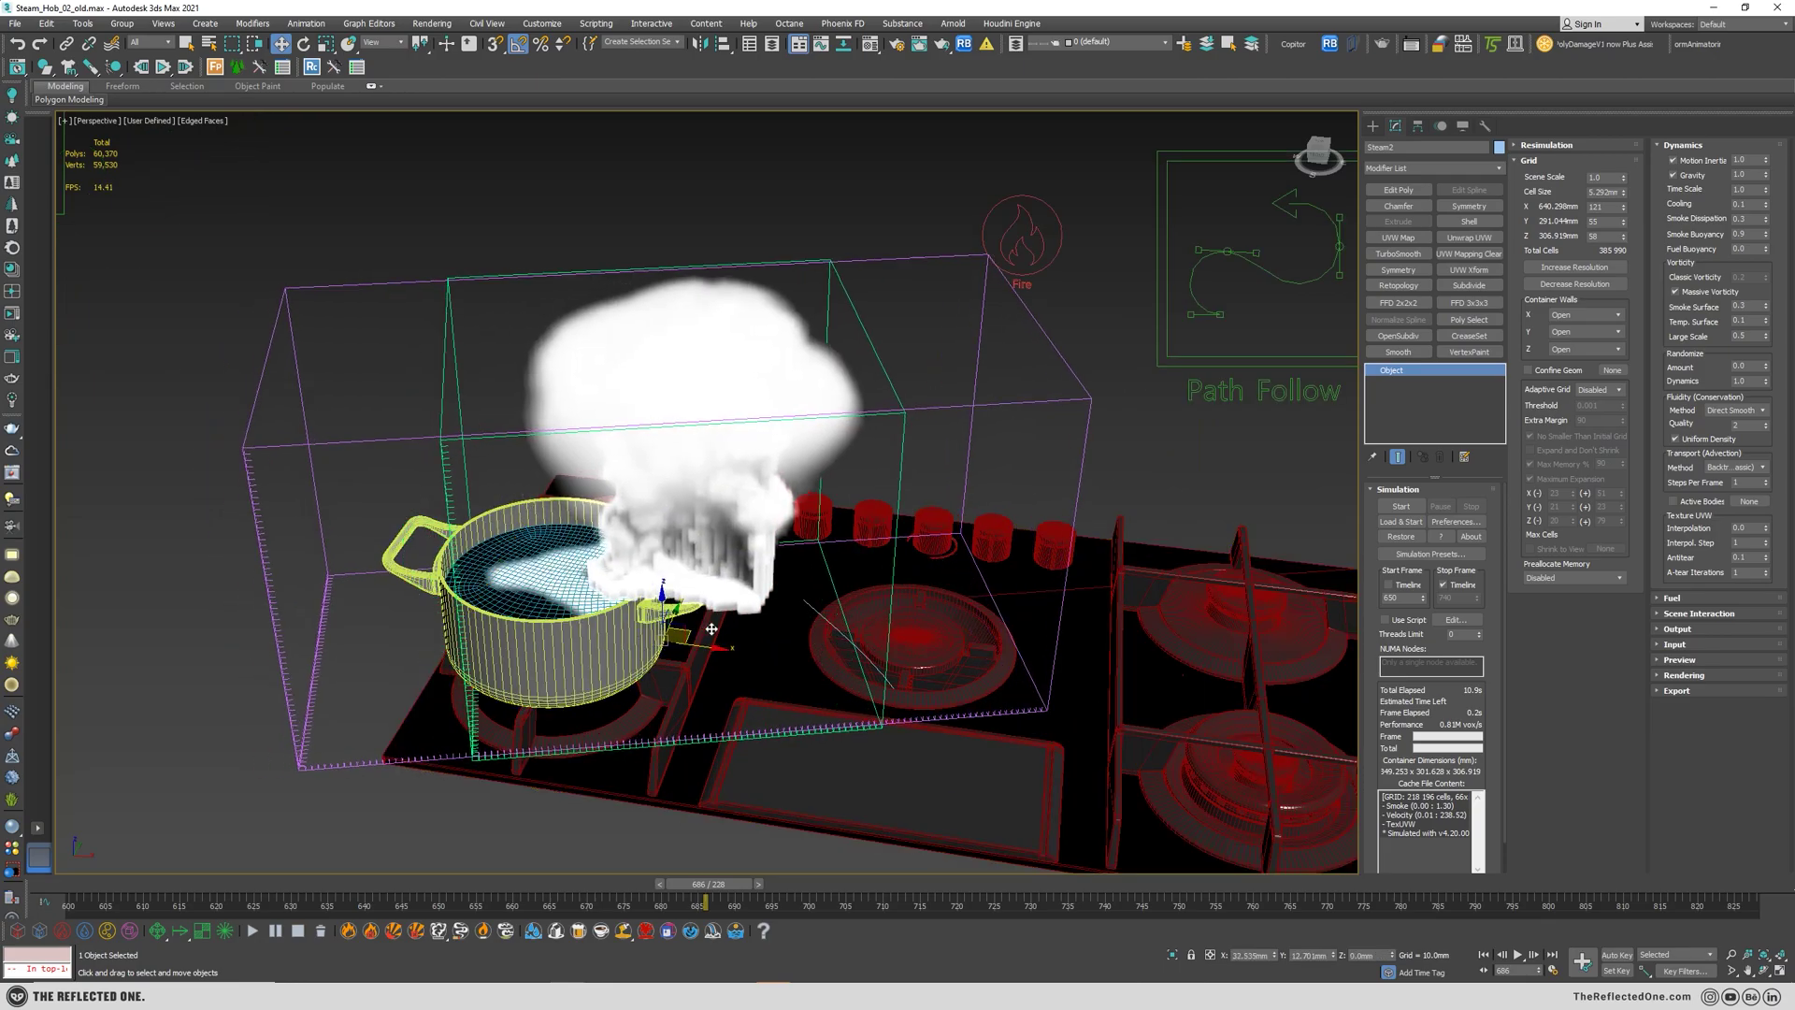
left_click_drag(712, 628, 791, 630)
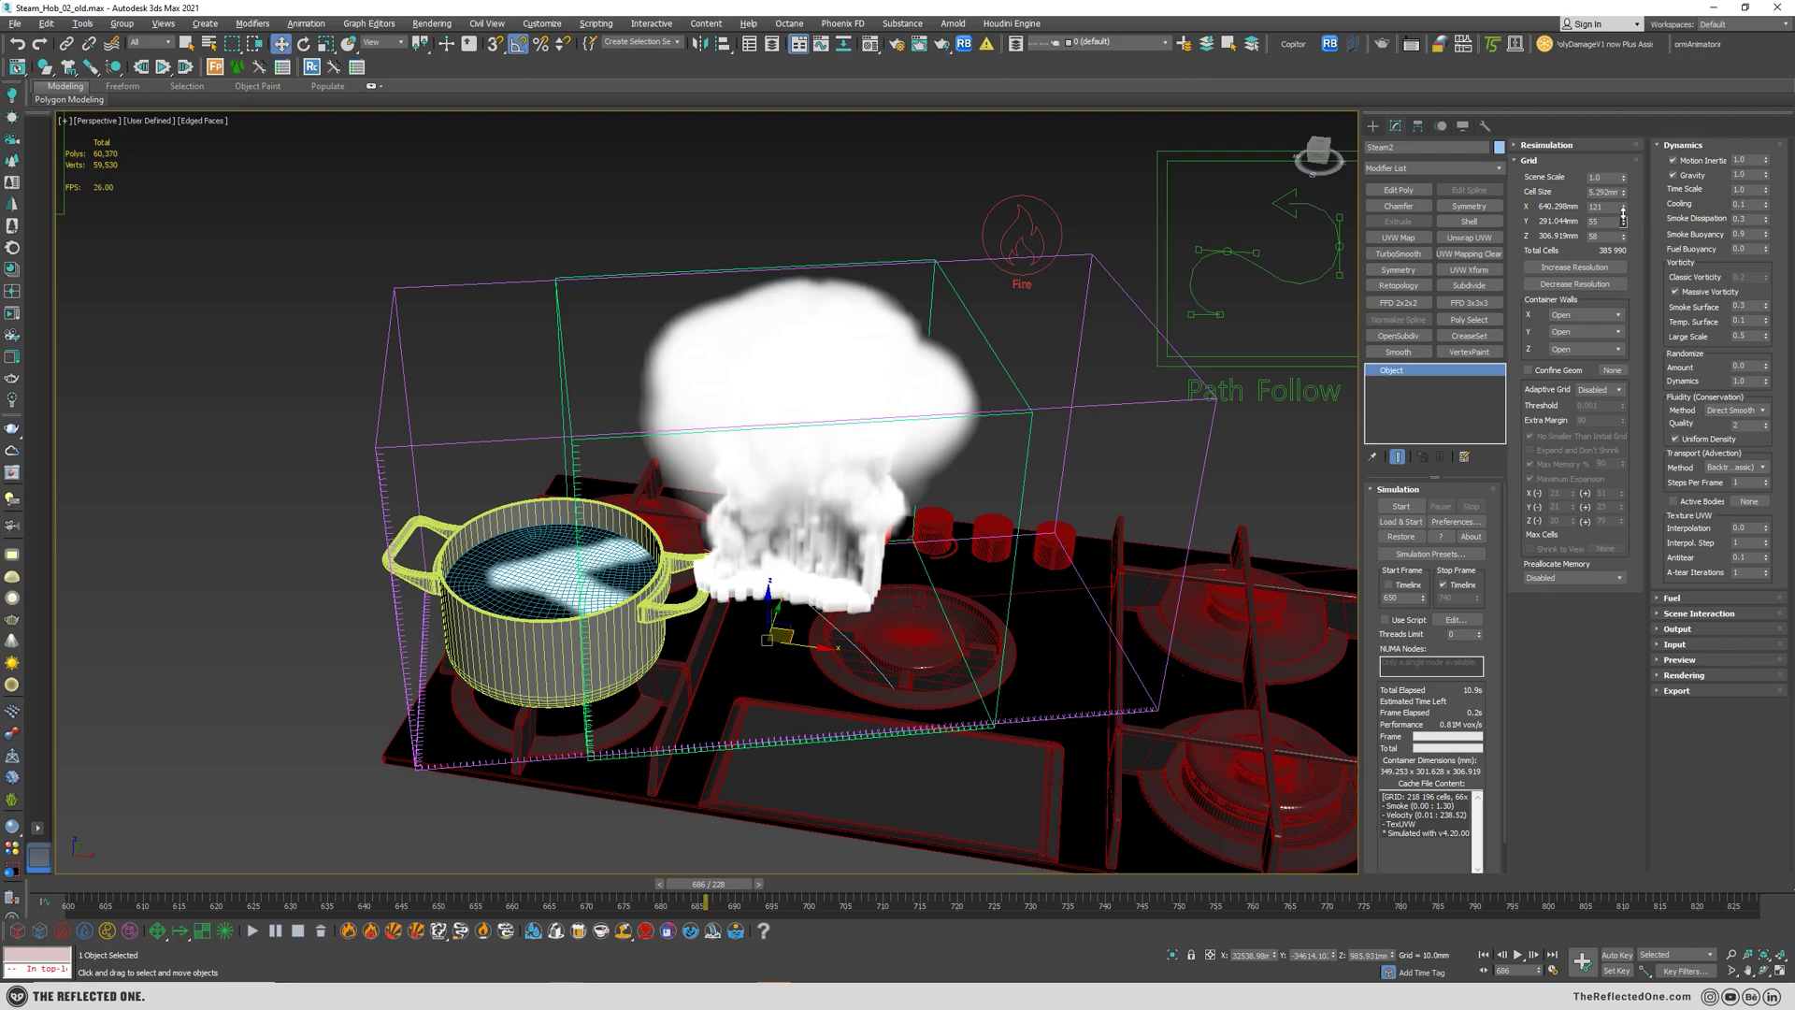
left_click_drag(1623, 214, 1618, 165)
- Lower the simulator box until its base sits just below the hob surface
middle_click_drag(783, 485, 617, 493, "alt")
scroll(801, 671, "up", 4)
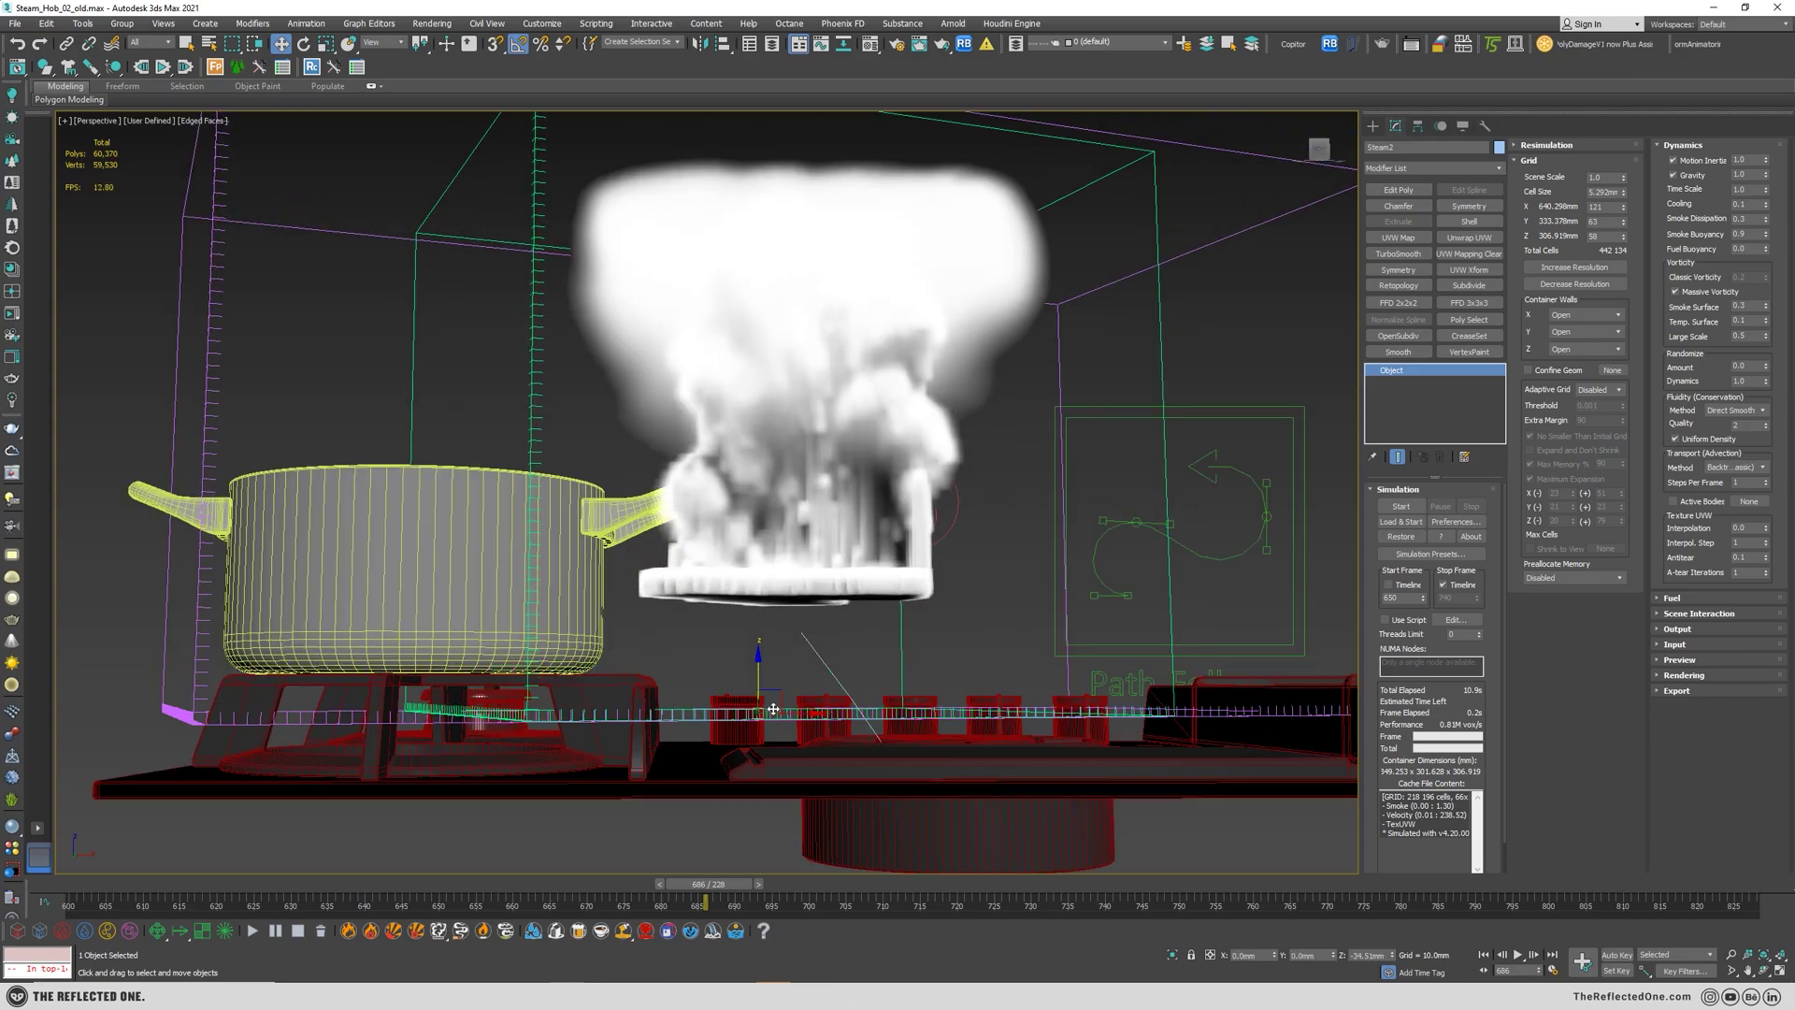
left_click_drag(778, 733, 779, 734)
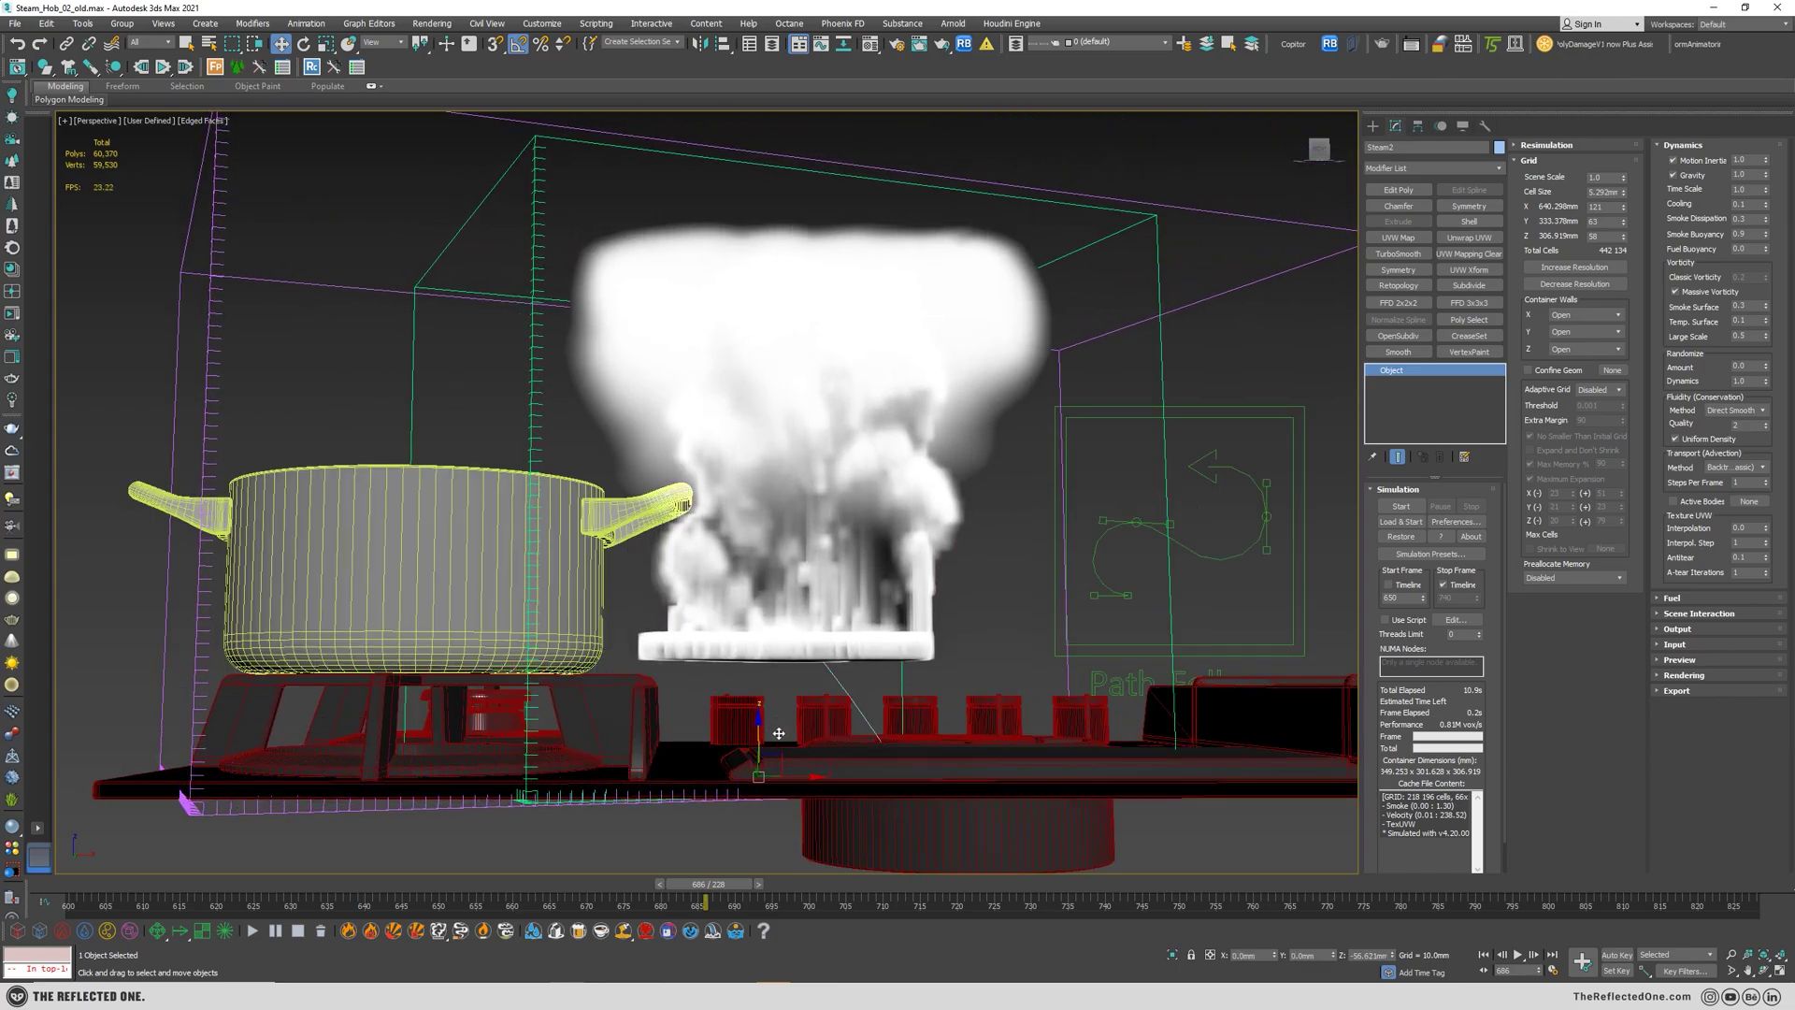
middle_click_drag(818, 756, 795, 687, "alt")
scroll(805, 717, "down", 3)
middle_click_drag(710, 540, 486, 936, "alt")
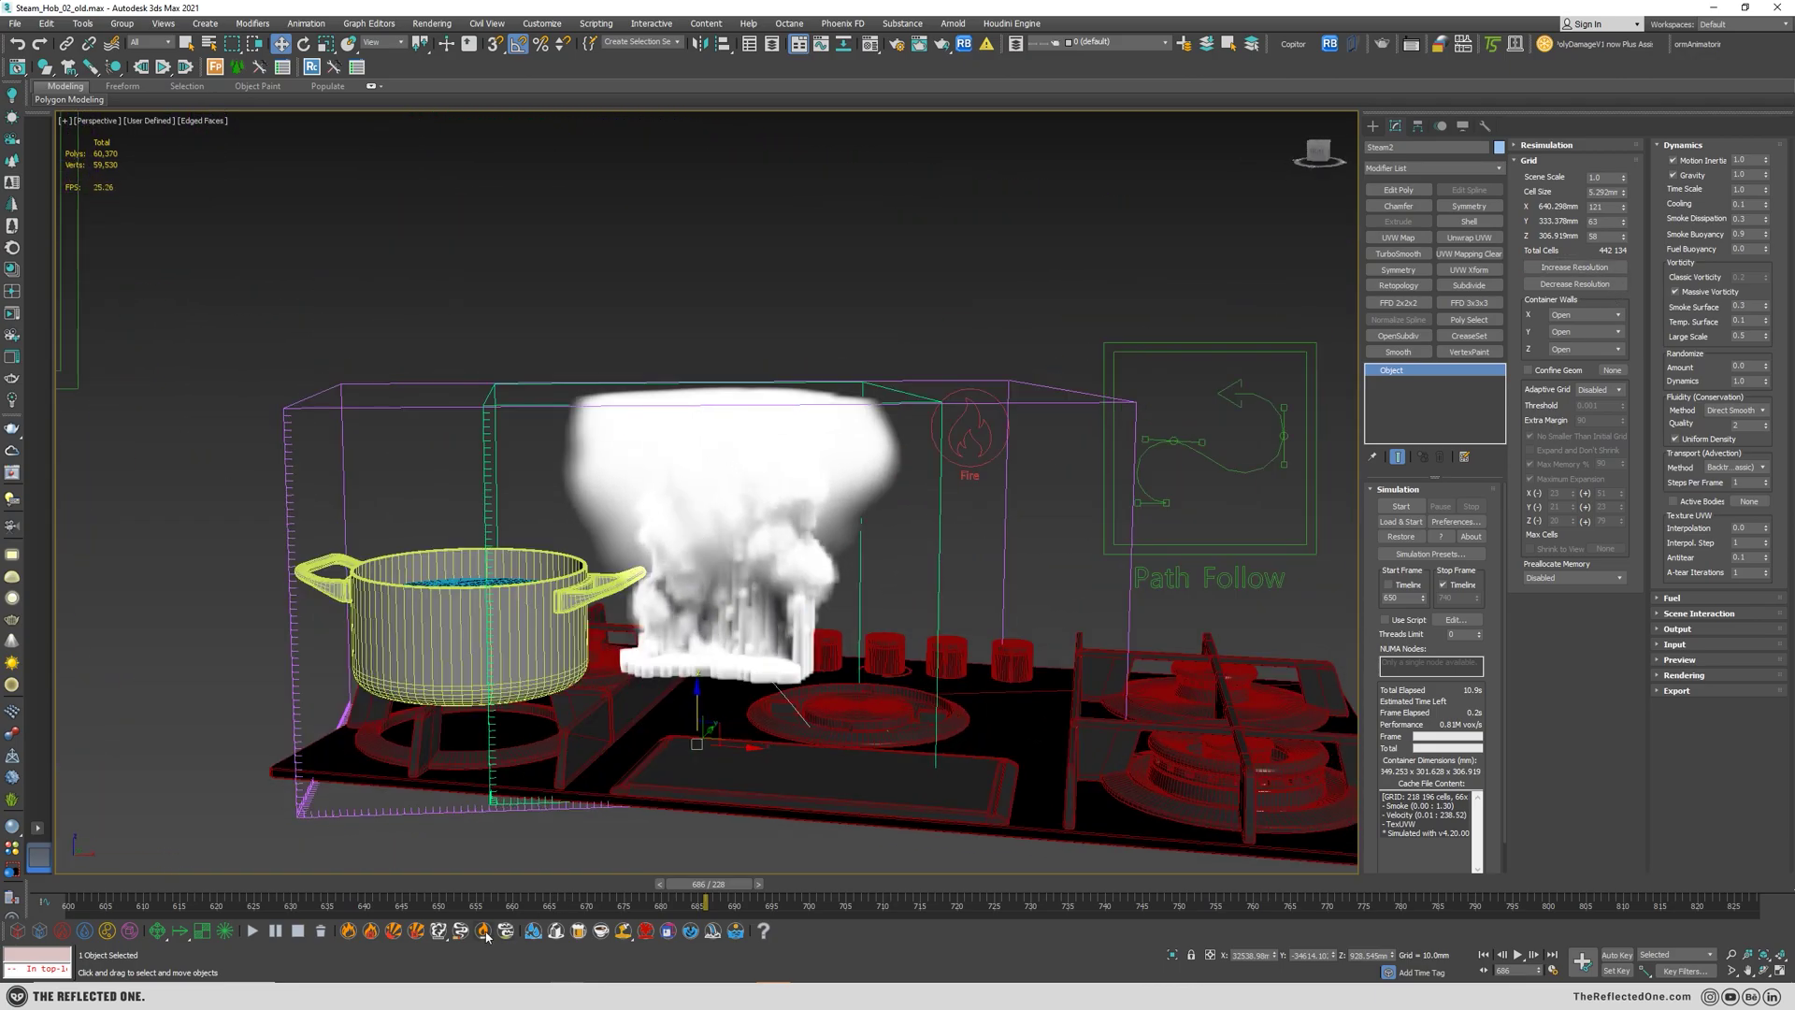
- Delete the selected simulator's caches and select the path spline beside the pot
left_click(318, 932)
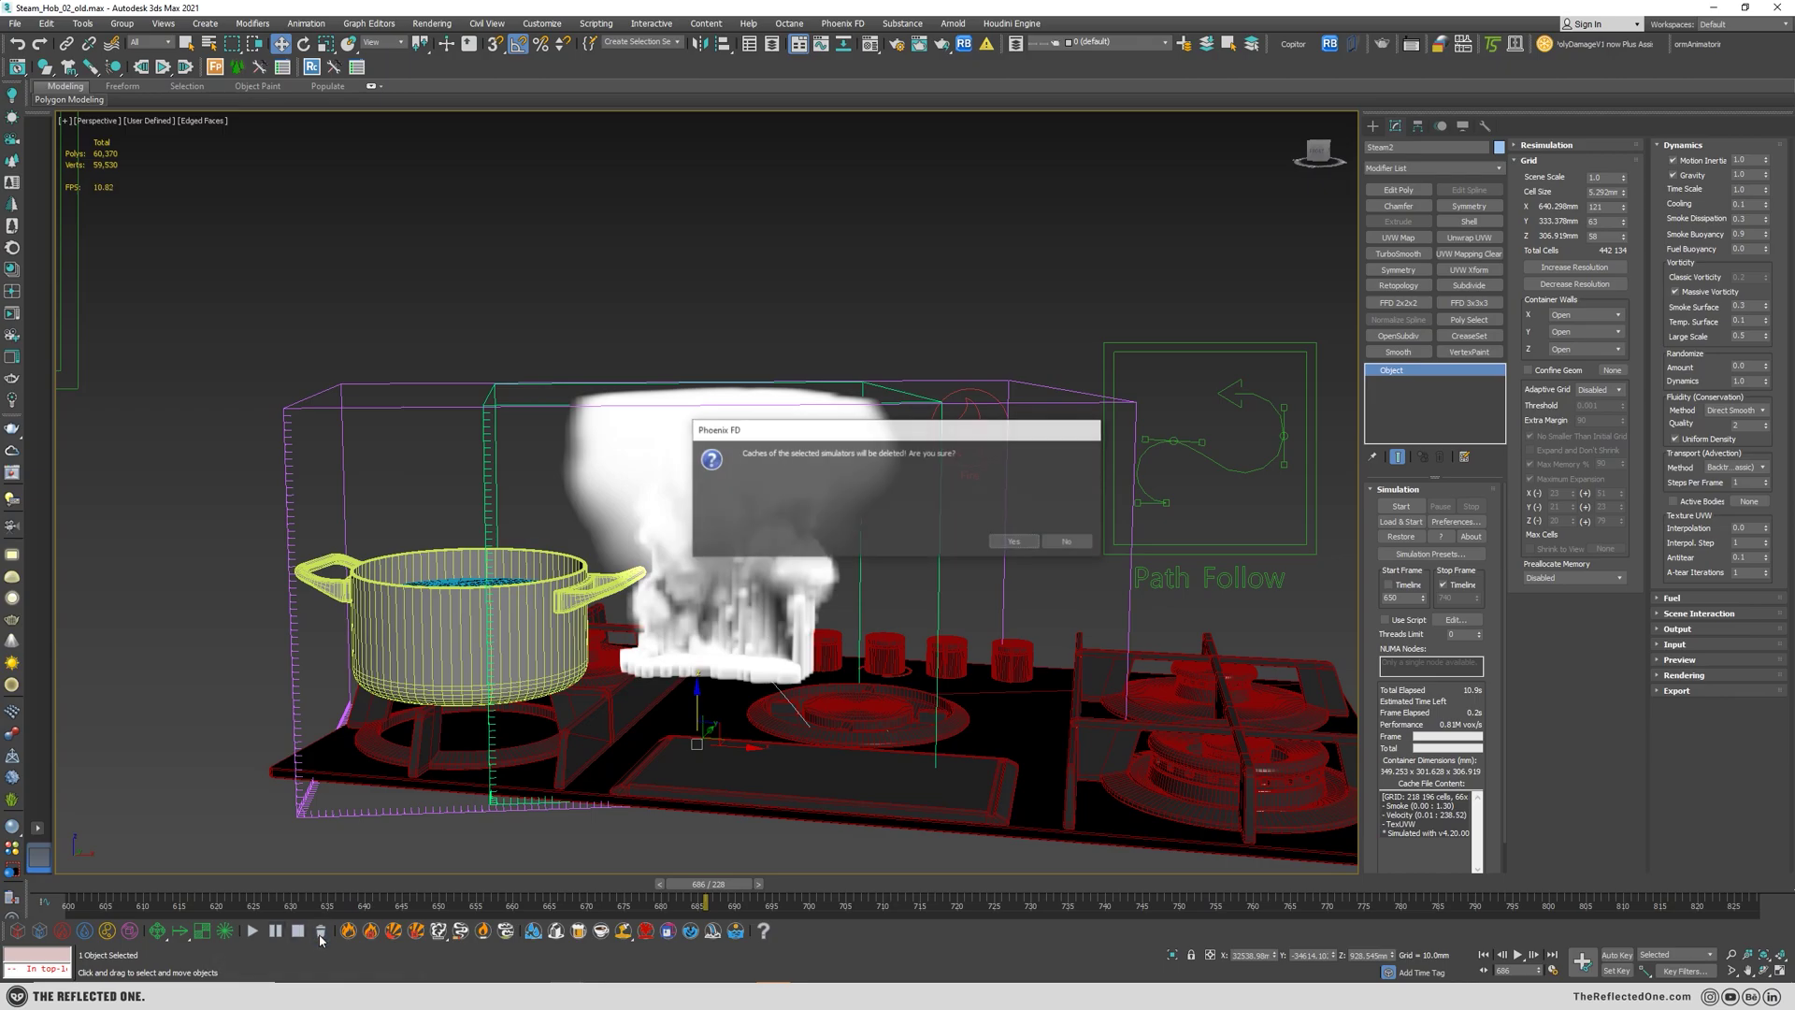
left_click(1062, 547)
left_click(752, 661)
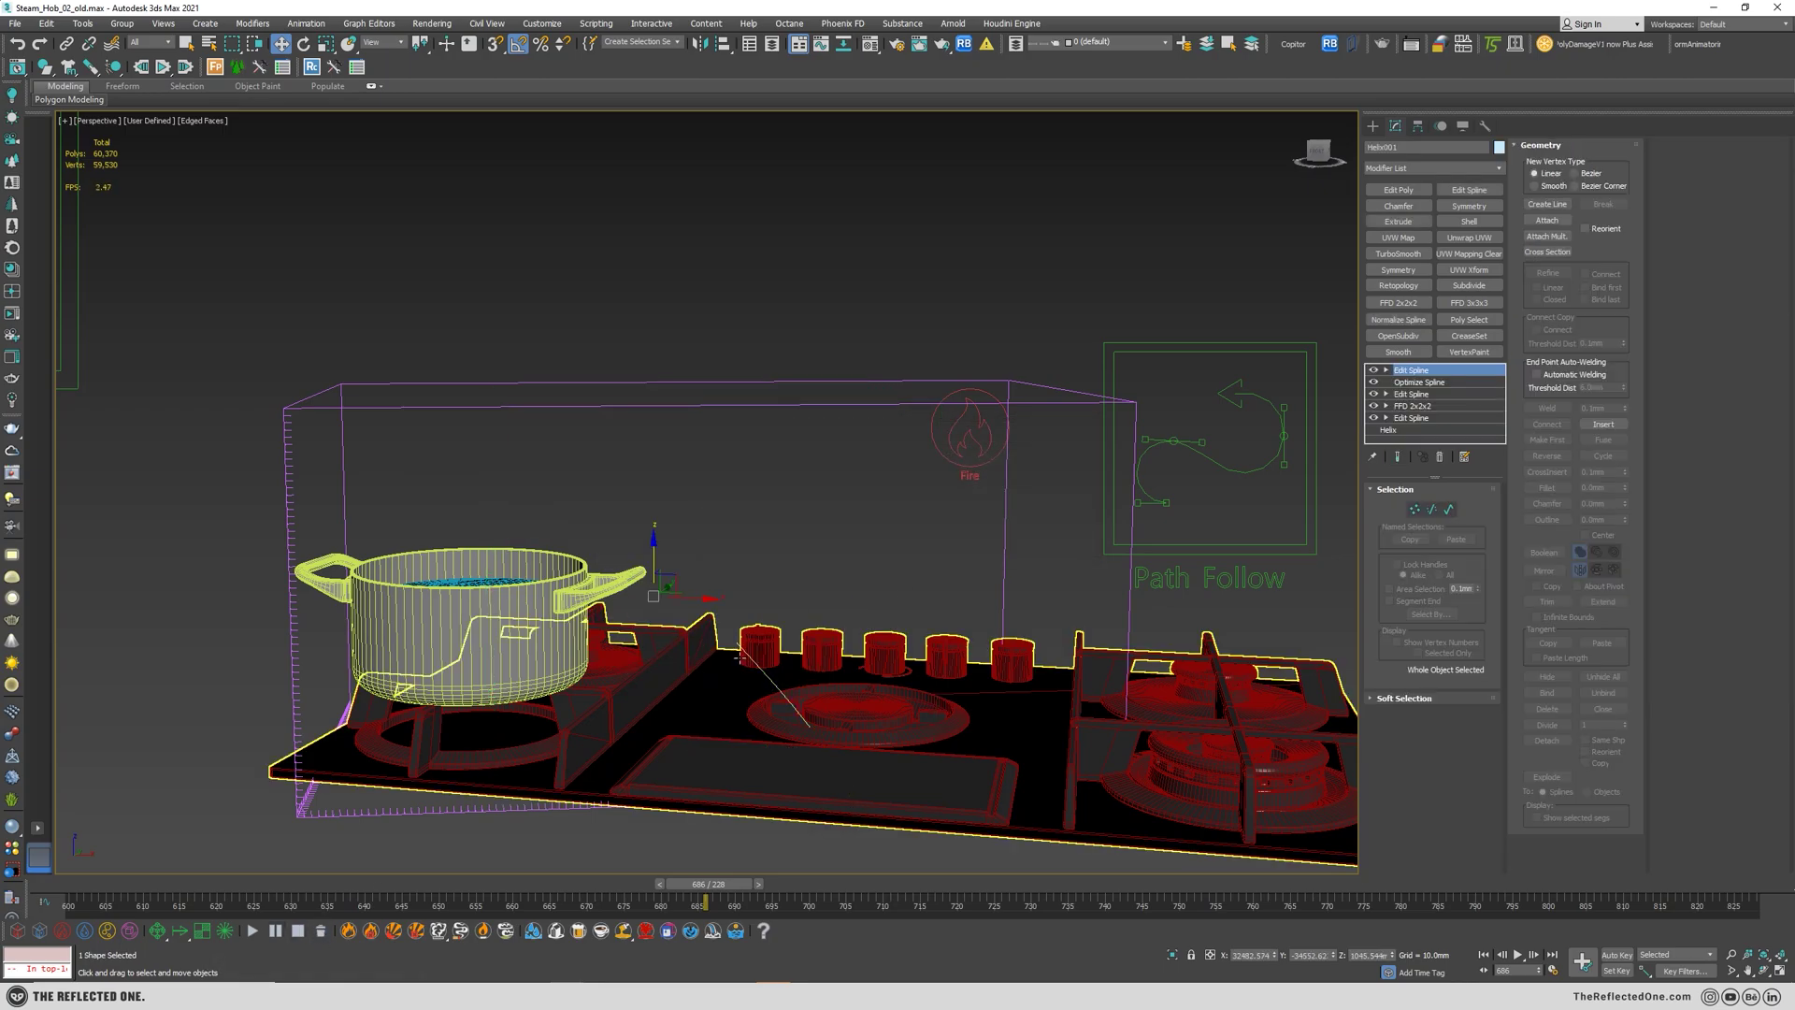
middle_click_drag(731, 659, 682, 548, "alt")
middle_click_drag(649, 392, 645, 486, "alt")
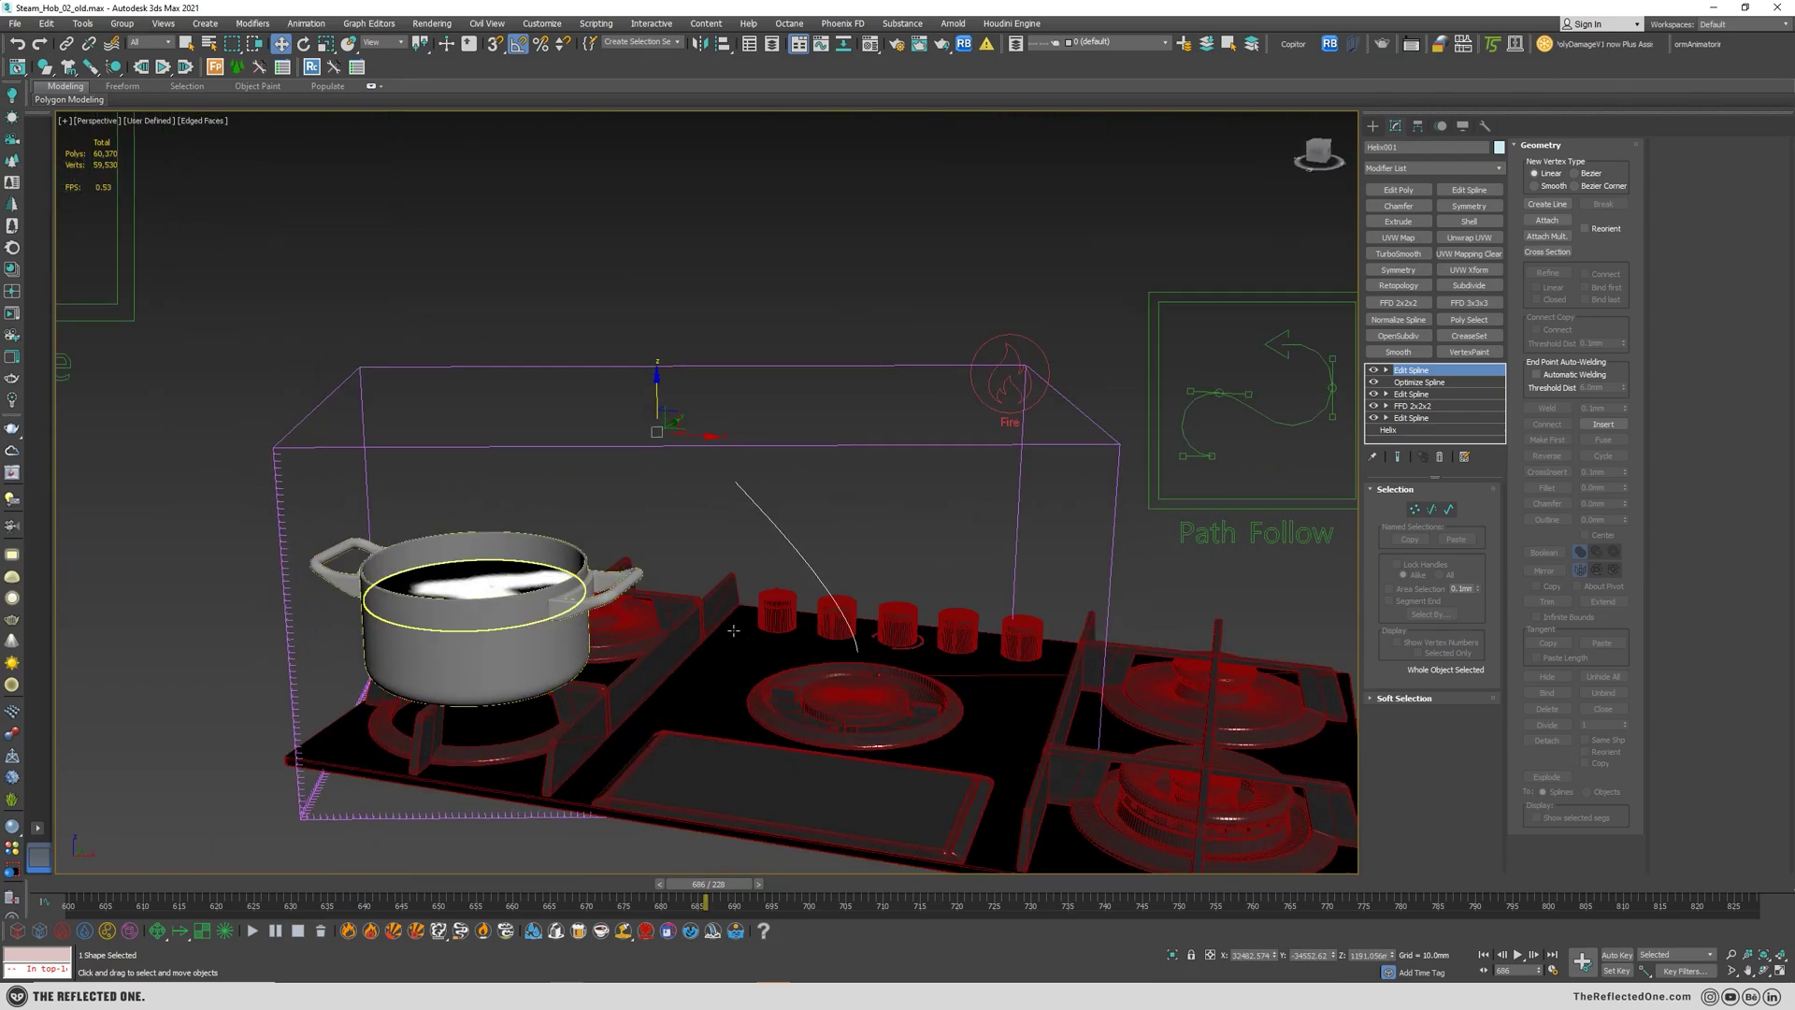
key("ctrl+z")
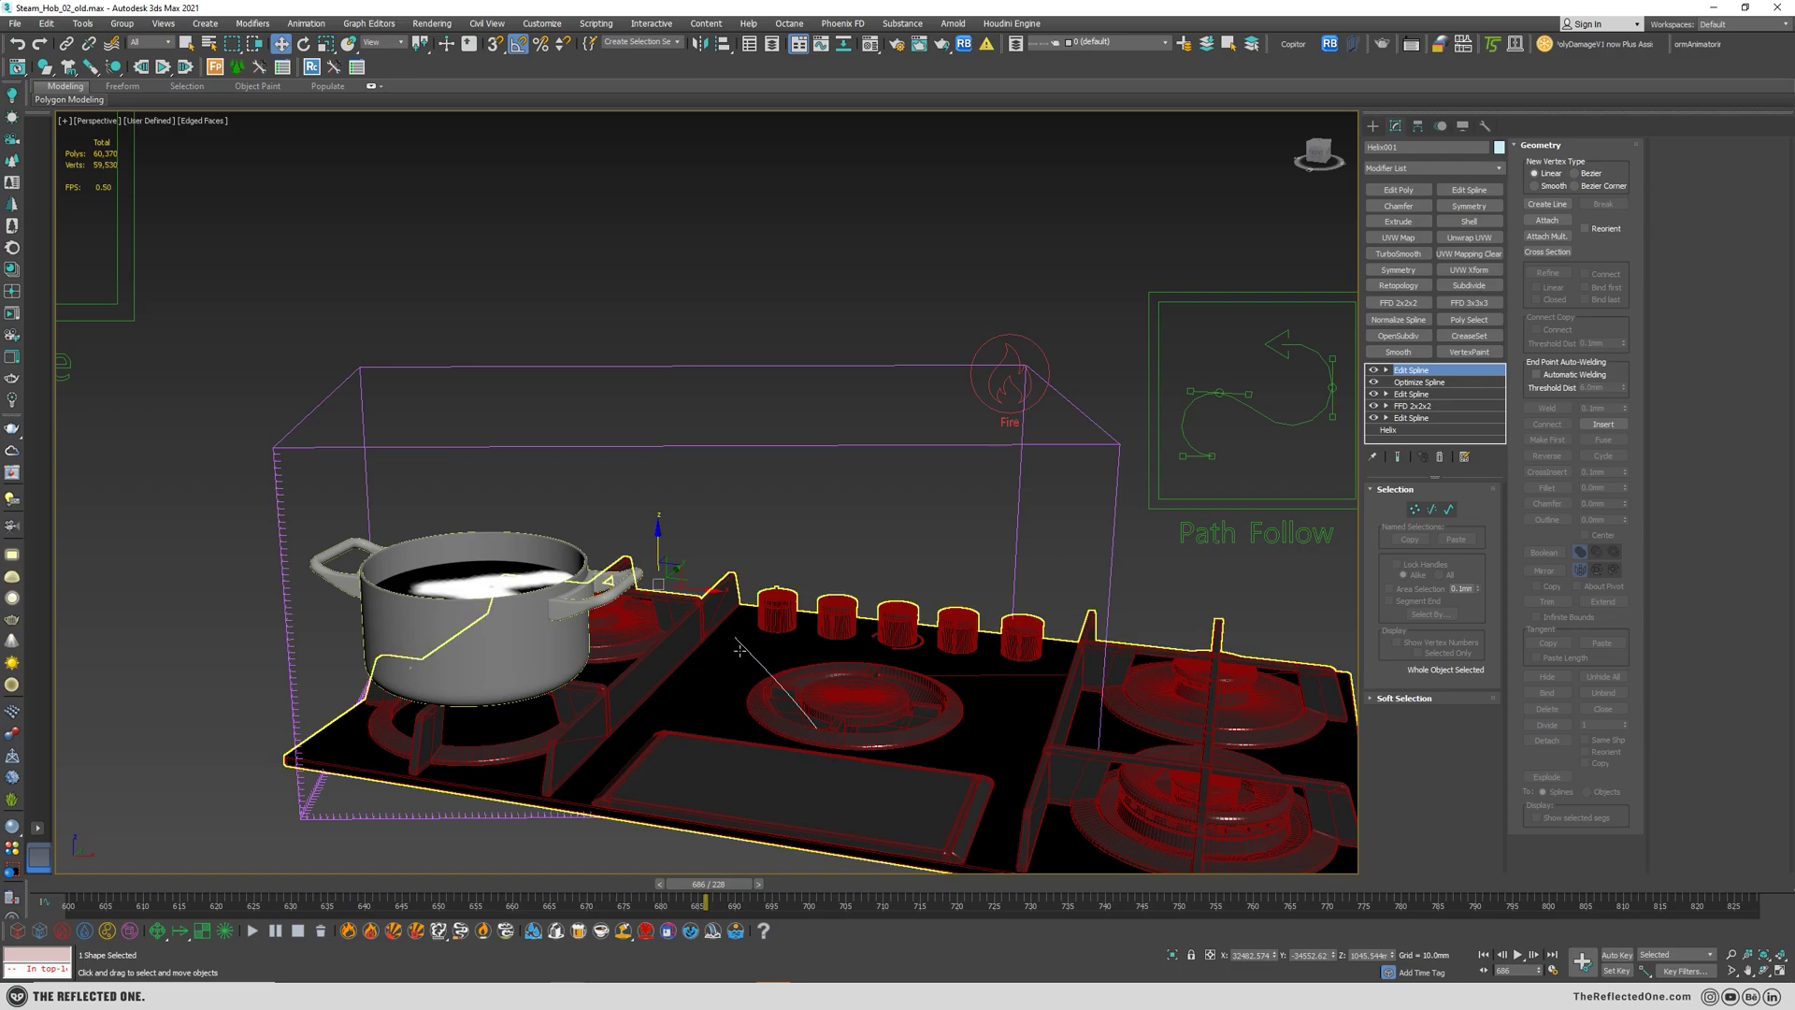
- Raise the path spline's end vertex nearest the pot to a point above the rim
key("1")
mouse_move(776, 634)
middle_mouse_down("alt")
mouse_move(748, 643)
mouse_move(768, 635)
middle_mouse_up("alt")
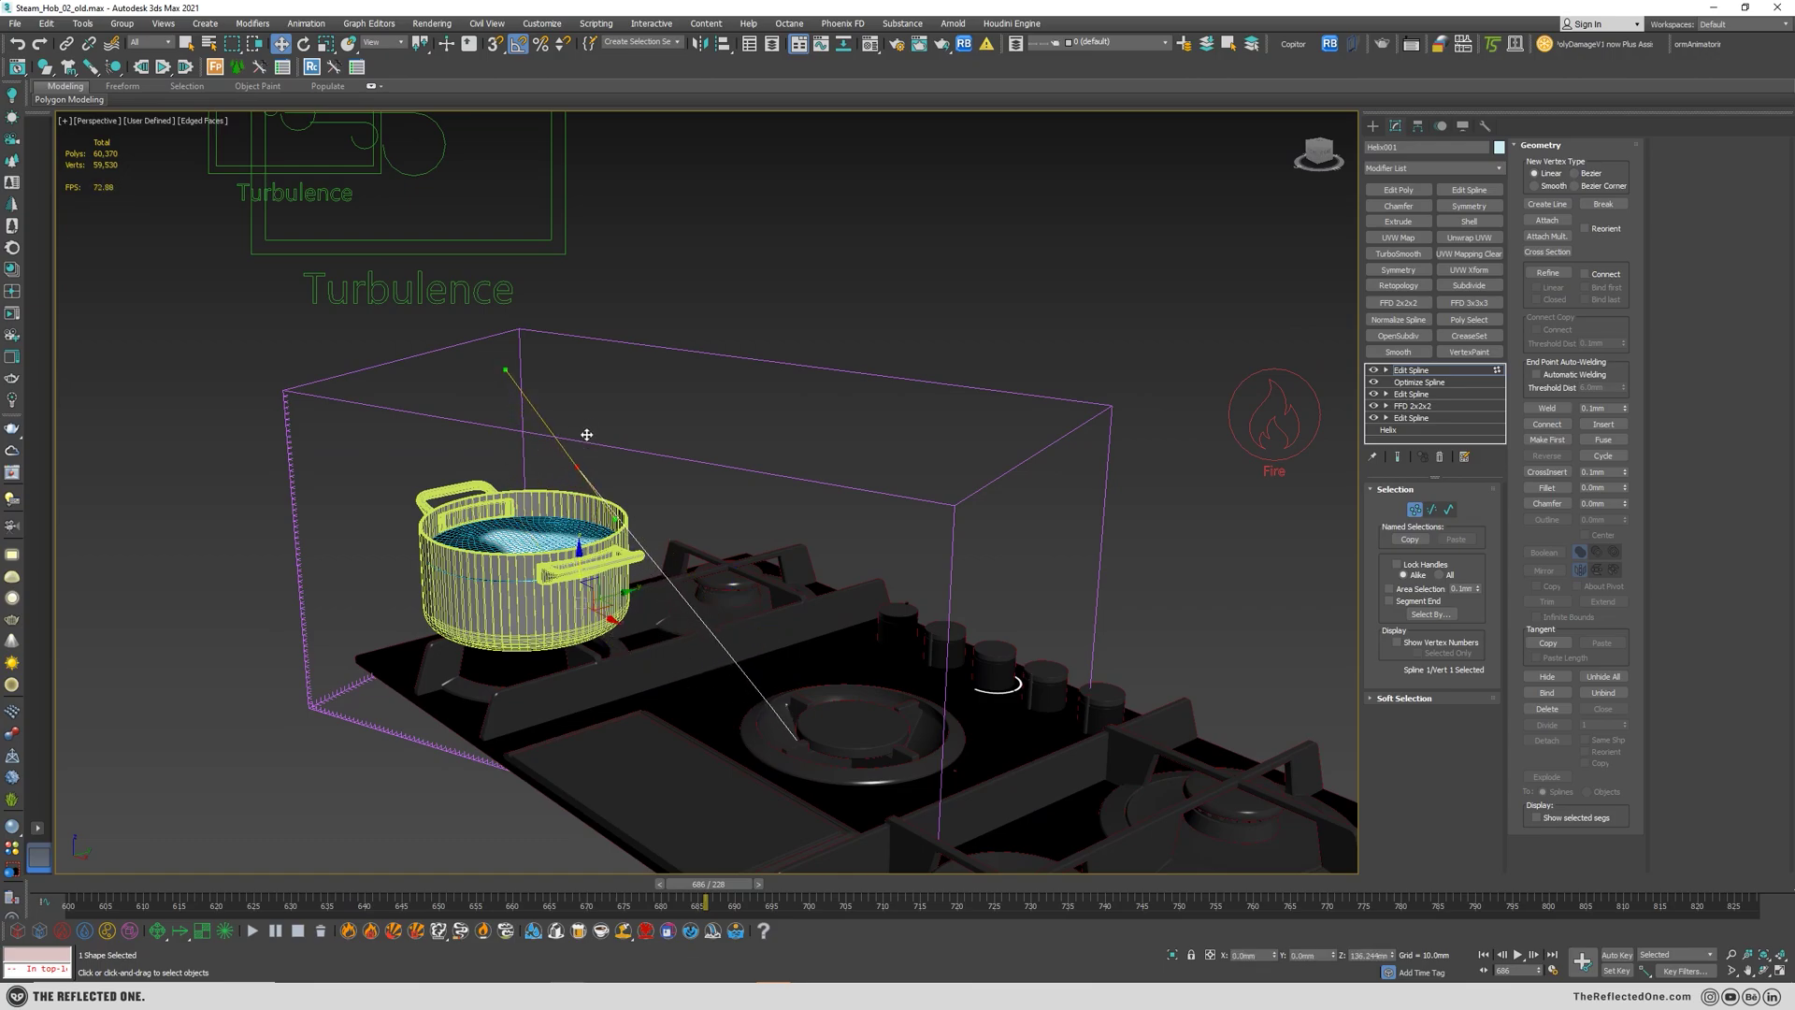
left_click_drag(586, 435, 586, 440)
mouse_move(586, 525)
middle_mouse_down("alt")
mouse_move(610, 501)
mouse_move(587, 491)
middle_mouse_up("alt")
scroll(587, 491, "up", 2)
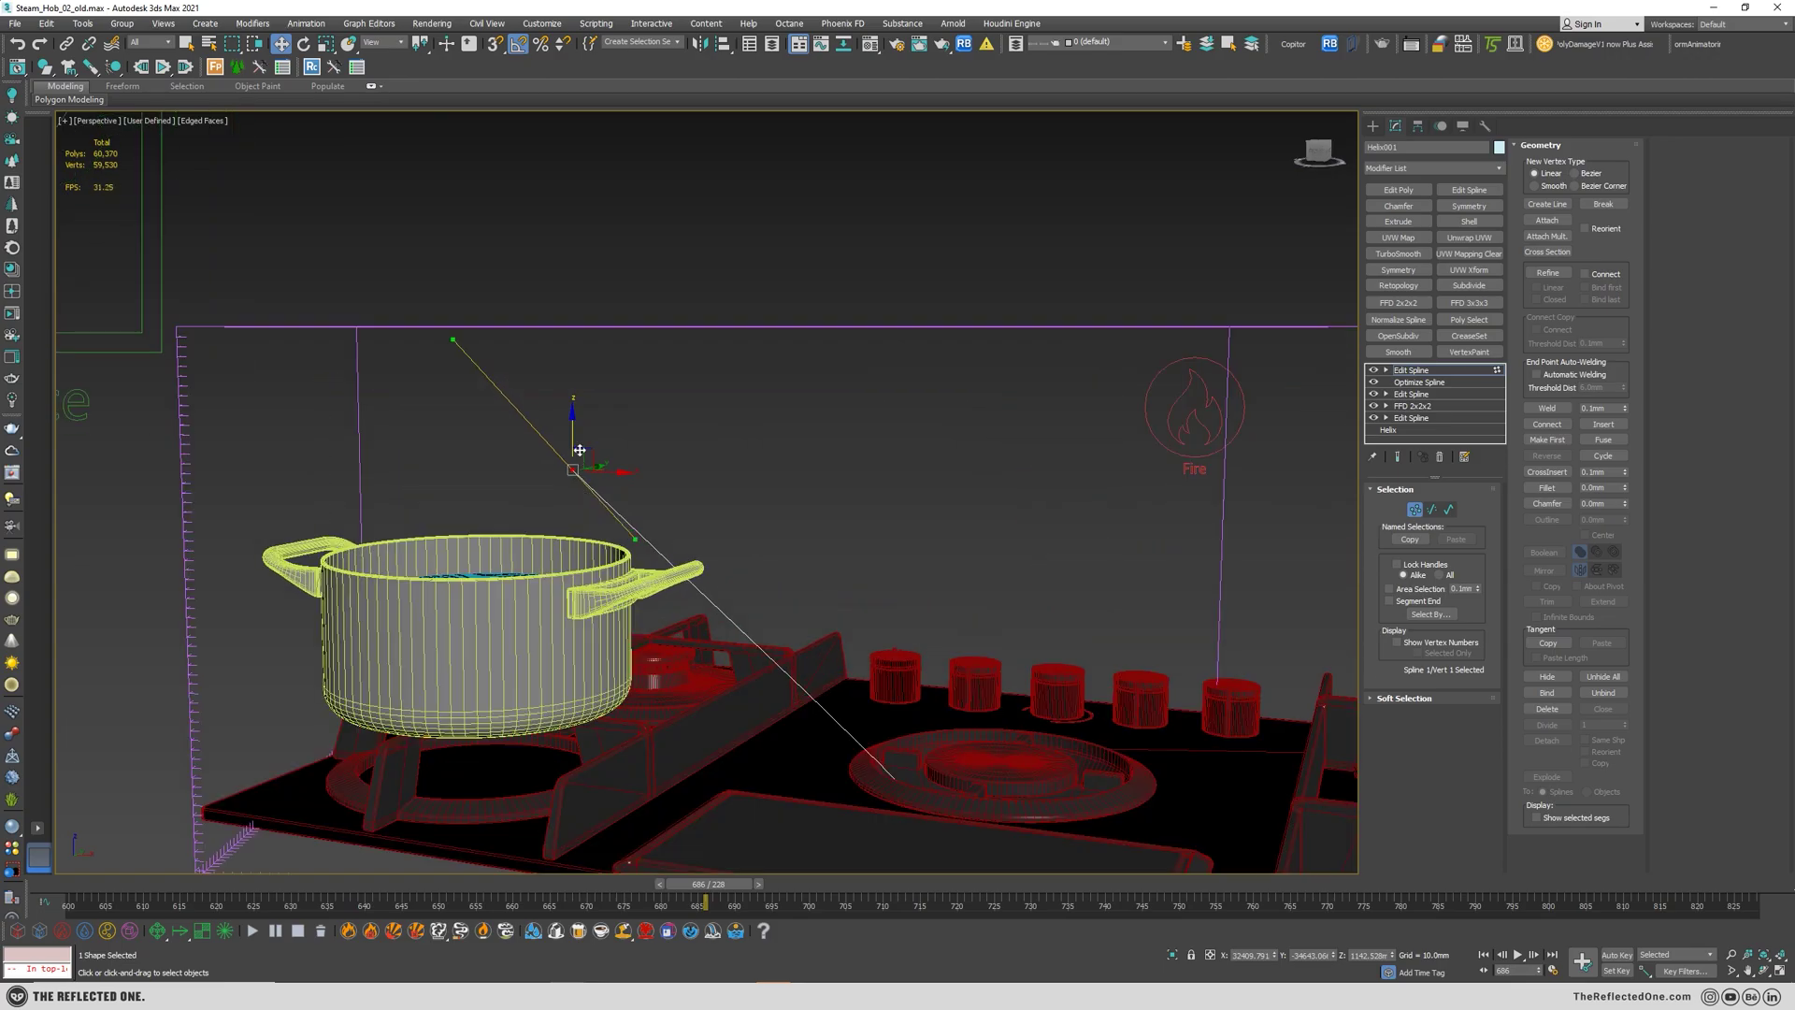
- Bend the end vertex's tangent handles so the spline arcs out of the pot, and position the vertex just above the rim
left_click_drag(454, 338, 454, 474)
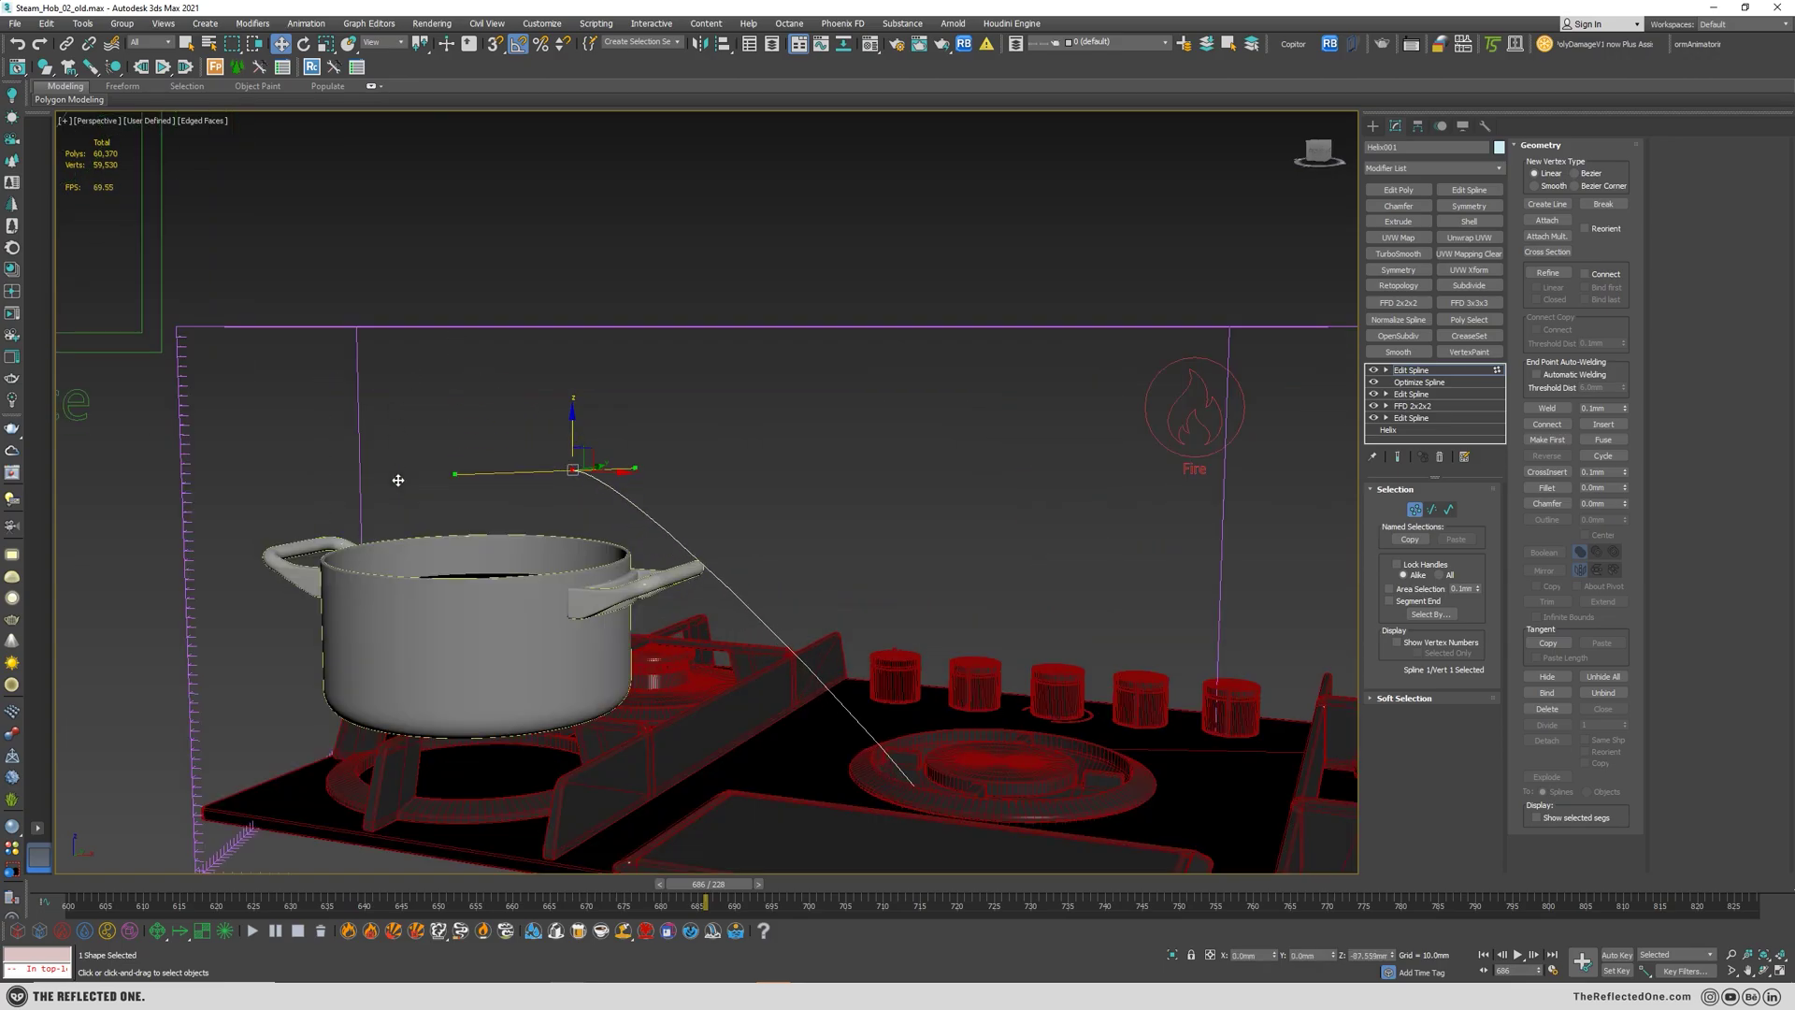
middle_click_drag(584, 452, 459, 561, "alt")
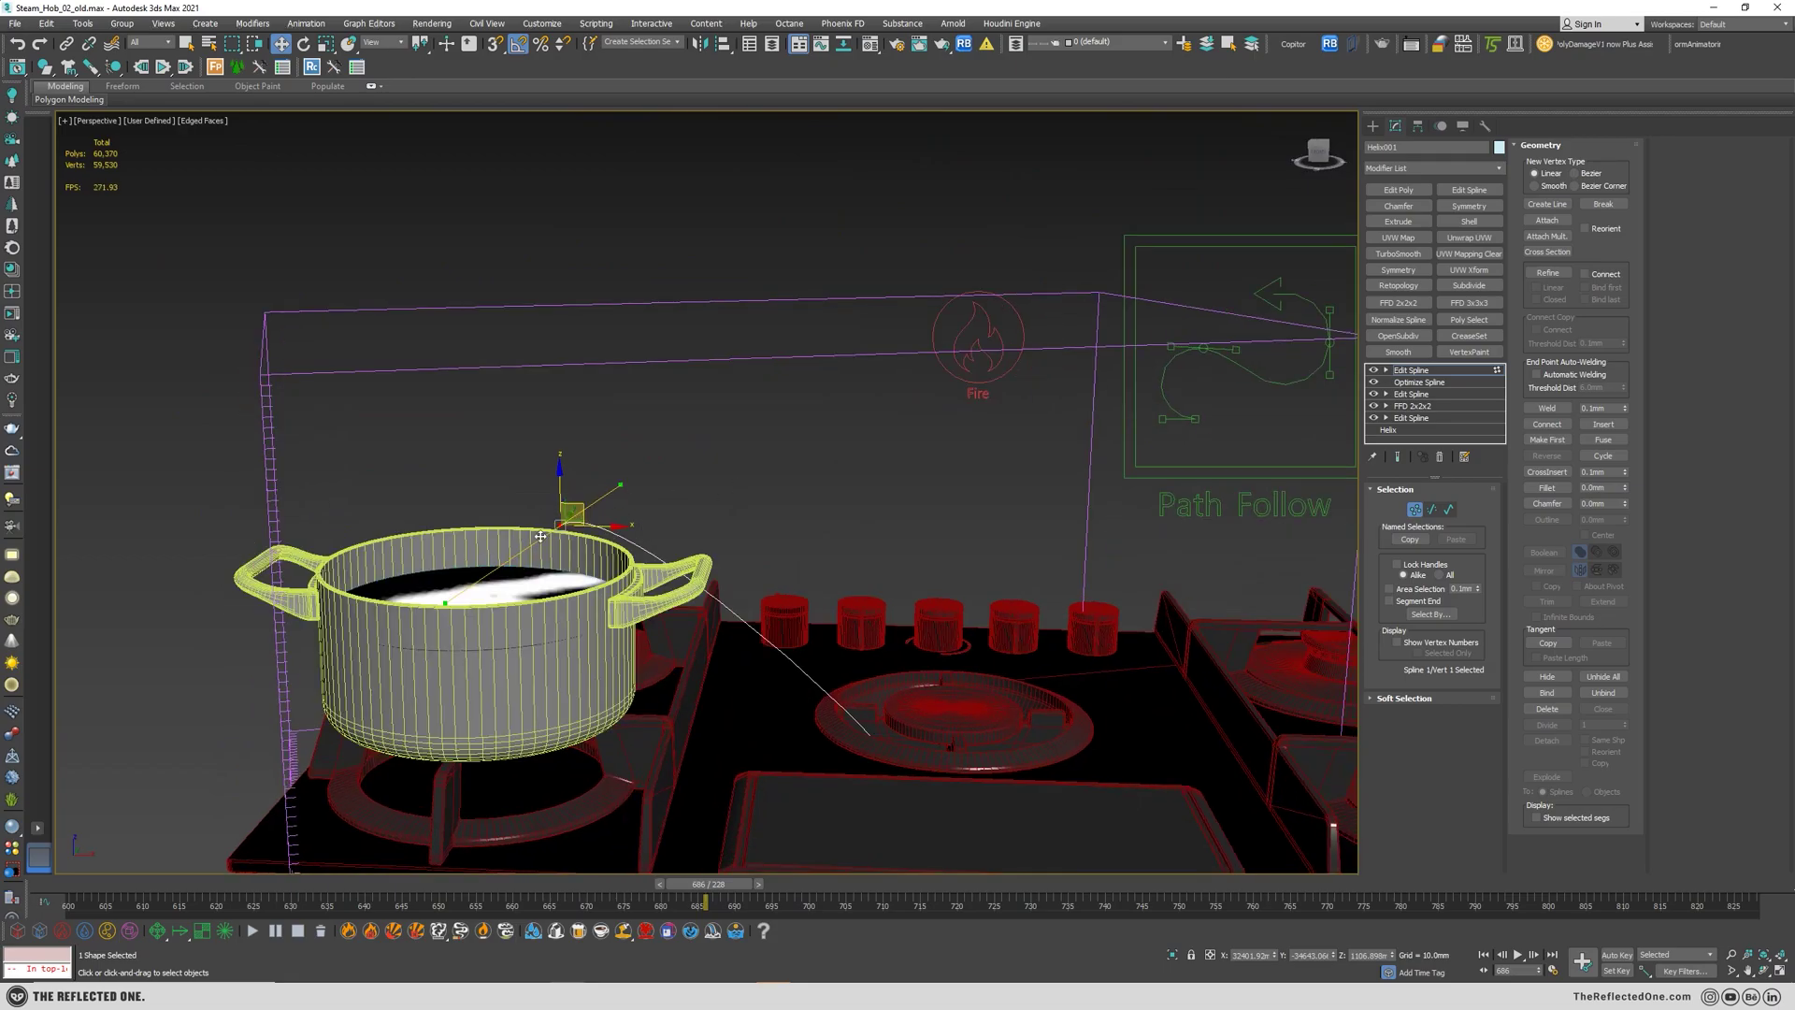
scroll(746, 560, "down", 5)
scroll(786, 542, "up", 3)
key("1")
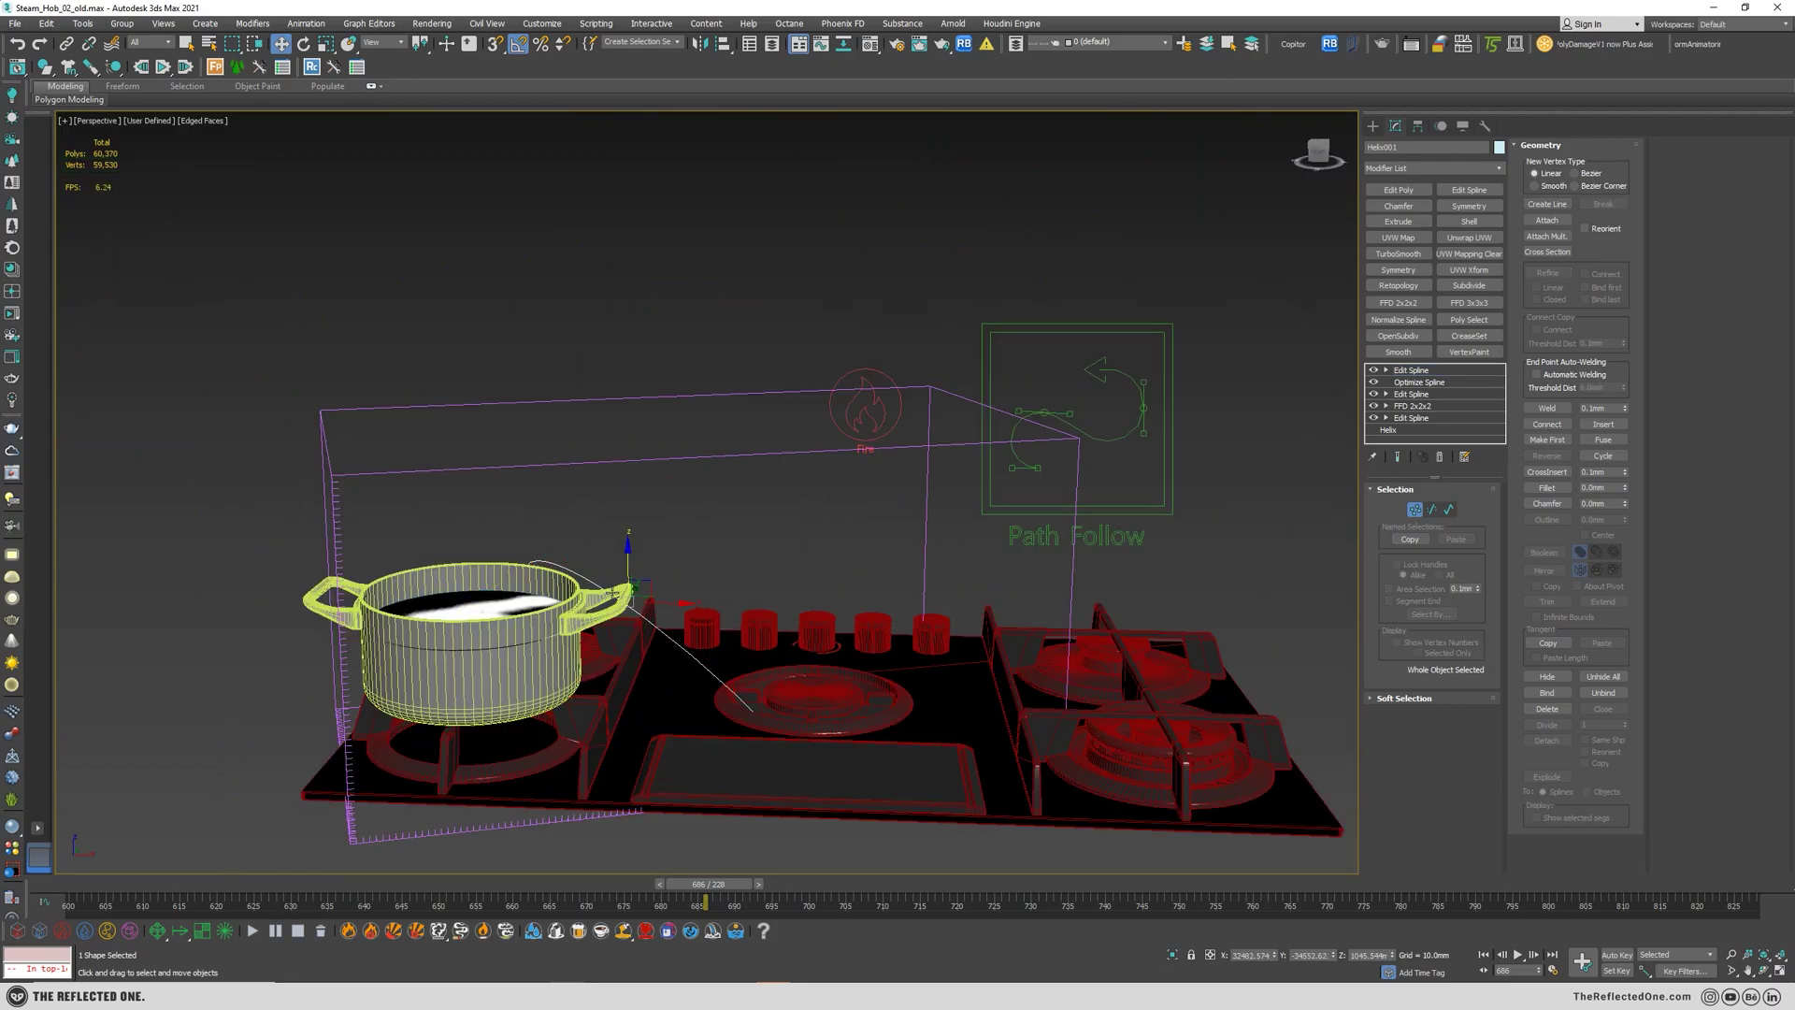
- Delete the Path Follow helper's animation keys and set Follow Speed to 600 mm, Max Distance to 1000 mm and Pipe Radius to 50 mm
middle_click_drag(612, 592, 525, 577, "alt")
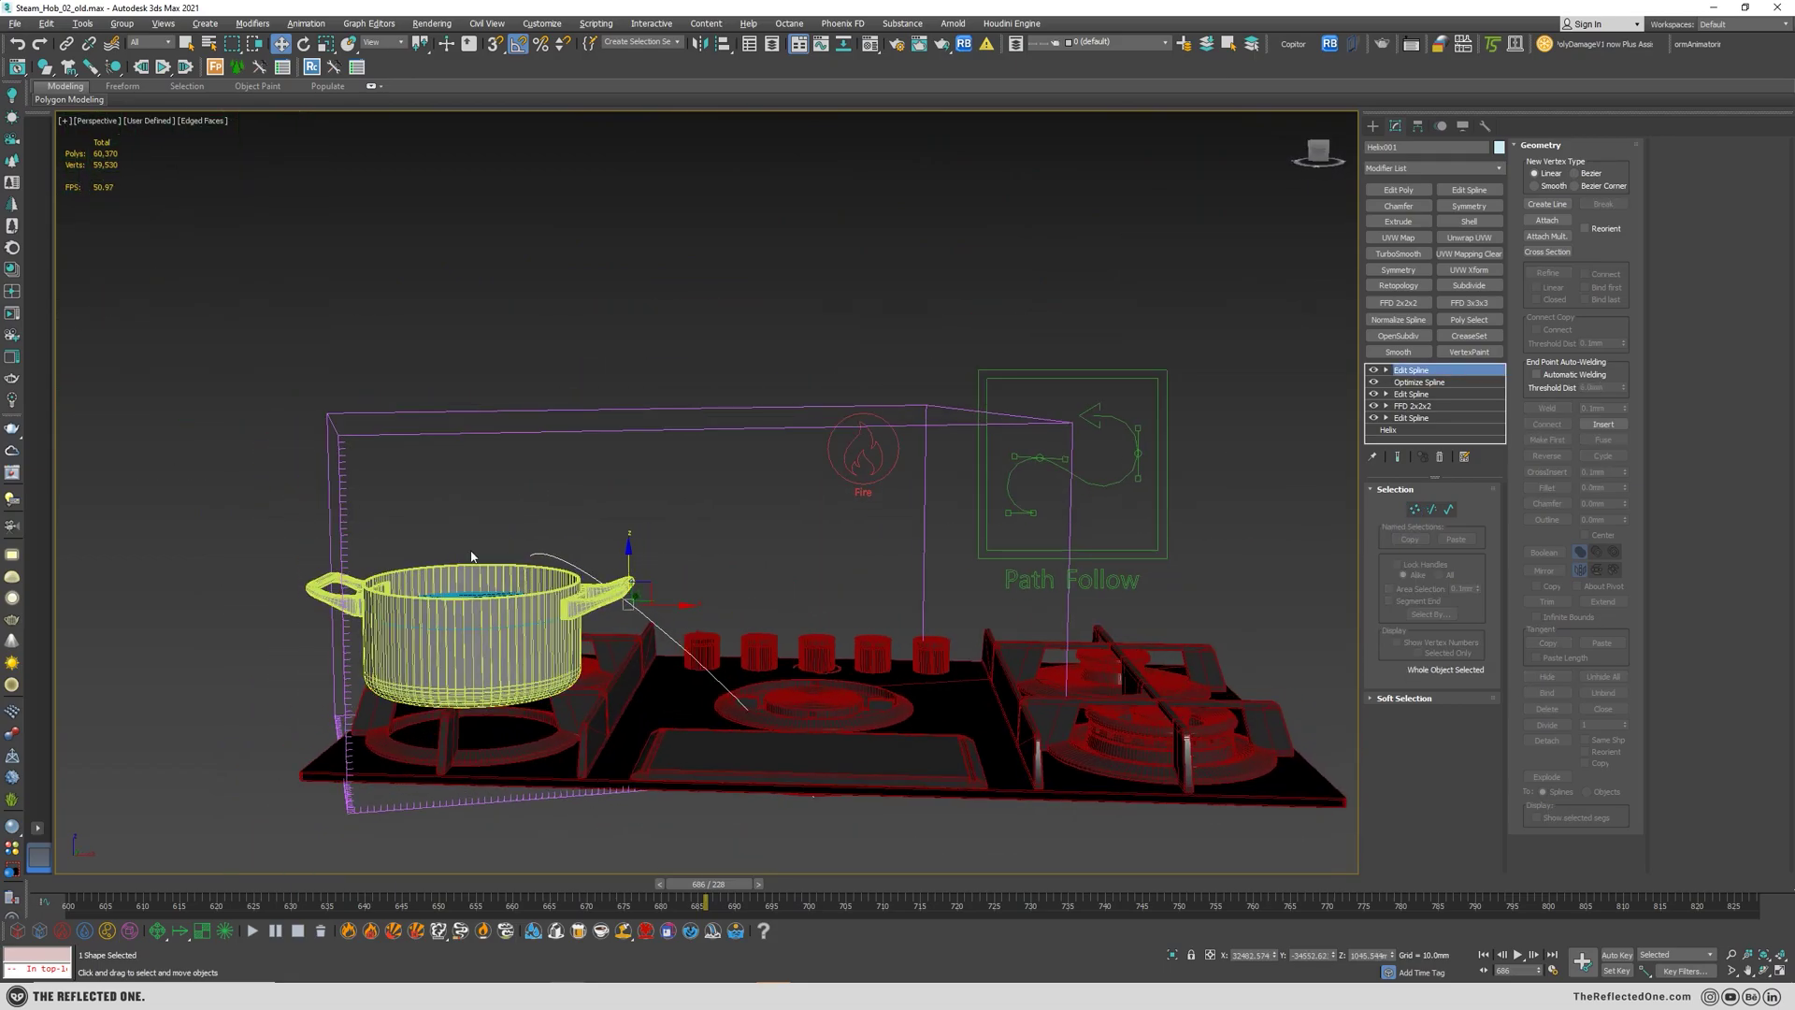
middle_click_drag(701, 661, 1189, 596, "alt")
left_click(1096, 485)
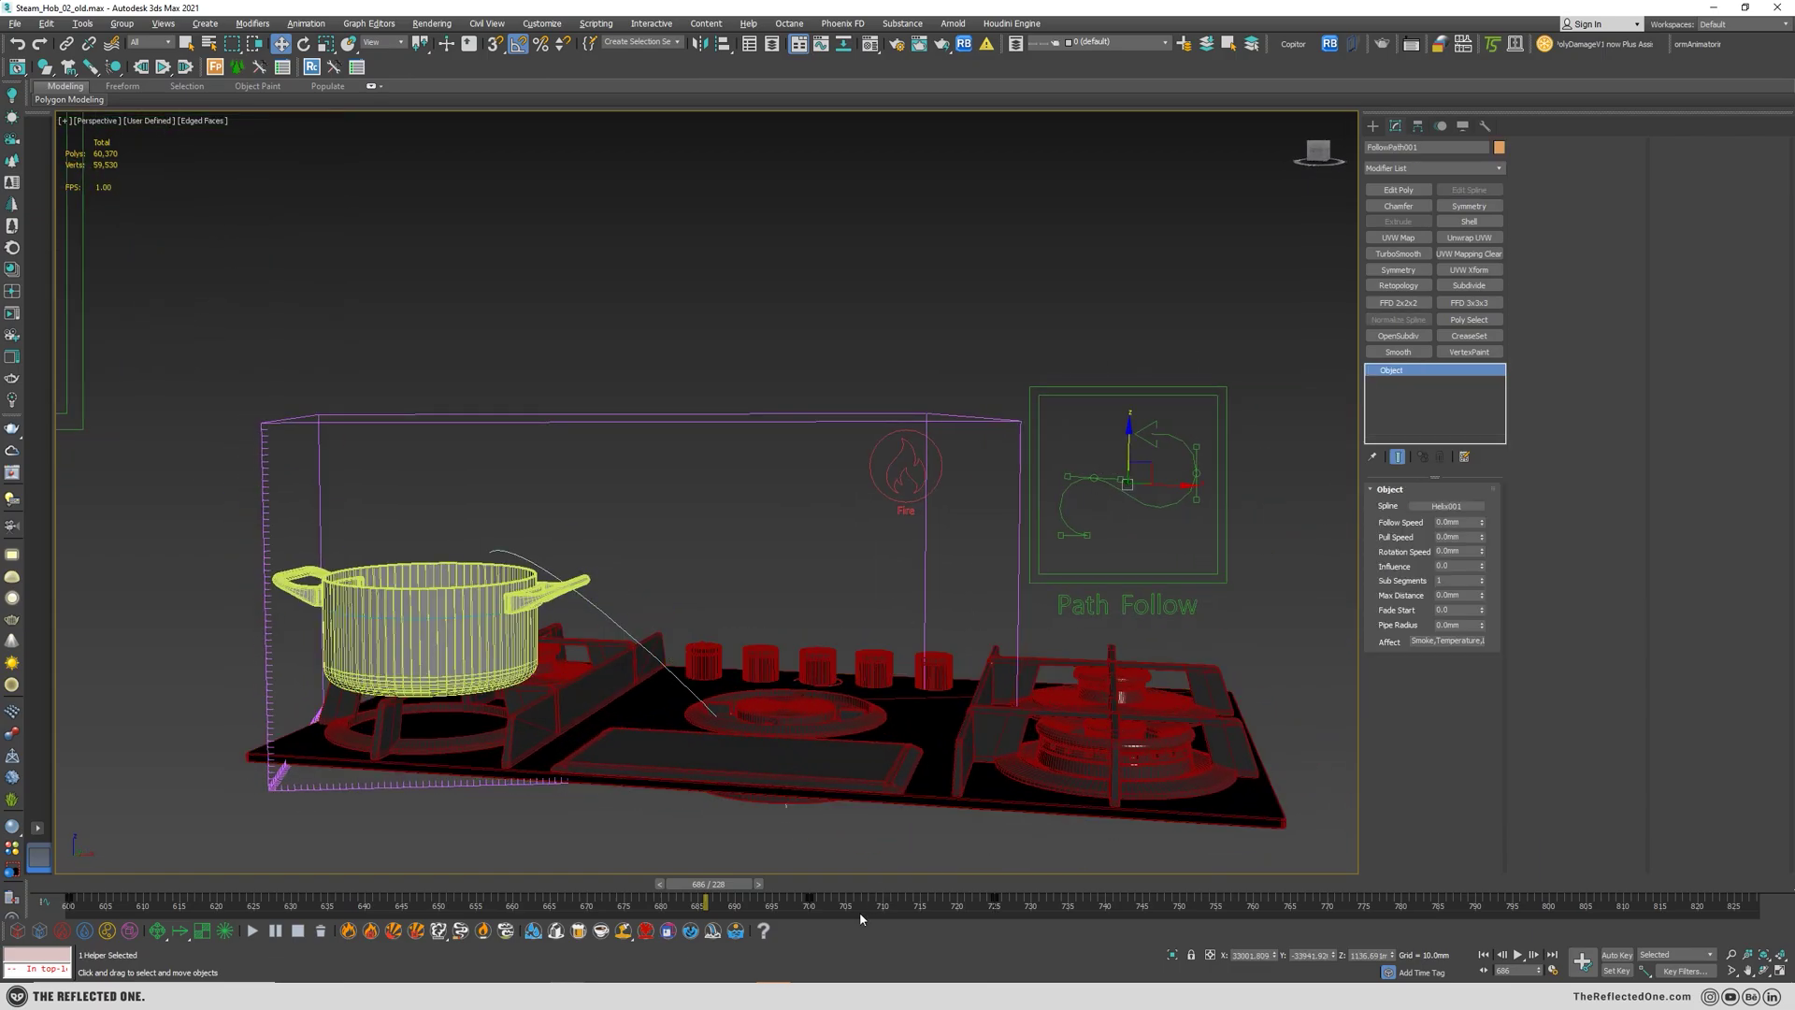
left_click_drag(744, 895, 806, 889)
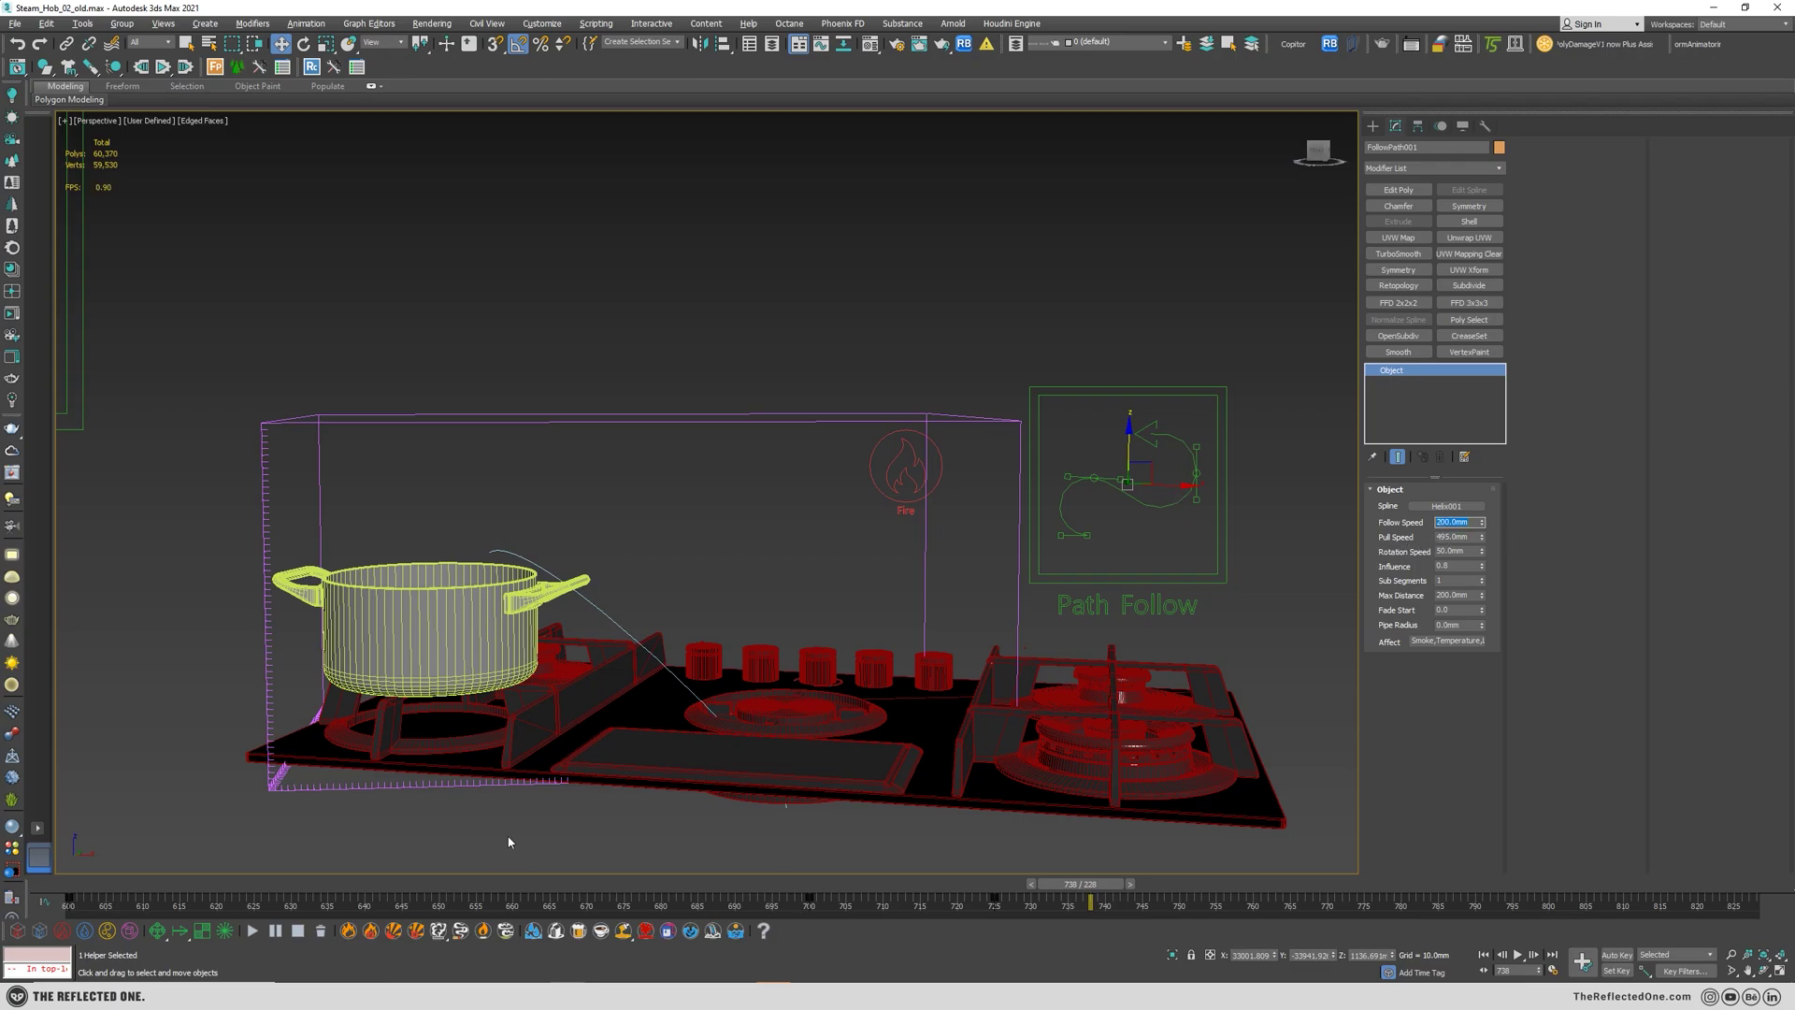
key("Delete")
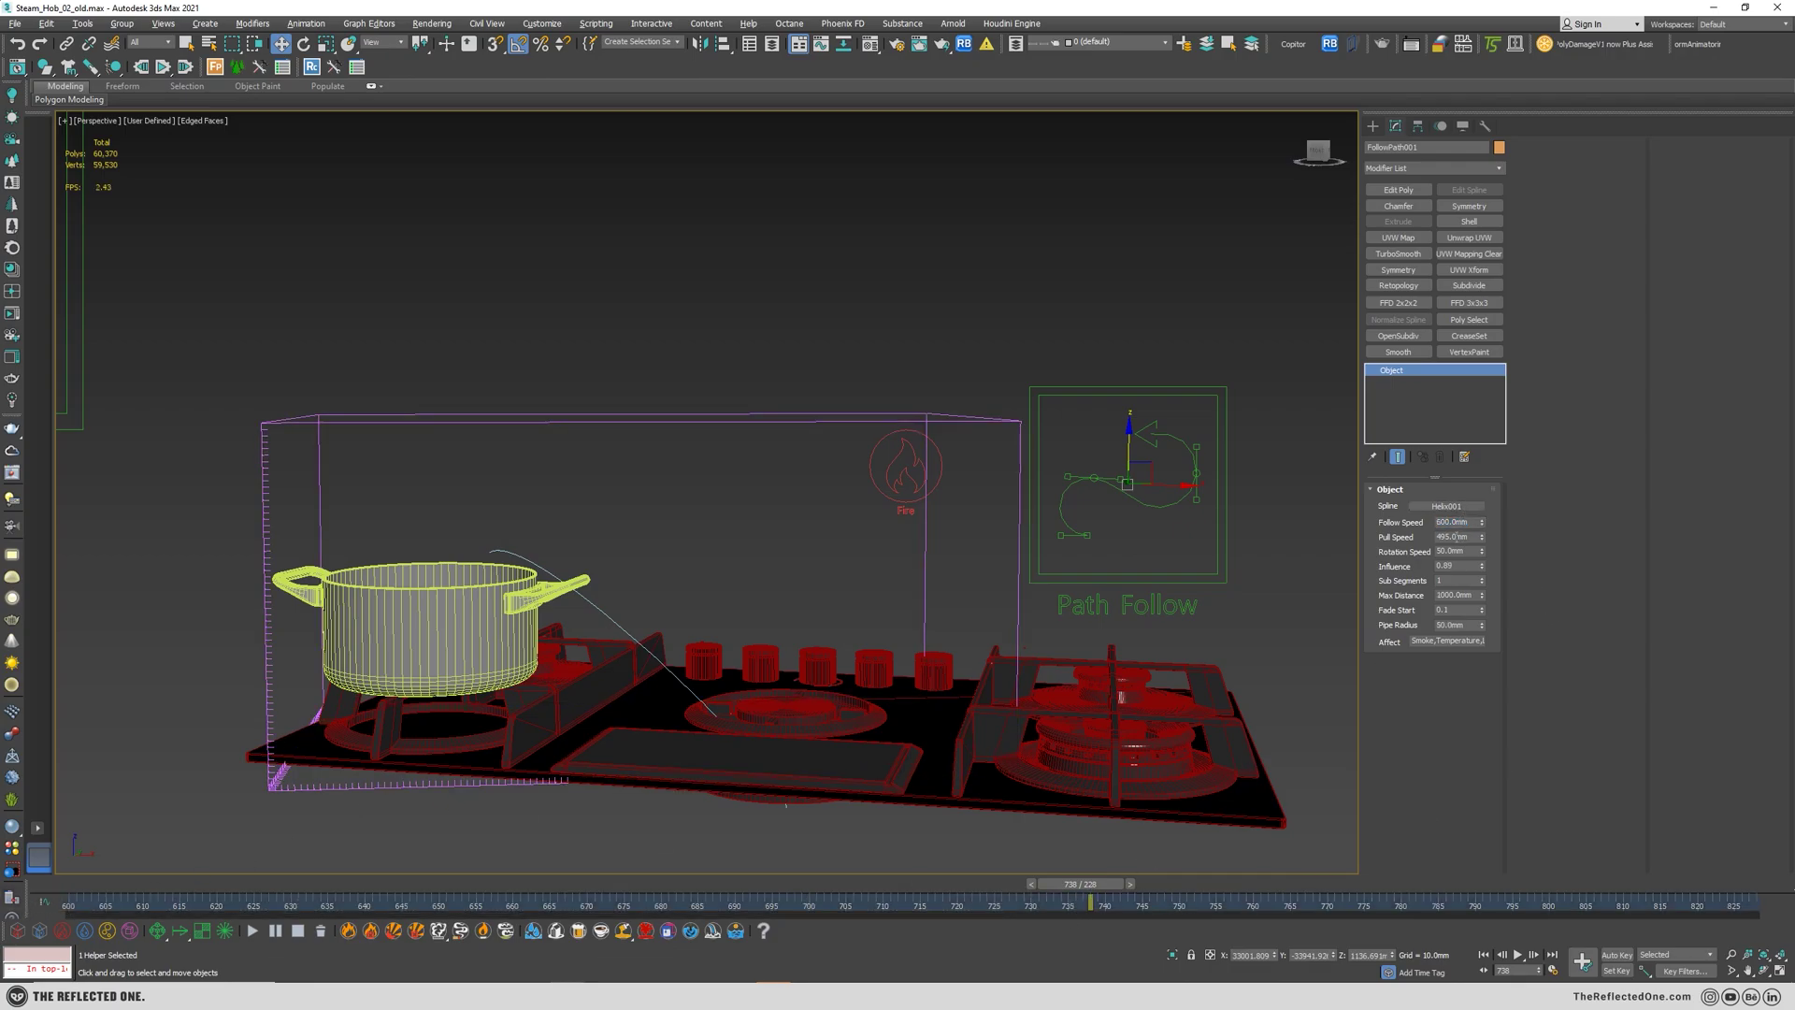
- Set the Path Follow helper's Pull Speed to 500 mm, run the simulation and inspect how the steam follows the spline
left_click(1456, 537)
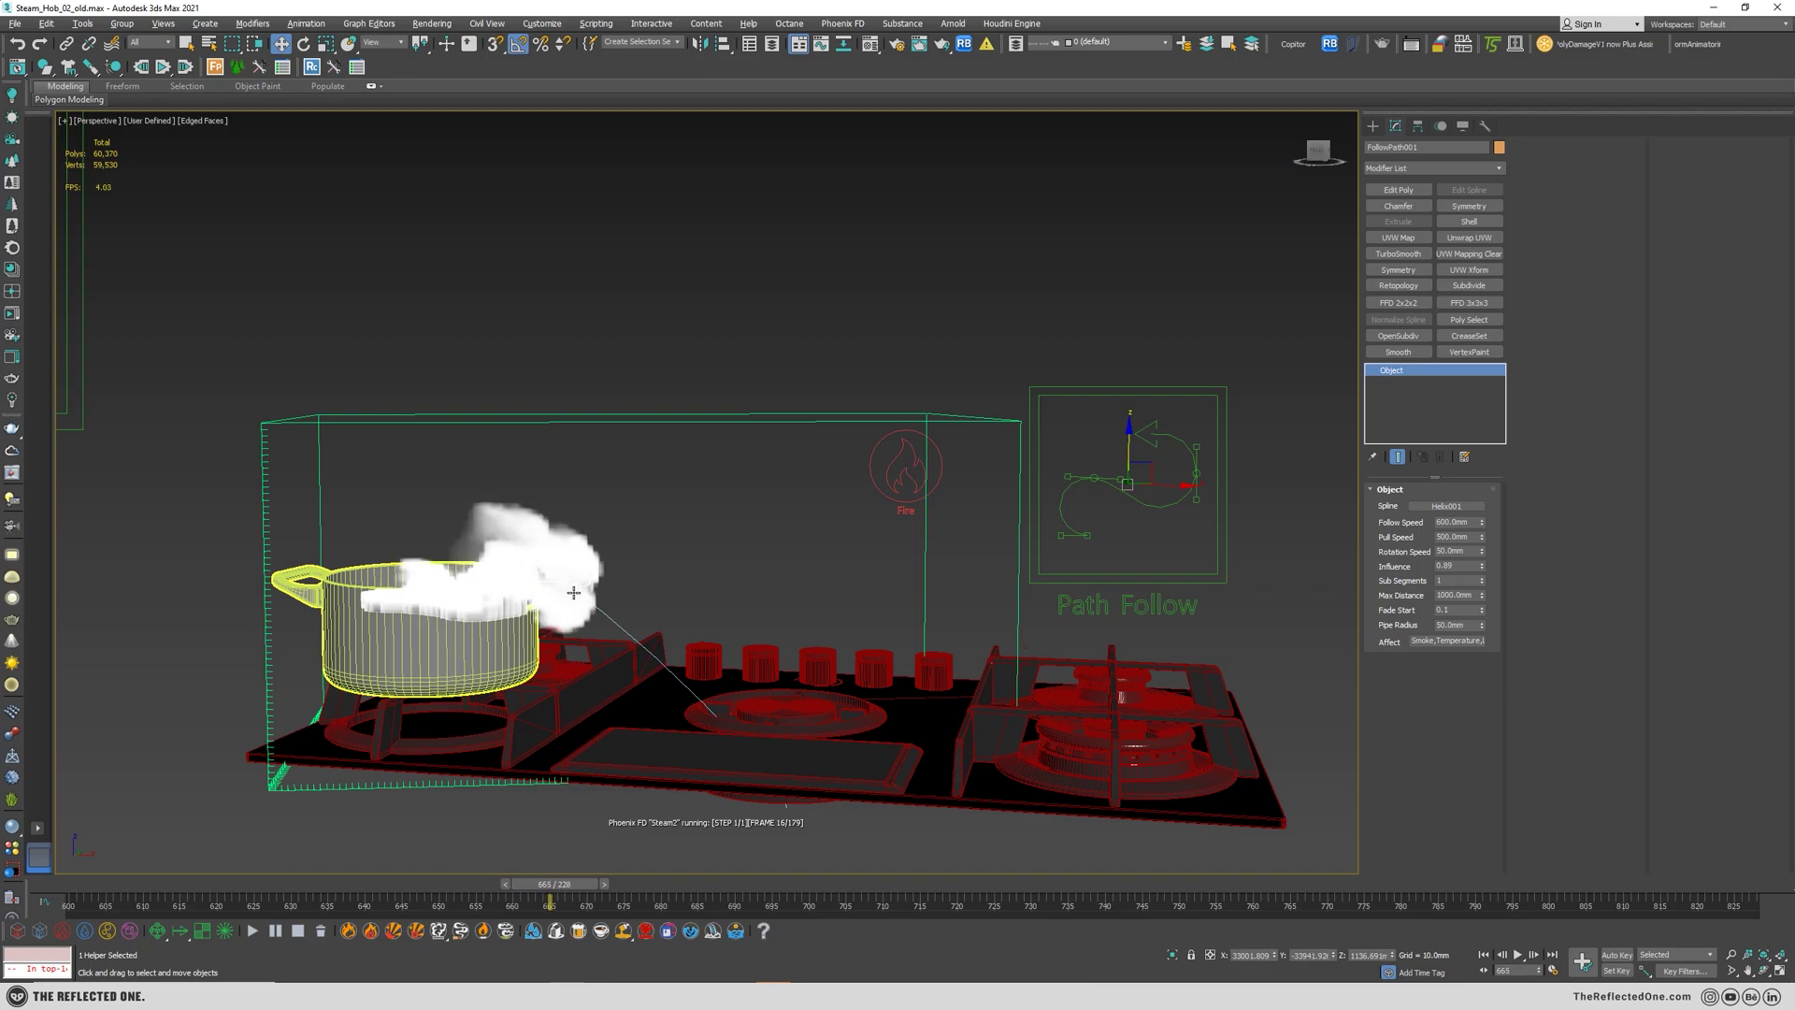
scroll(566, 631, "up", 3)
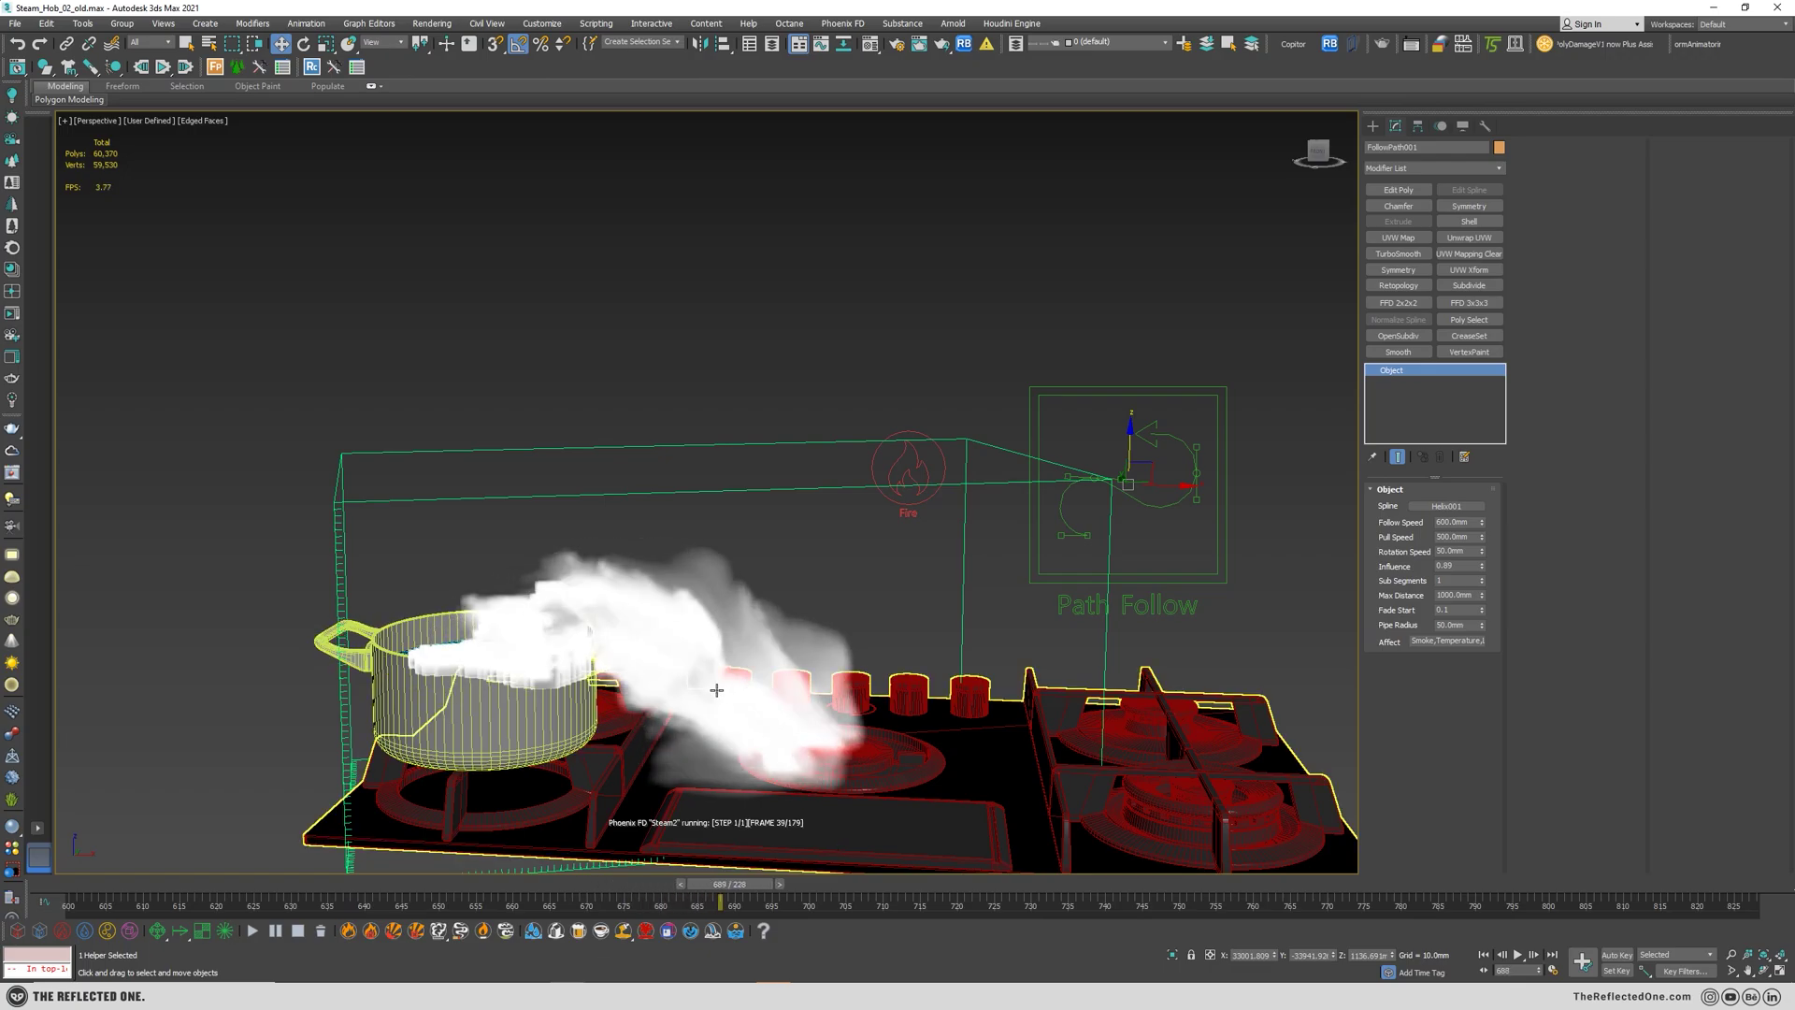
scroll(533, 645, "up", 5)
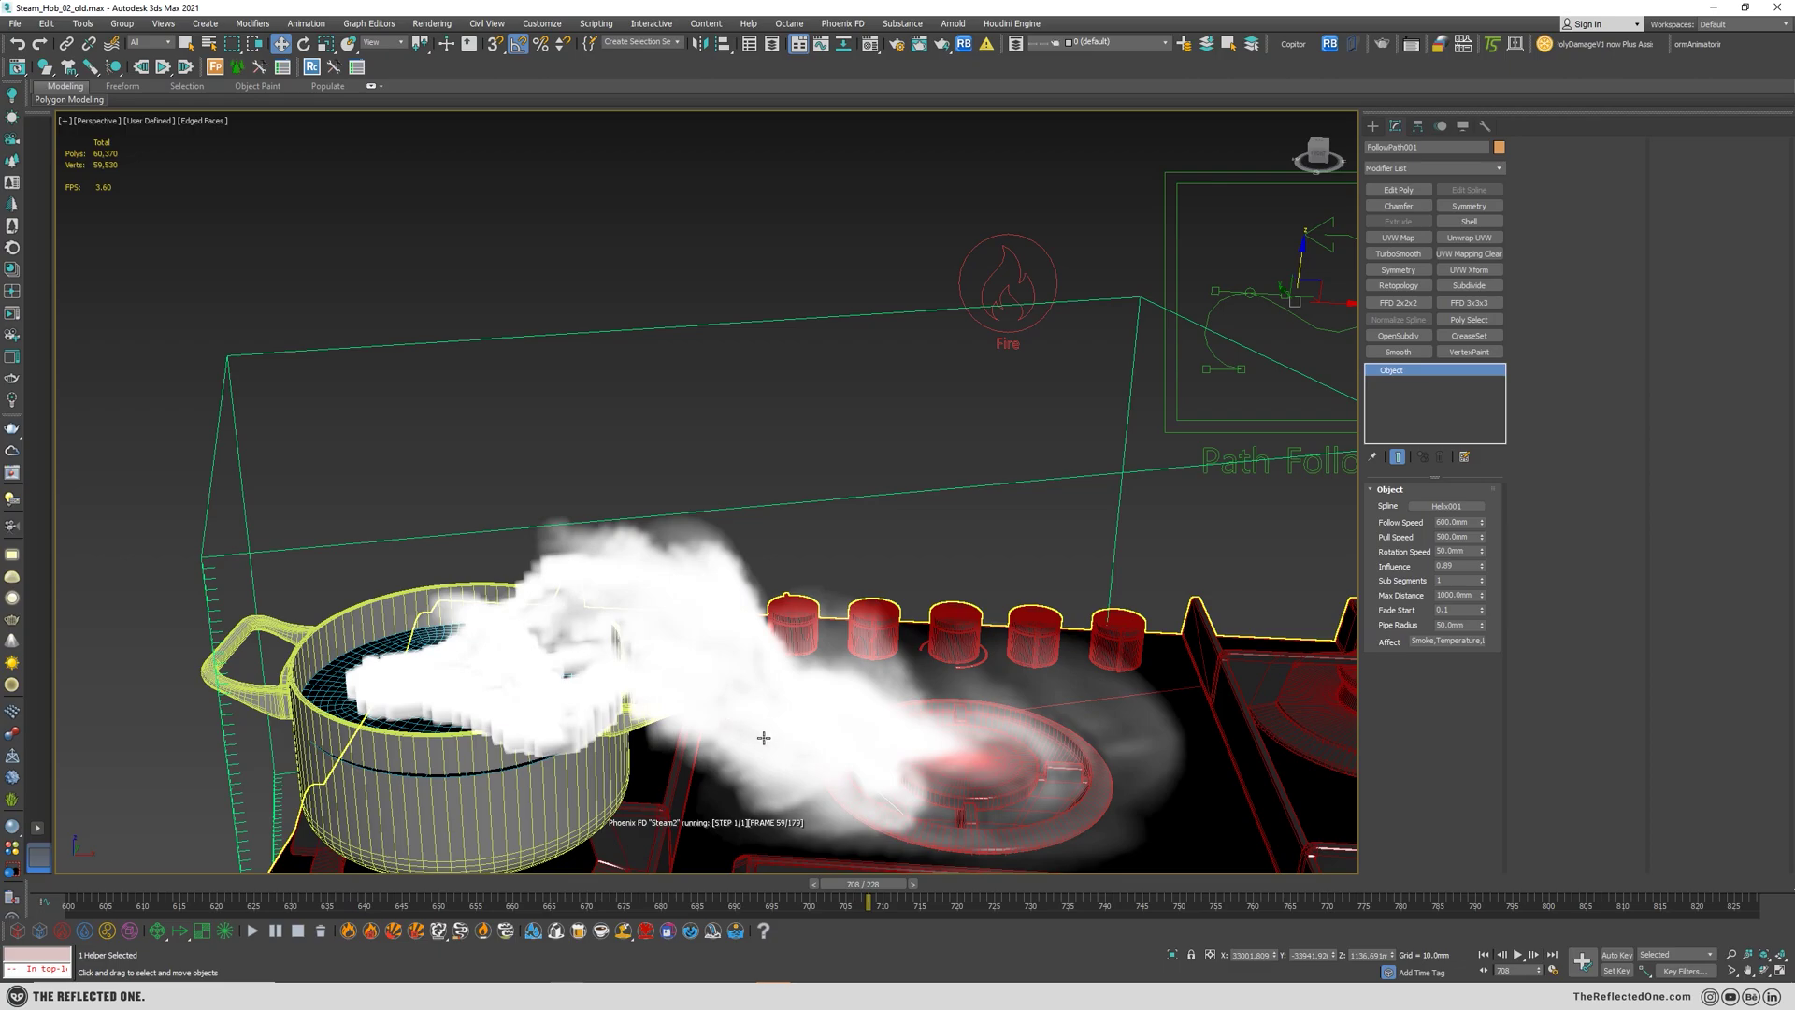
middle_click_drag(649, 735, 620, 603, "alt")
scroll(620, 602, "down", 3)
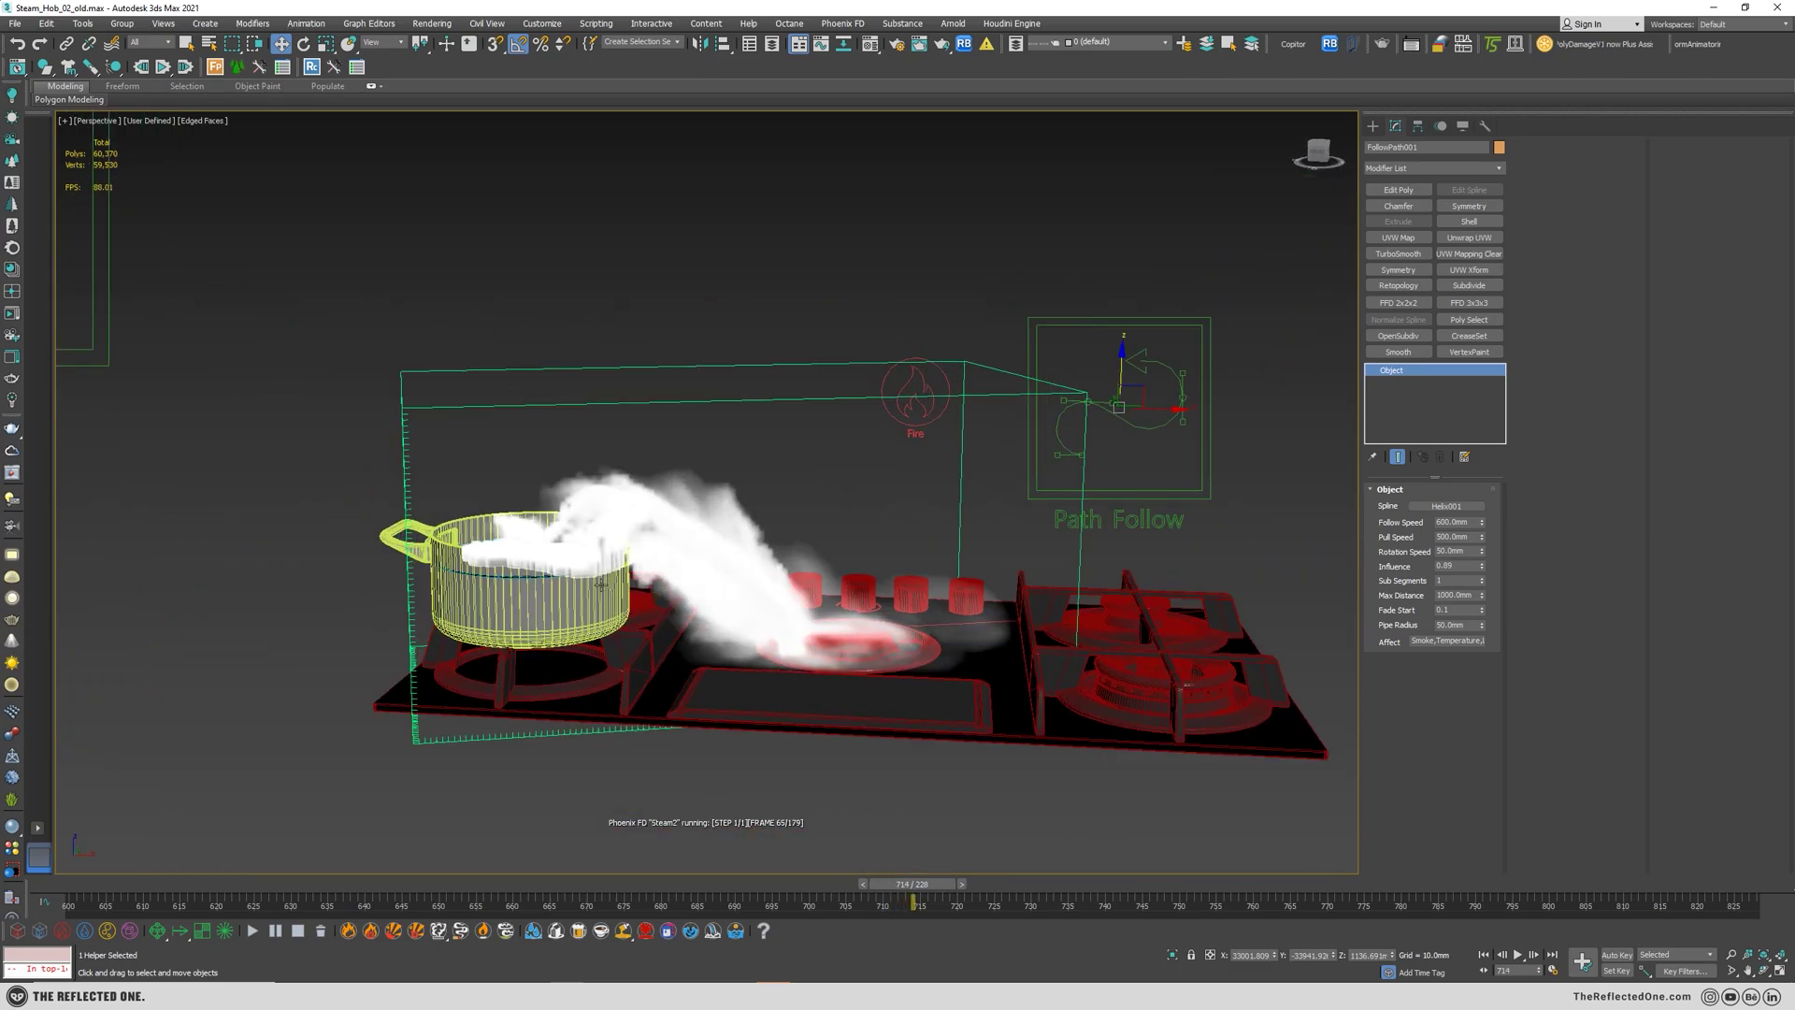
scroll(617, 580, "up", 3)
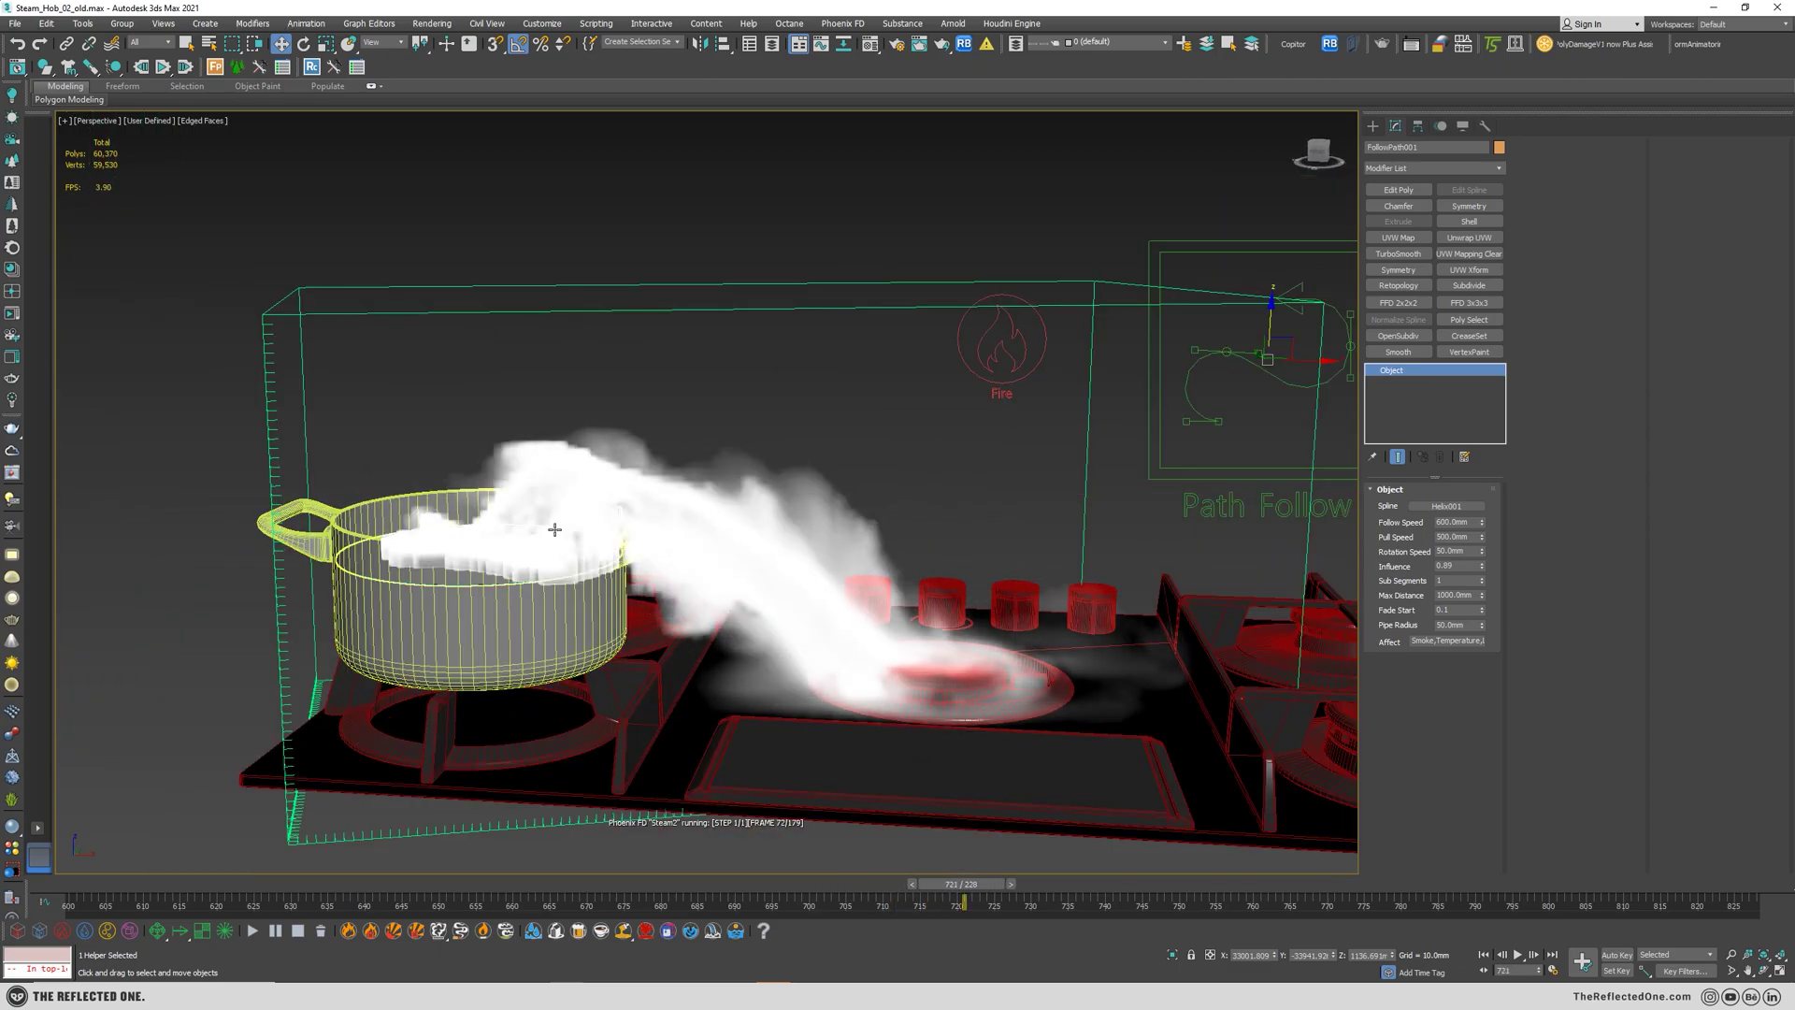
- Set the Path Follow helper's Follow Speed to 800 mm and stop the running simulation to restart it
double_click(1454, 522)
type("800")
key("Return")
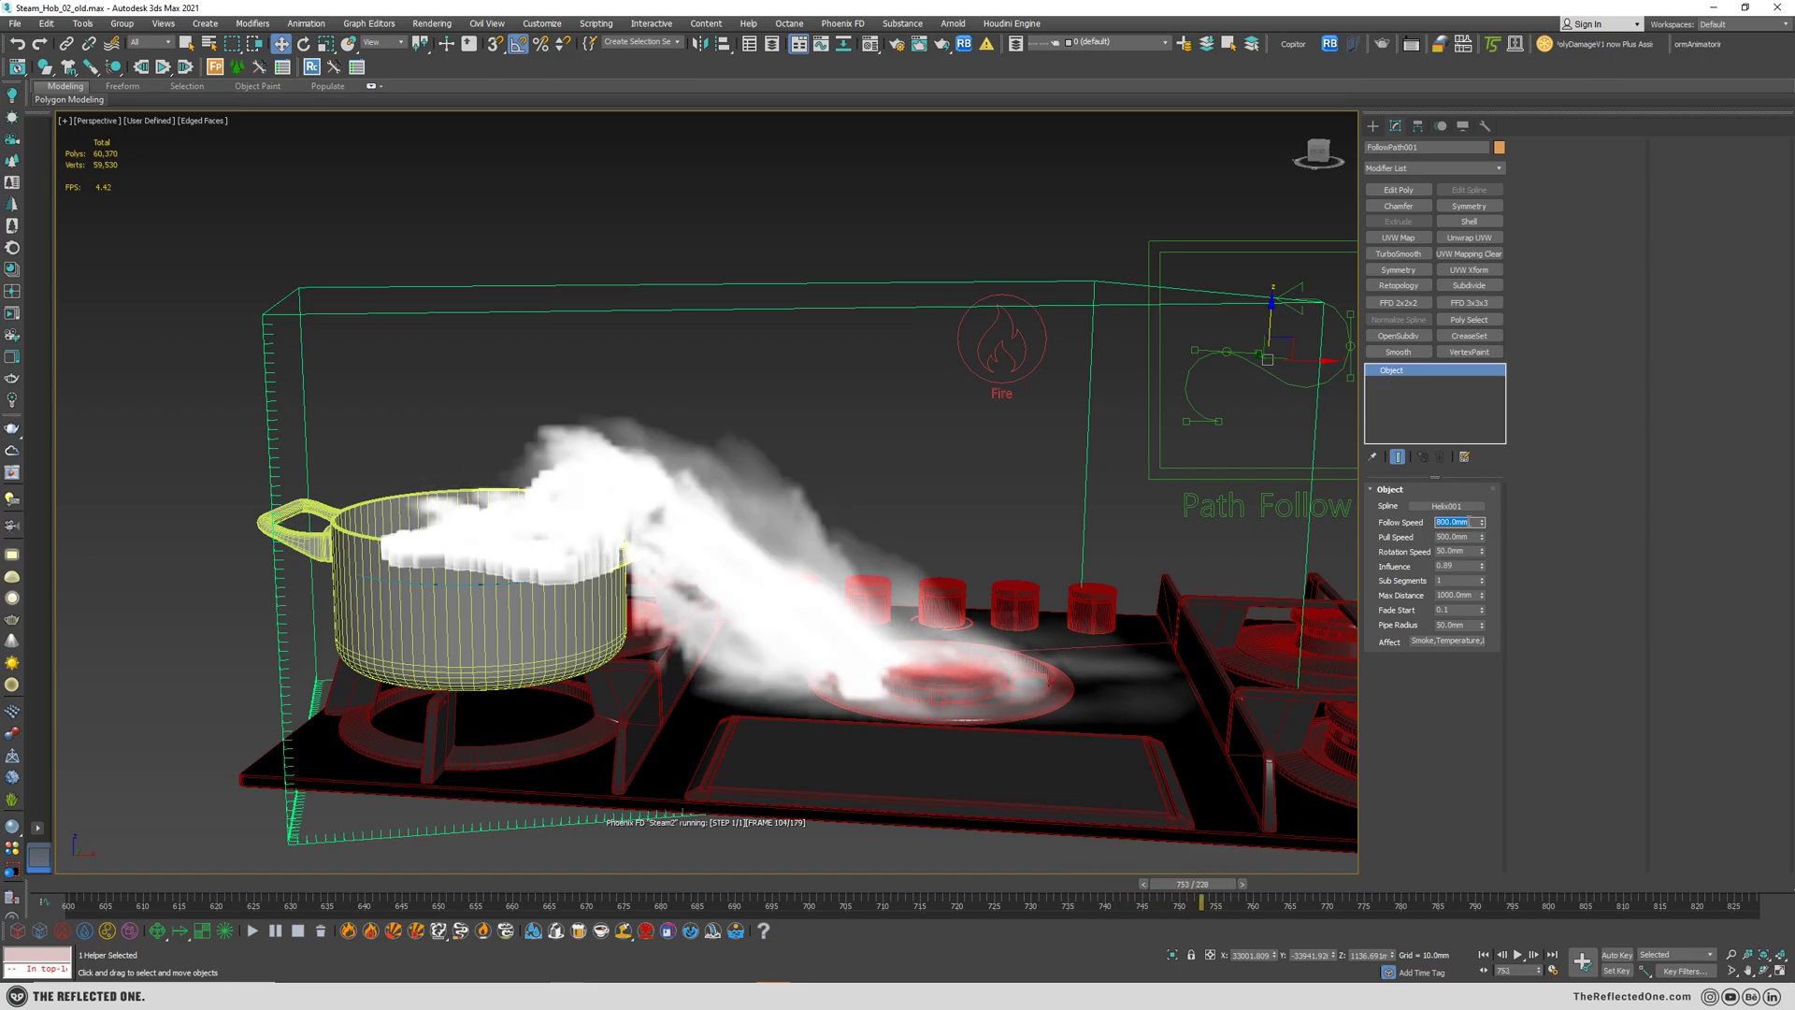
type("20")
key("Return")
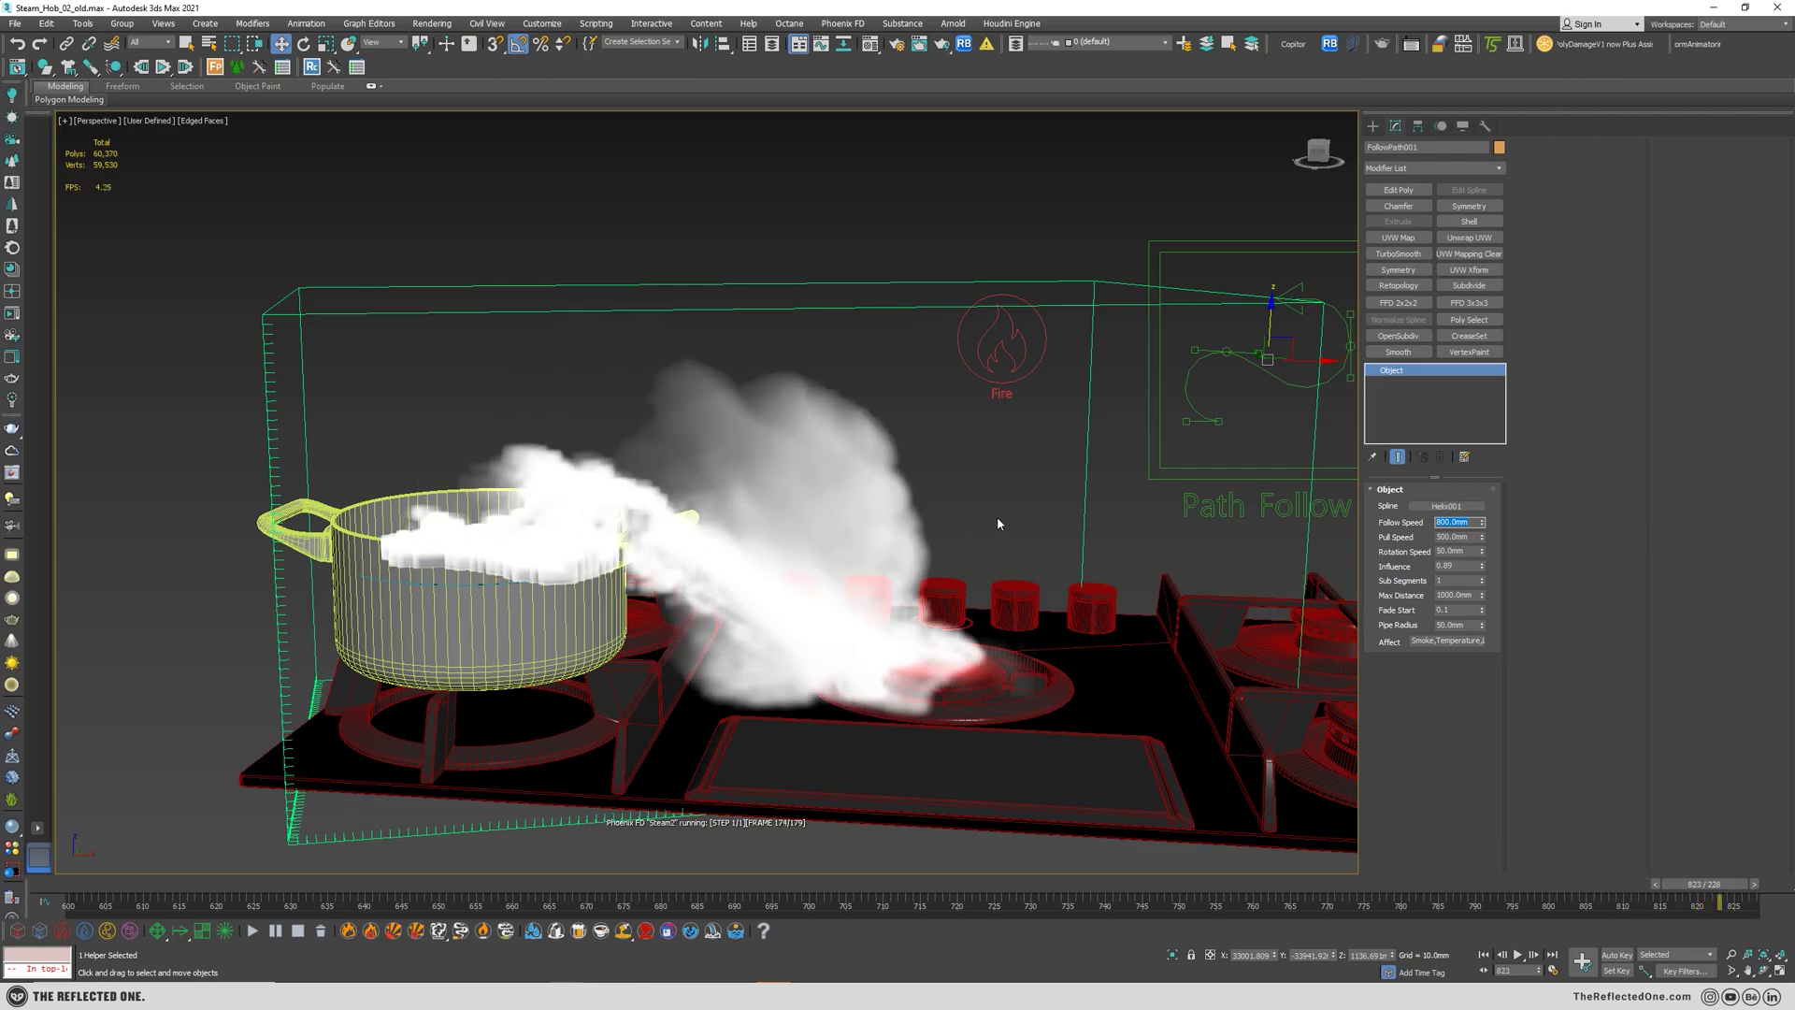
left_click(298, 931)
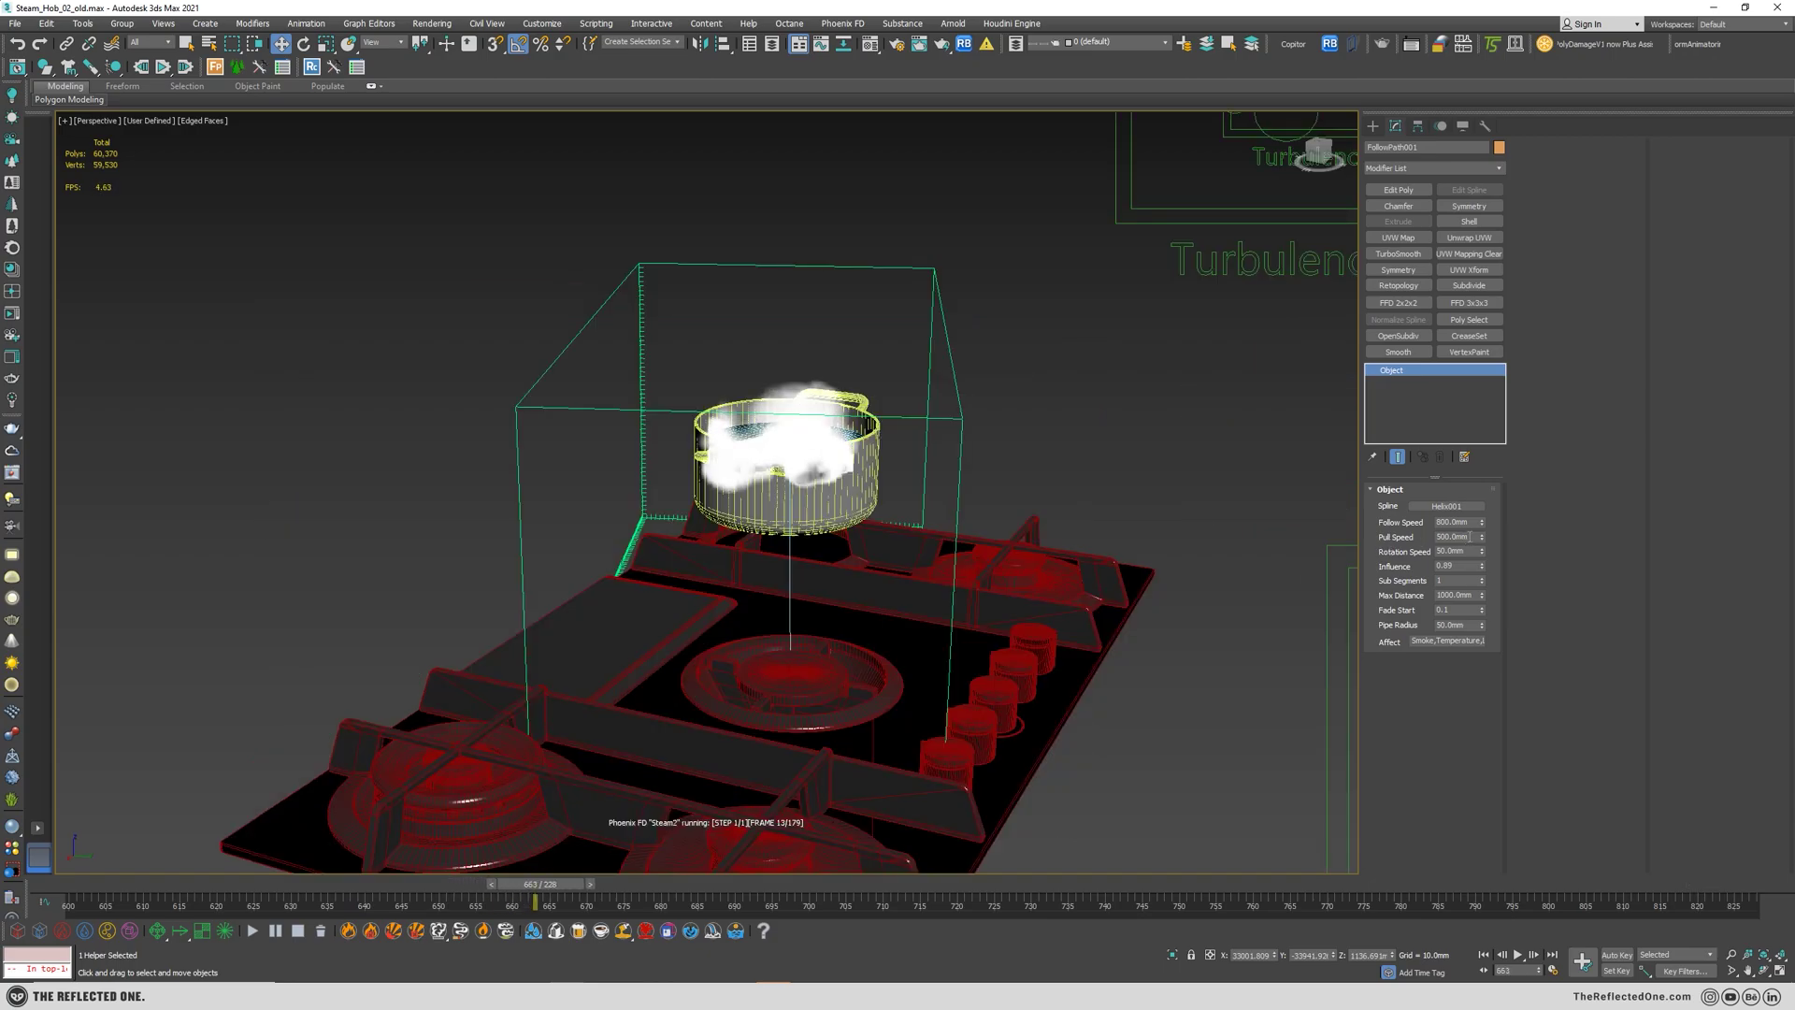
- Set the Path Follow helper's Pull Speed to 50 mm during the simulation and examine the steam flow from several angles
middle_click_drag(803, 551, 841, 565, "alt")
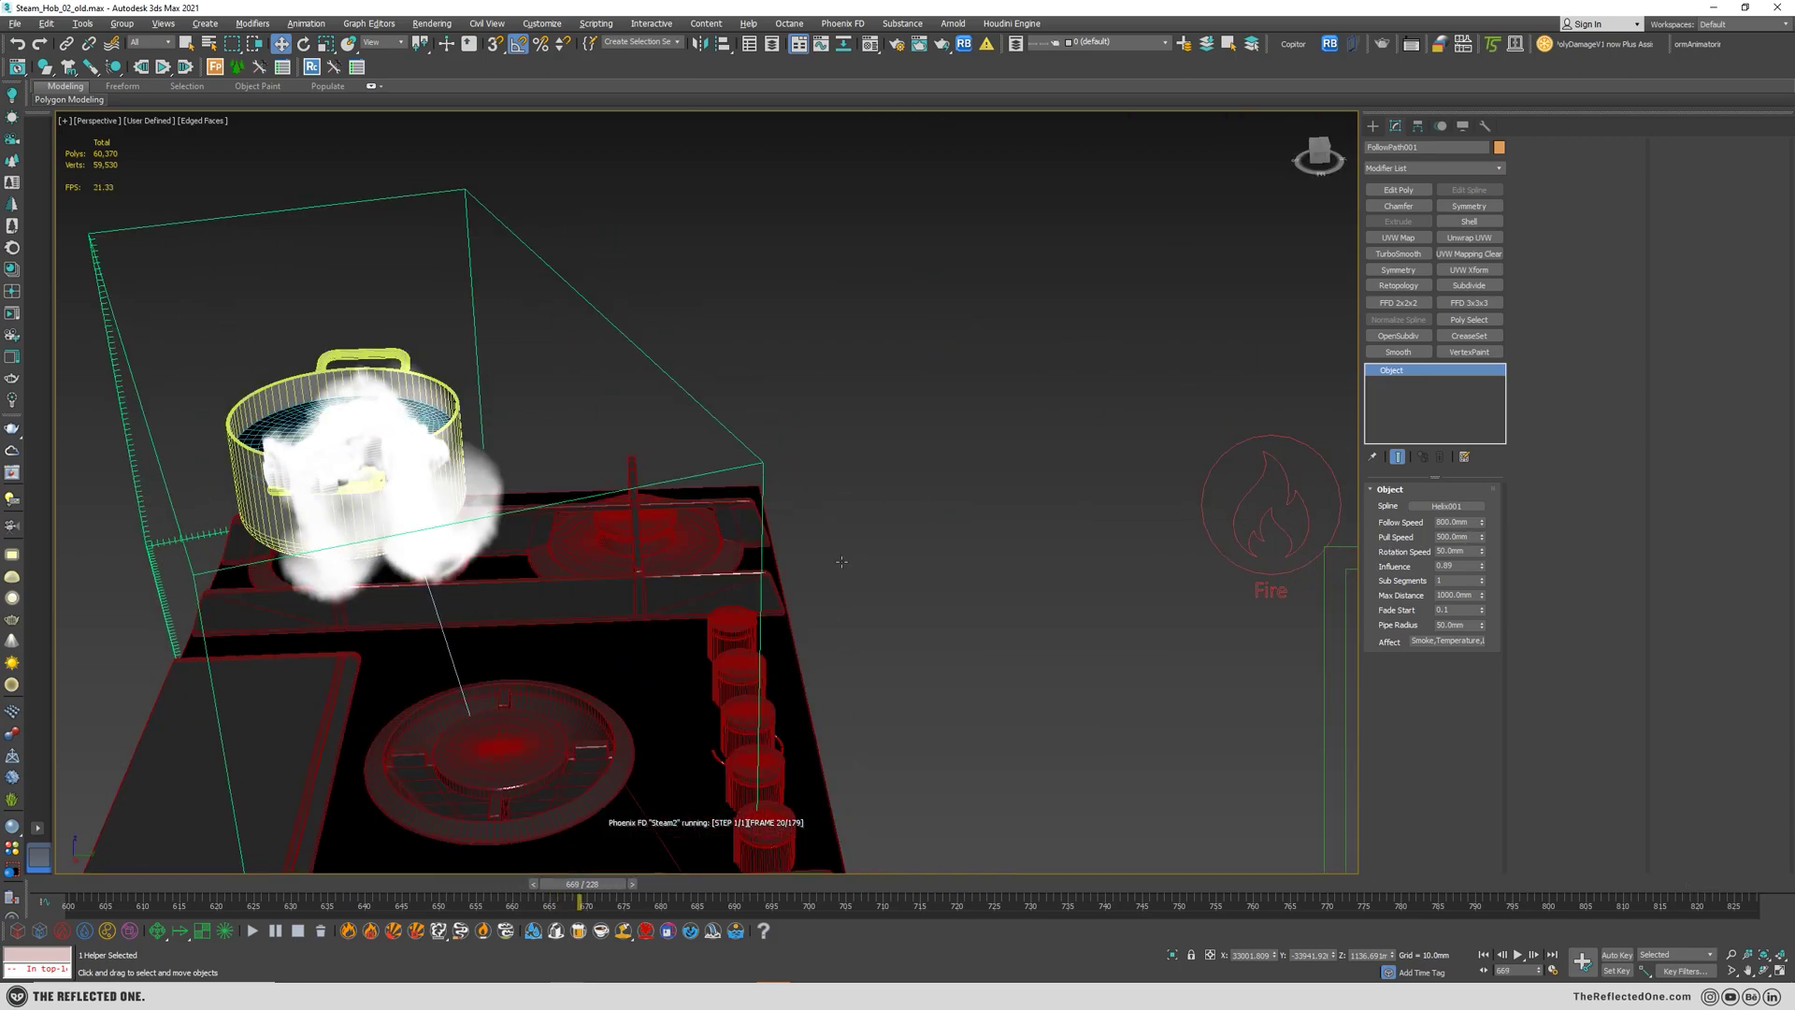
middle_click_drag(524, 613, 873, 512)
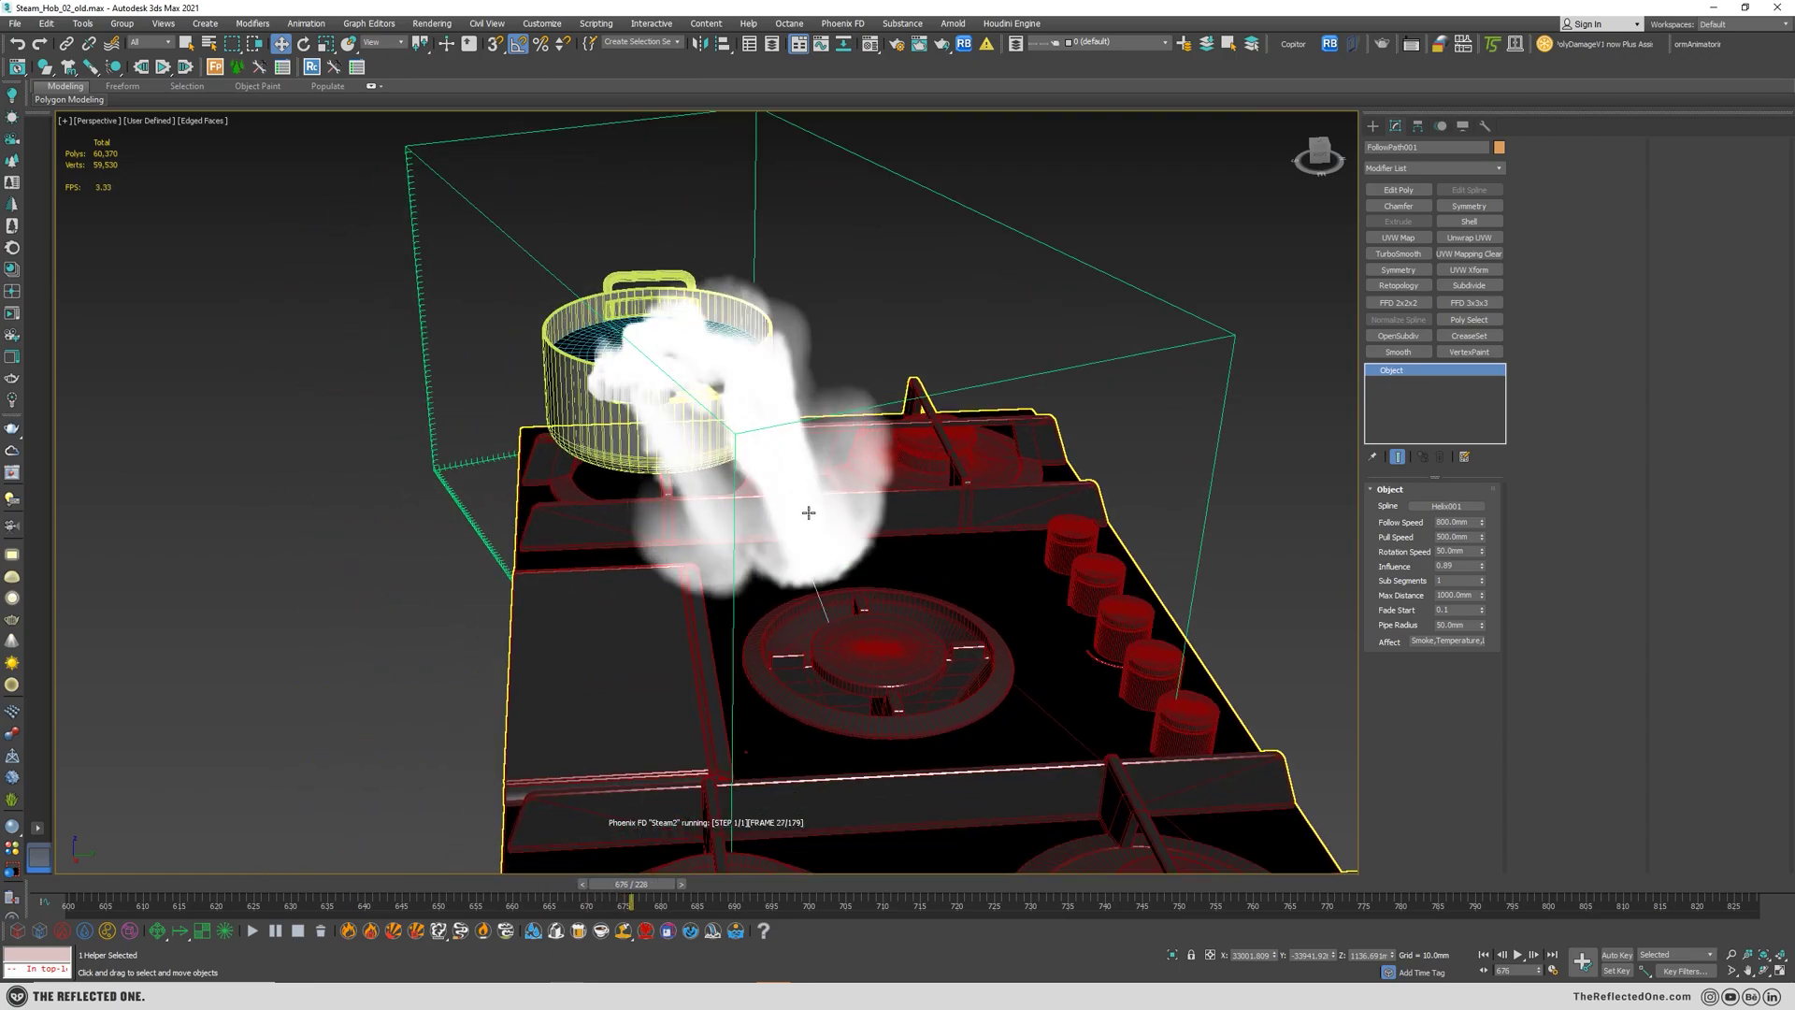
scroll(810, 514, "down", 3)
middle_click_drag(598, 729, 839, 523, "alt")
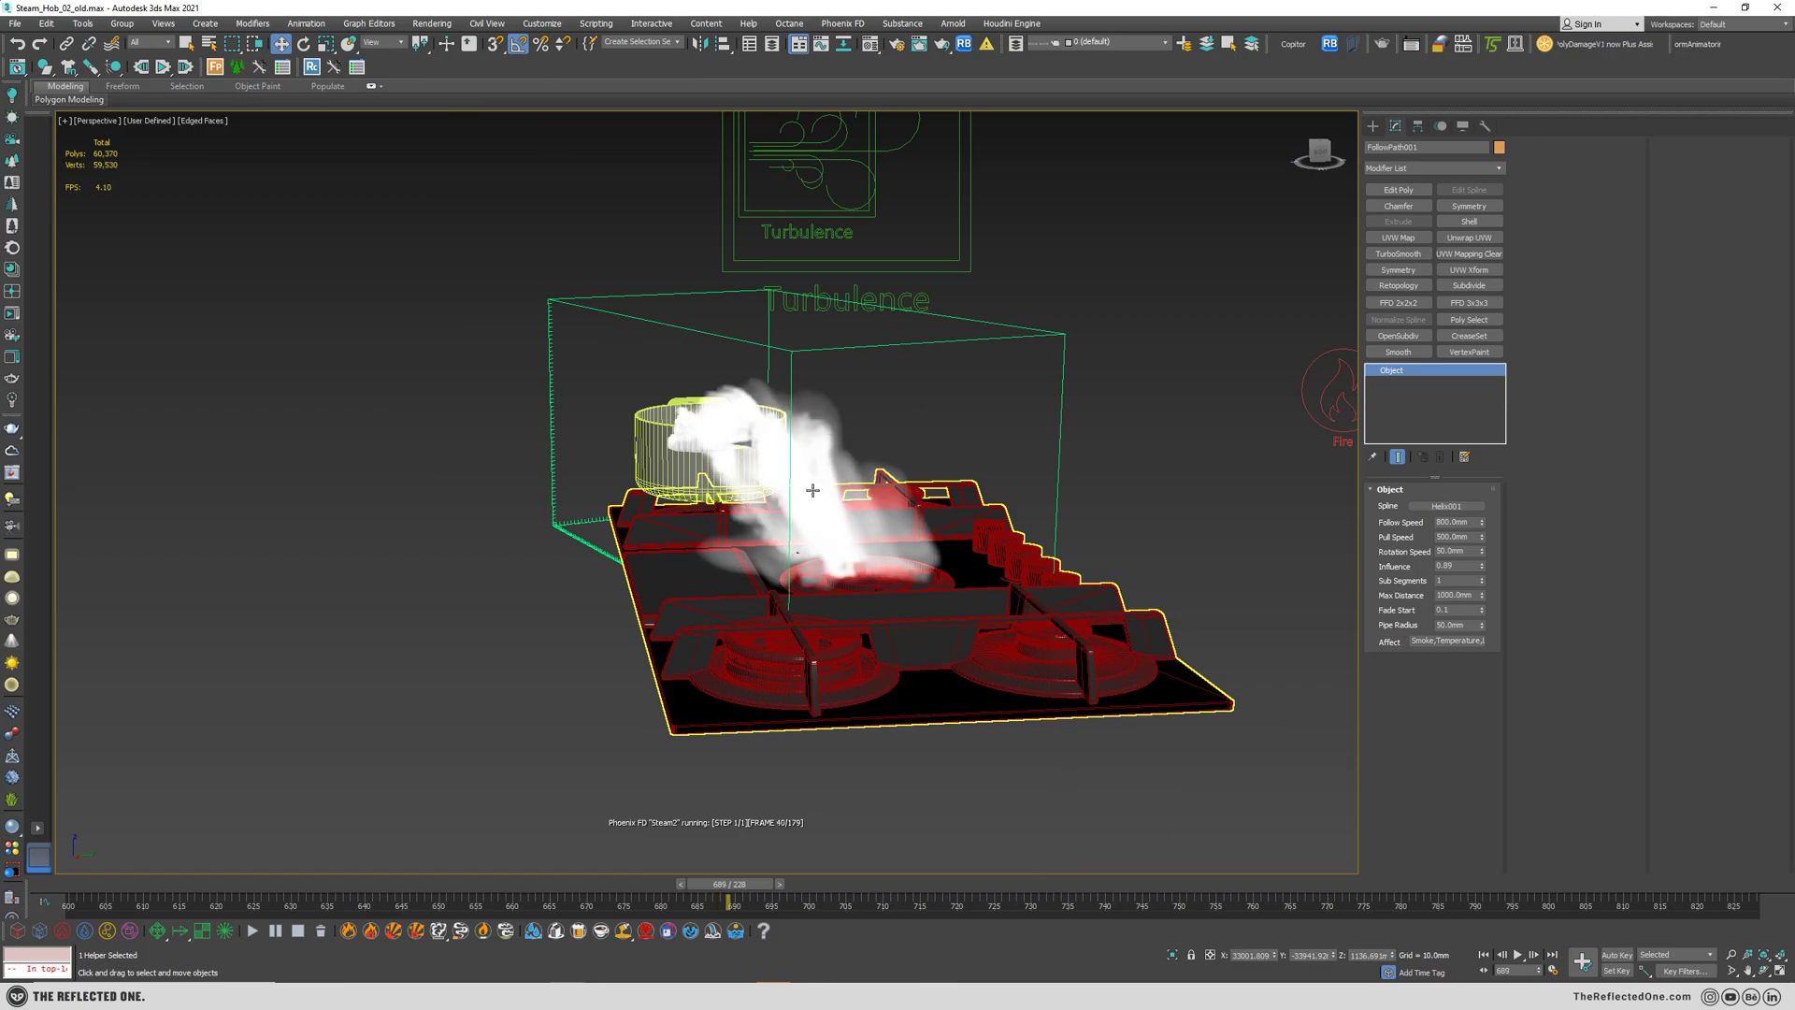
double_click(1470, 536)
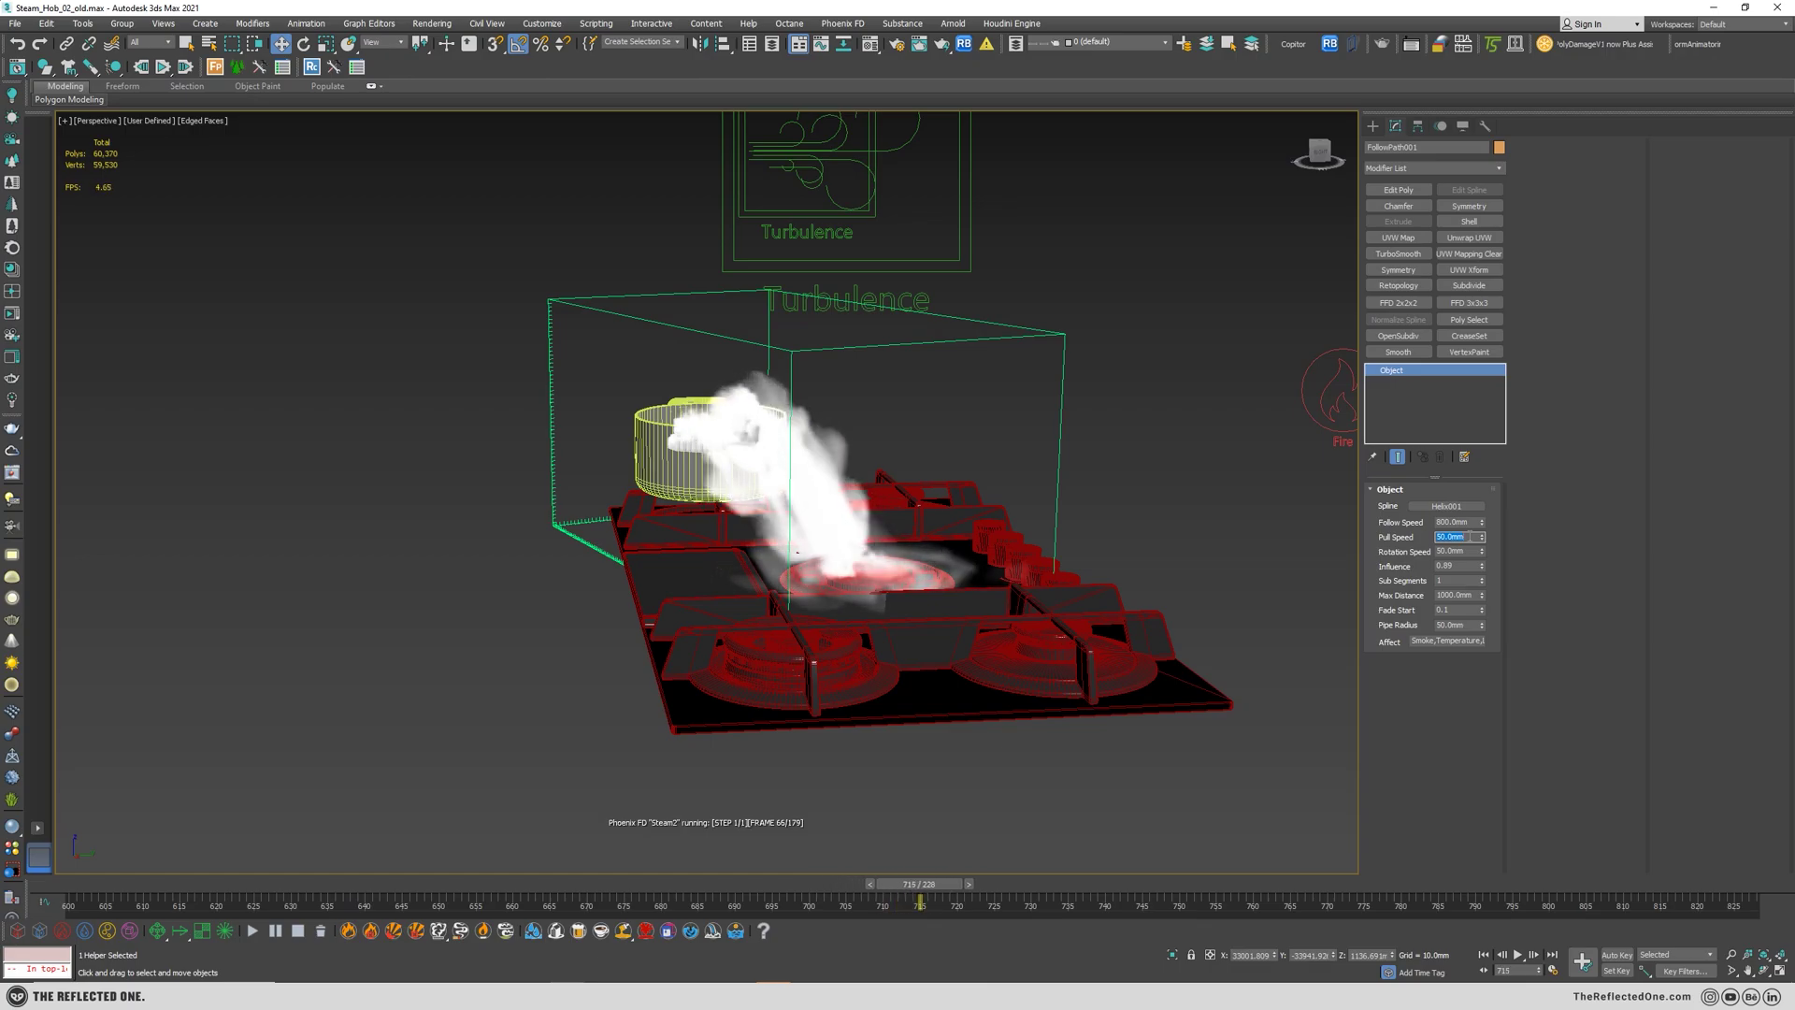
middle_click_drag(973, 551, 801, 560, "alt")
scroll(802, 560, "up", 3)
middle_click_drag(930, 523, 666, 565, "alt")
scroll(666, 565, "down", 4)
scroll(666, 565, "up", 4)
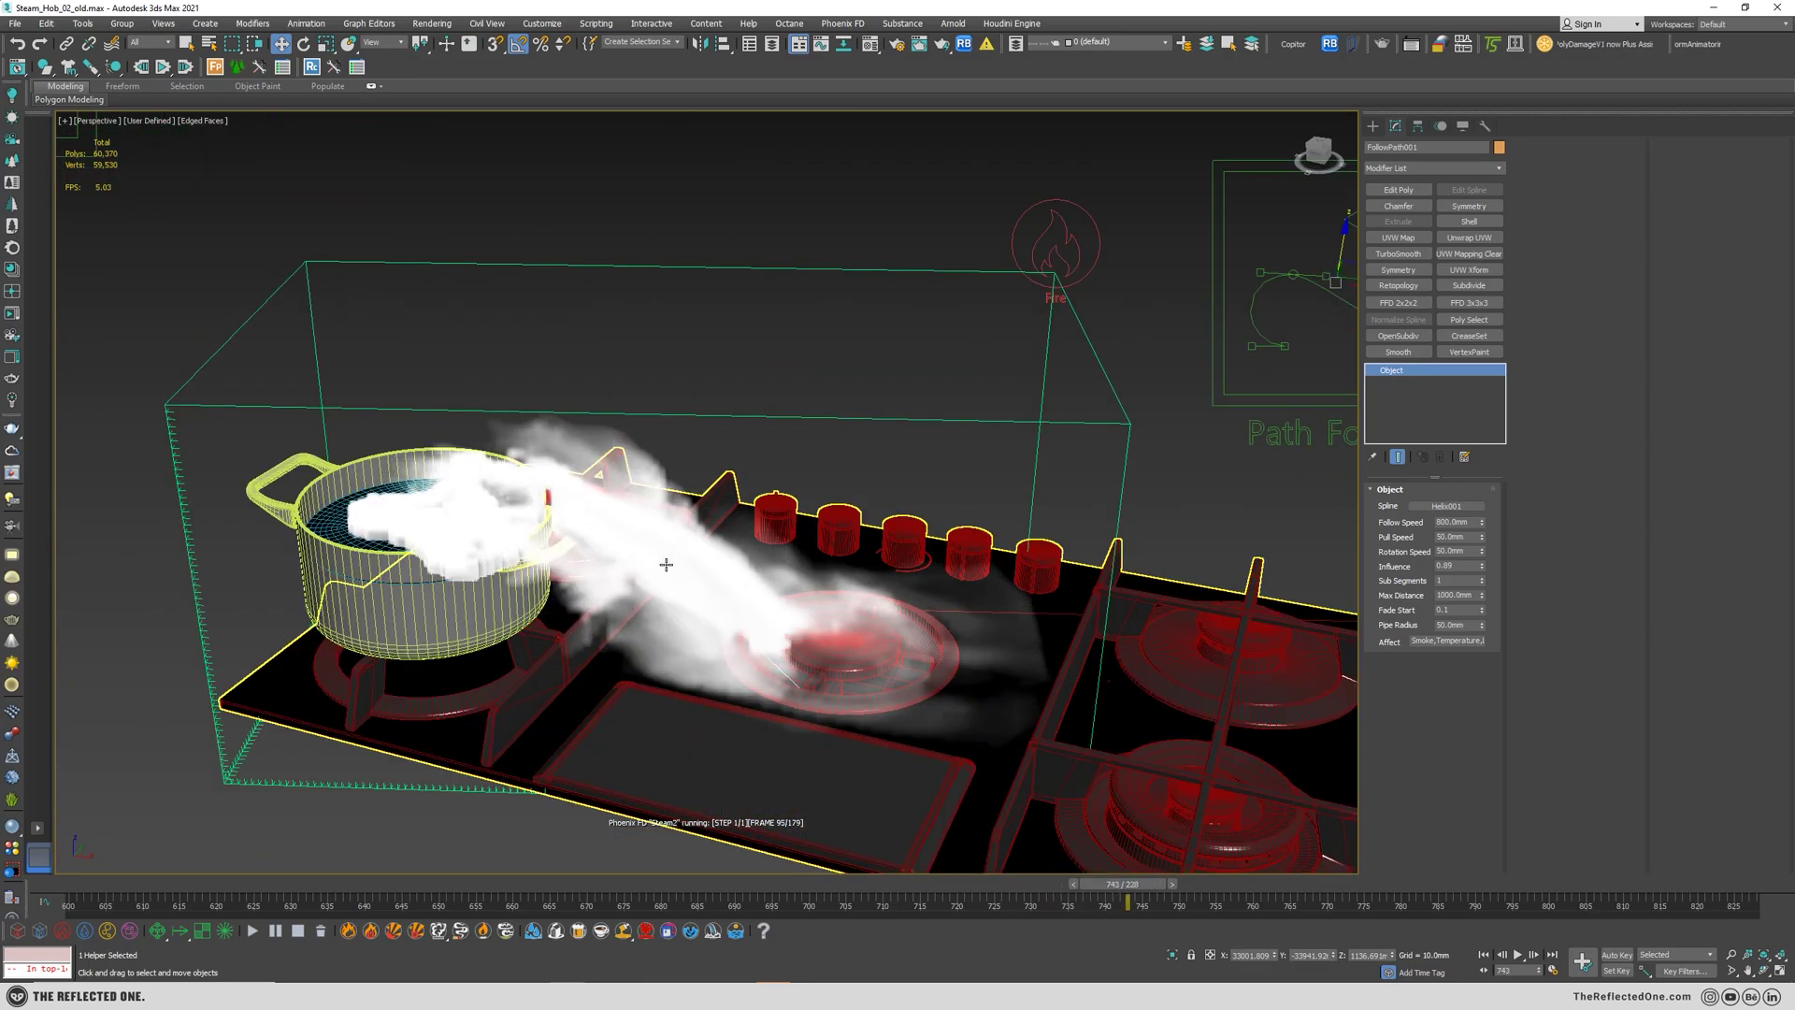
- Set the Path Follow helper's Pull Speed to 10000 mm and restart the simulation
double_click(1467, 537)
type("2000")
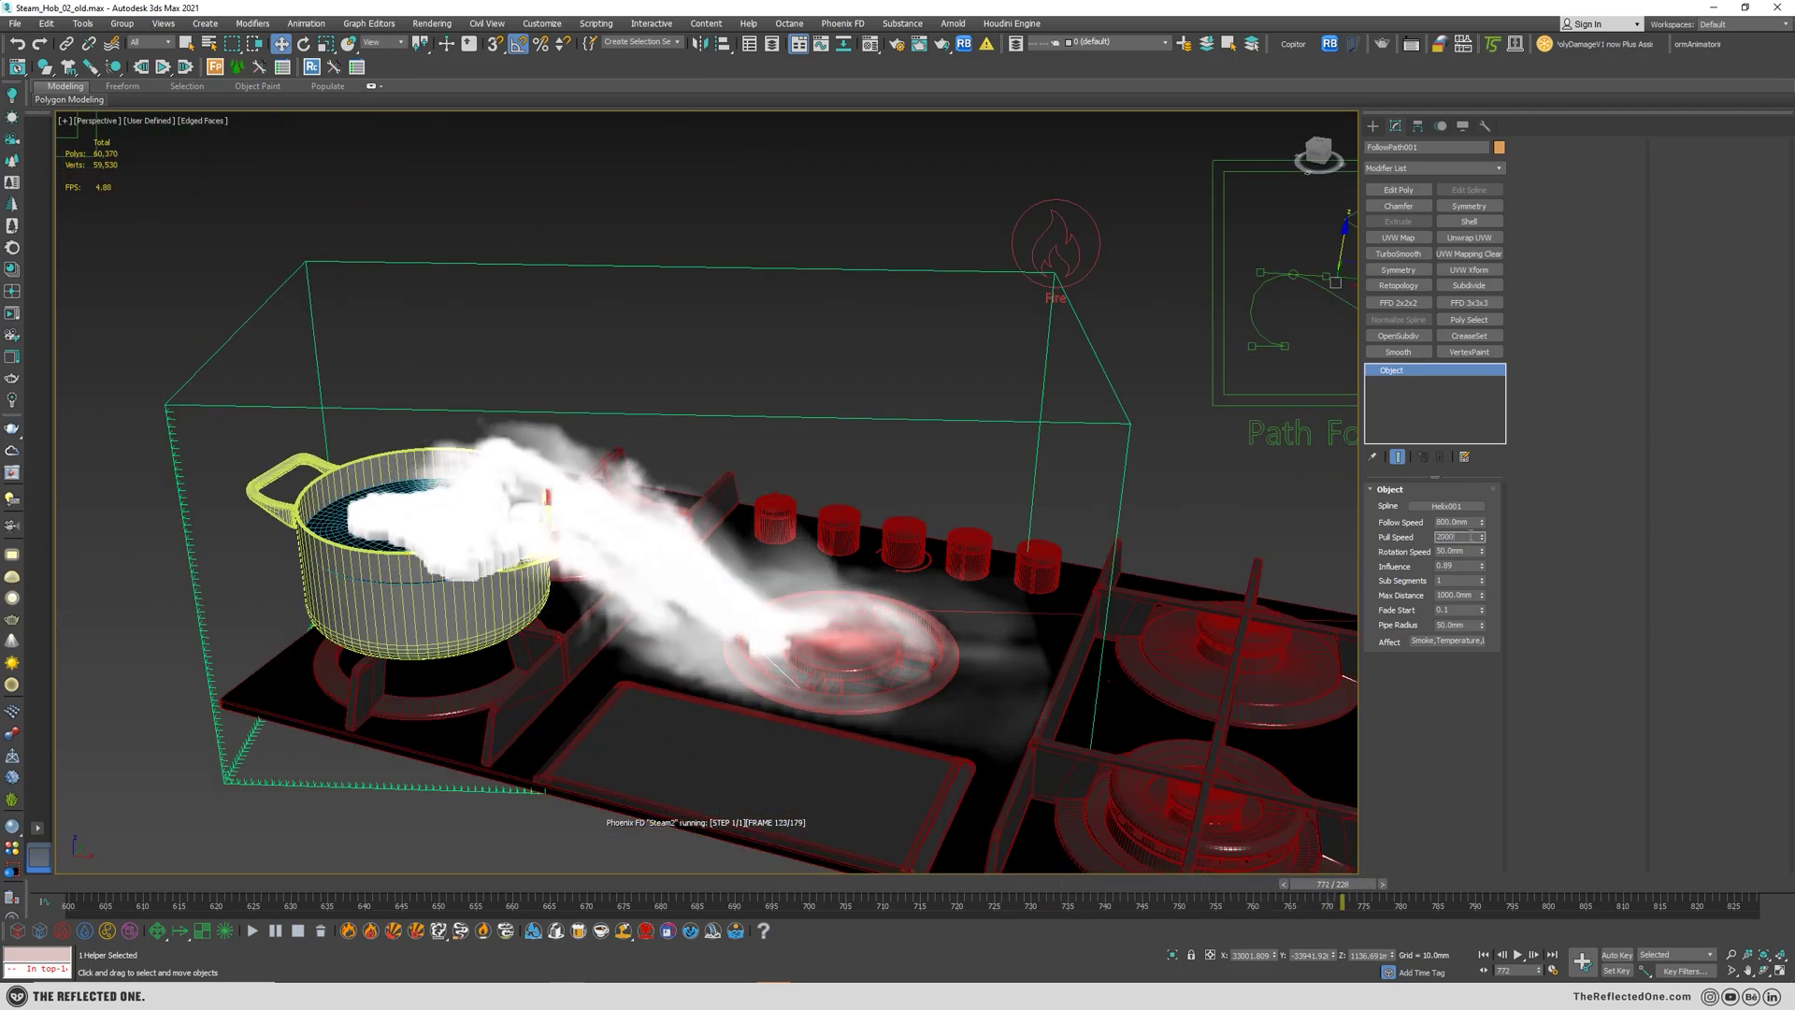
key("Return")
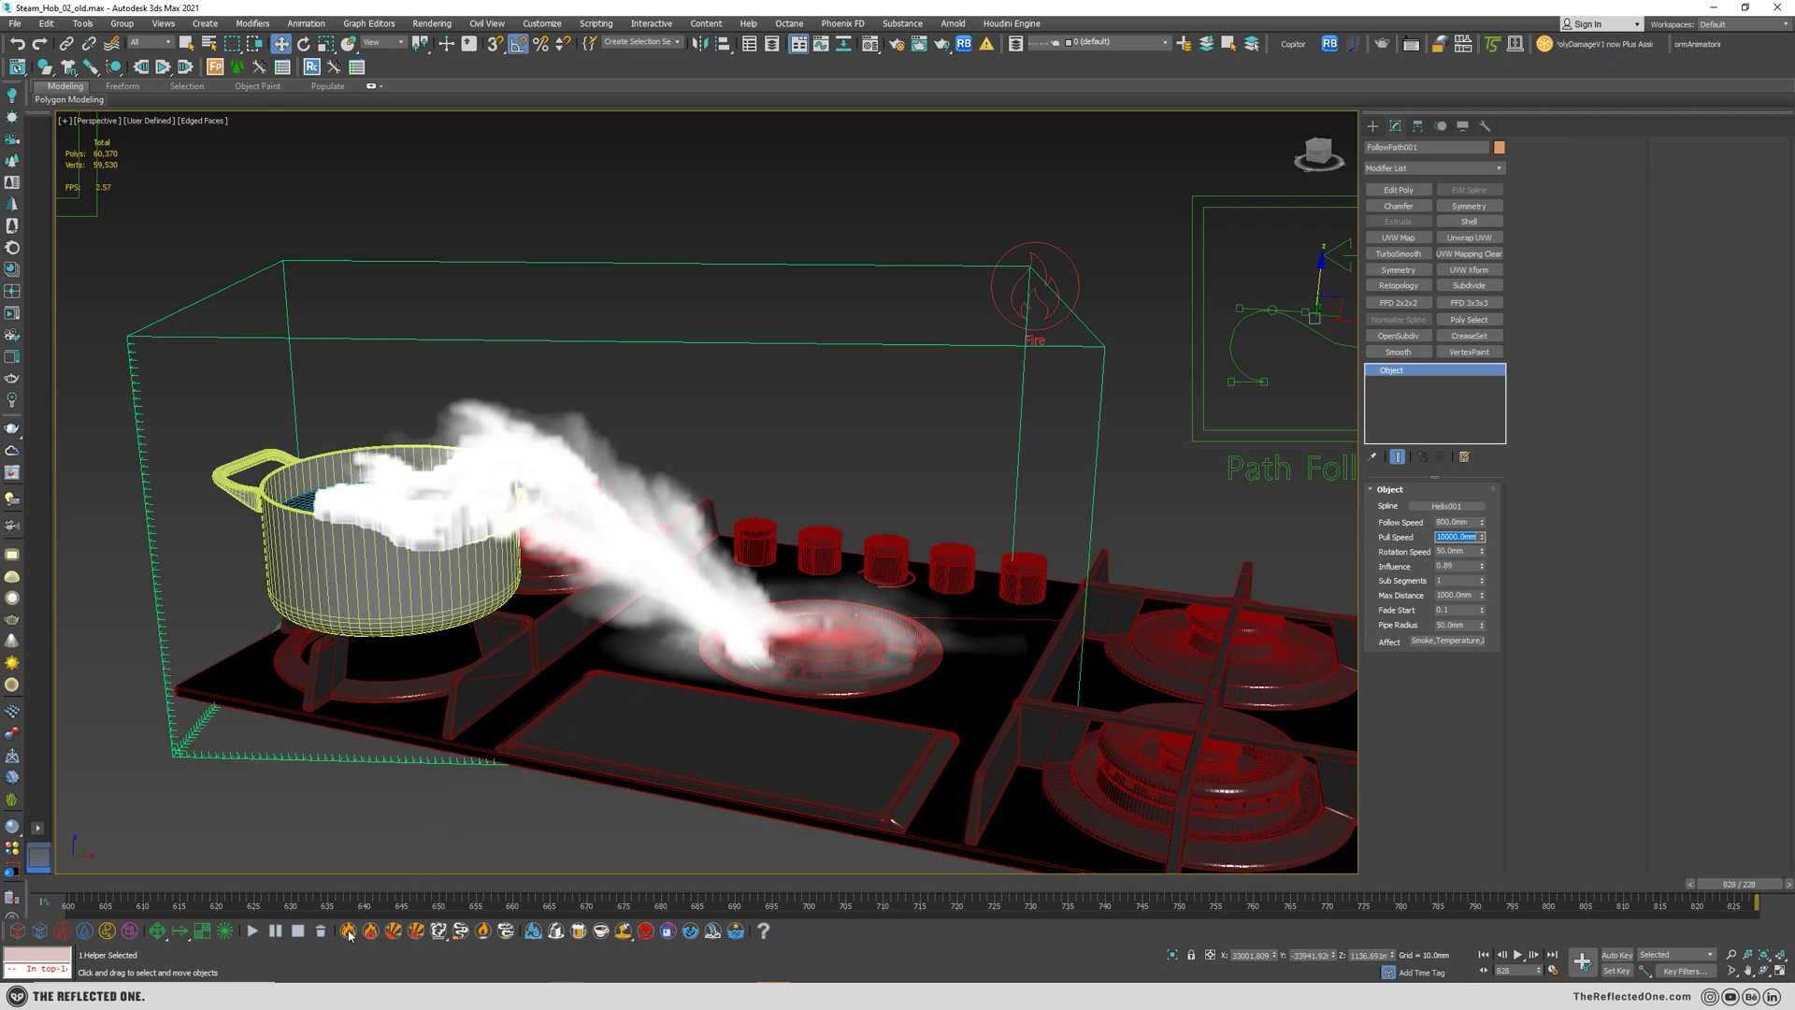
left_click(252, 932)
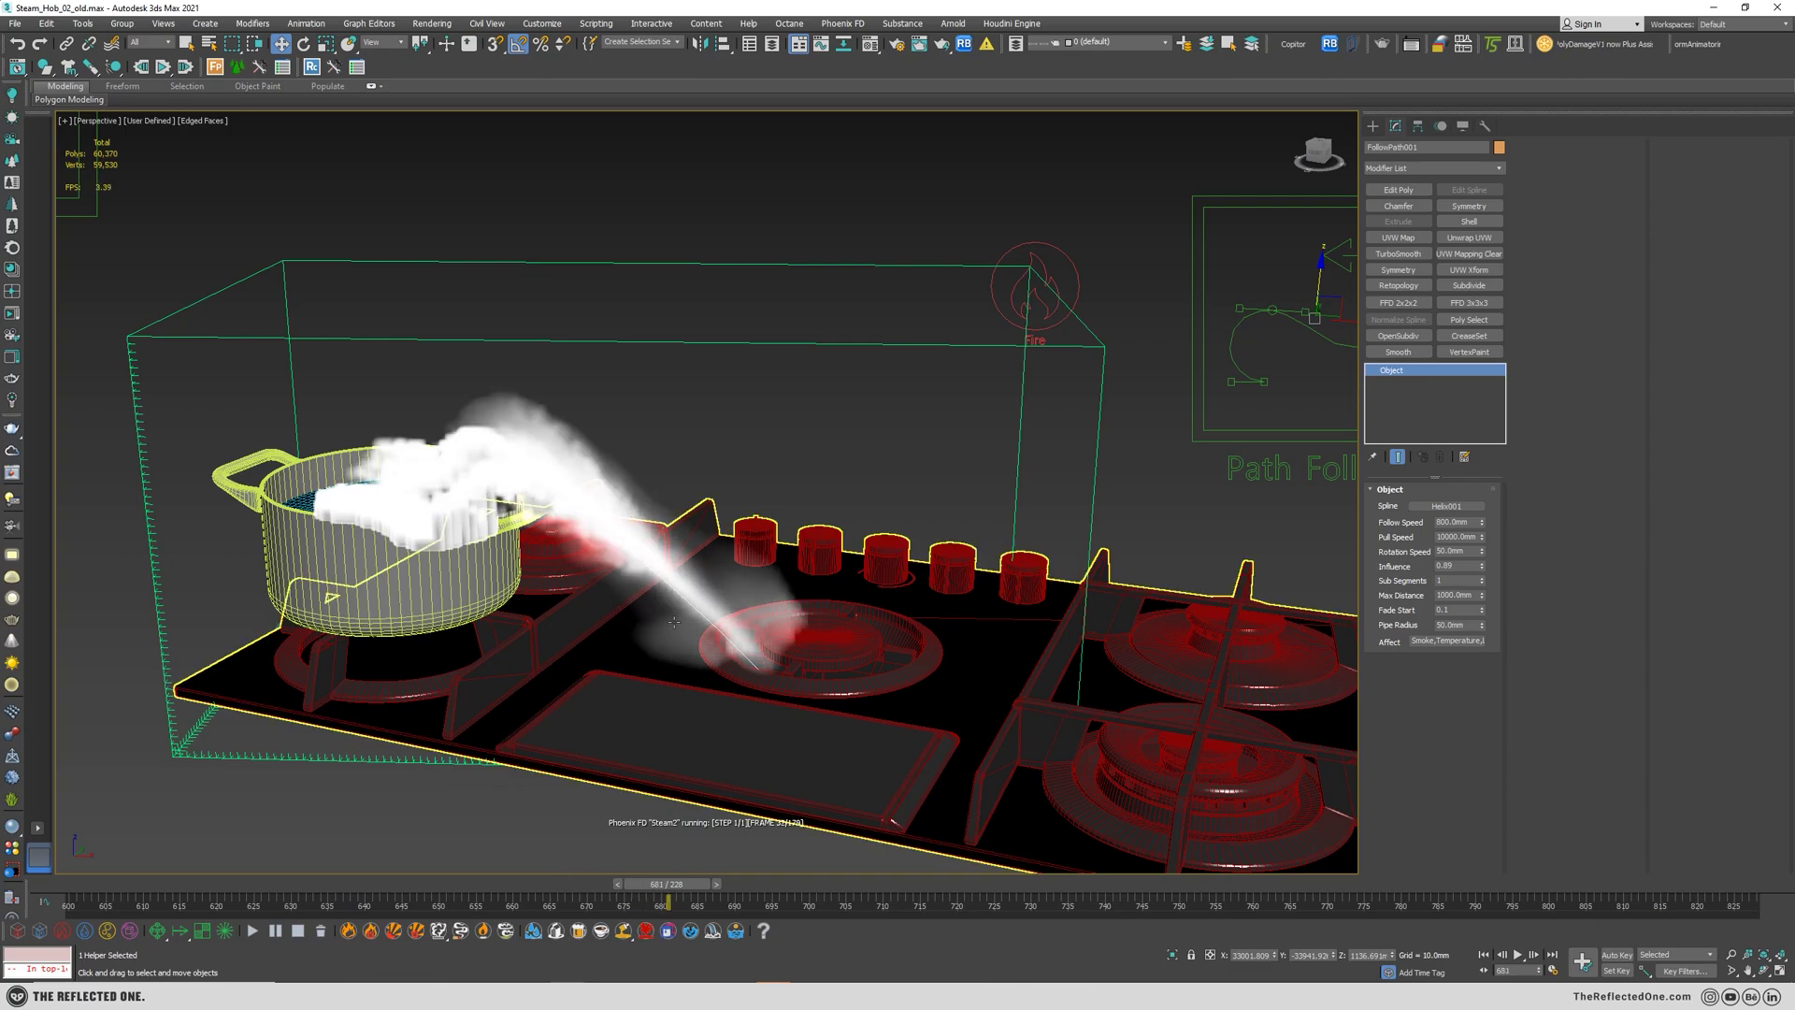
- Set the Path Follow helper's Pull Speed to 50 mm, watch the steam's response and stop the simulation
double_click(1458, 536)
type("50")
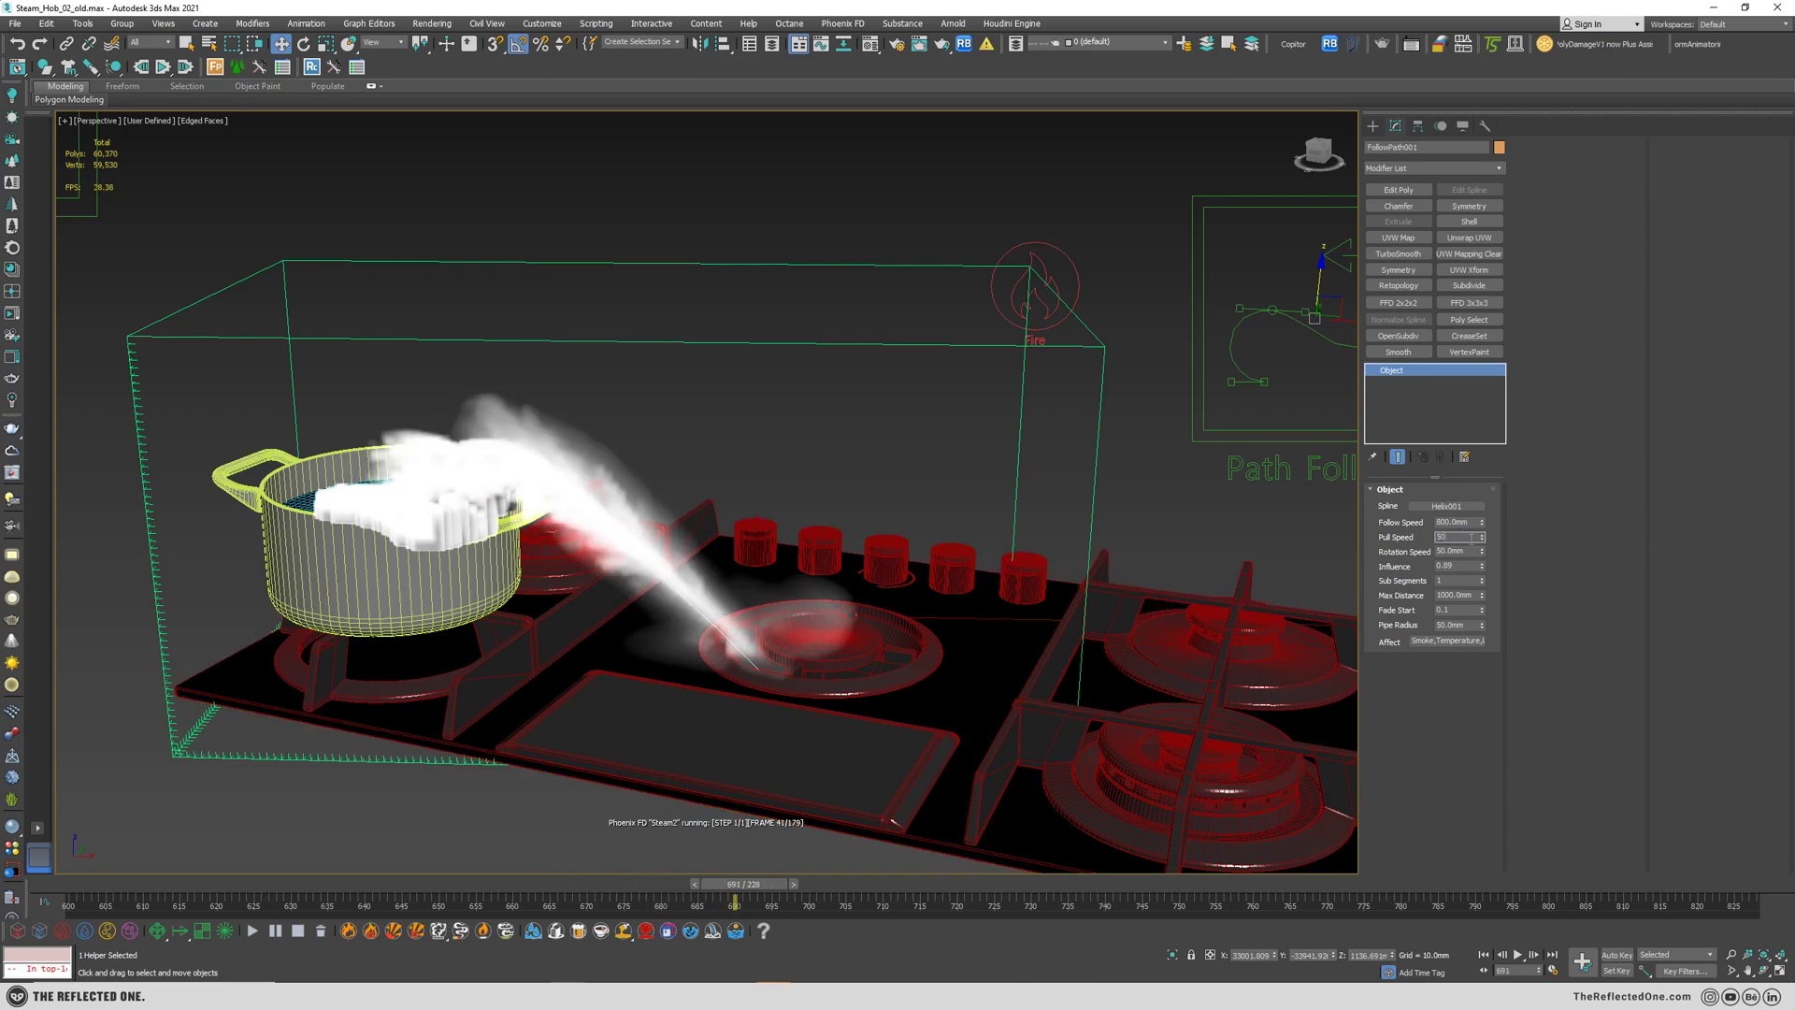
key("Return")
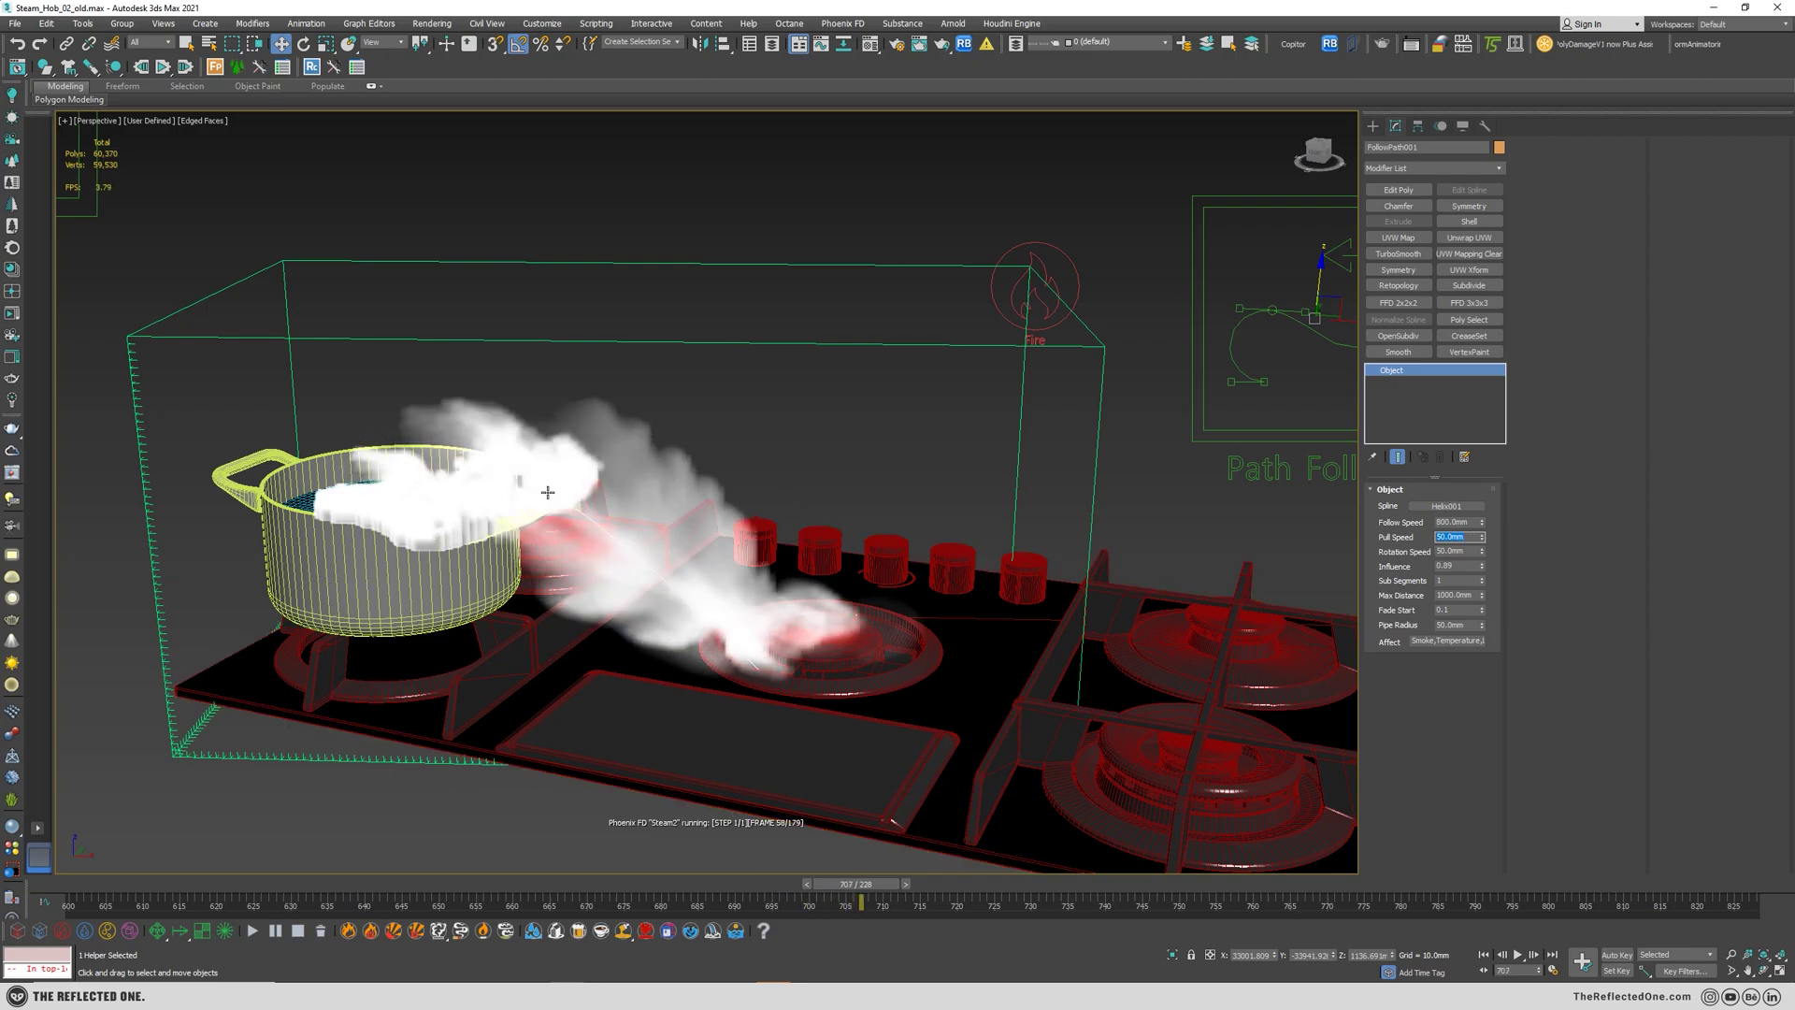
scroll(629, 601, "down", 4)
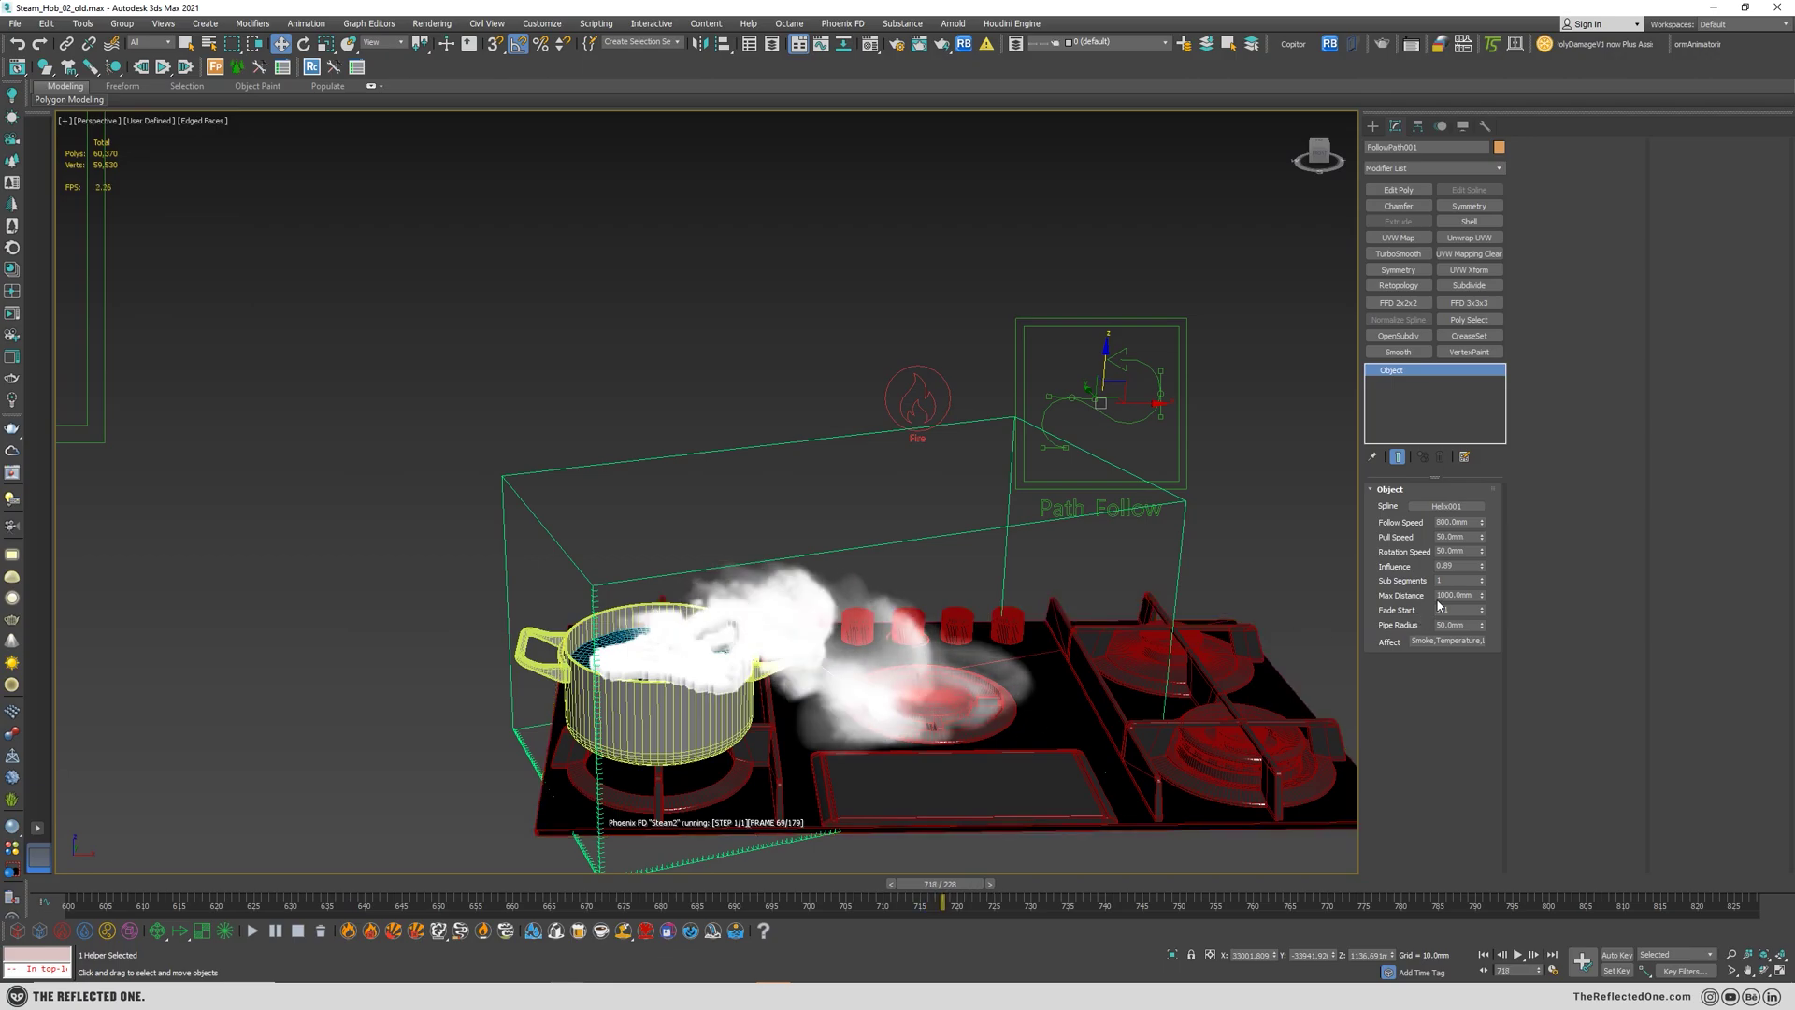
double_click(1448, 550)
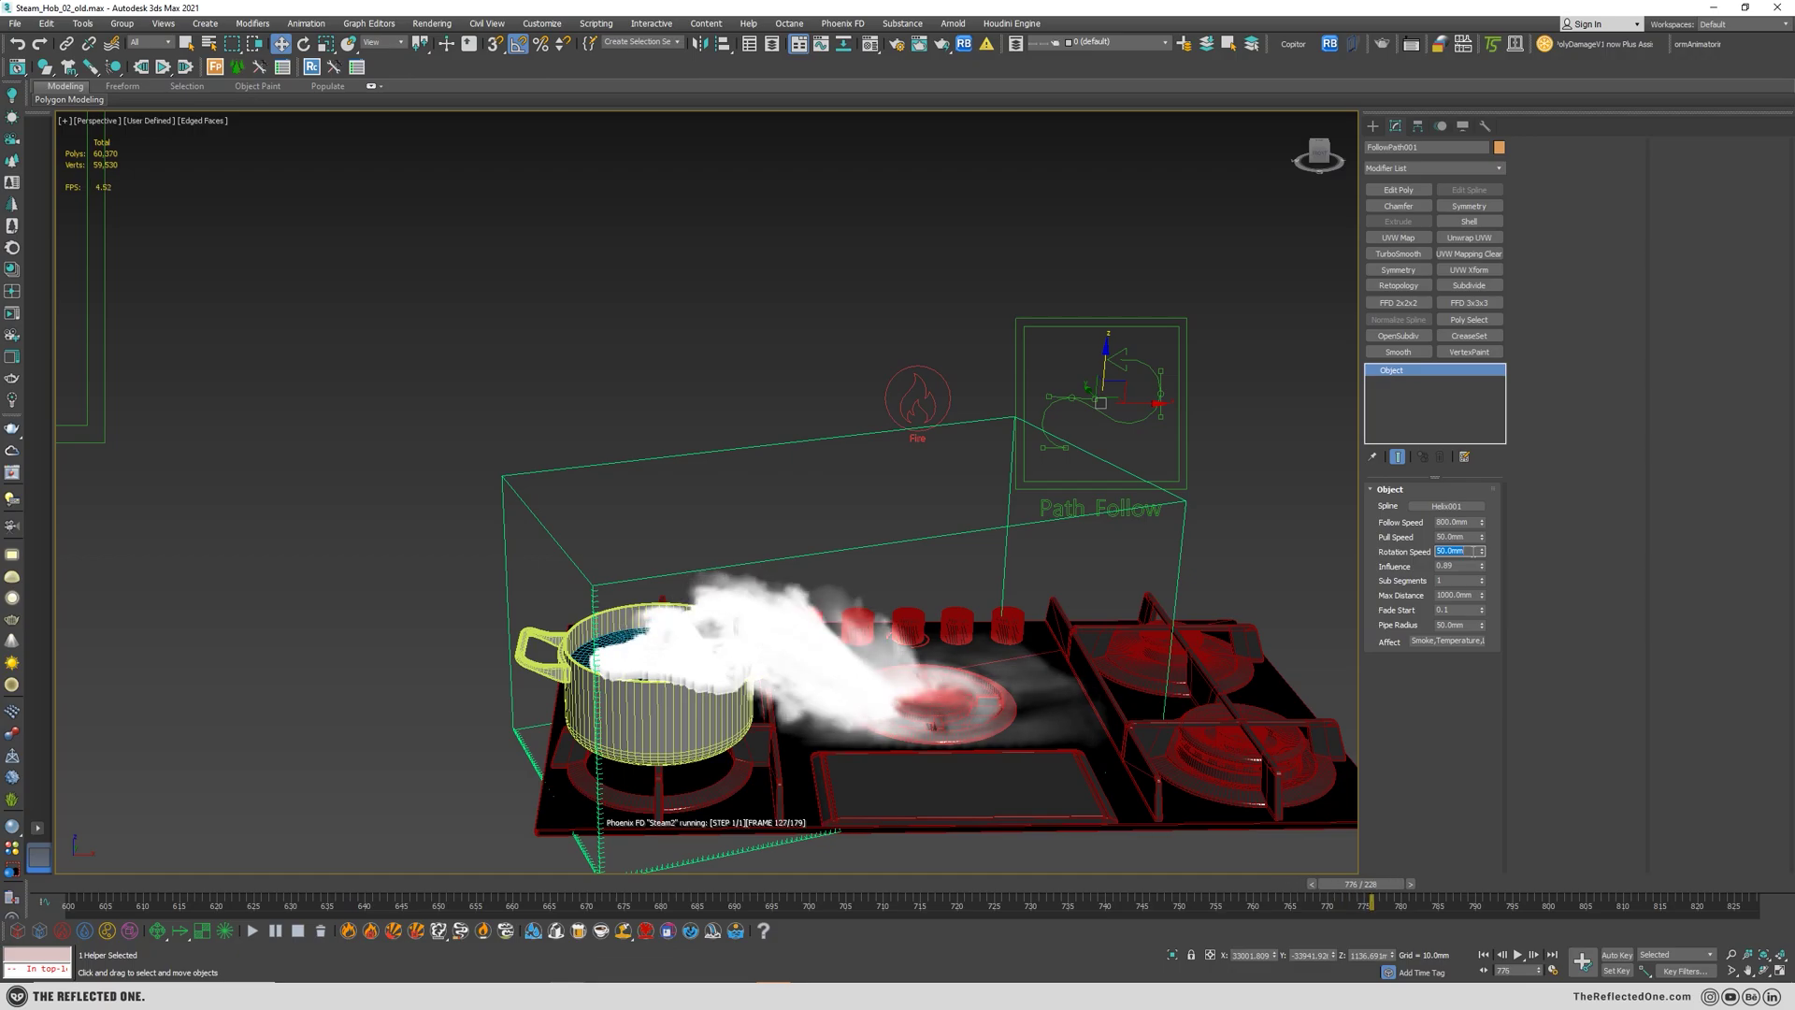
left_click(298, 932)
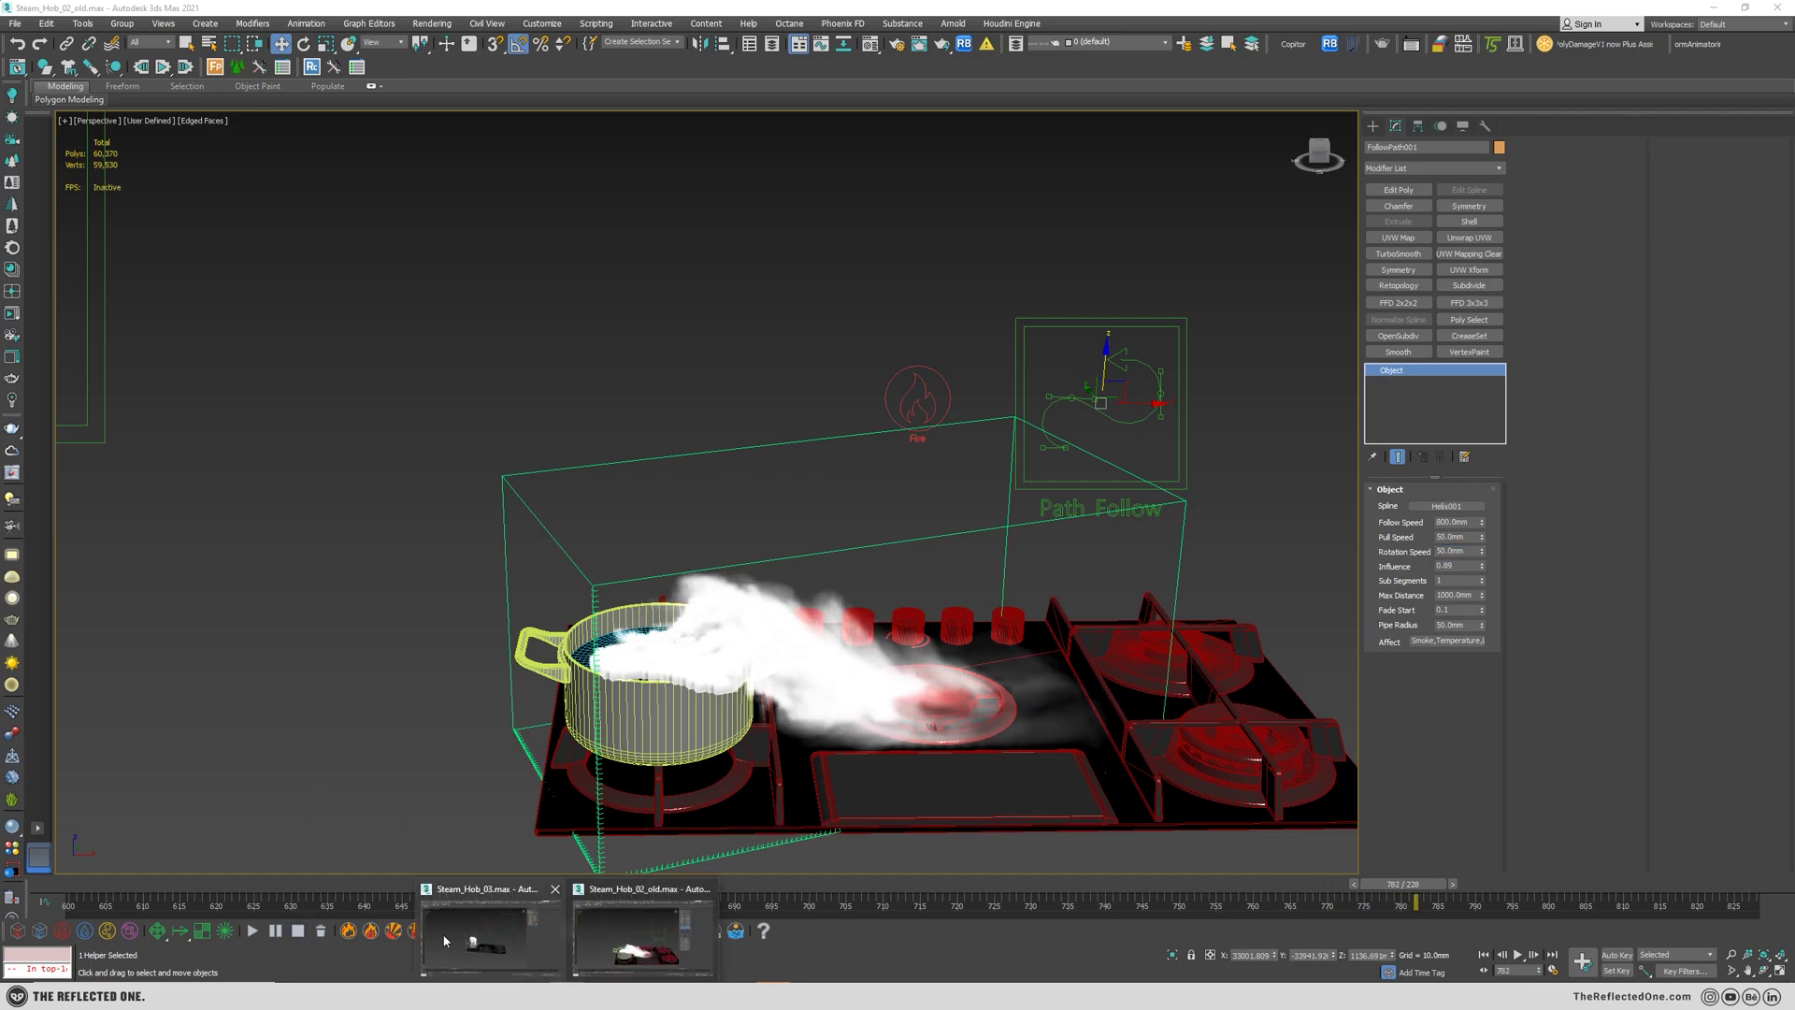
- Switch to the Steam_Hob_03 scene and select the guide spline running from the pot to the middle burner
left_click(635, 944)
scroll(792, 515, "up", 2)
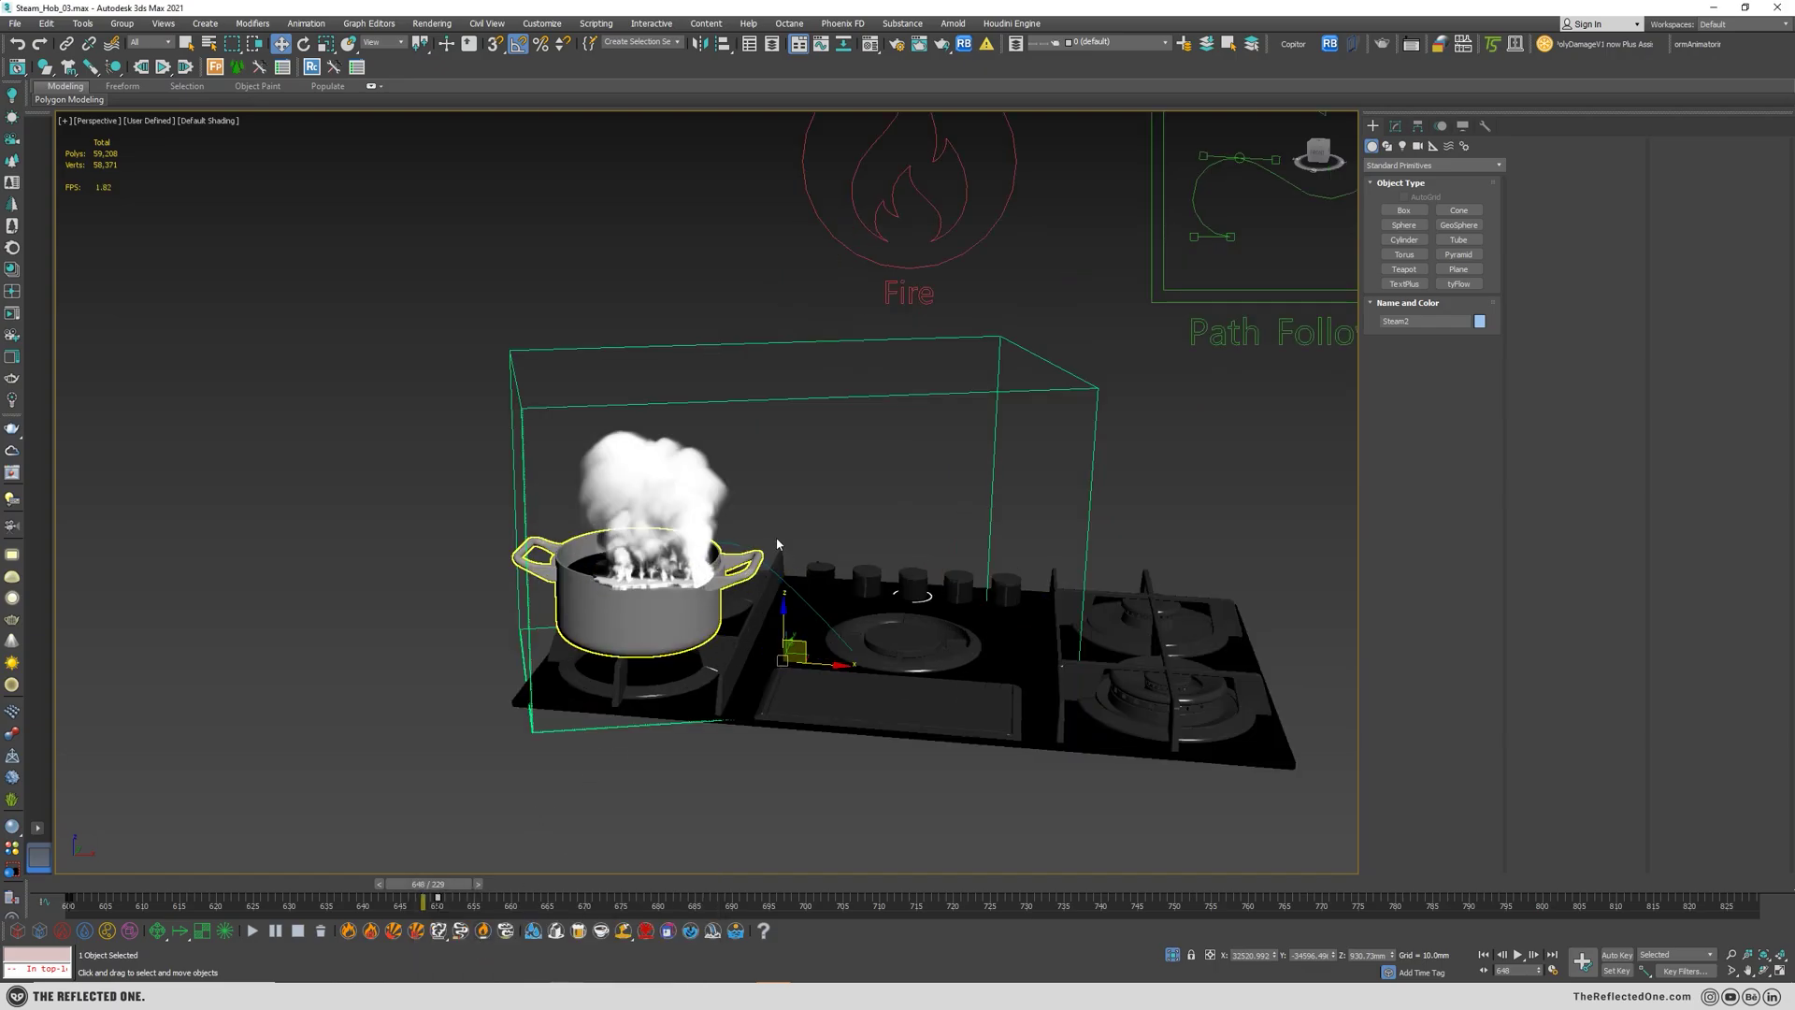
scroll(792, 515, "up", 1)
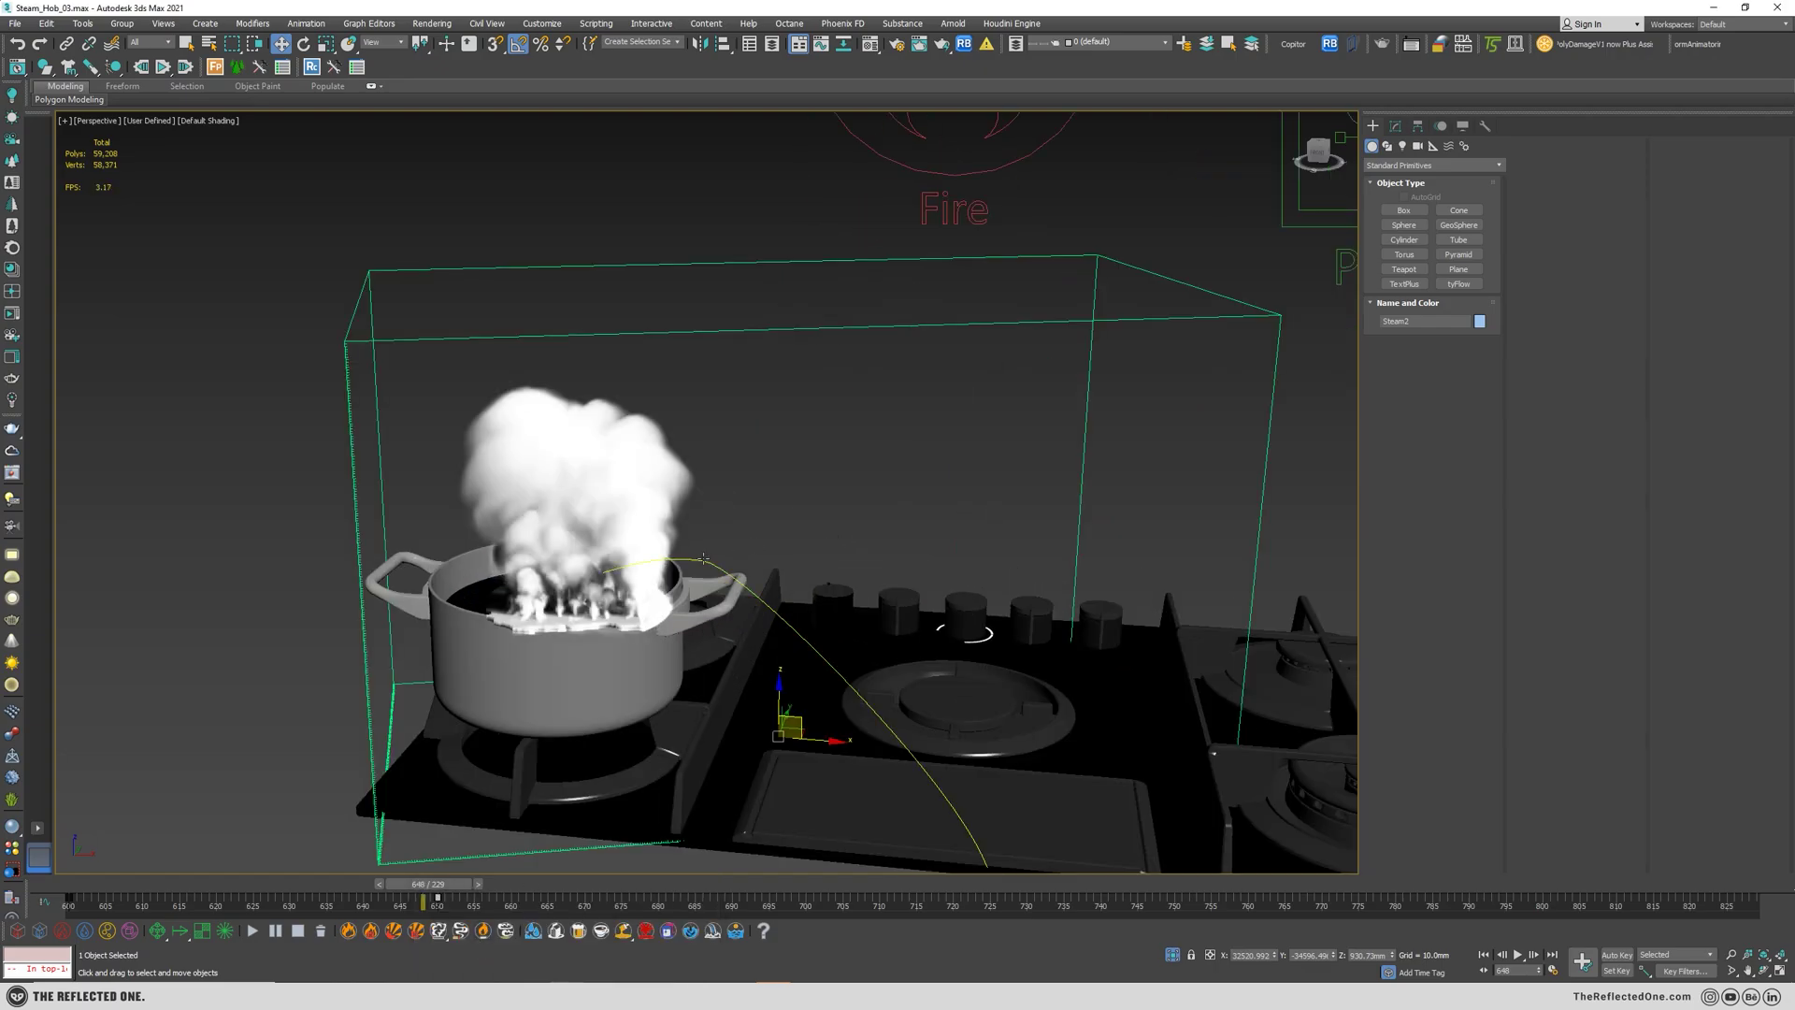
left_click(704, 559)
scroll(709, 551, "down", 3)
scroll(717, 561, "down", 2)
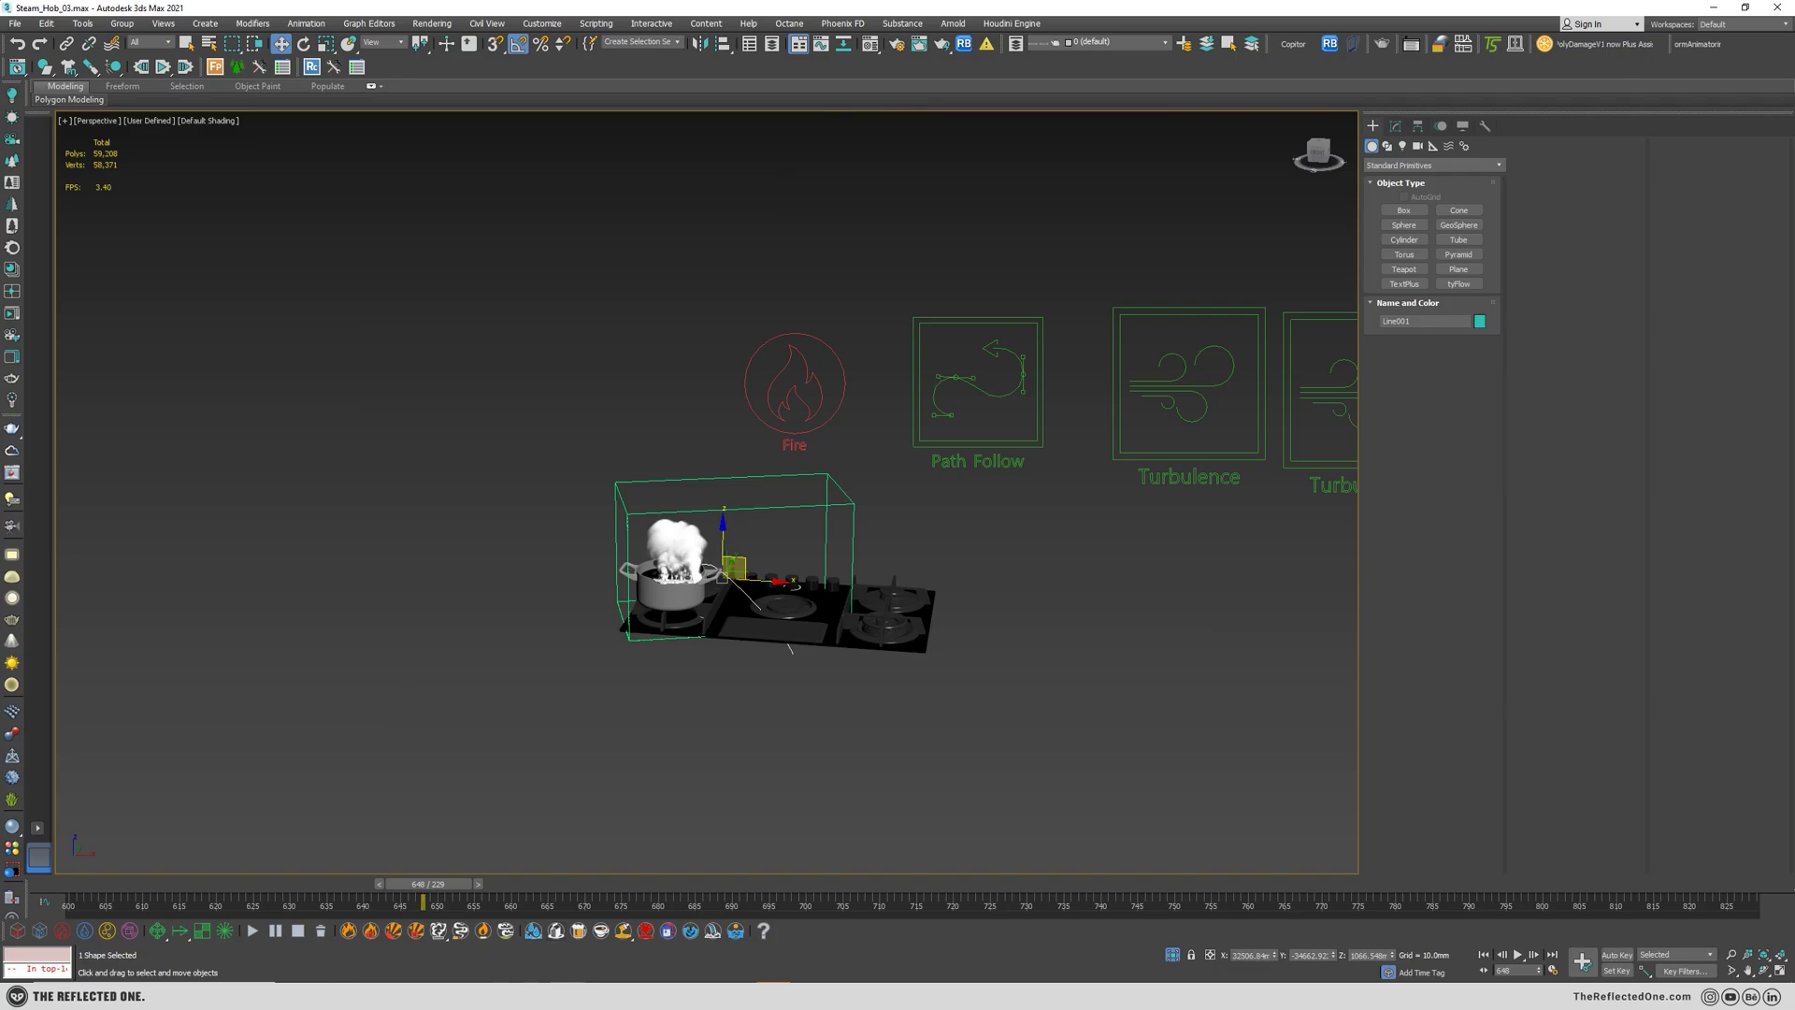
- Return to the Steam_Hob_02_old scene and examine the Strength and Size settings of both Turbulence helpers
left_click(561, 994)
left_click(634, 933)
middle_click_drag(372, 423, 773, 529)
scroll(773, 529, "down", 3)
left_click_drag(771, 604, 652, 439)
scroll(924, 552, "up", 4)
double_click(1454, 521)
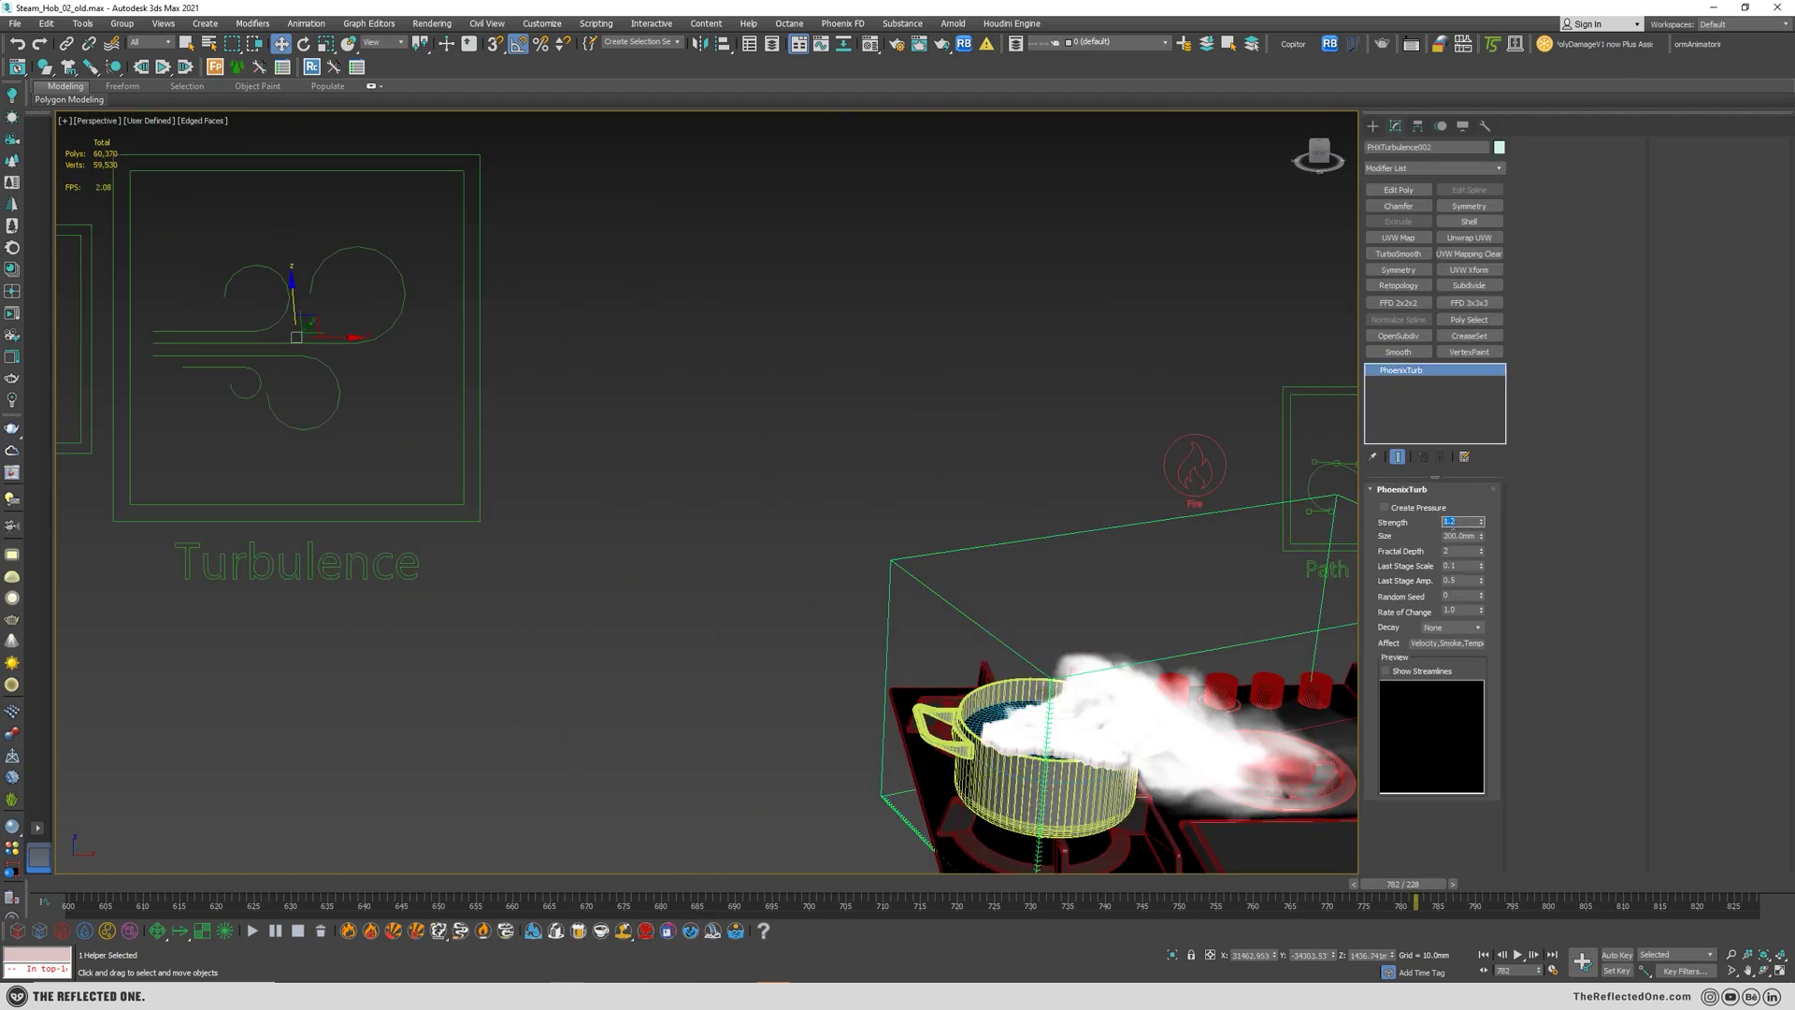
middle_click_drag(464, 483, 775, 546)
left_click_drag(351, 201, 252, 393)
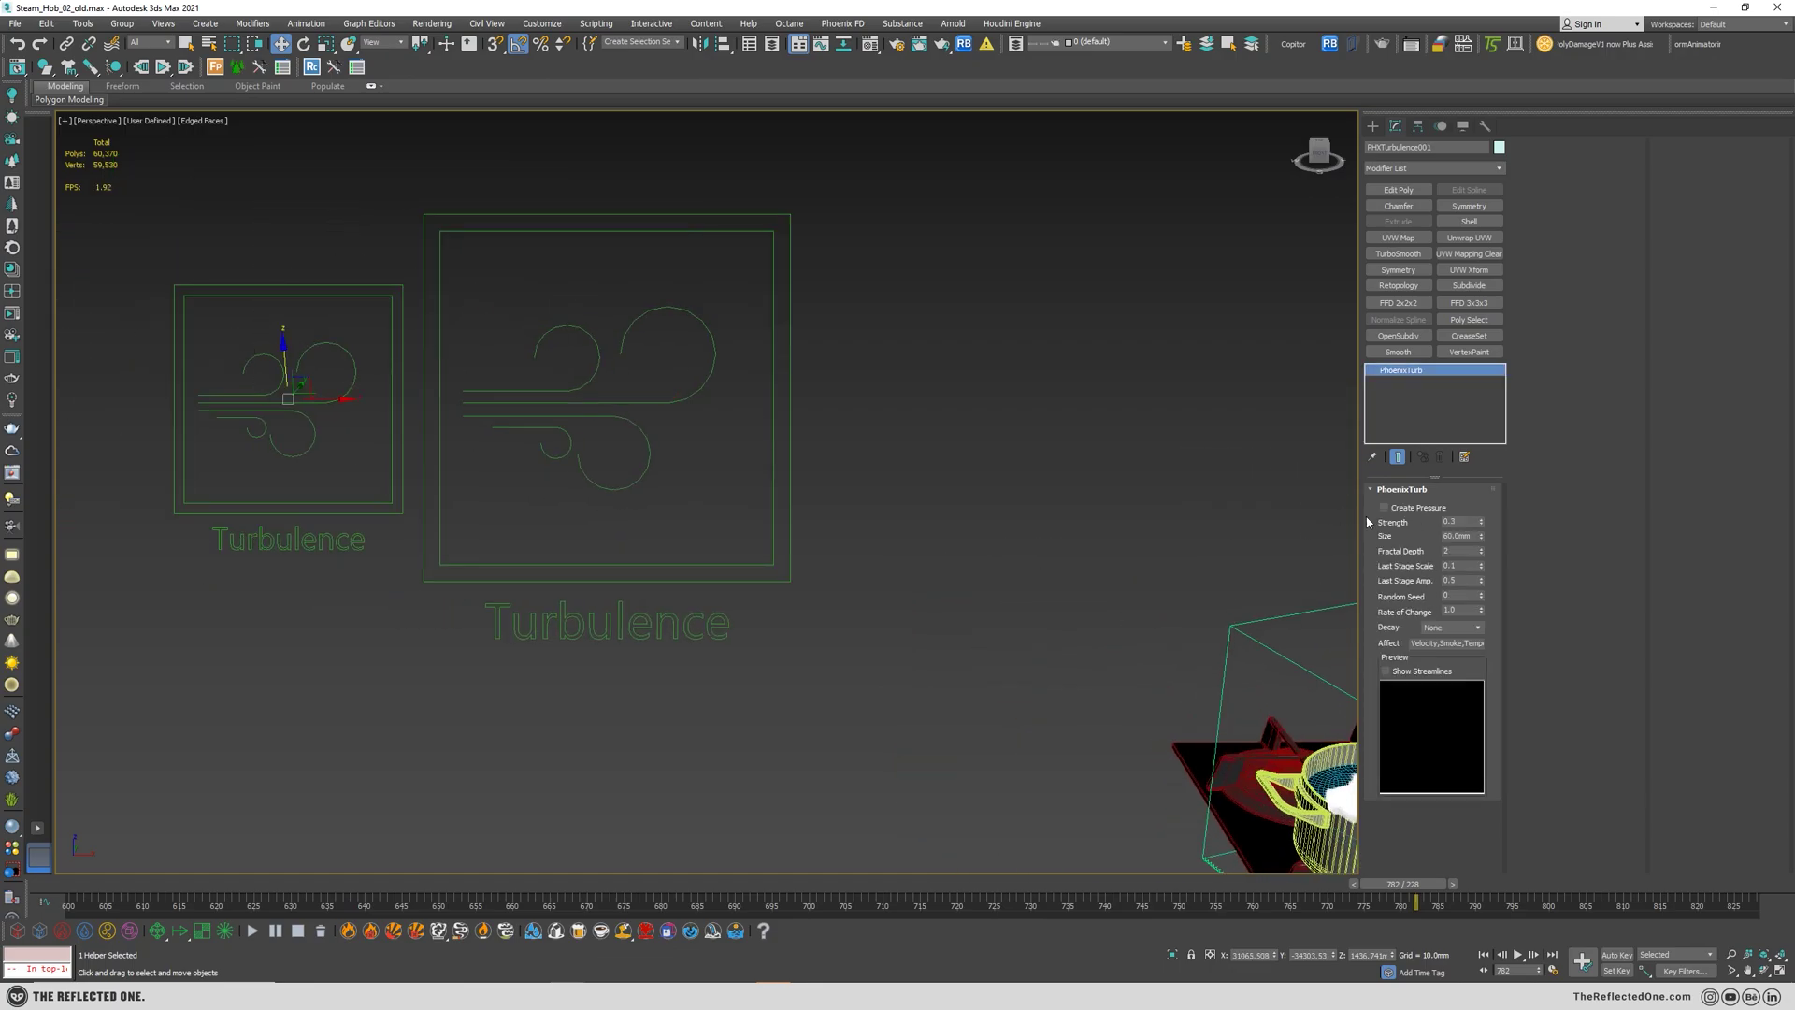
double_click(1447, 521)
left_click(708, 329)
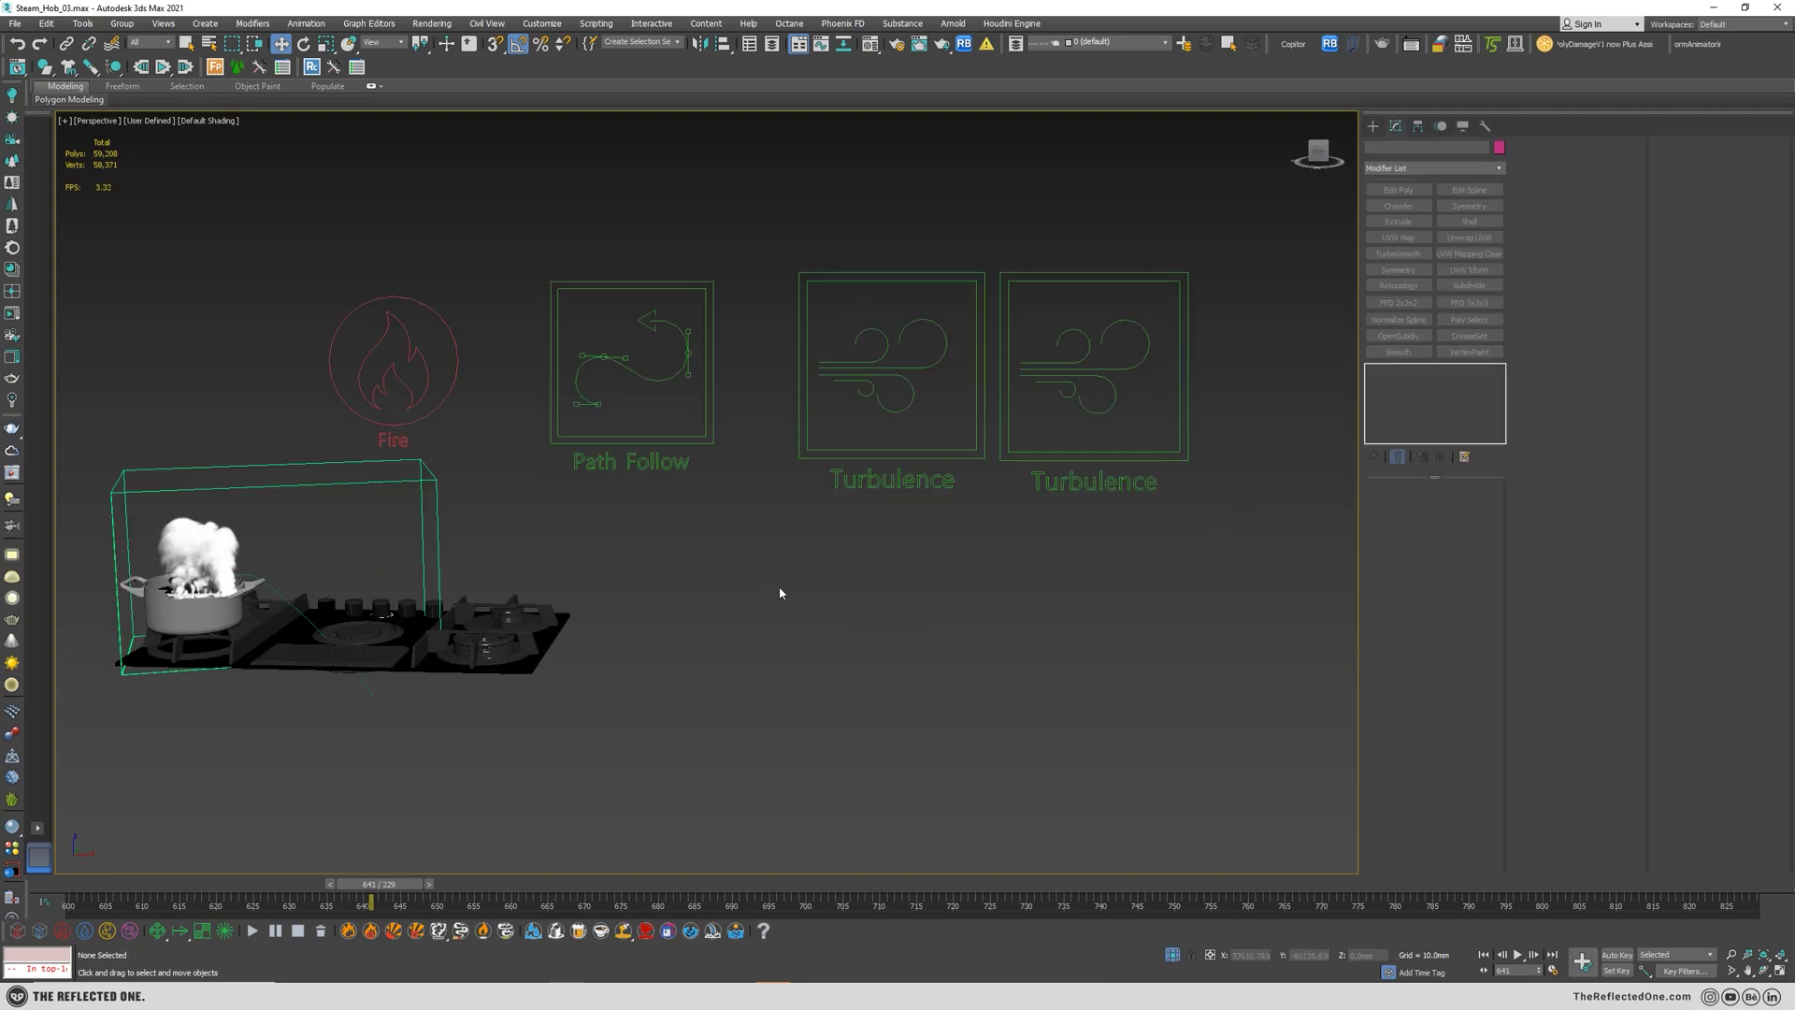
- In the Steam_Hob_03 scene, examine the first Turbulence helper's animated Strength and the steam from frame 641 to 711
middle_click_drag(578, 559, 666, 563)
left_click(963, 354)
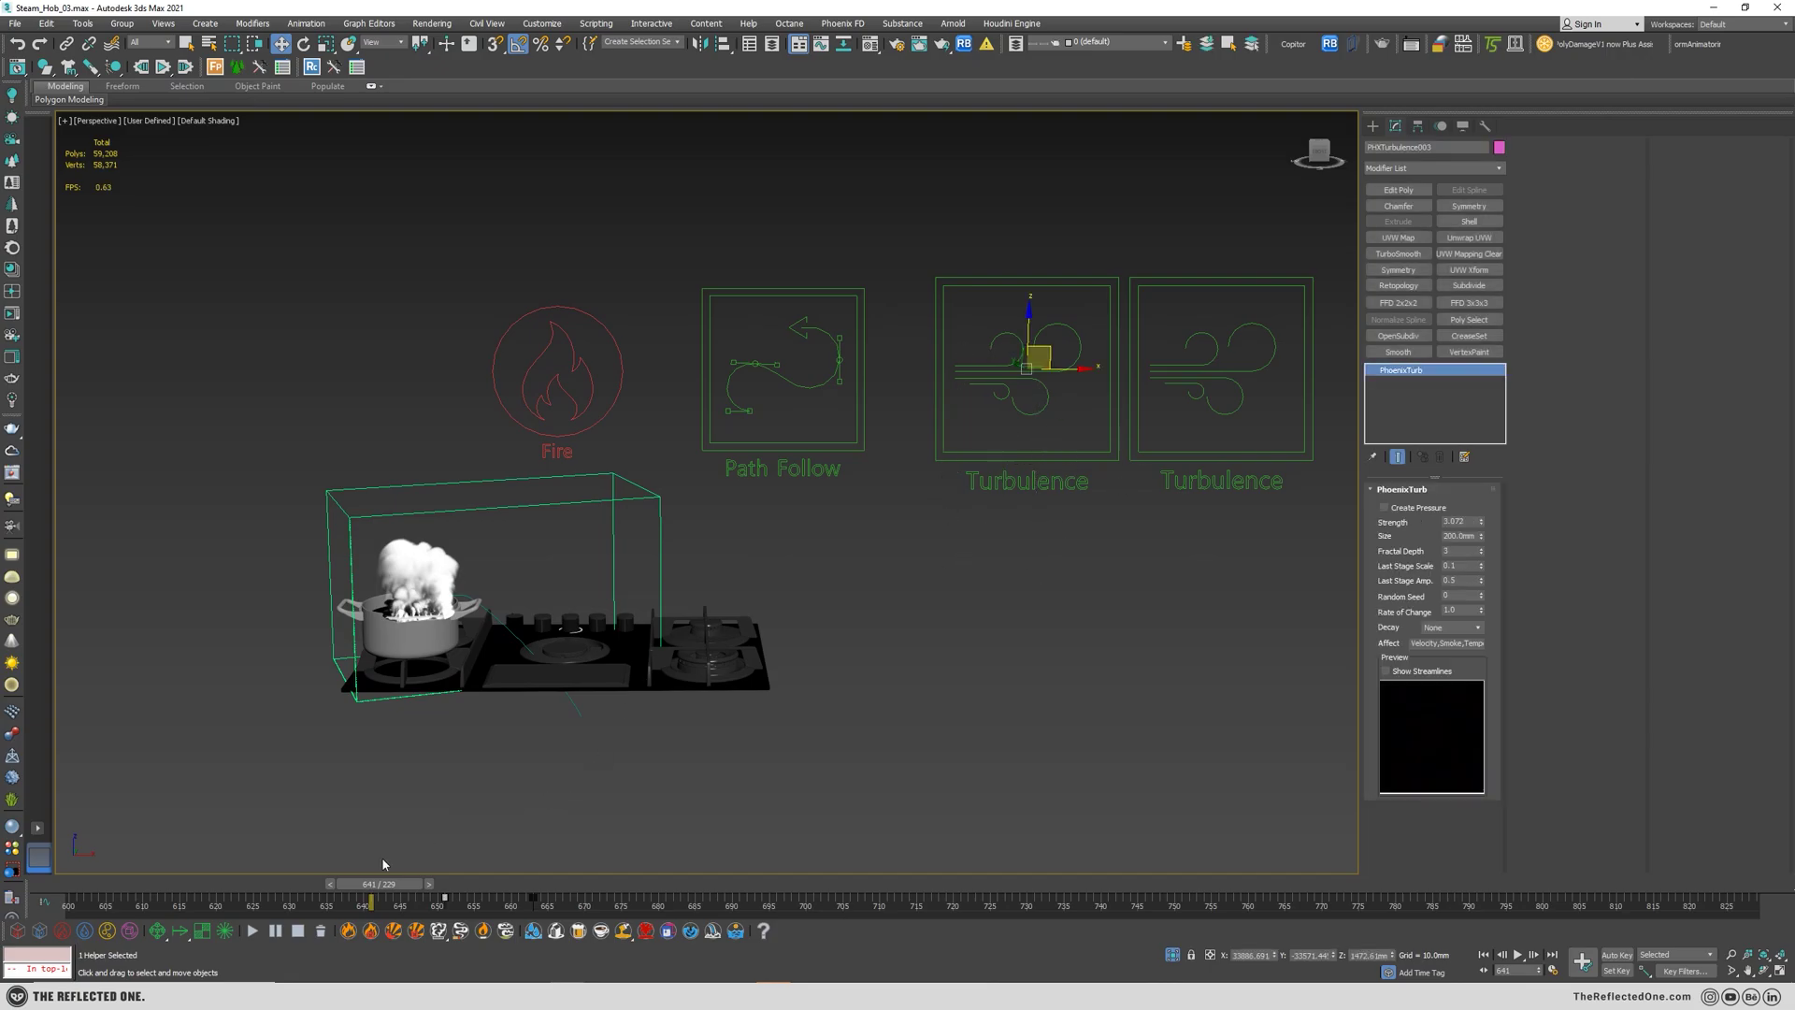
left_click_drag(387, 881, 465, 896)
key("w")
scroll(430, 617, "up", 2)
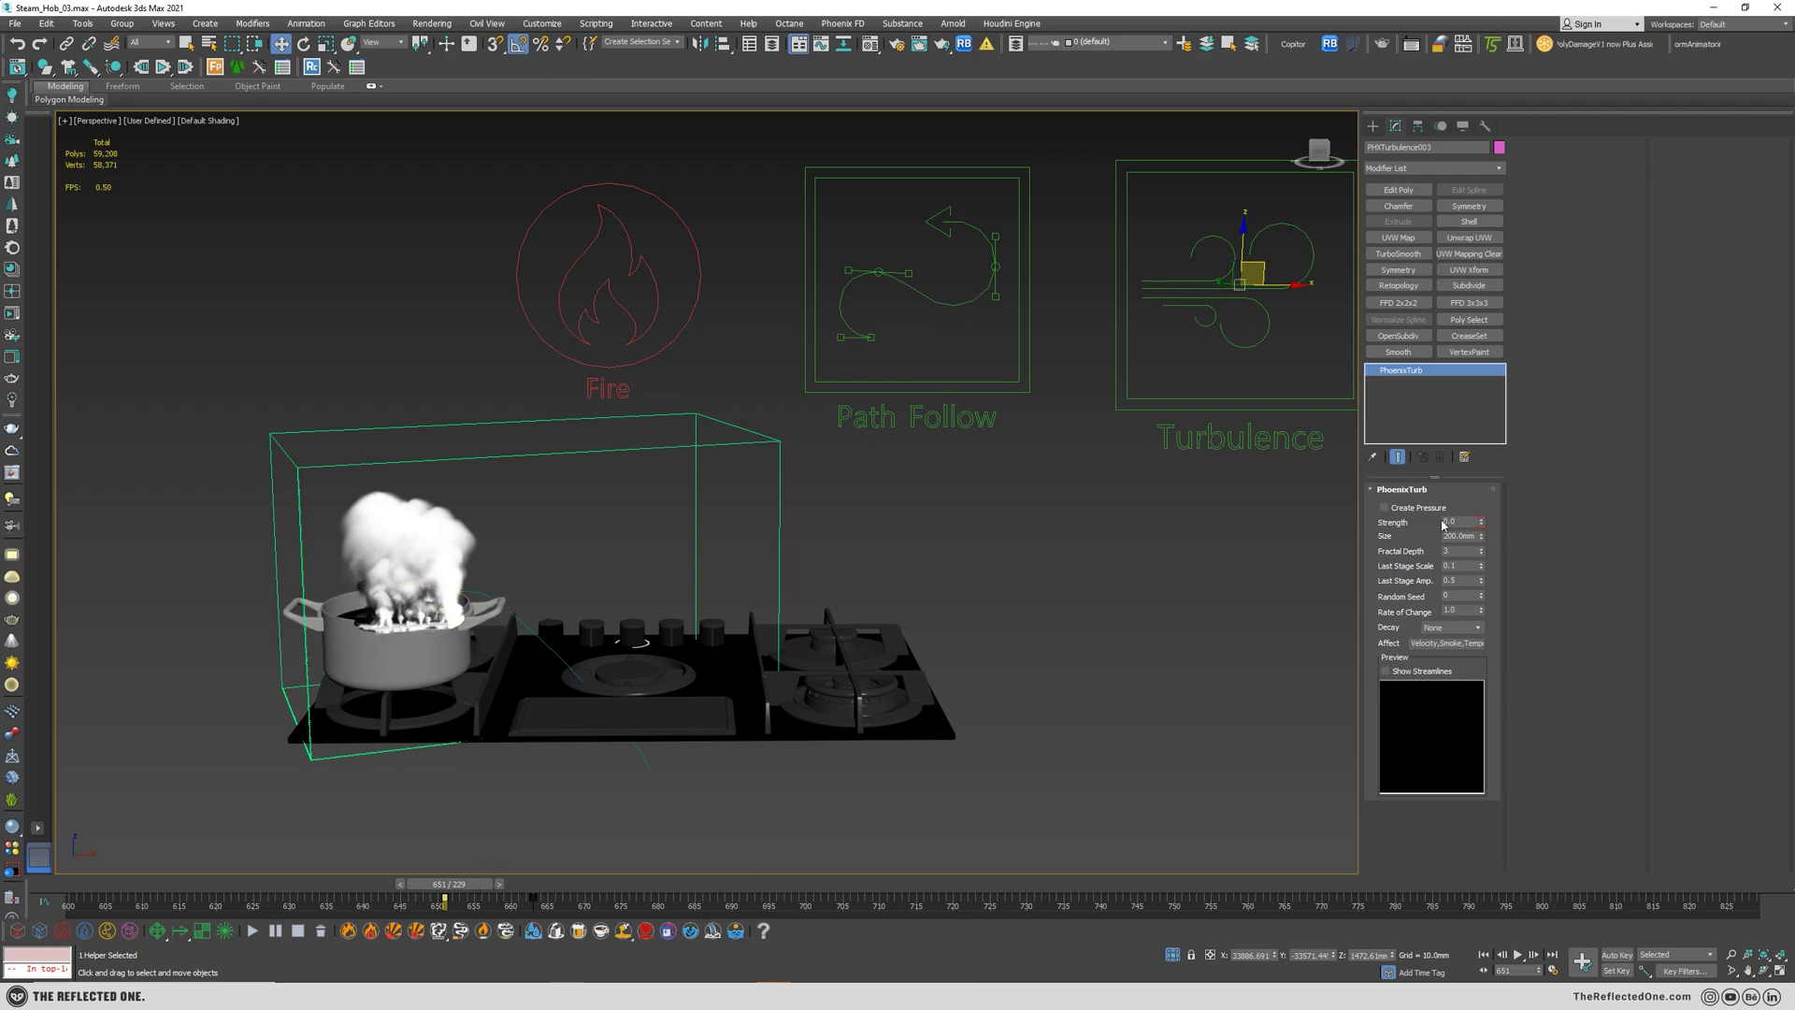
left_click_drag(416, 885, 924, 902)
scroll(496, 570, "up", 5)
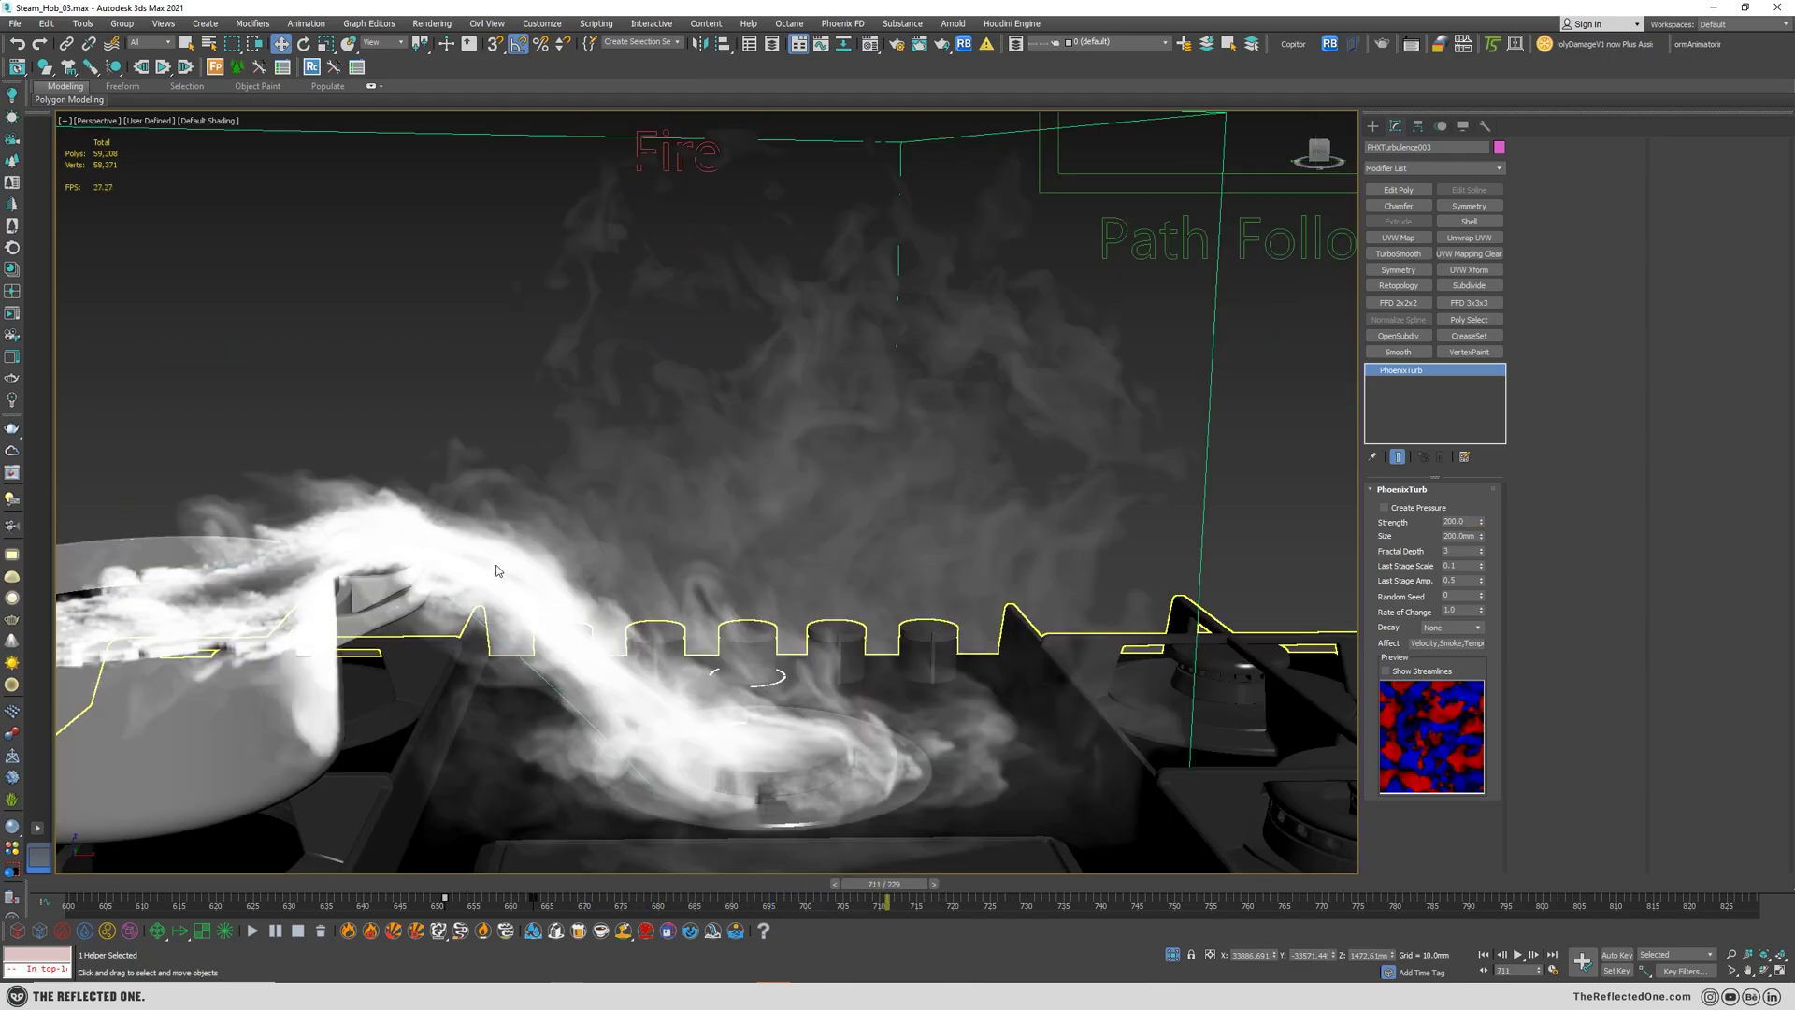
scroll(732, 654, "down", 5)
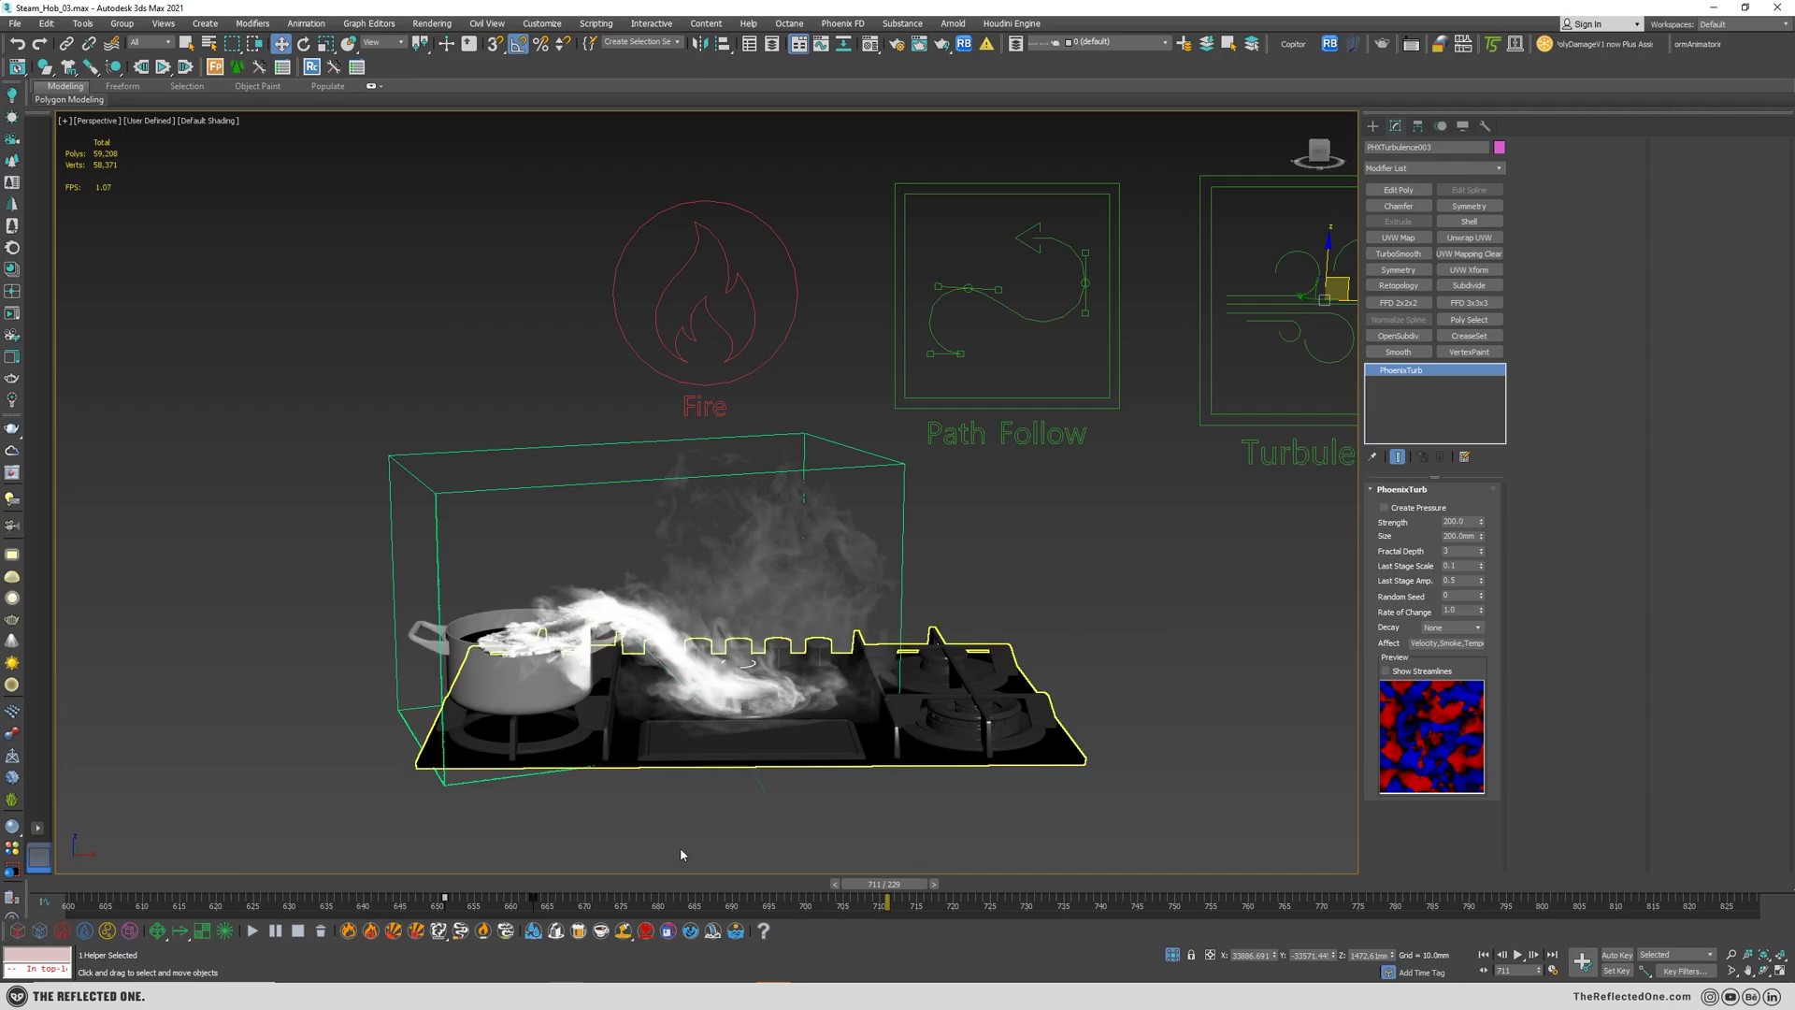
- Compare the first Turbulence helper's Size with the second's settings and check the steam at frame 679
left_click(1457, 536)
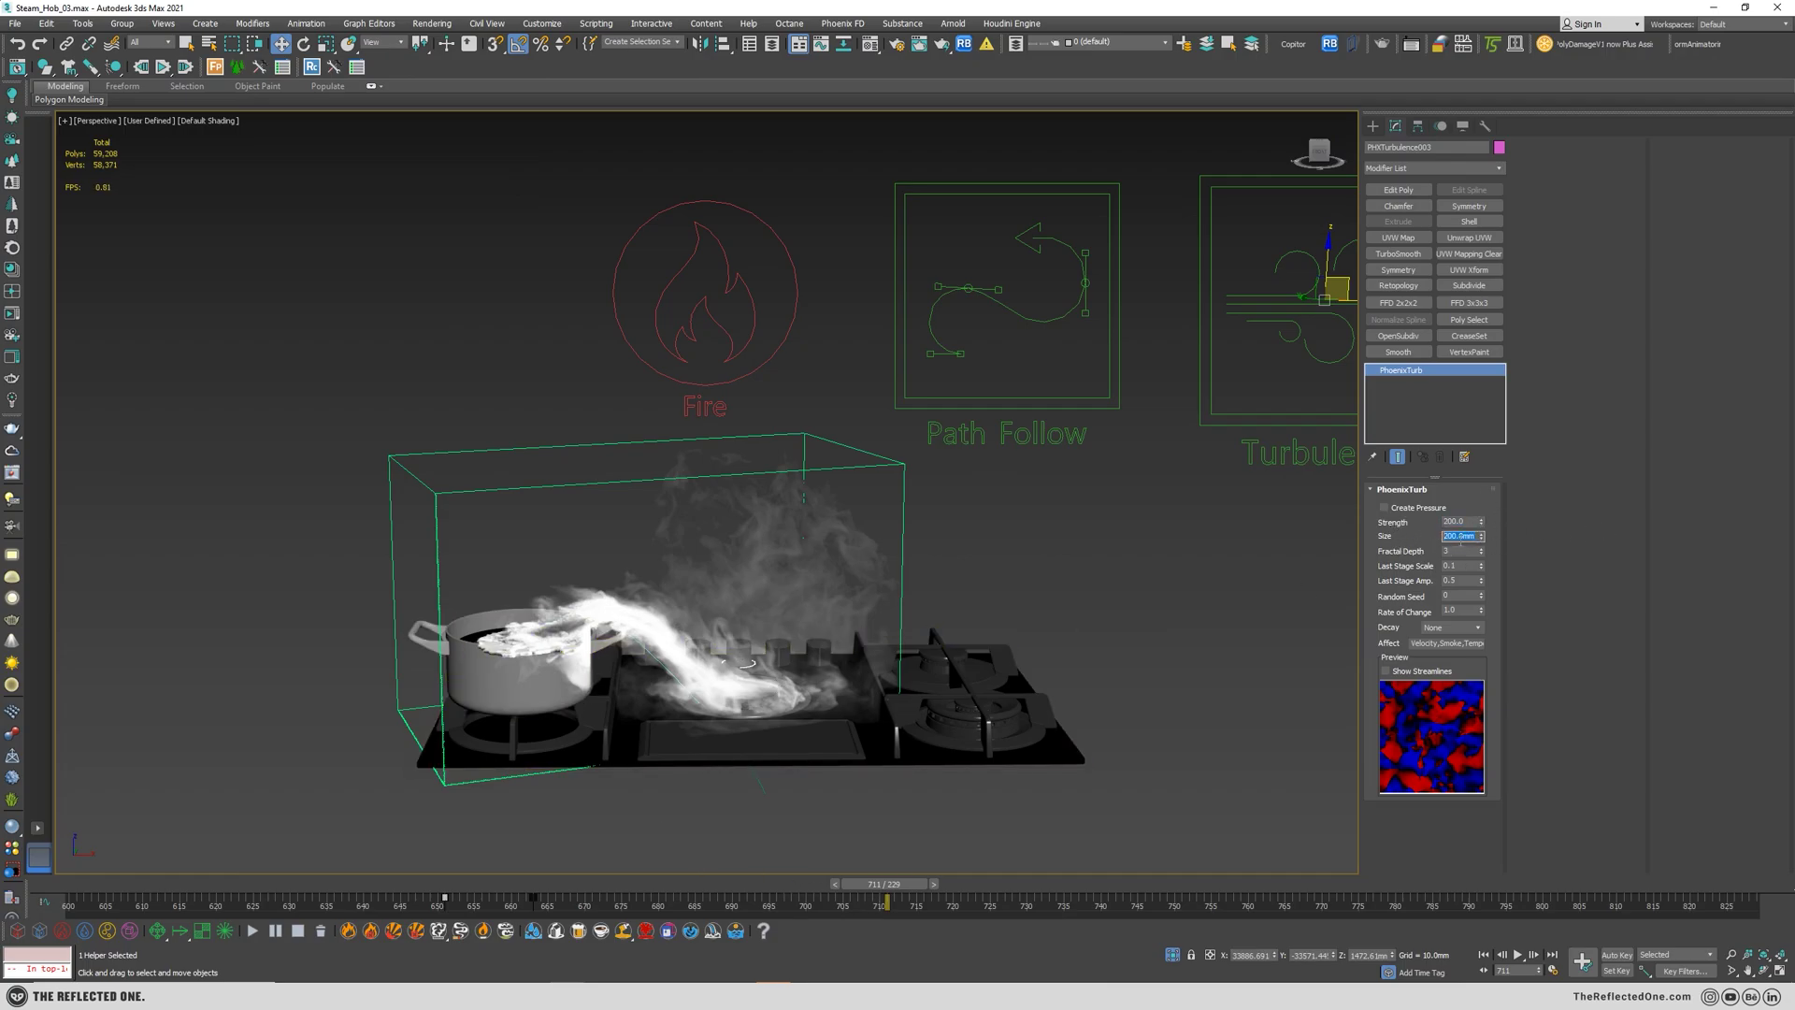
middle_click_drag(1259, 510, 1215, 576)
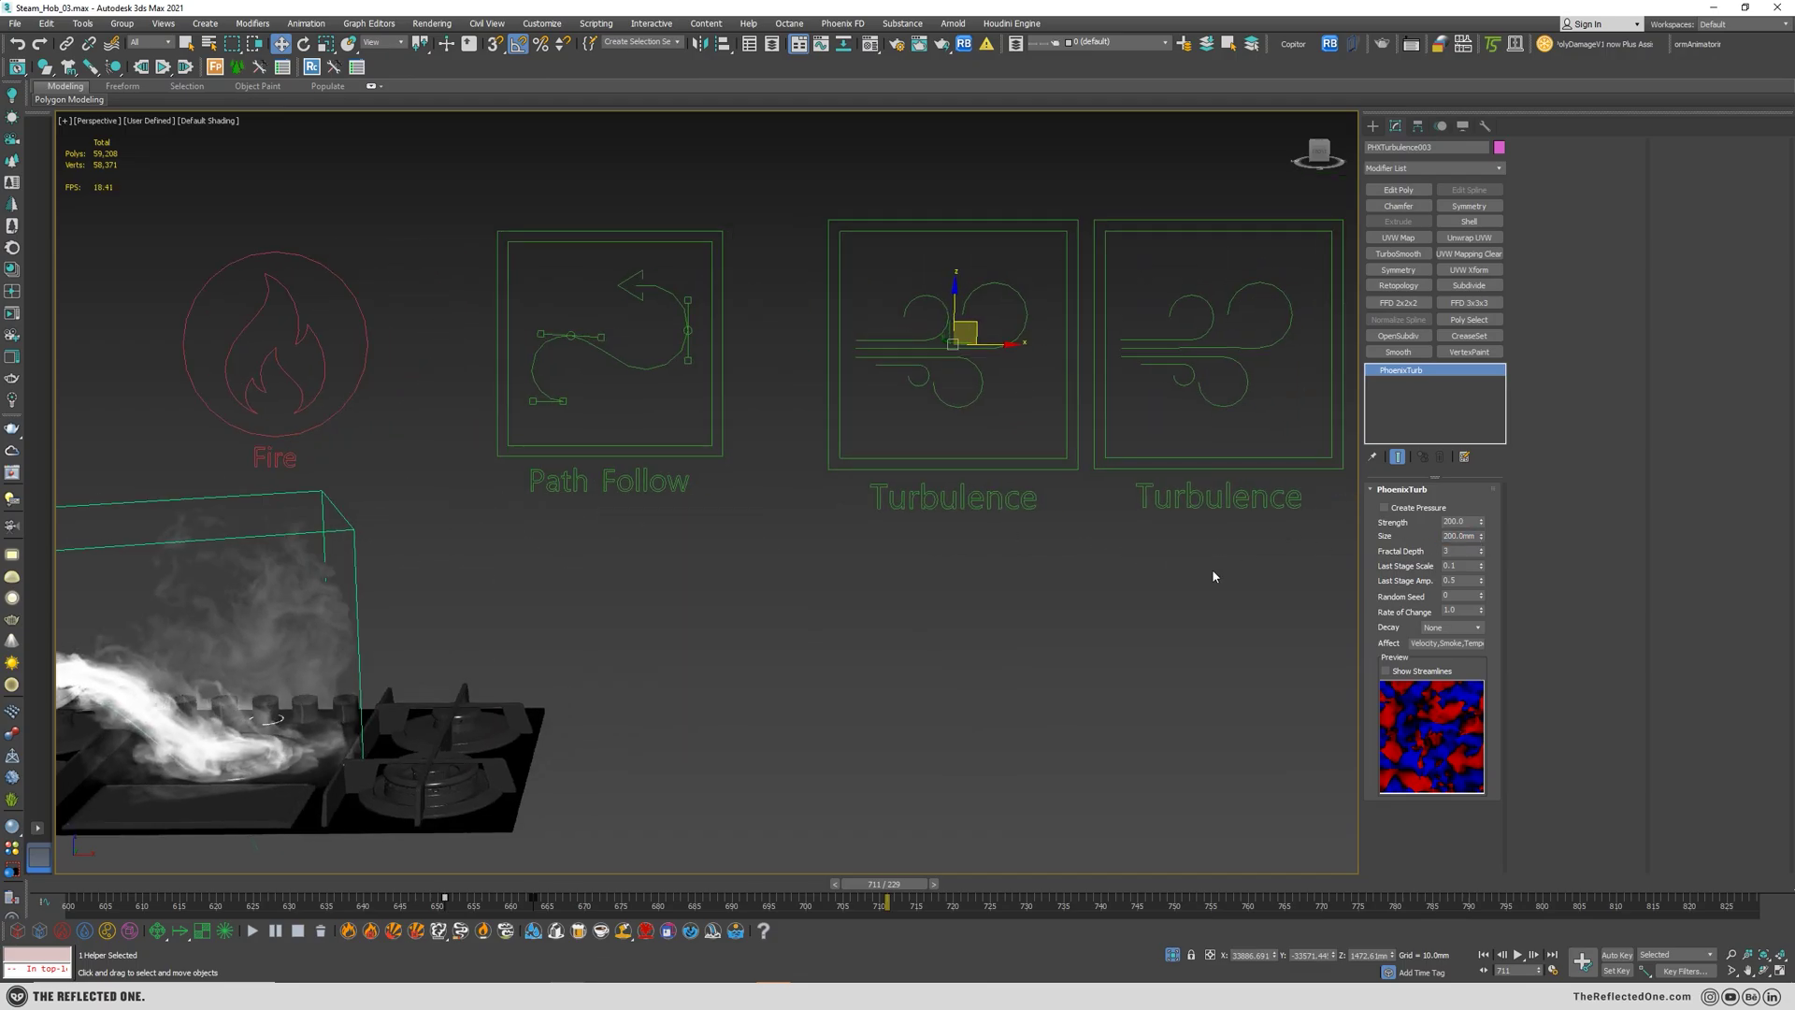
left_click_drag(1212, 363, 1212, 361)
left_click_drag(1471, 538, 1425, 542)
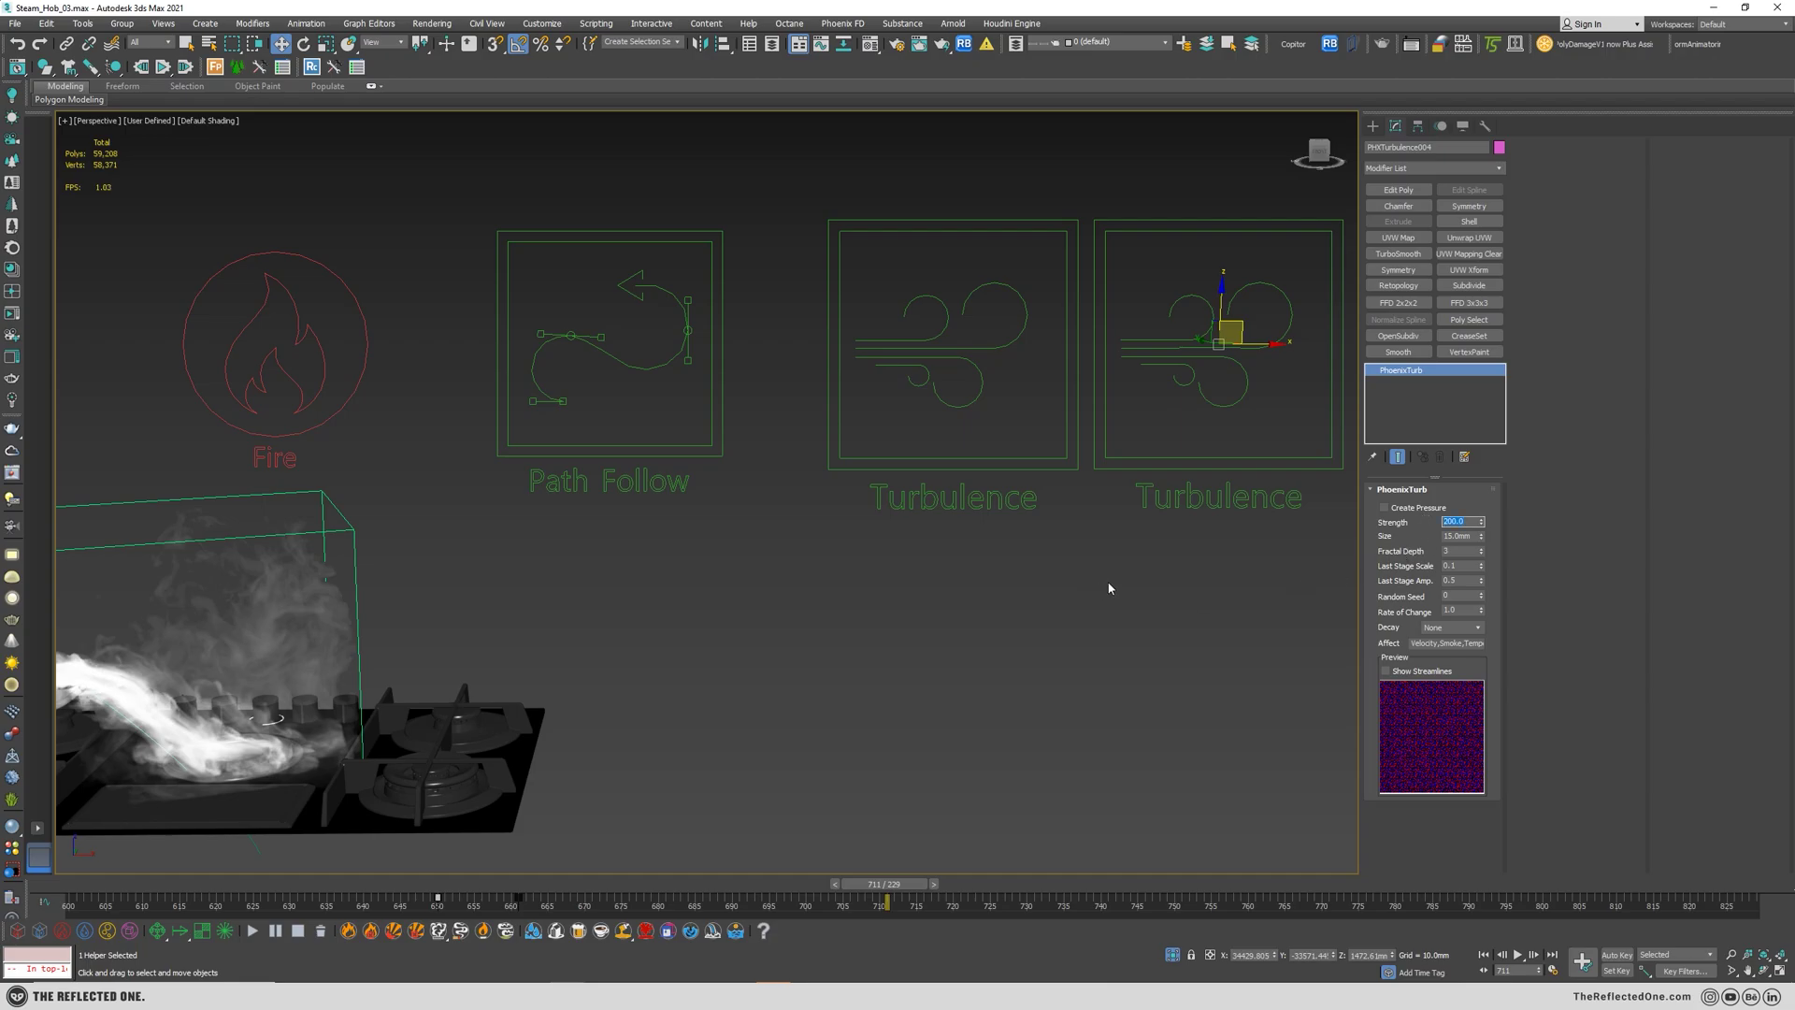
left_click_drag(549, 906, 666, 892)
scroll(804, 693, "down", 3)
middle_click_drag(693, 596, 829, 587)
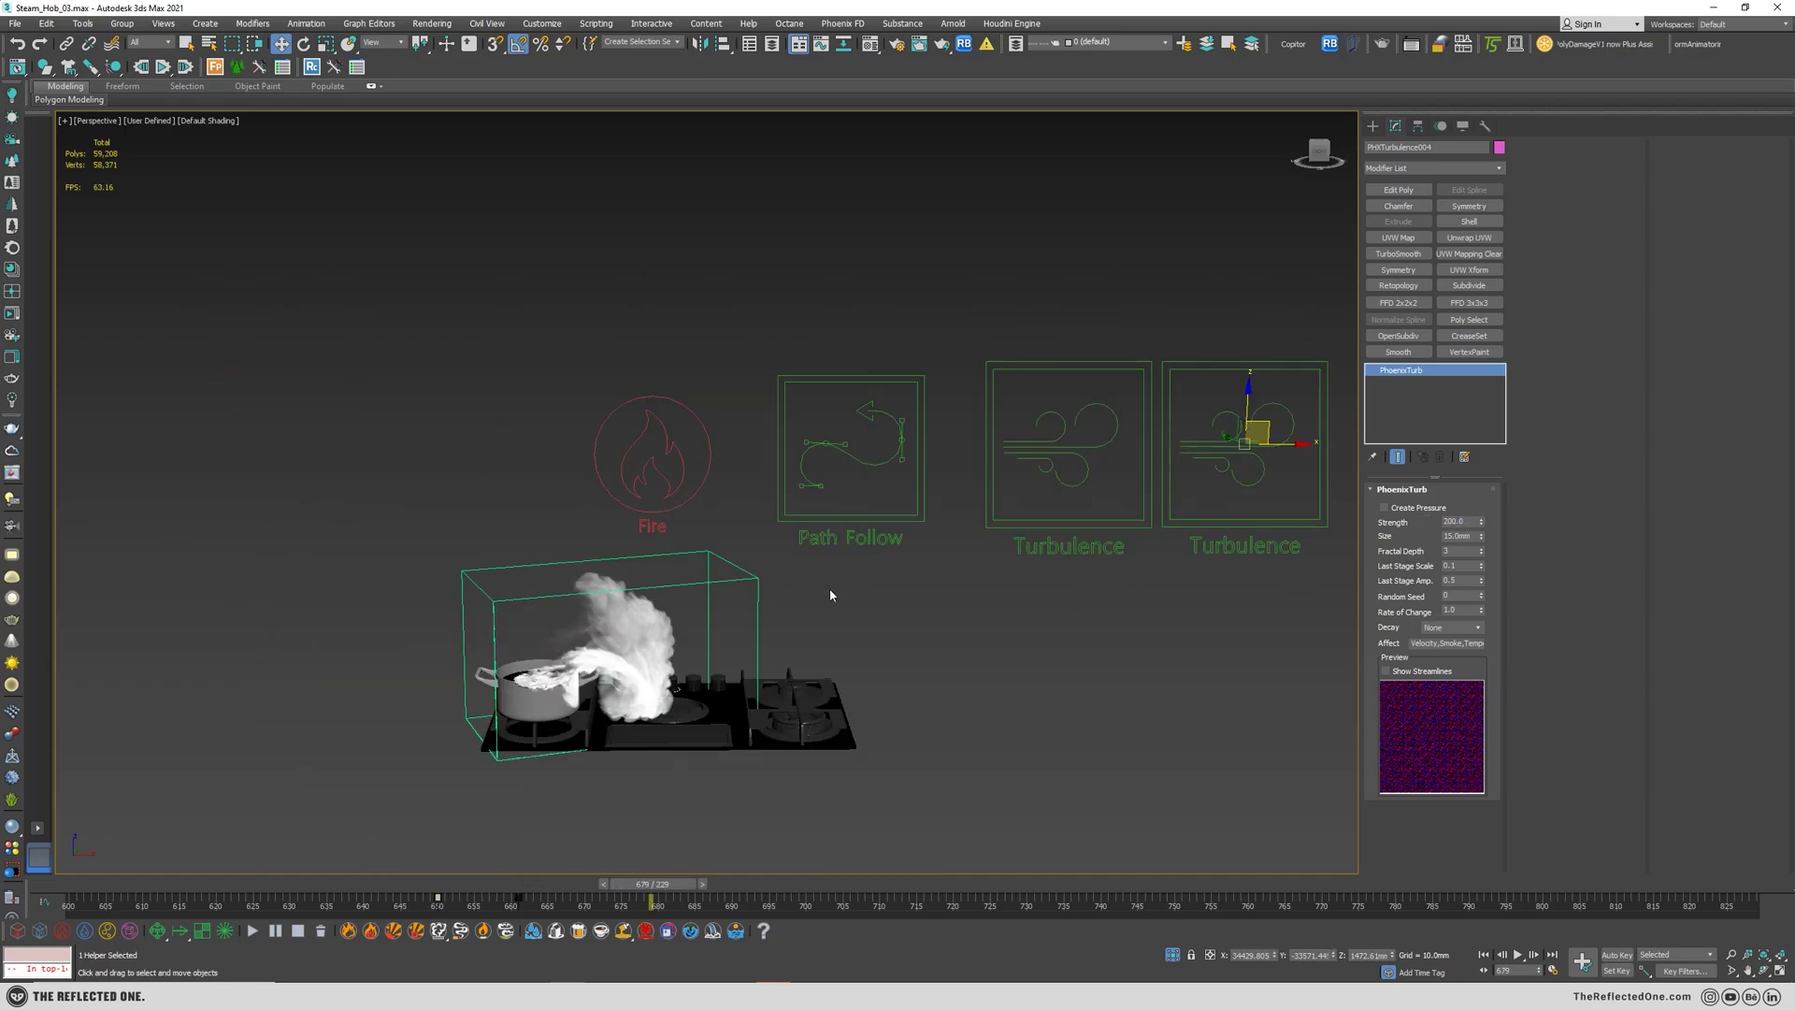
- Scrub back to frame 600, select the Steam2 simulator and examine how the steam develops up to frame 664
scroll(598, 670, "up", 3)
left_click_drag(648, 896, 206, 907)
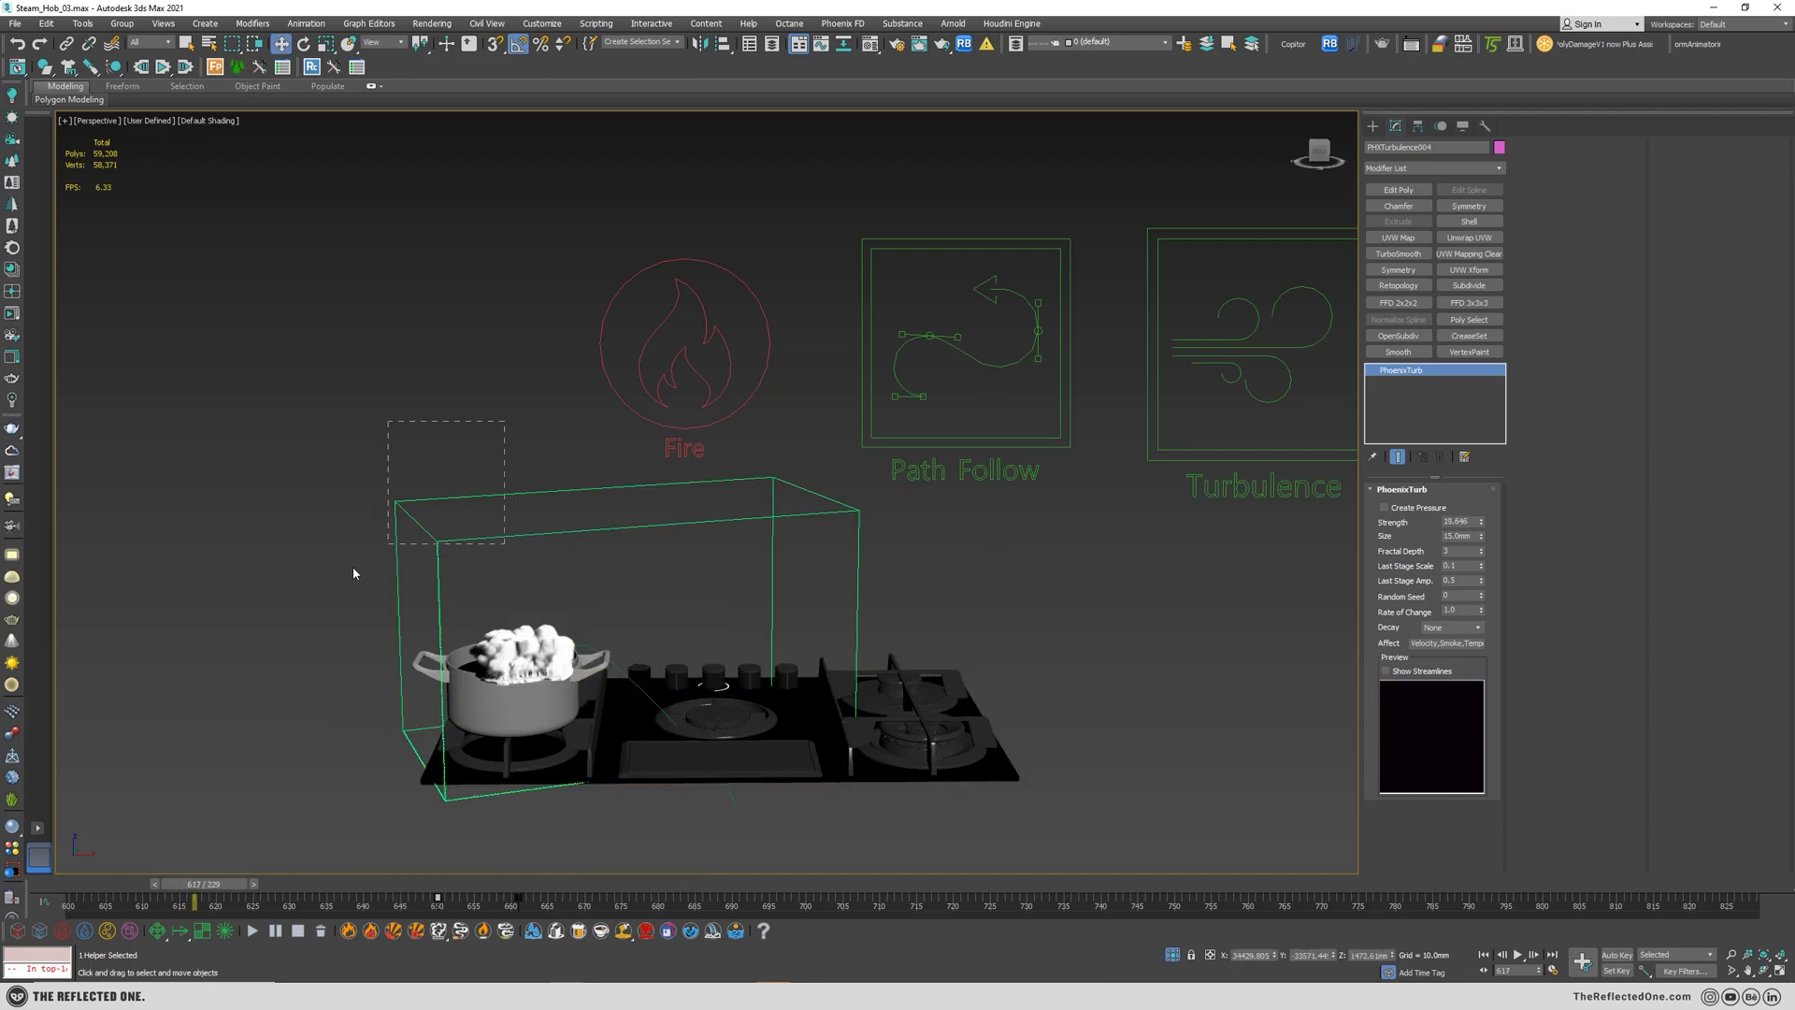
left_click_drag(213, 886, 76, 906)
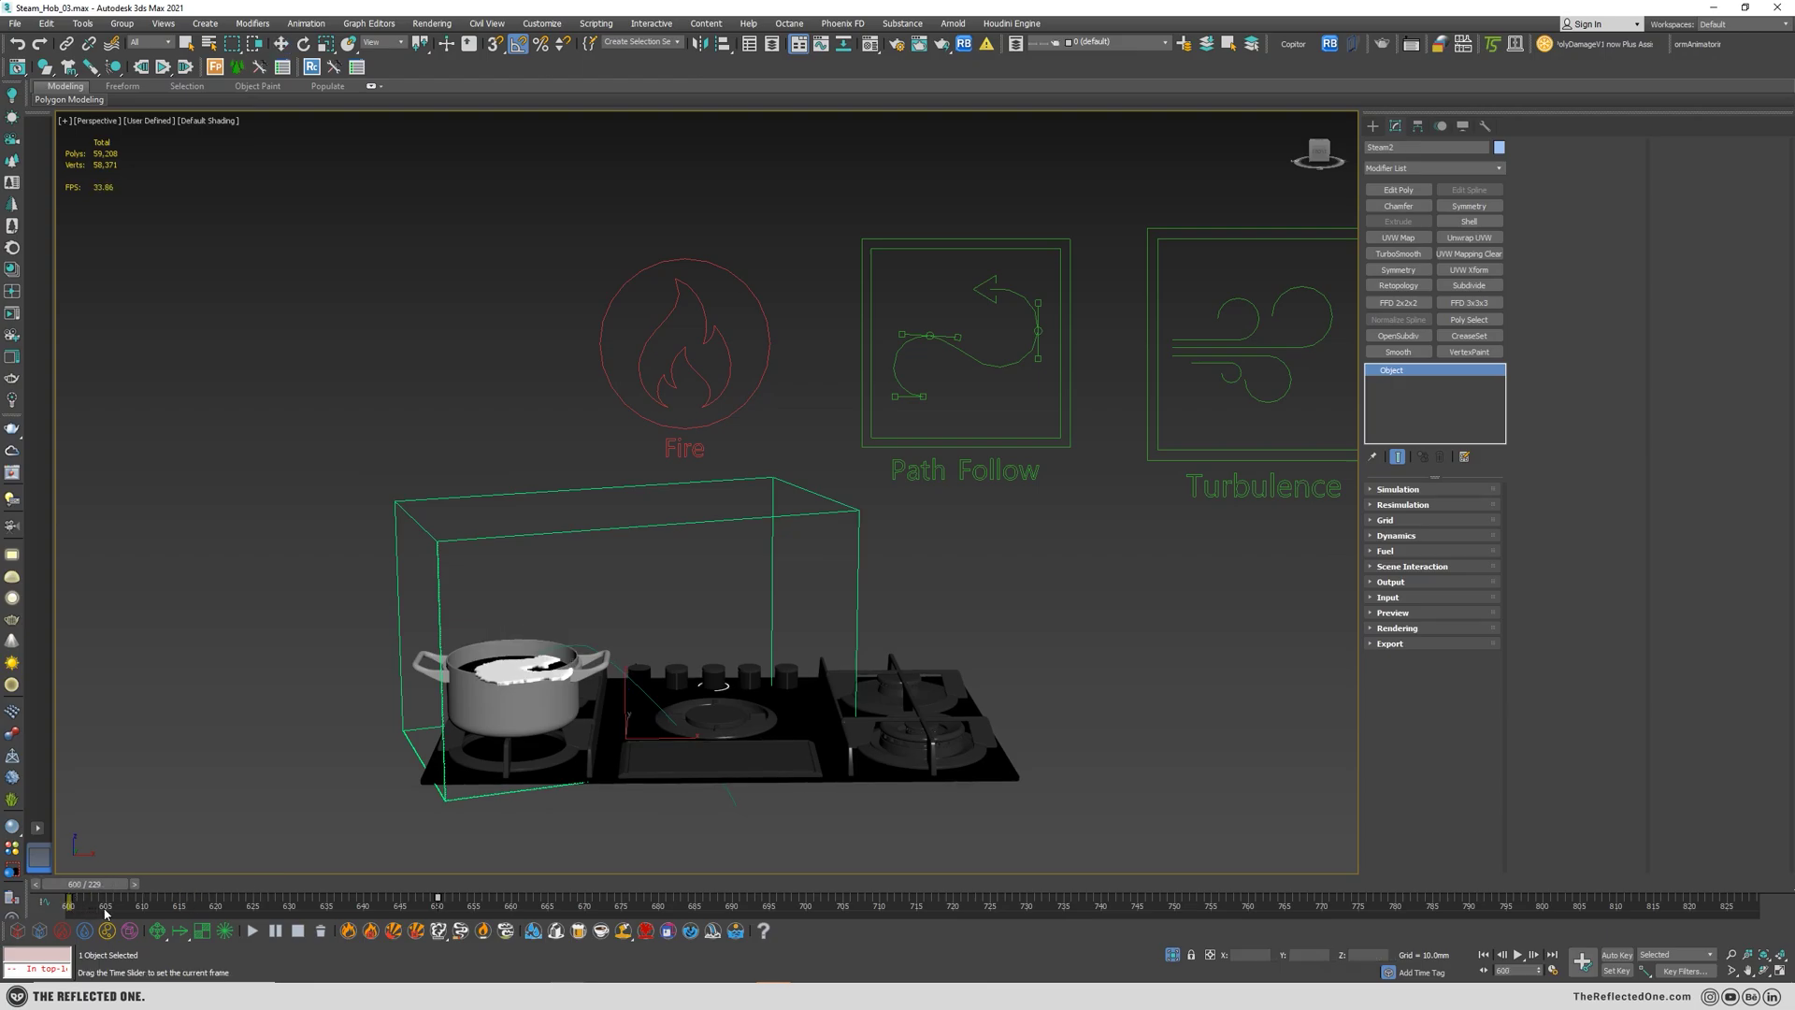
left_click_drag(126, 907, 583, 912)
middle_click_drag(1075, 587, 978, 589)
scroll(977, 590, "down", 3)
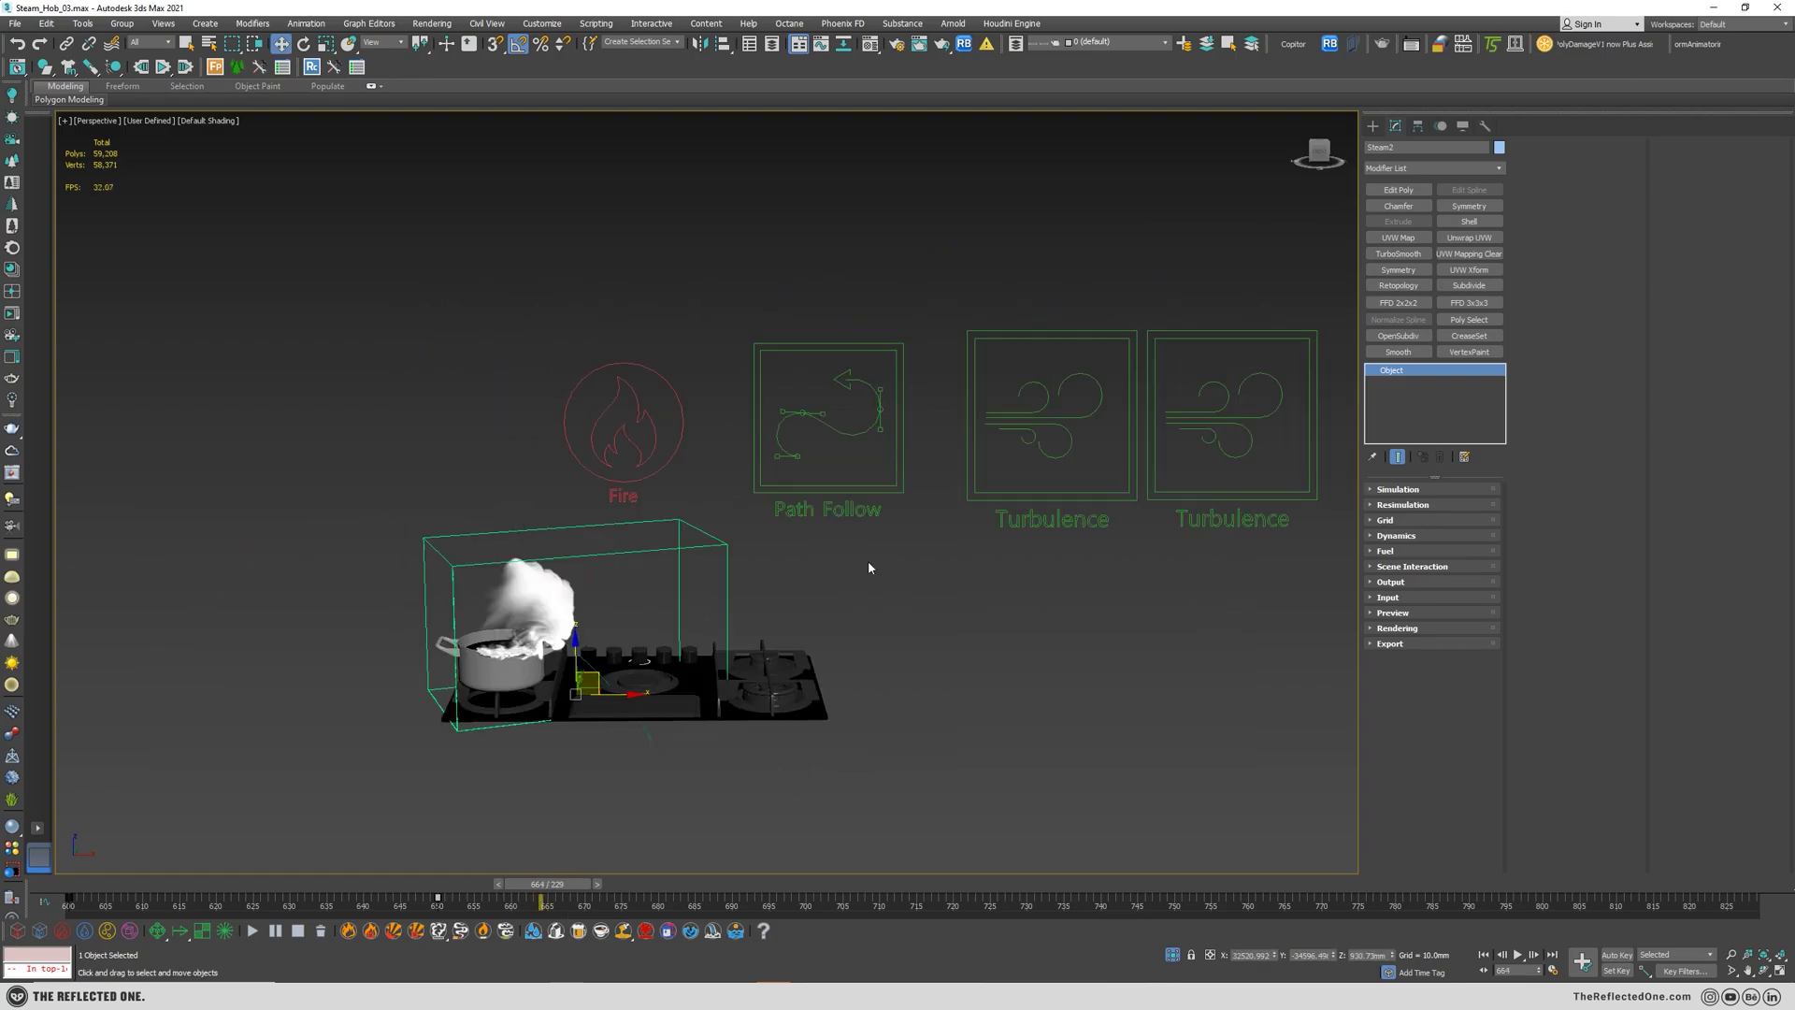
- Select the Path Follow helper and examine how its animated speeds affect the steam up to frame 733
left_click(809, 396)
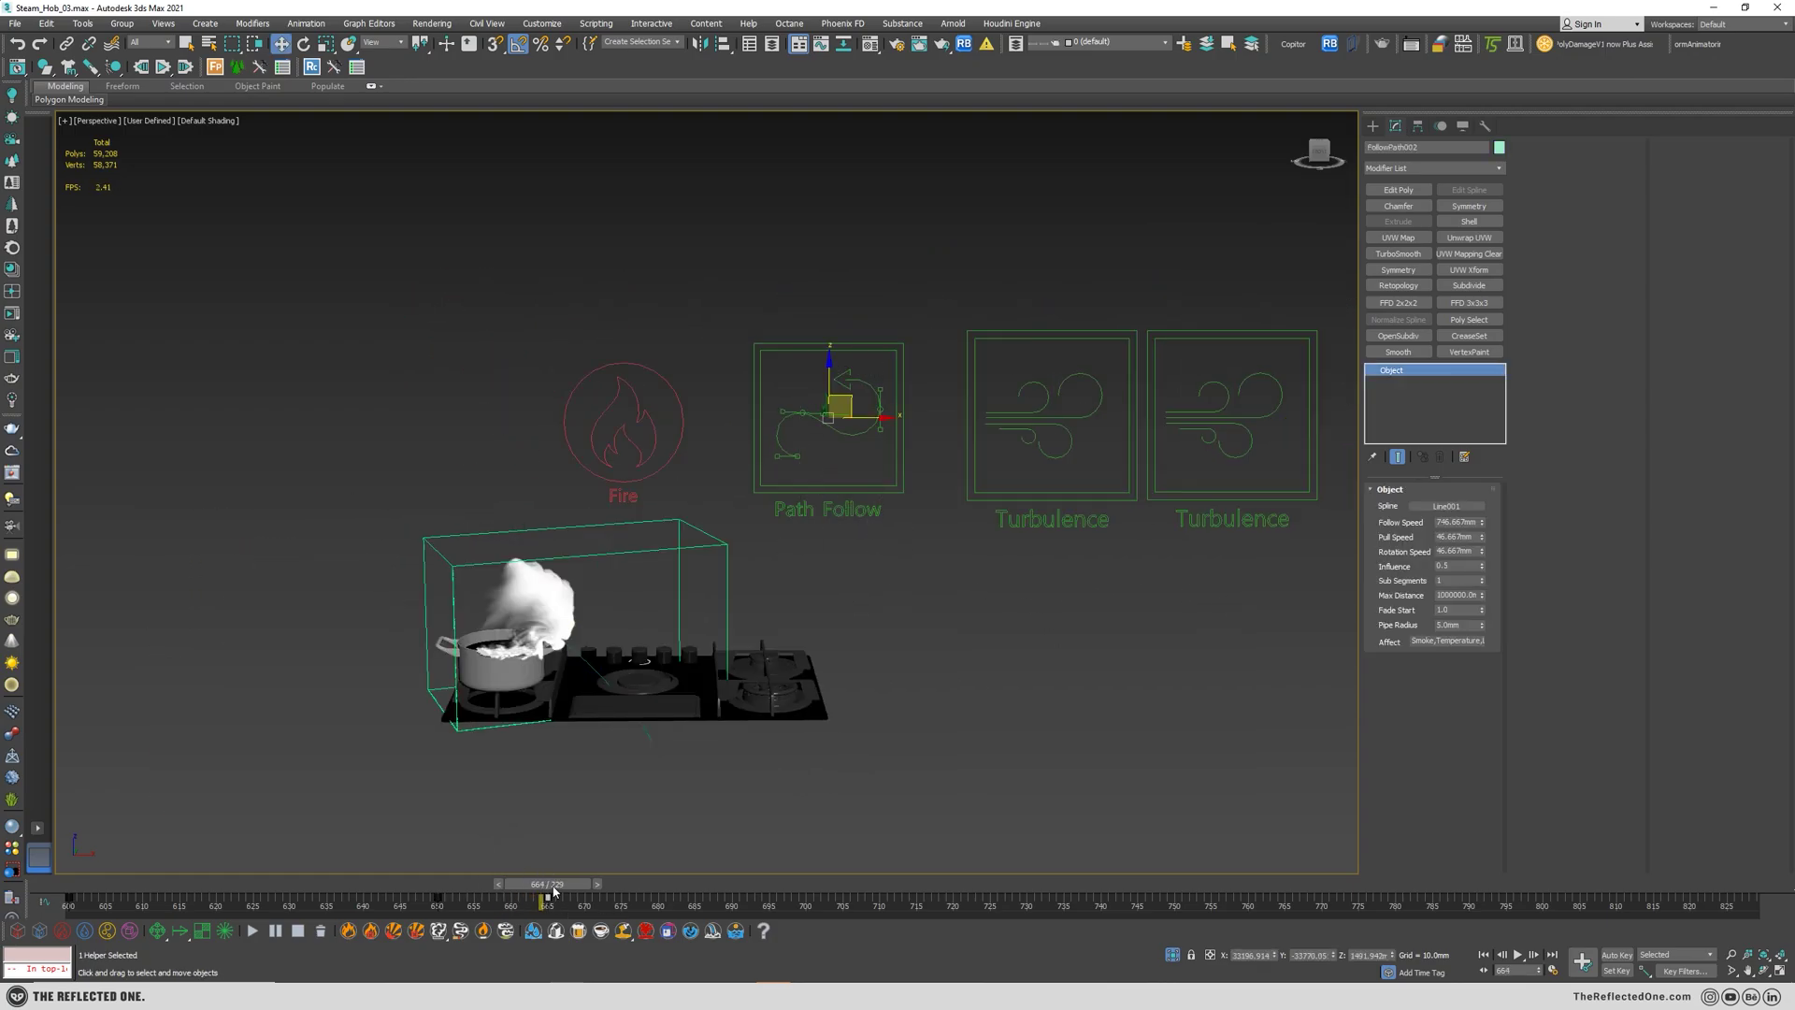
left_click_drag(549, 885, 1049, 892)
key("w")
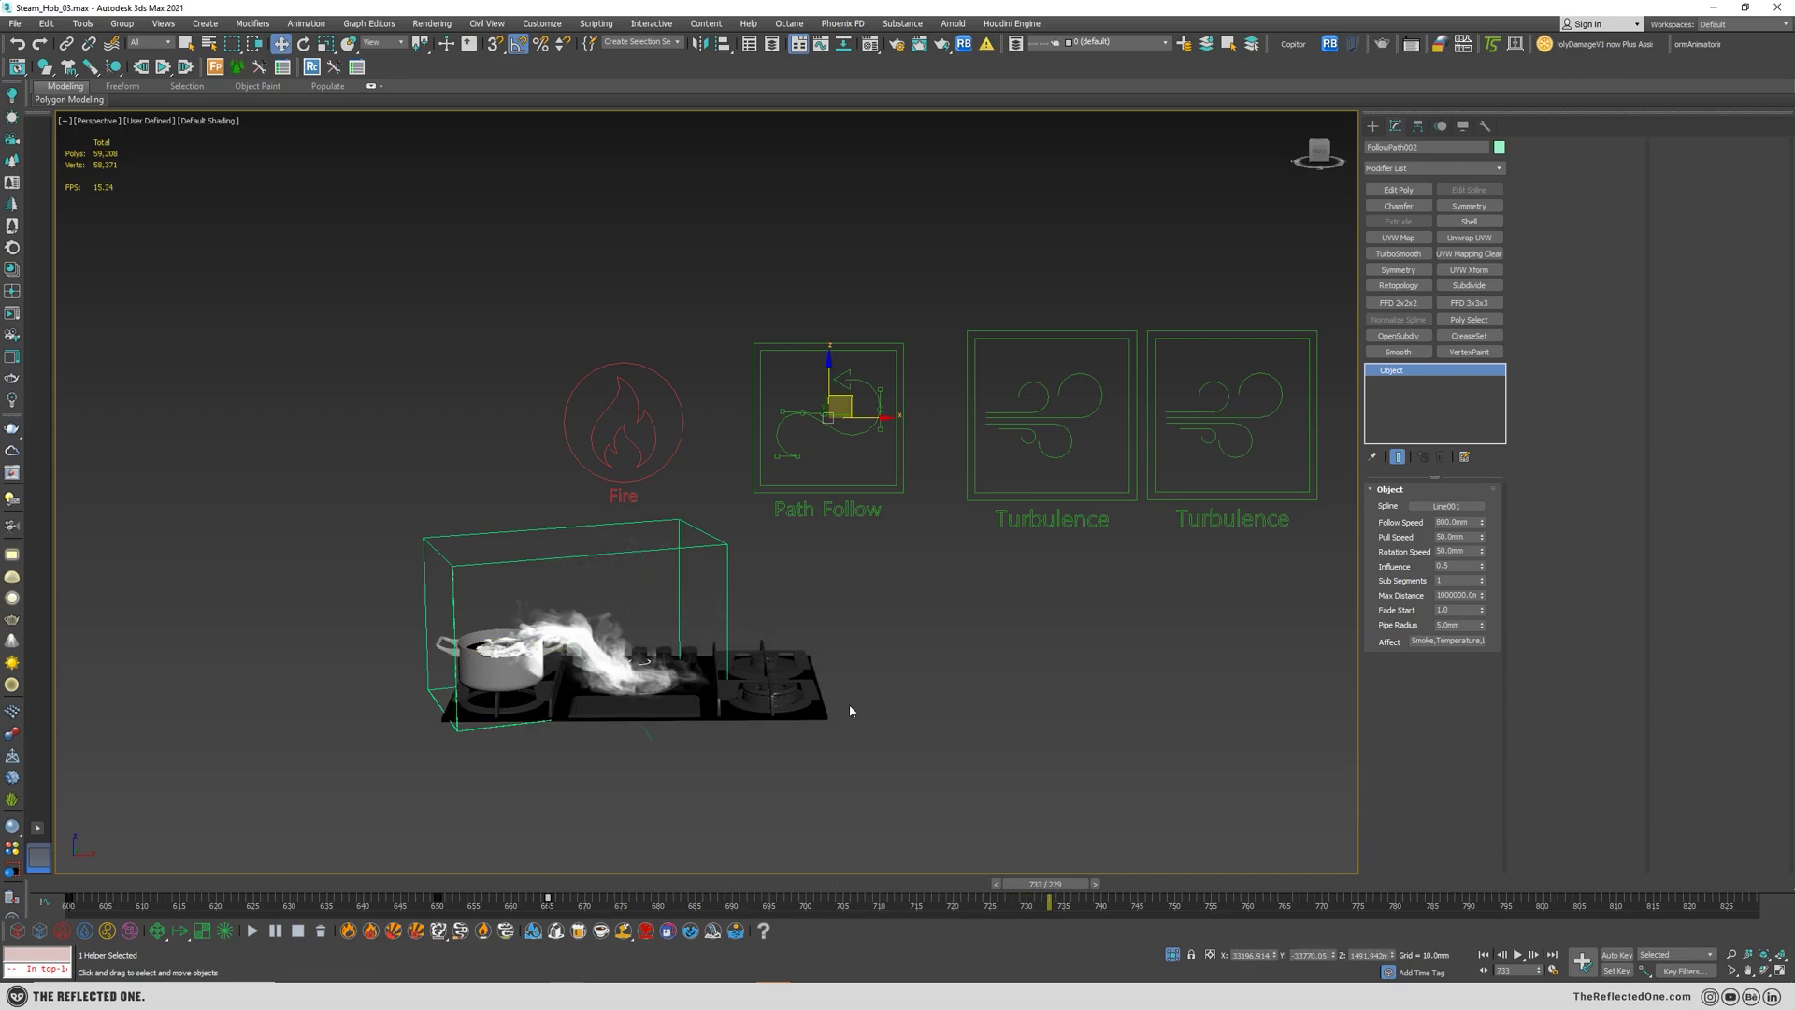
left_click(1017, 858)
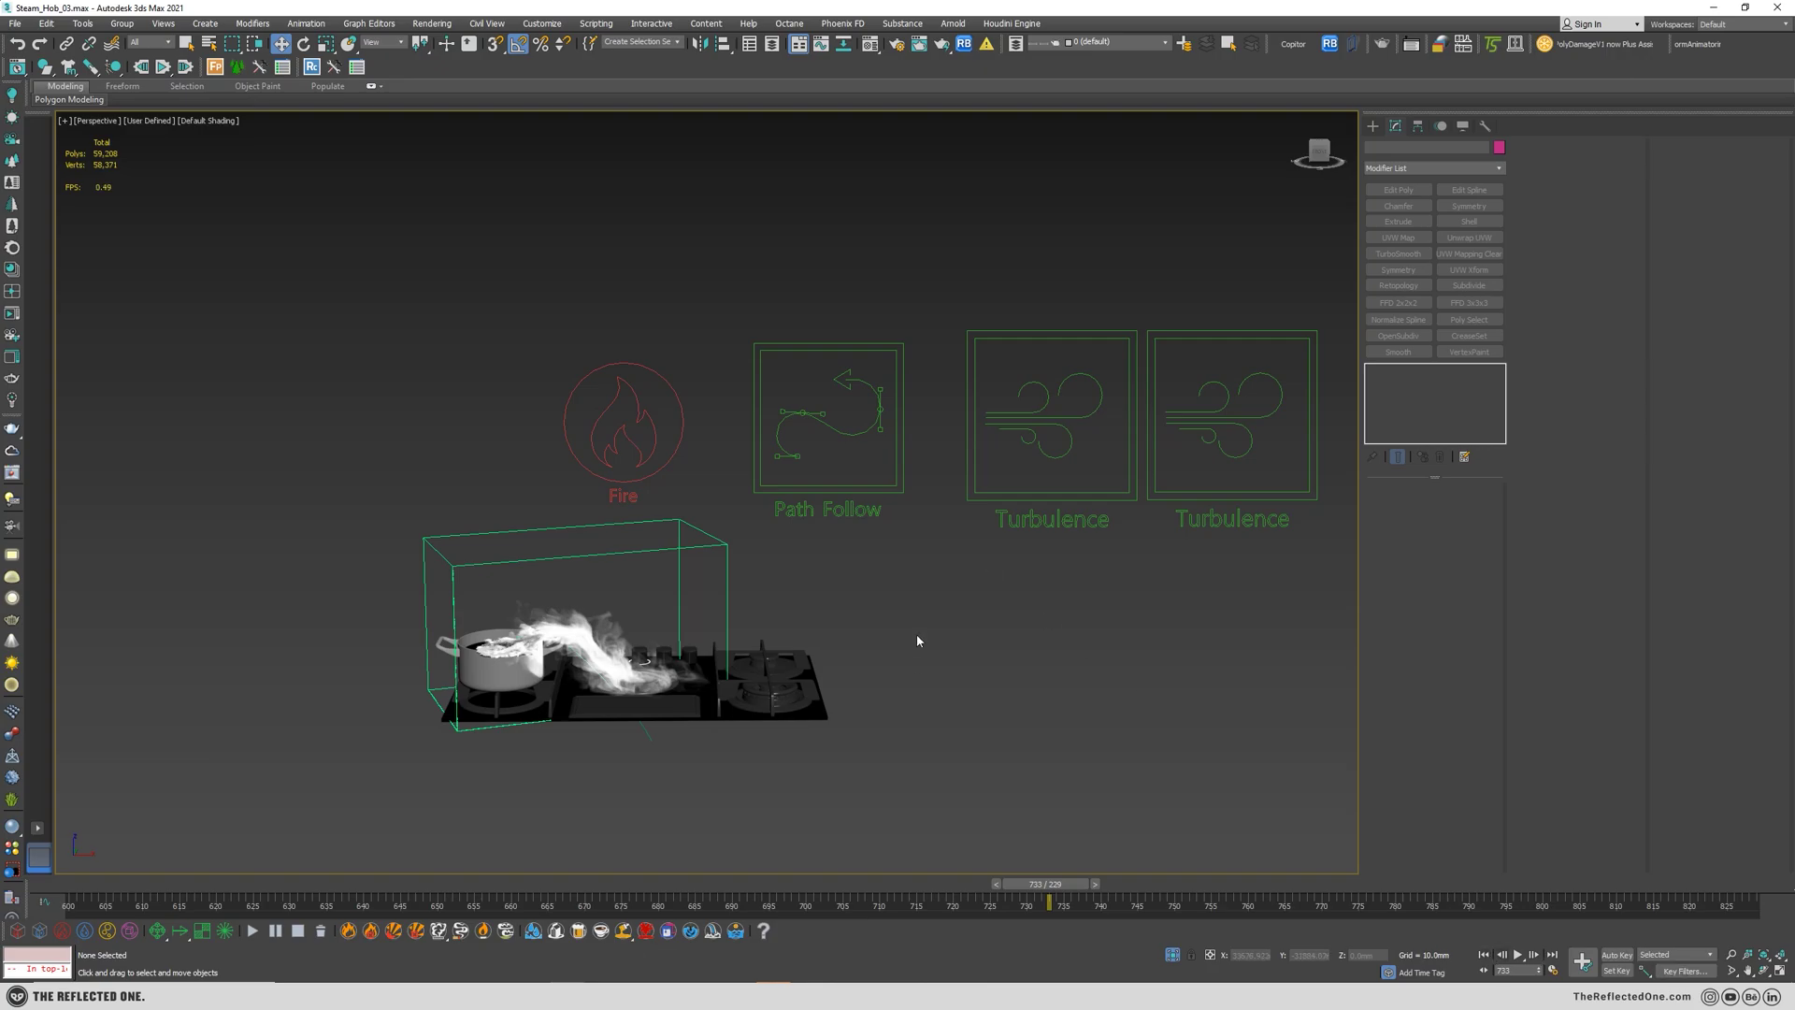
left_click_drag(775, 362, 771, 357)
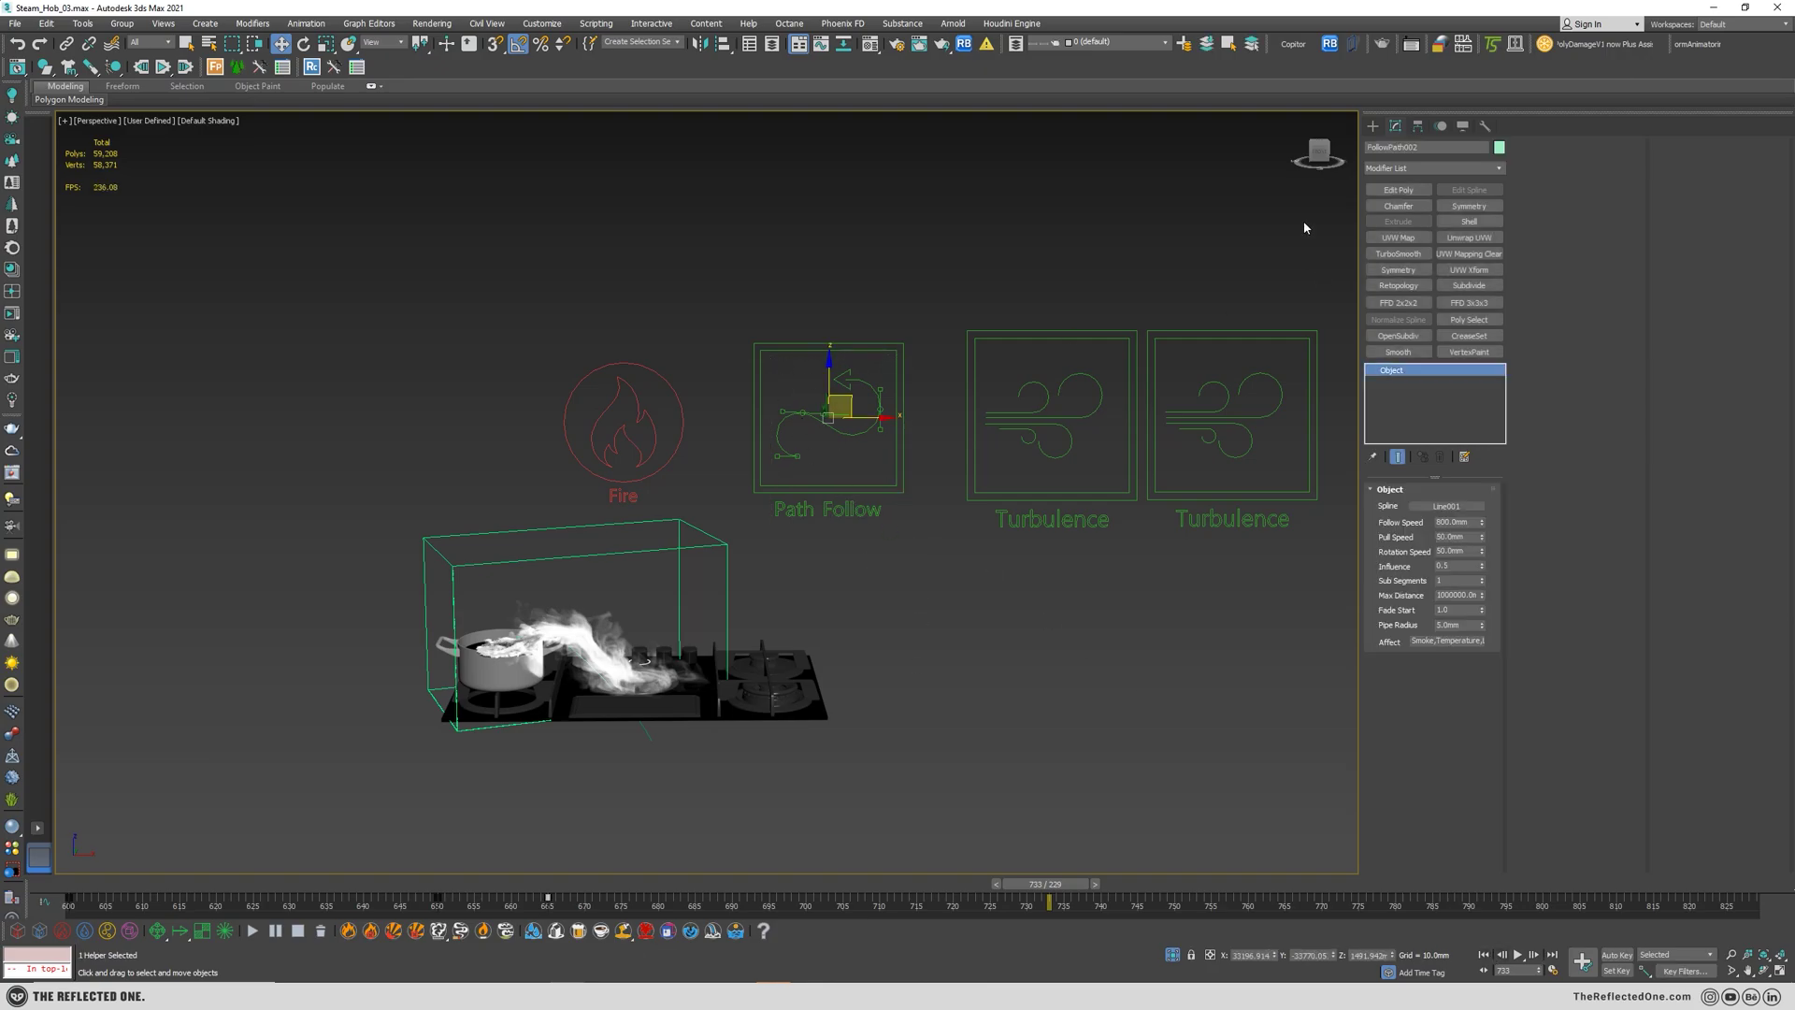
- Create a new Phoenix FD FollowPath helper in the empty space beside the hob
left_click(1372, 126)
left_click(1433, 146)
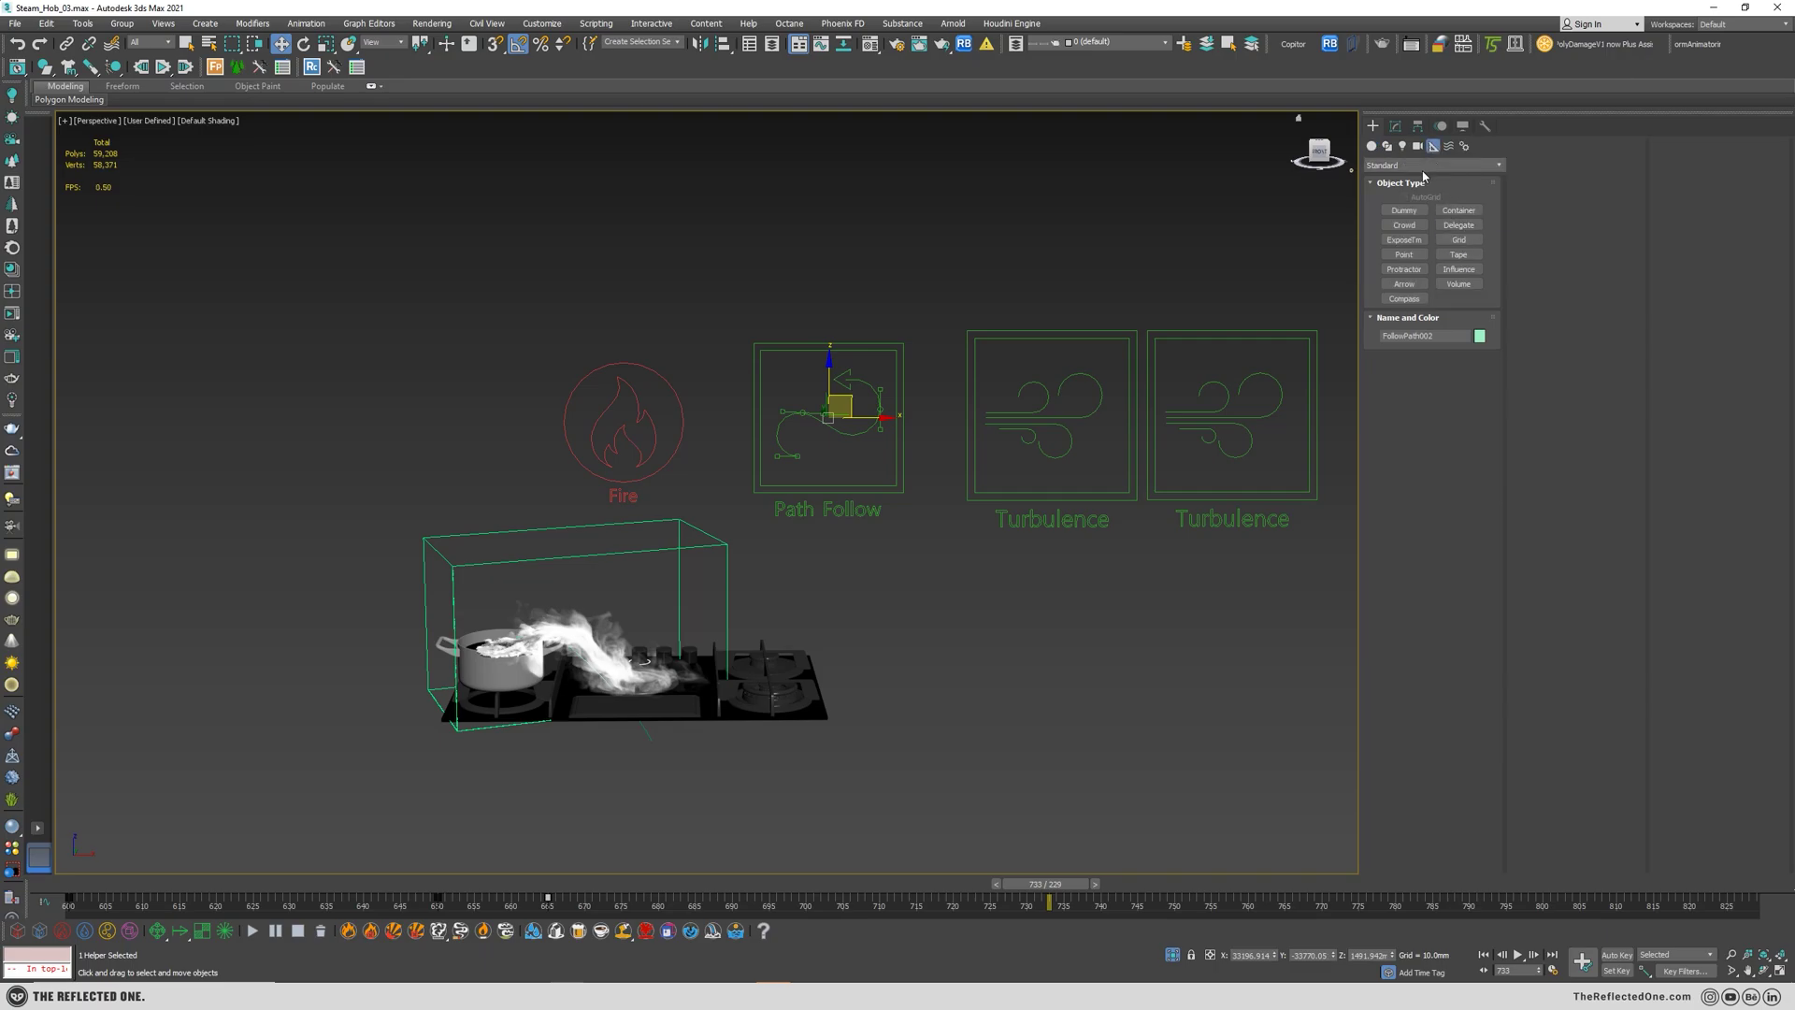
left_click(1402, 165)
left_click(1385, 344)
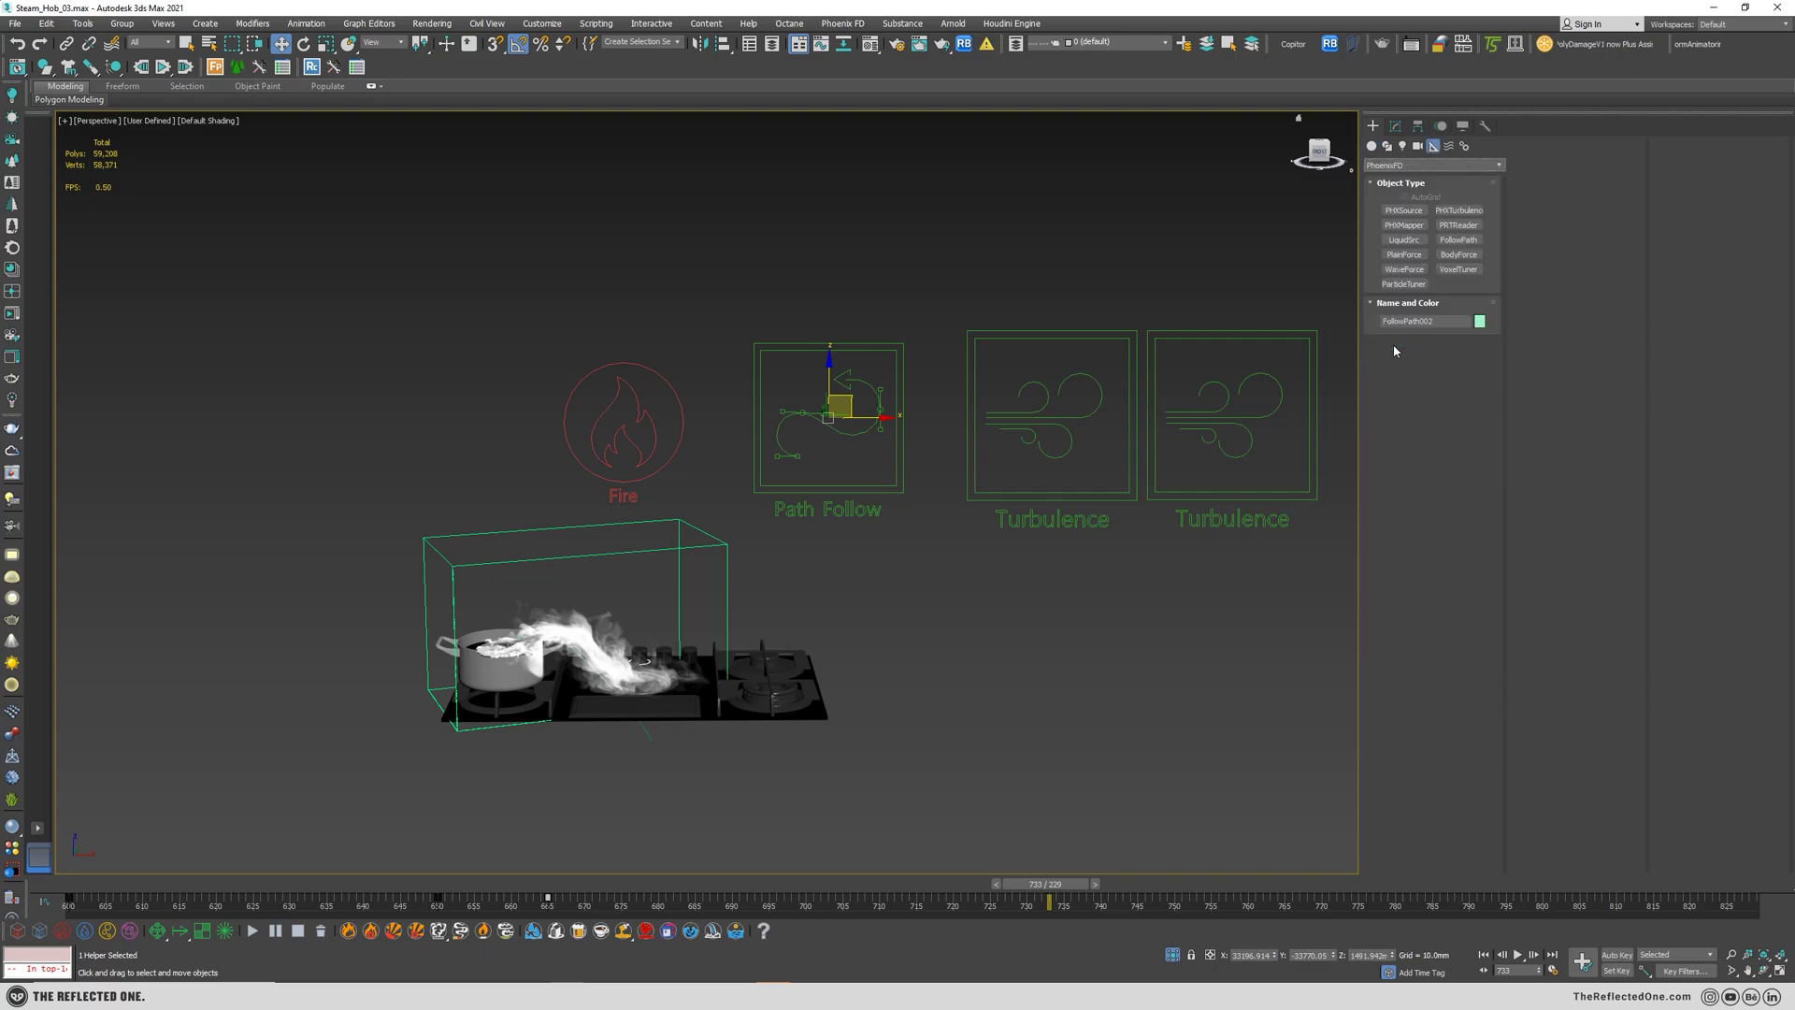
left_click(1458, 241)
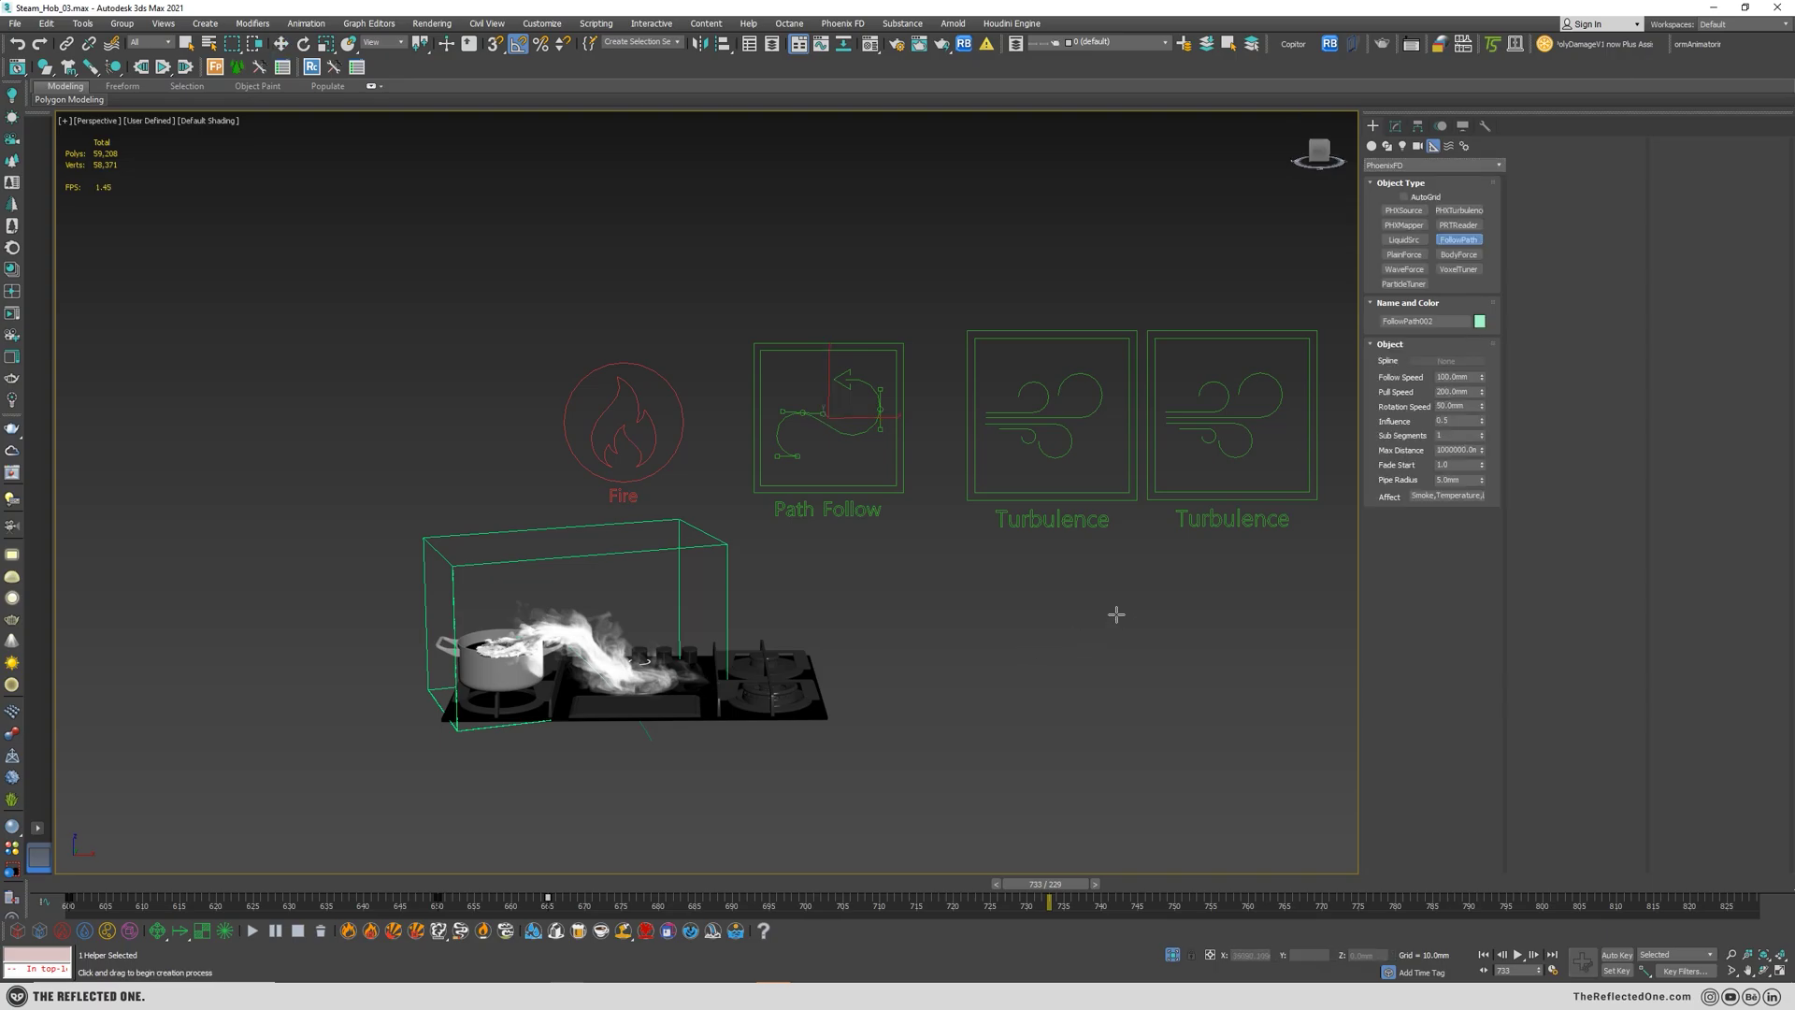
scroll(889, 609, "down", 6)
left_click_drag(870, 637, 1080, 640)
key("w")
- Set the animation's End Time to 200 in the time configuration
left_click(1582, 960)
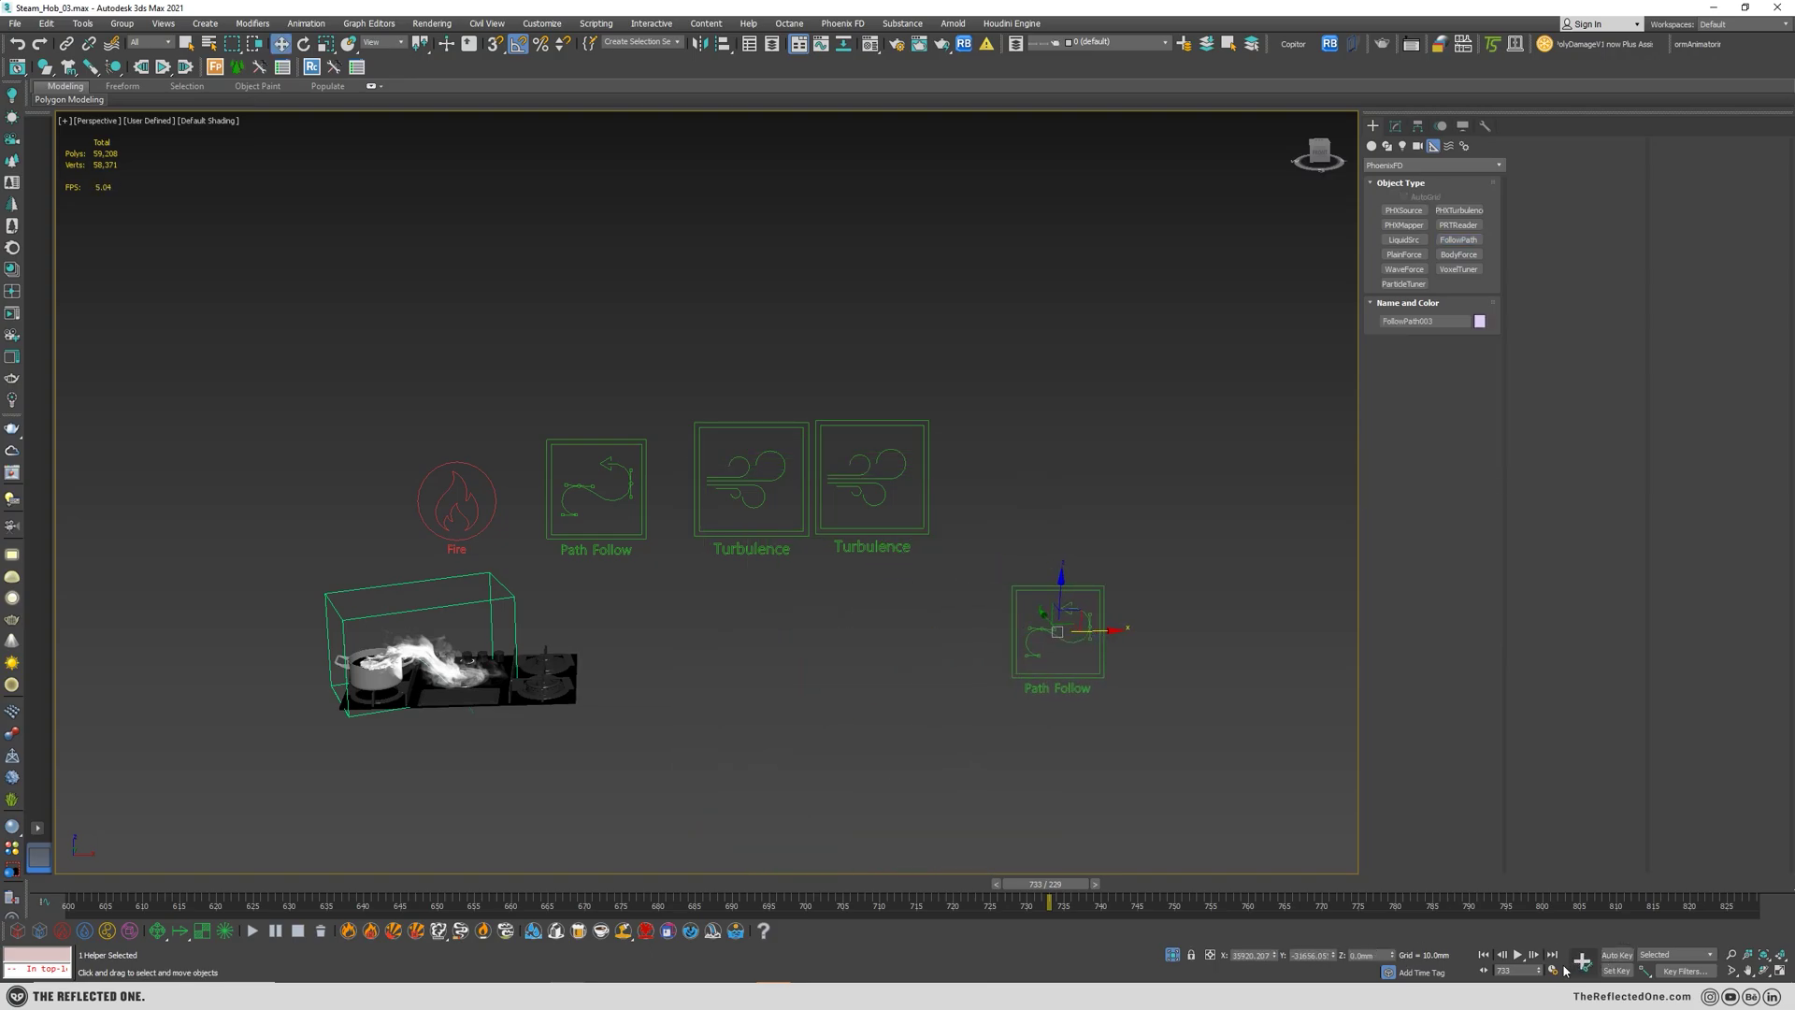
right_click(877, 521)
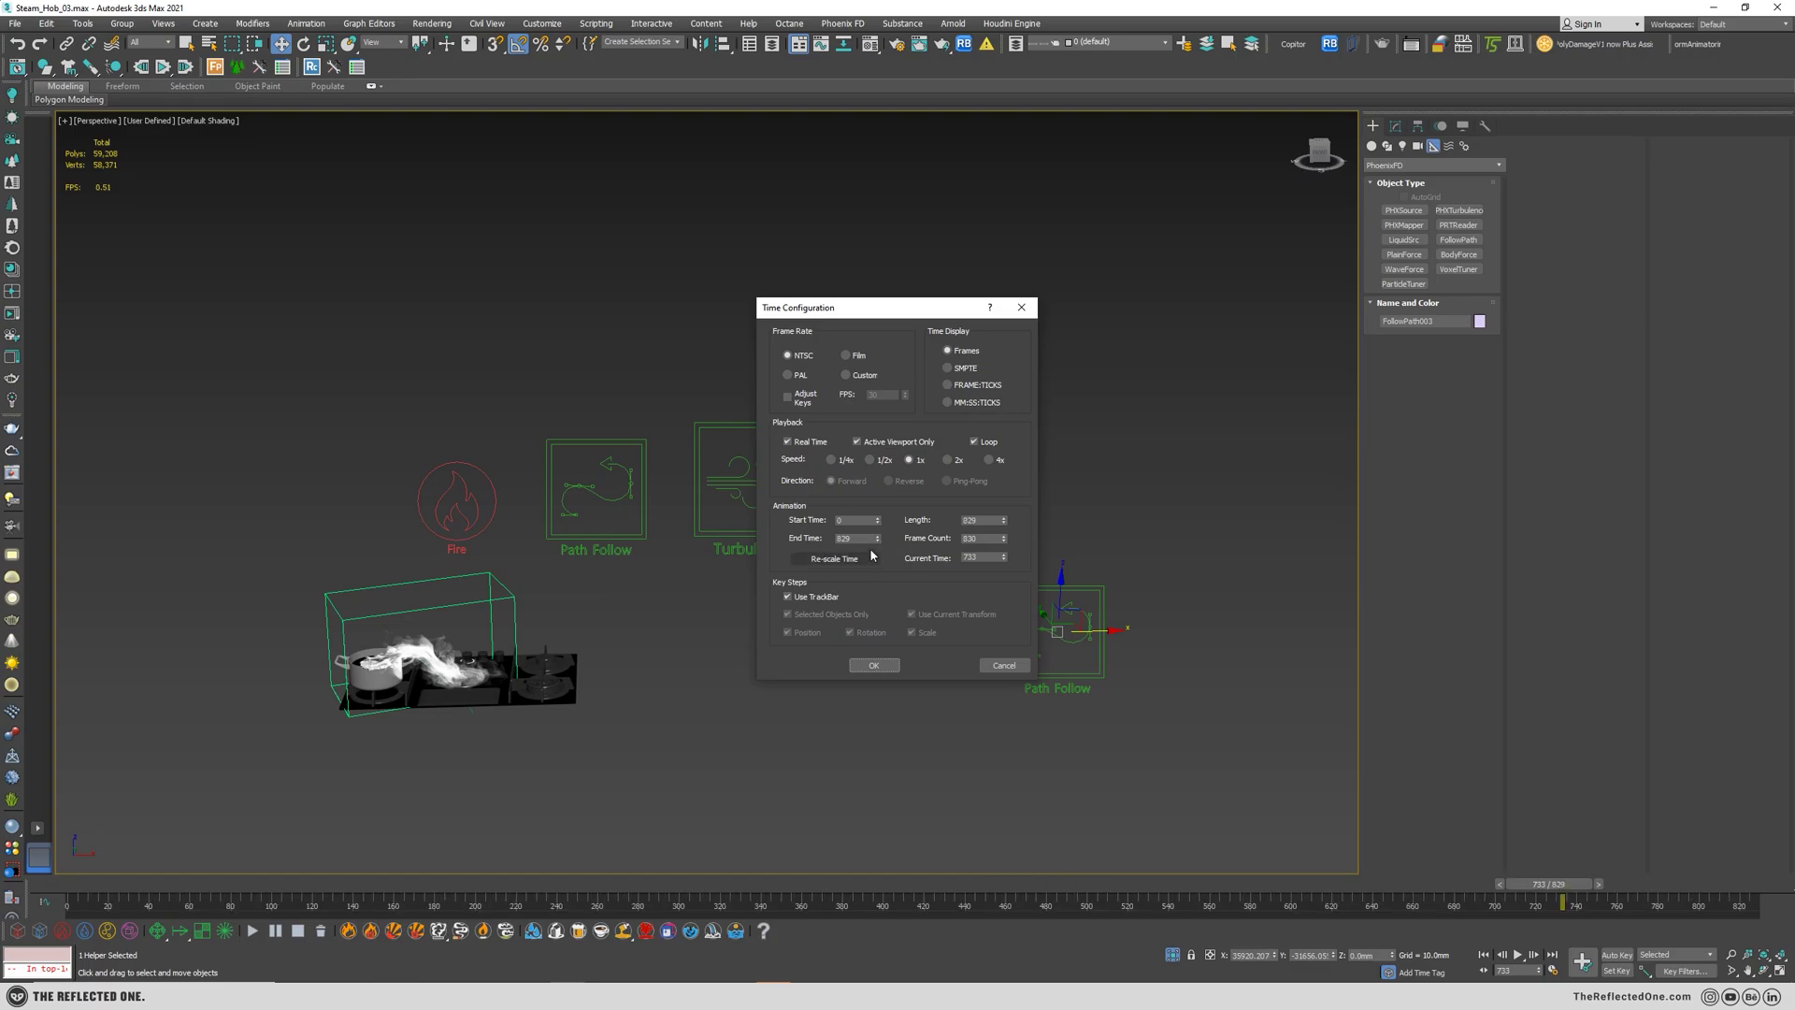
double_click(862, 537)
type("200")
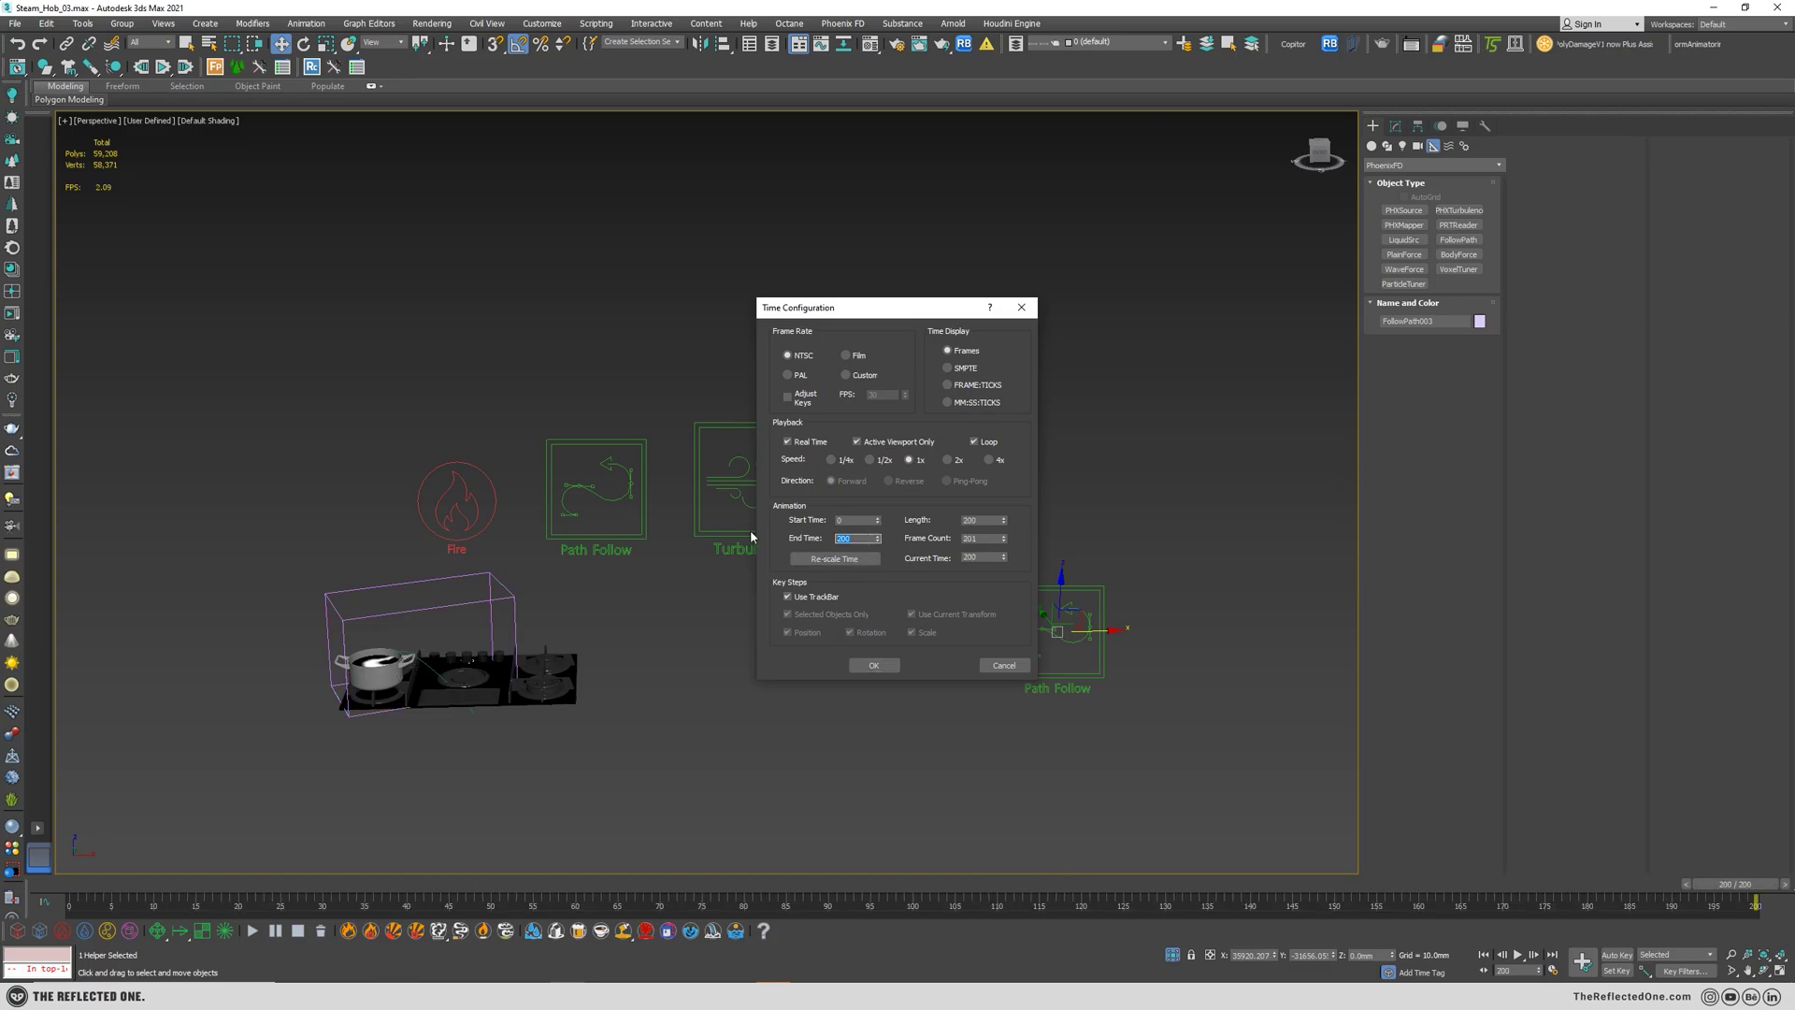
left_click(873, 665)
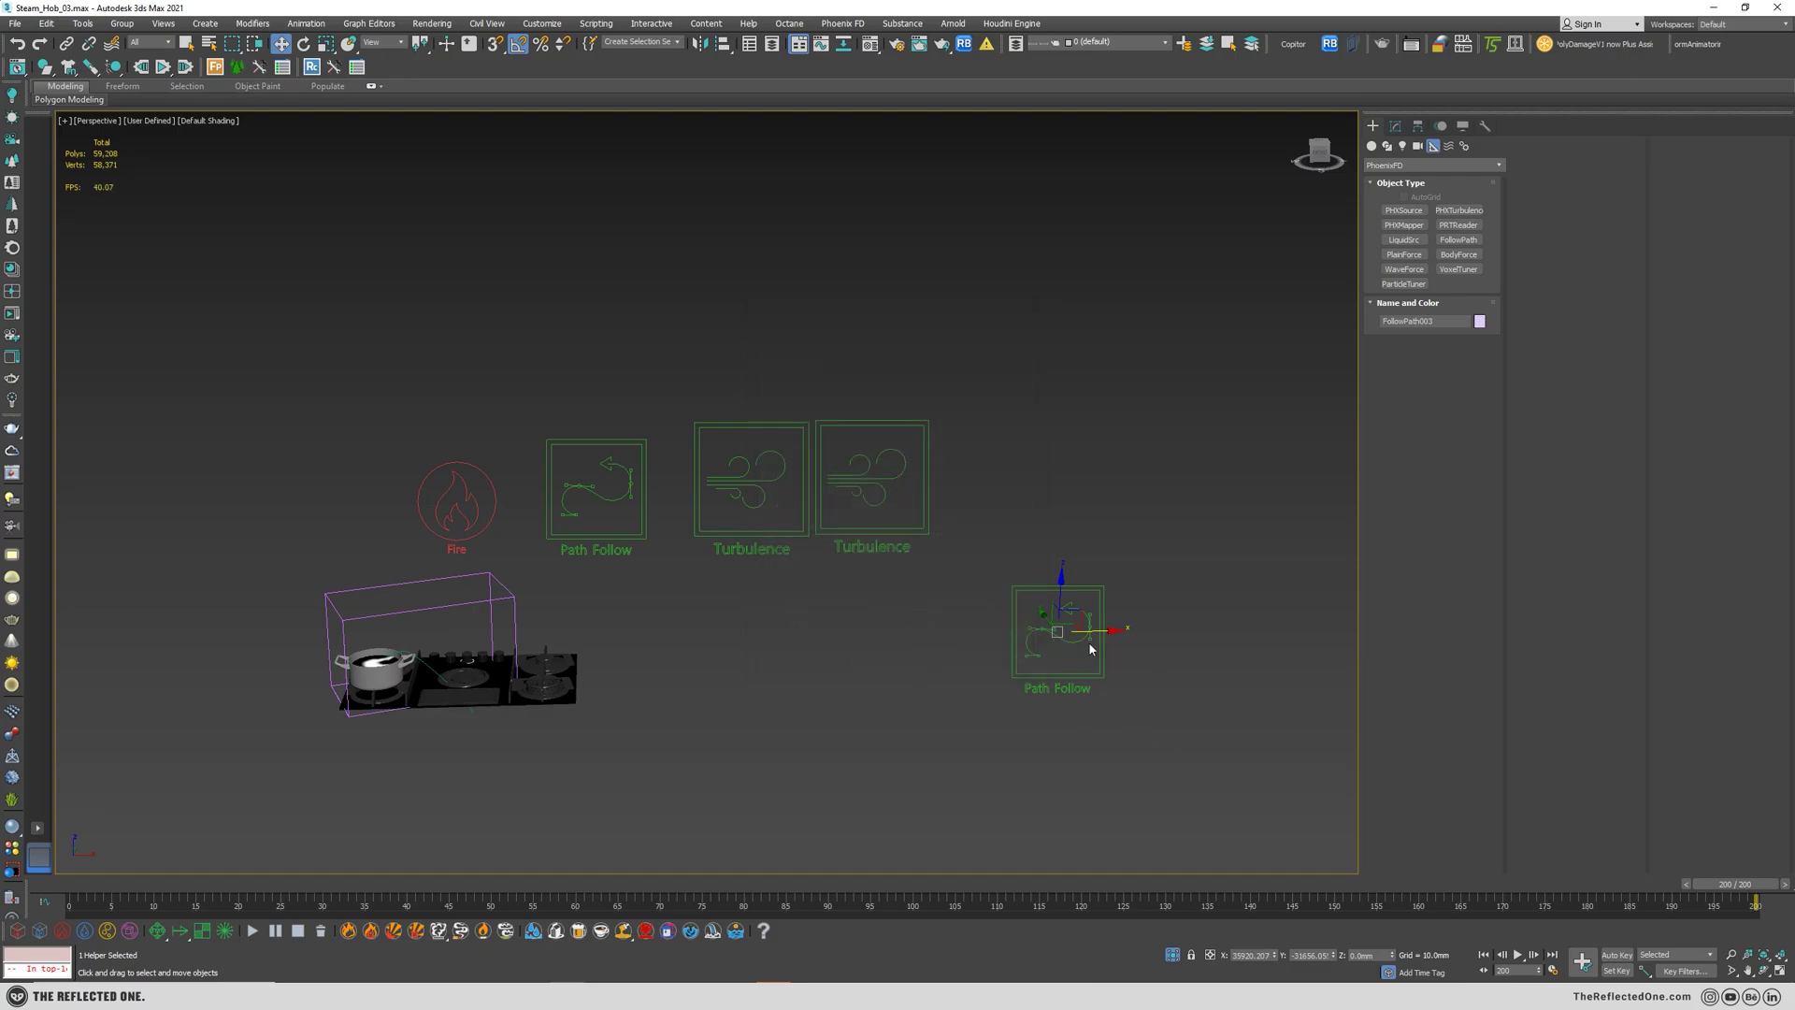
- Move the new Path Follow helper closer to the hob, go to frame 100 and open the helper's parameters
left_click_drag(1088, 642, 985, 644)
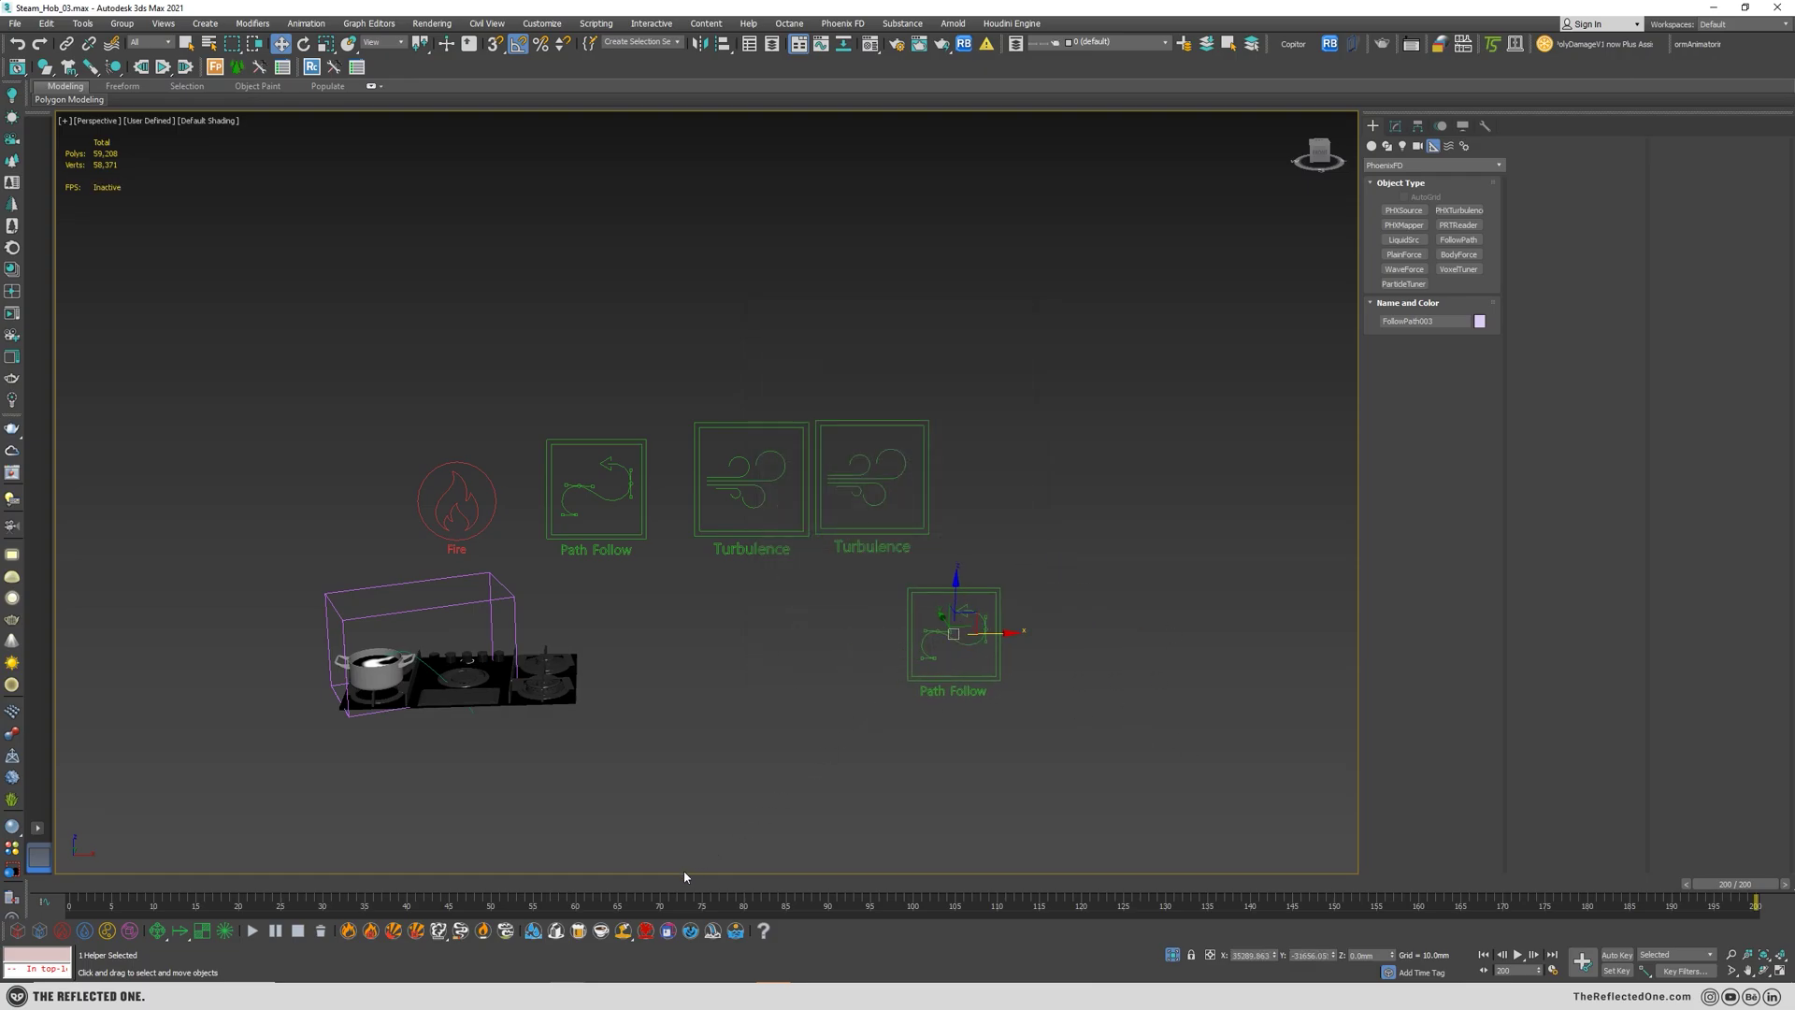
left_click_drag(494, 886, 907, 853)
key("w")
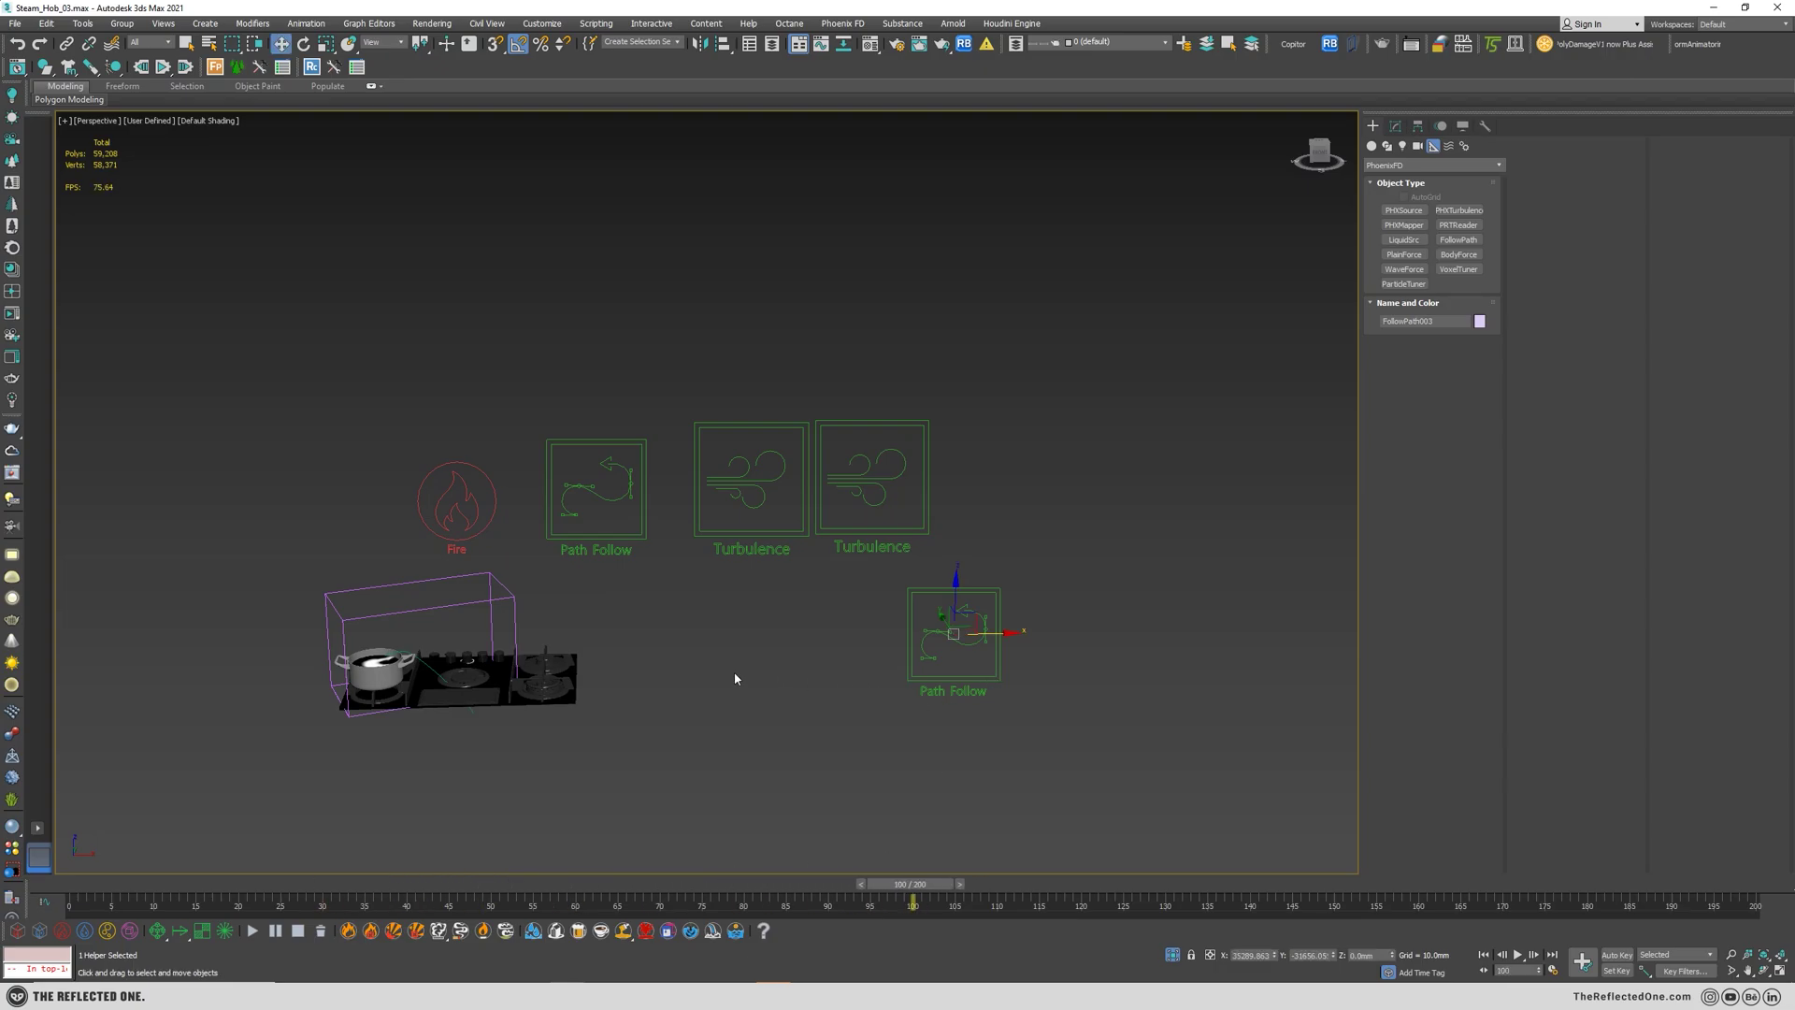
scroll(385, 662, "up", 3)
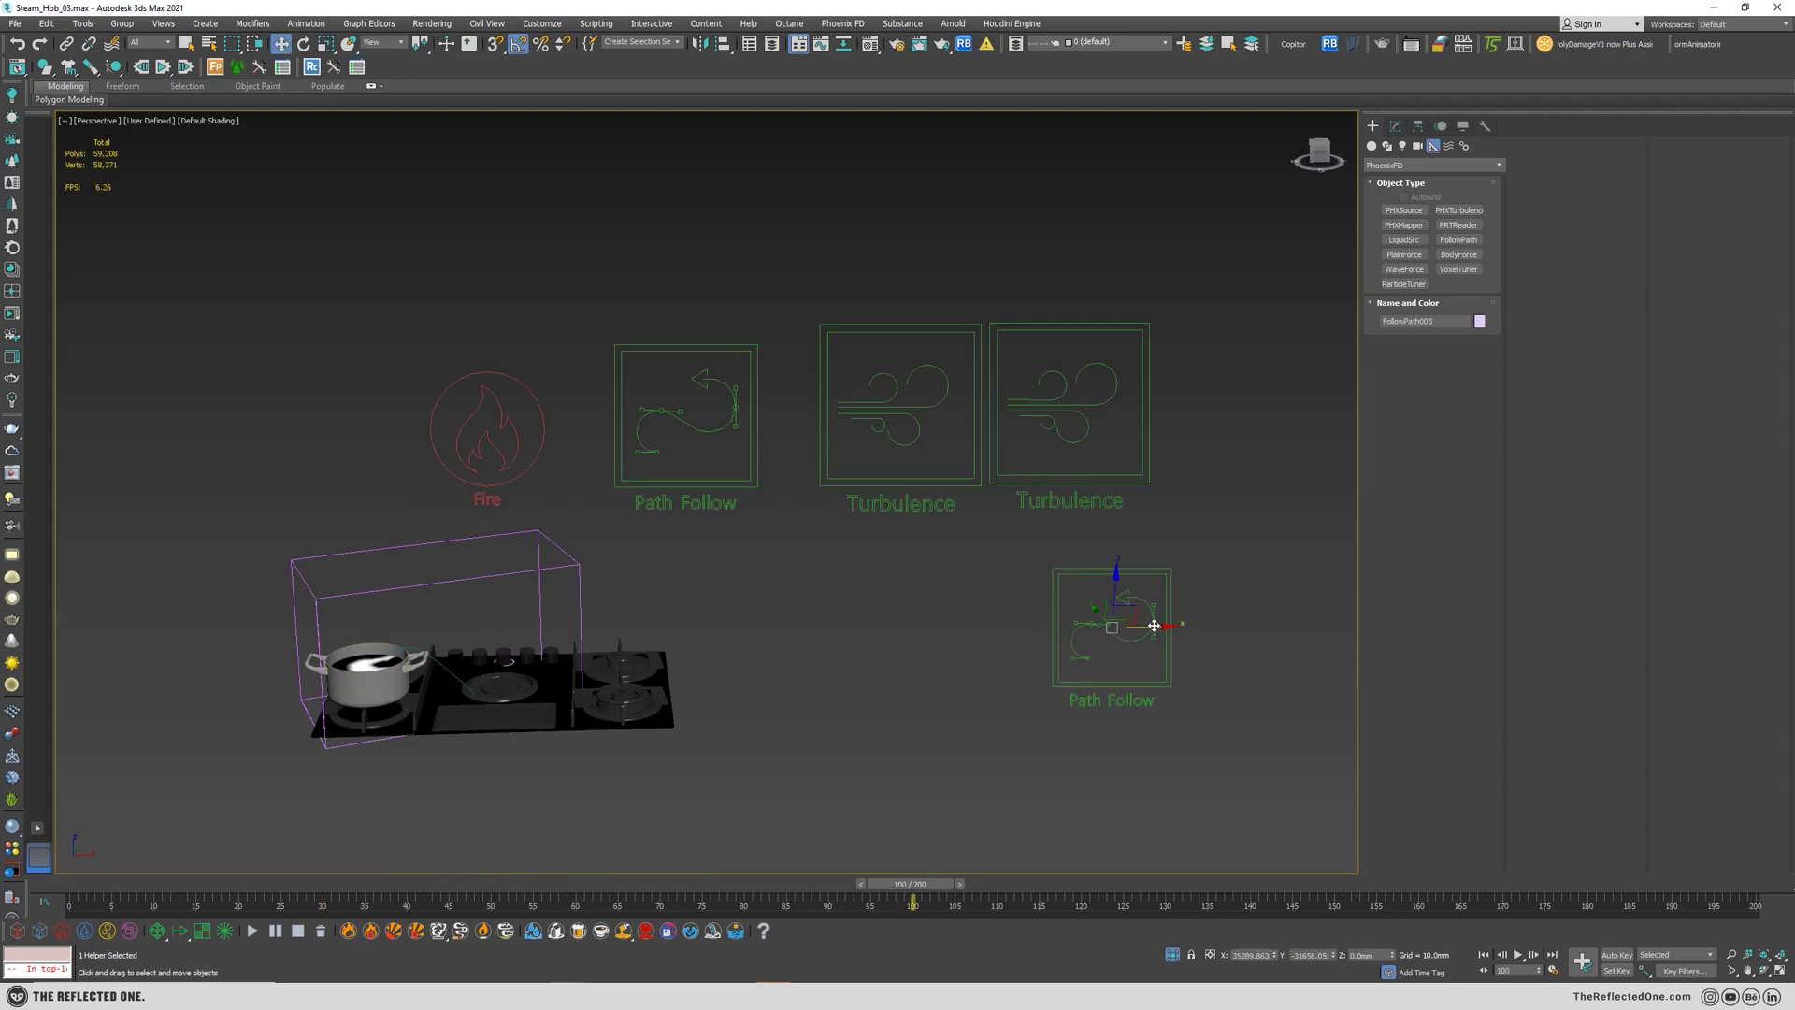
left_click_drag(1153, 626, 843, 635)
mouse_move(912, 883)
left_mouse_down()
mouse_move(872, 884)
mouse_move(920, 895)
left_mouse_up()
key("w")
left_click(1395, 126)
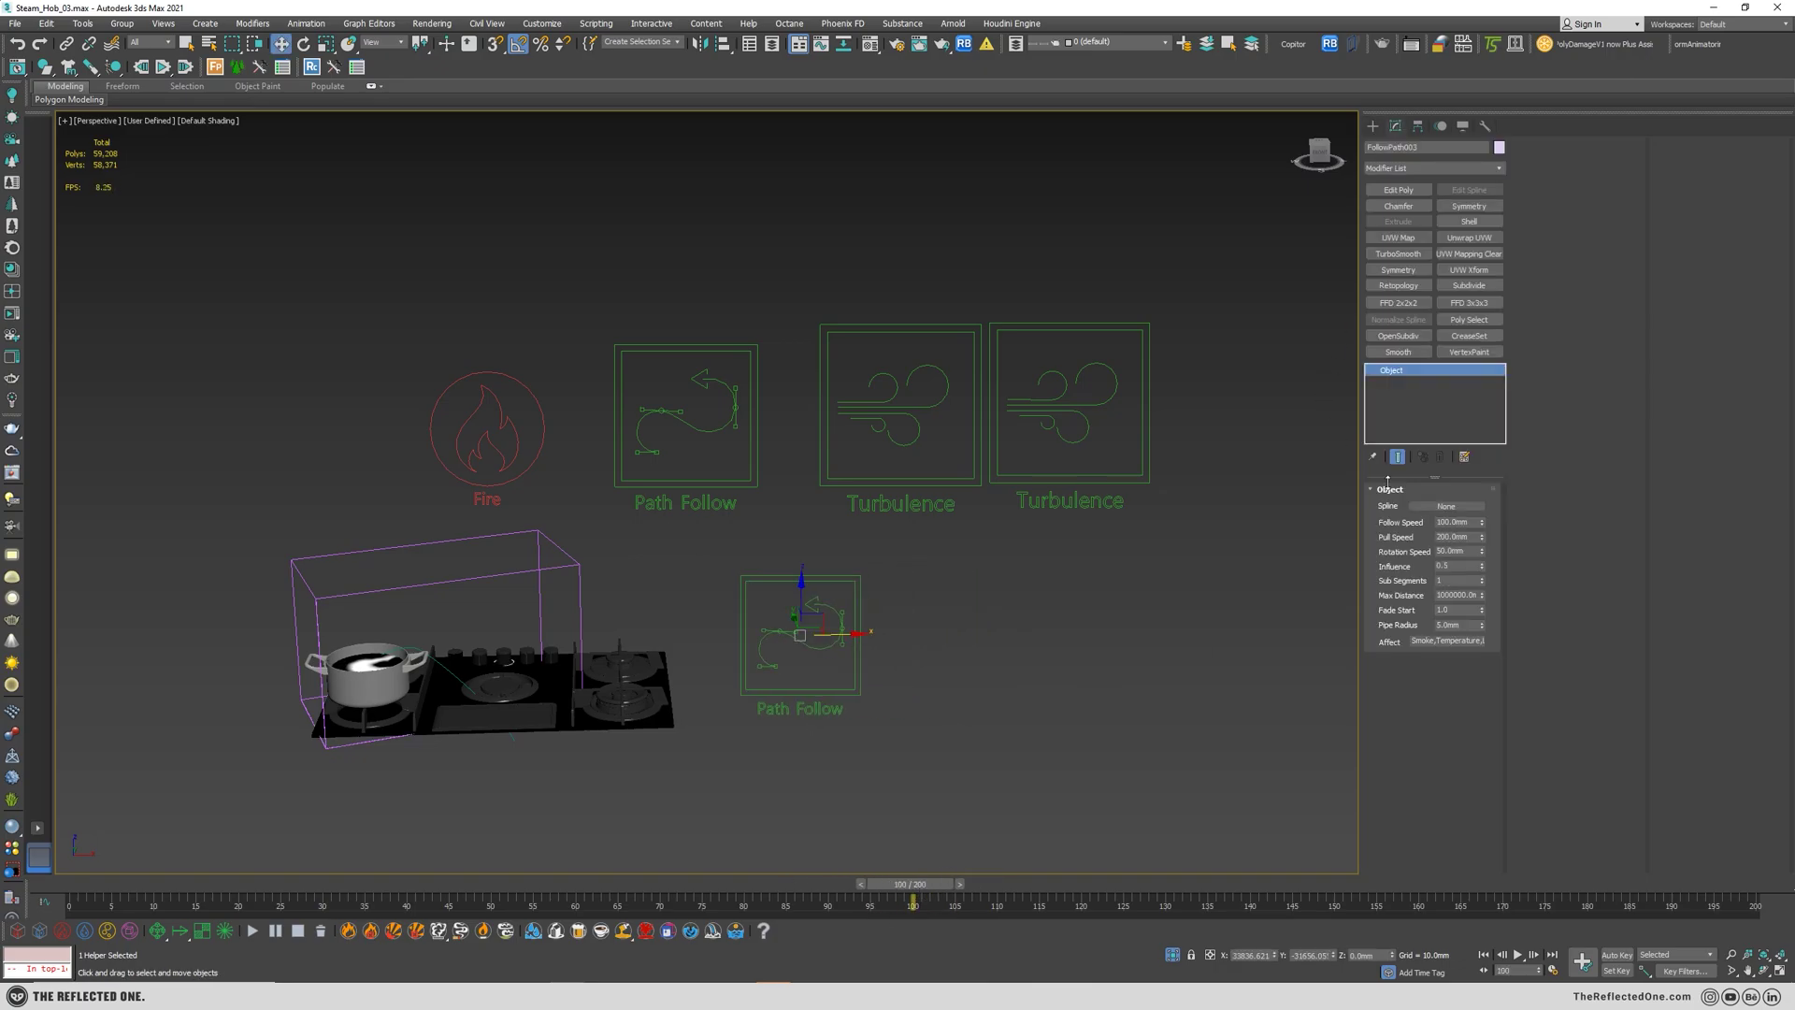
- Turn on Auto Key, set the new helper's Follow Speed to 0 mm at frame 100 and check the preceding frames
left_click(1616, 954)
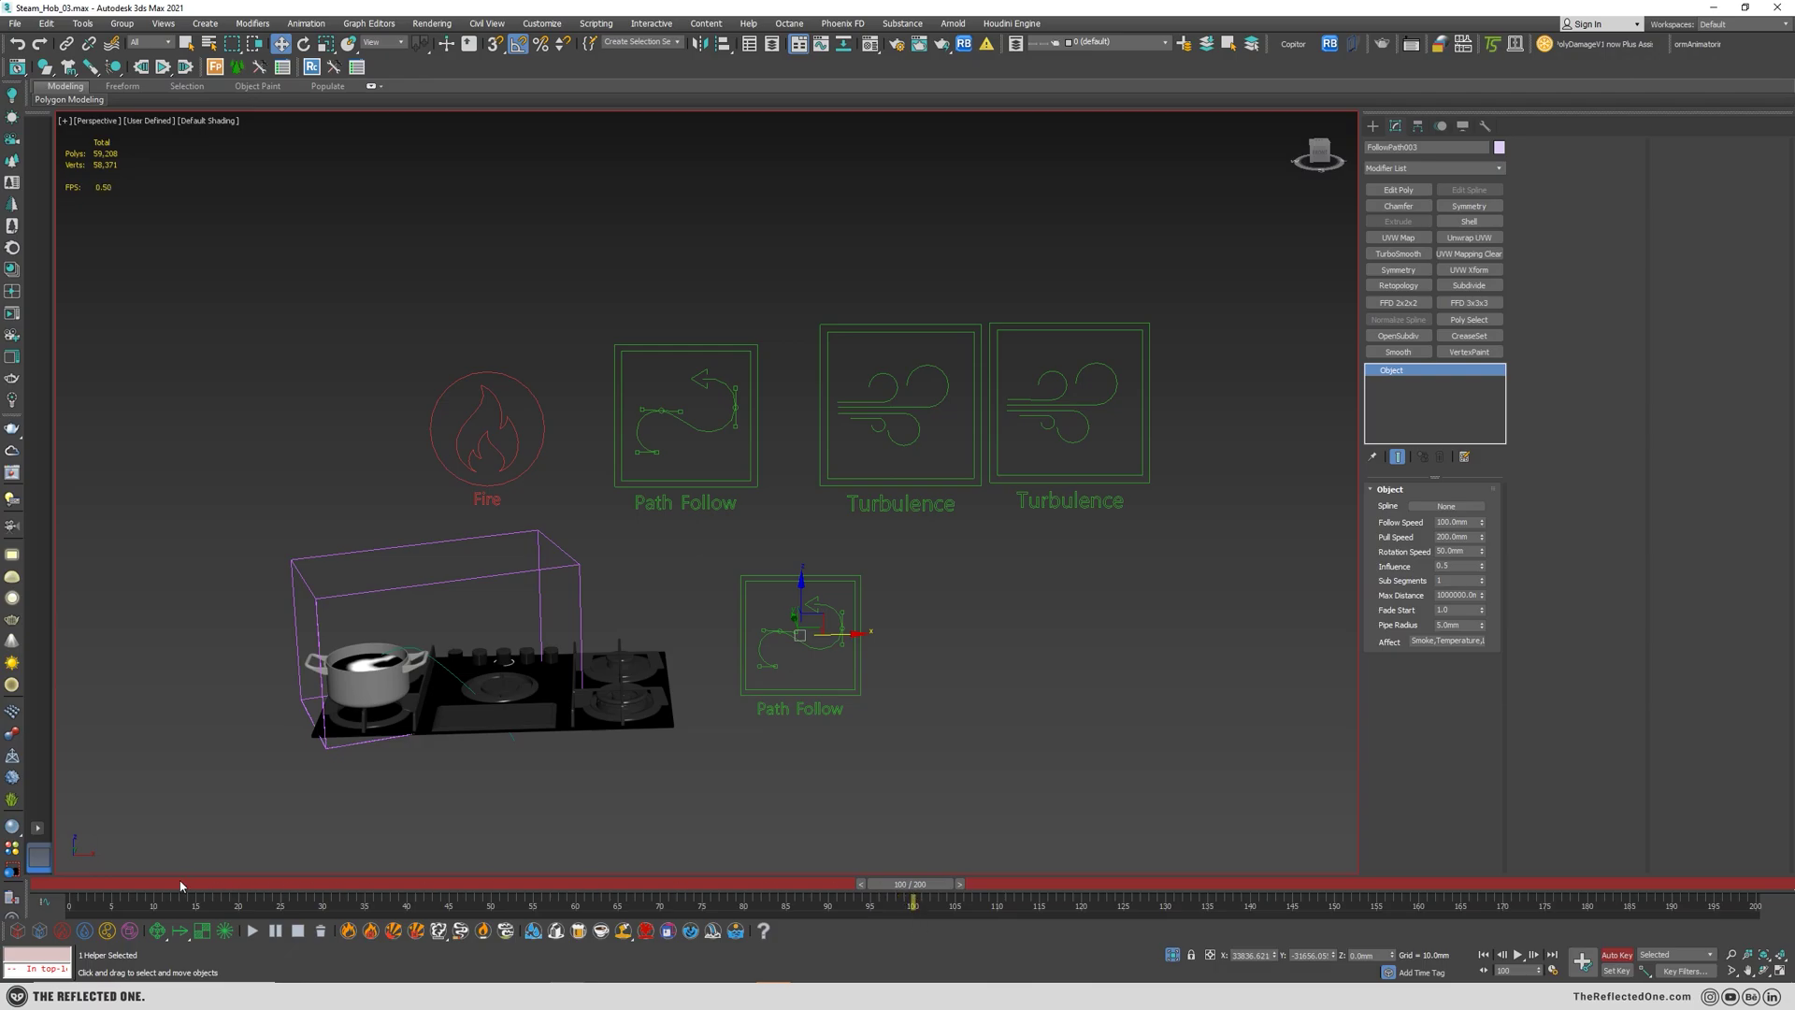
left_click_drag(926, 888, 930, 891)
right_click(1483, 523)
left_click_drag(901, 896, 795, 905)
key("w")
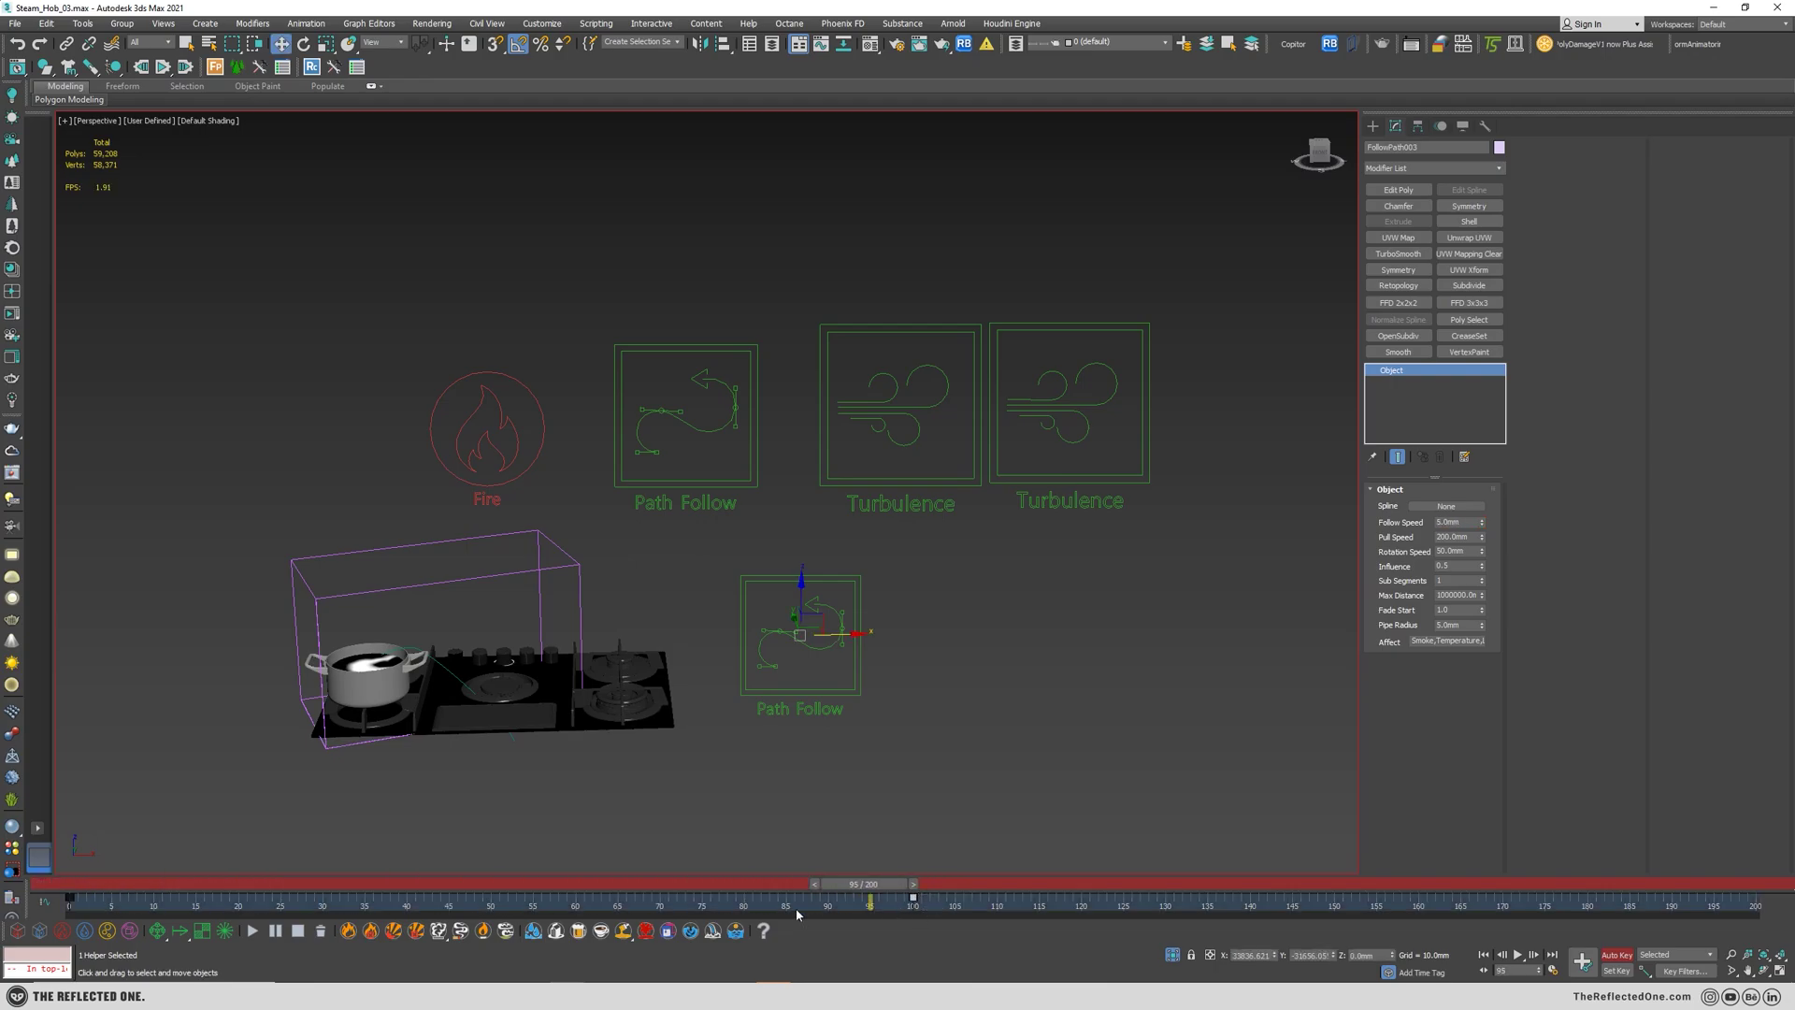
- Remove the helper's Follow Speed key at frame 0, keeping the 0 mm key at frame 100, and scrub through the range
left_click_drag(80, 886, 913, 901)
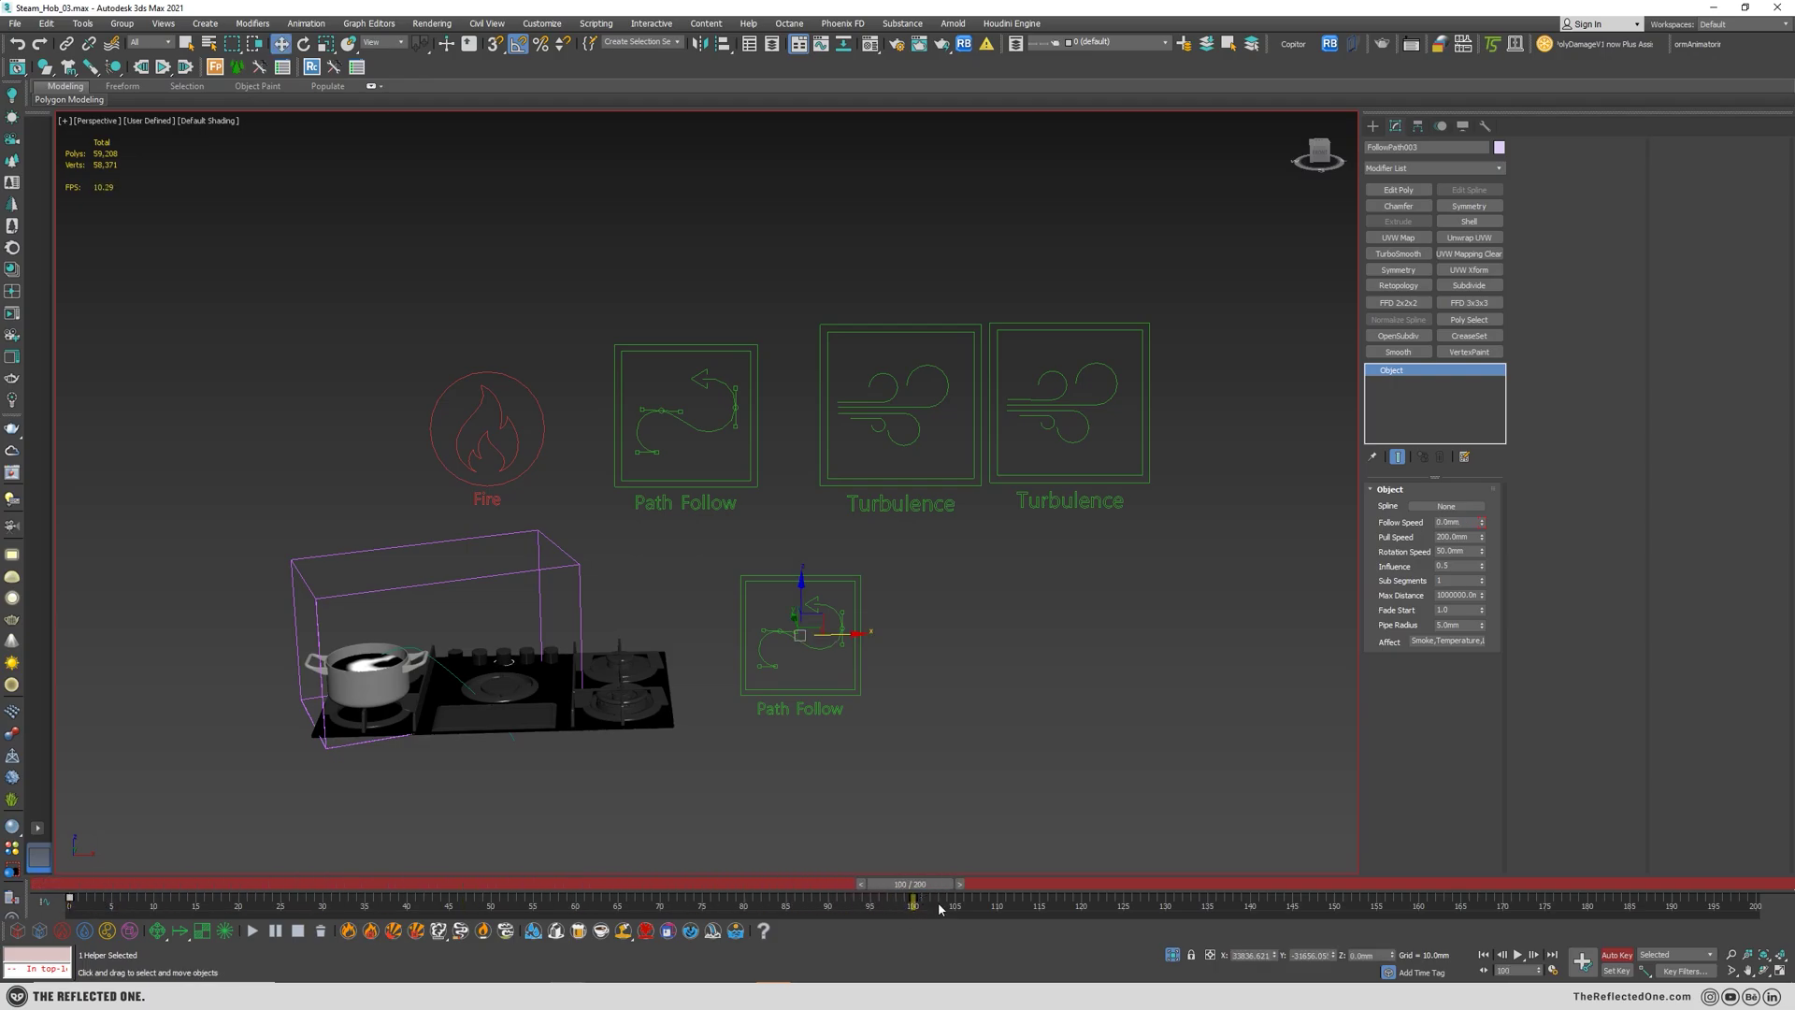
left_click(1462, 523)
left_click_drag(917, 885, 963, 900)
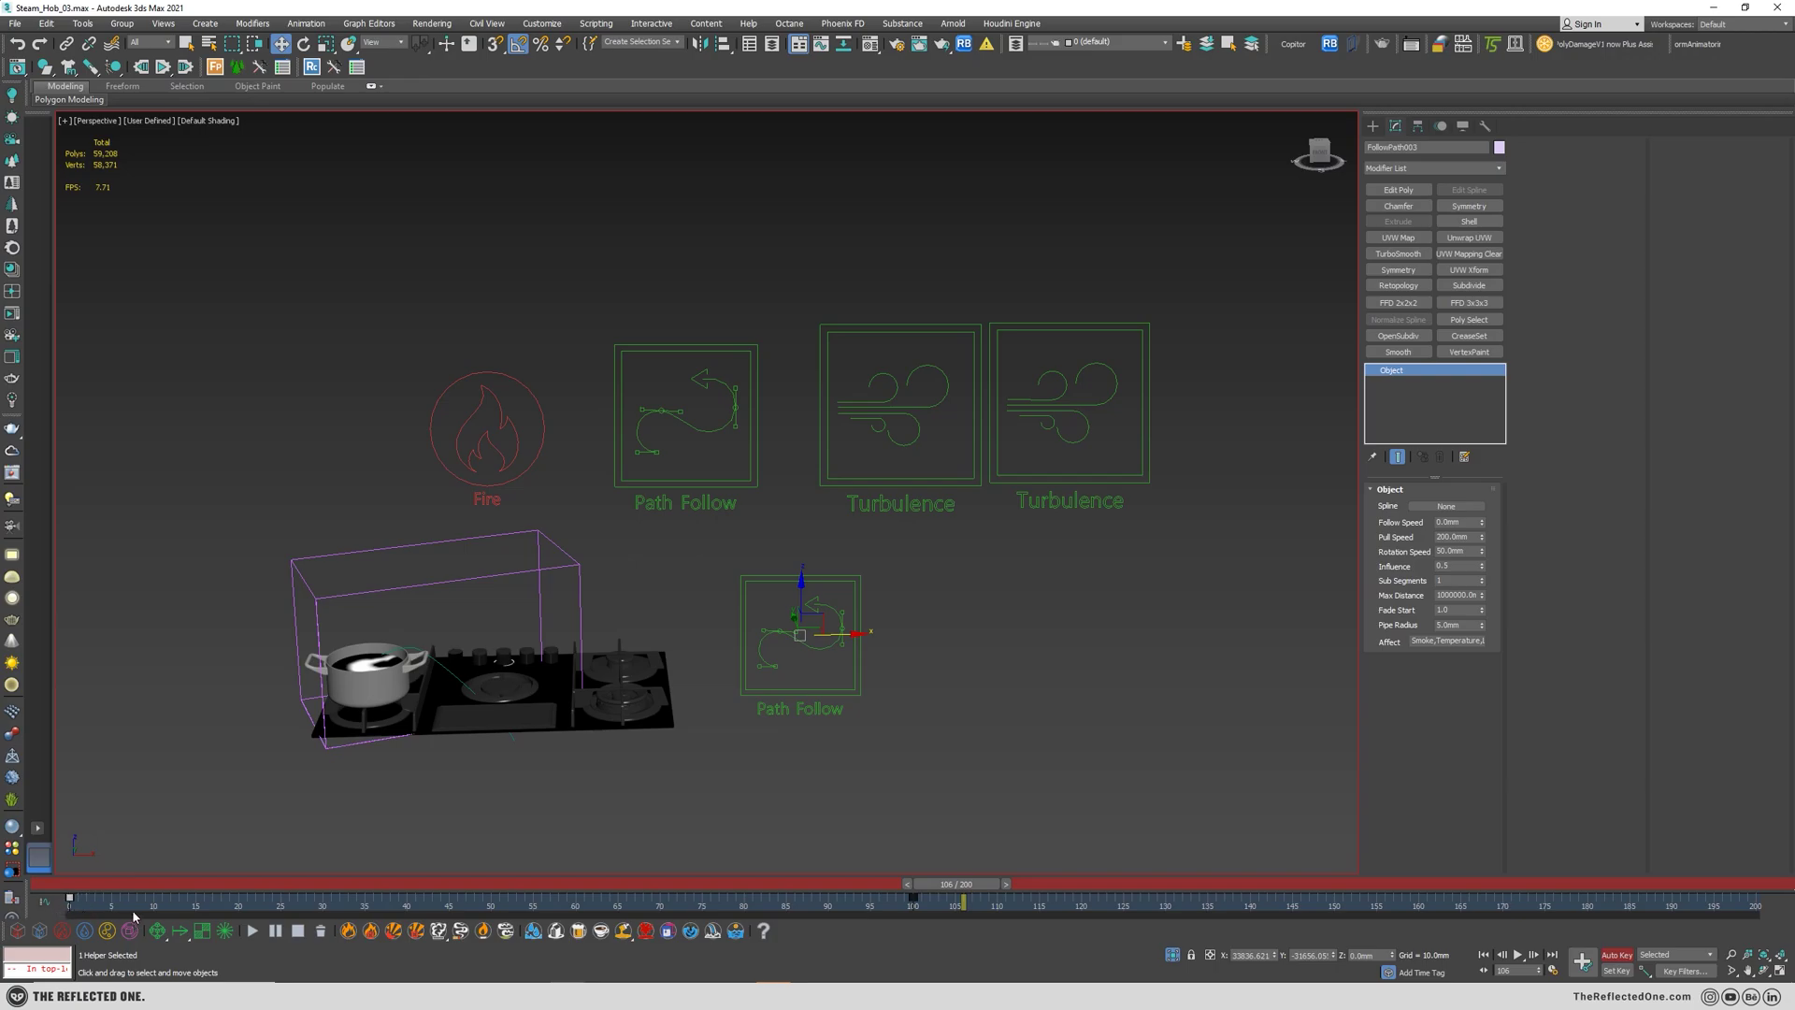
left_click_drag(181, 885, 94, 888)
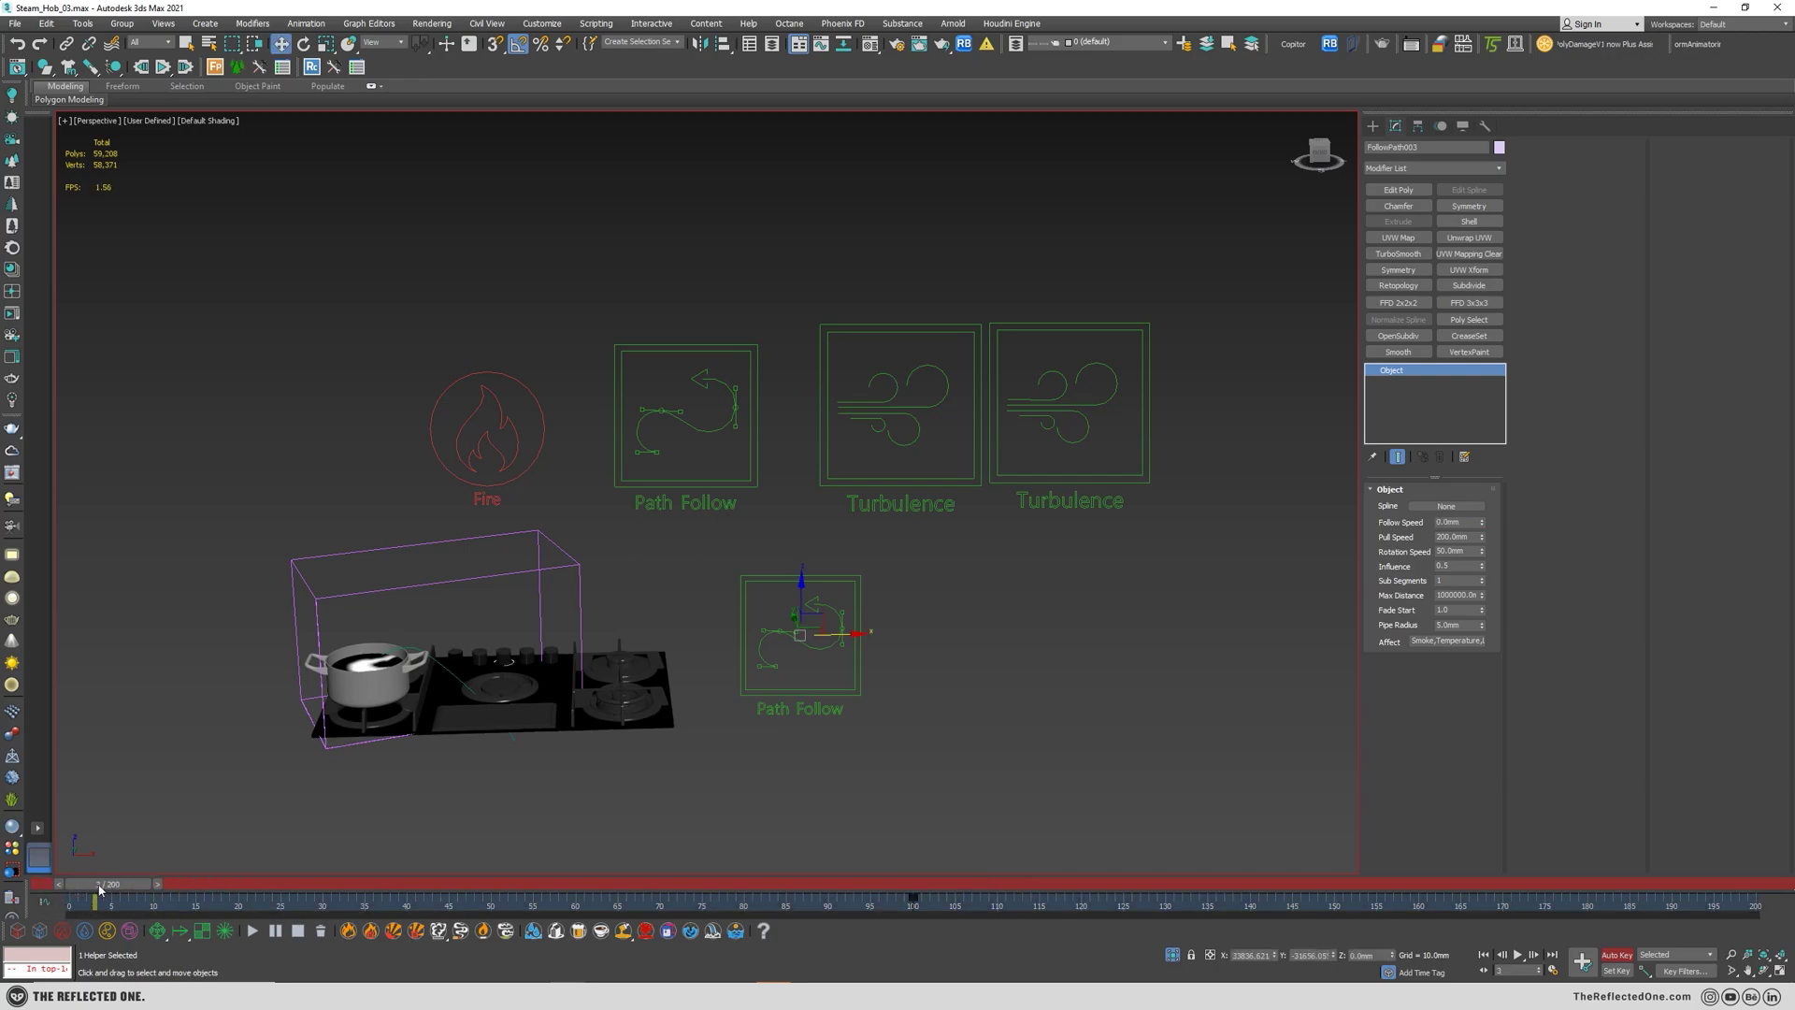
left_click_drag(108, 885, 914, 873)
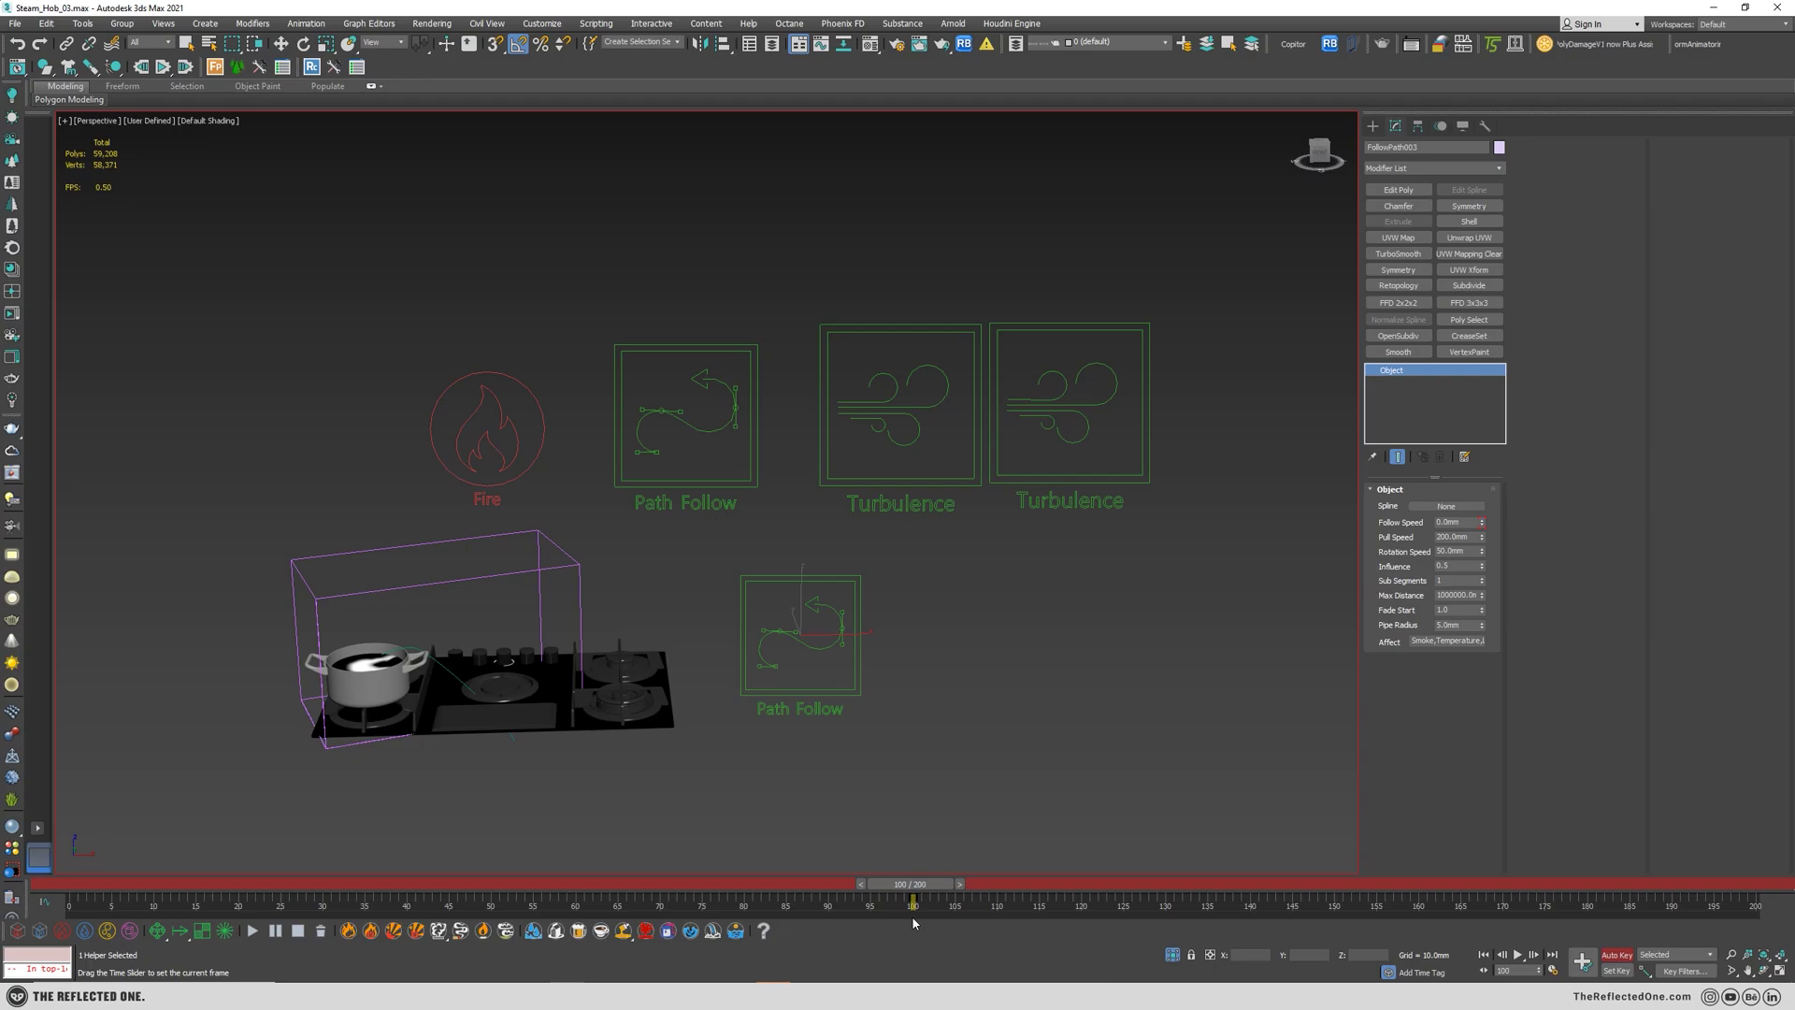
- Set the helper's Follow Speed to 100 mm at frame 120 and scrub through the frames to check the animated change
left_click(1082, 911)
key("w")
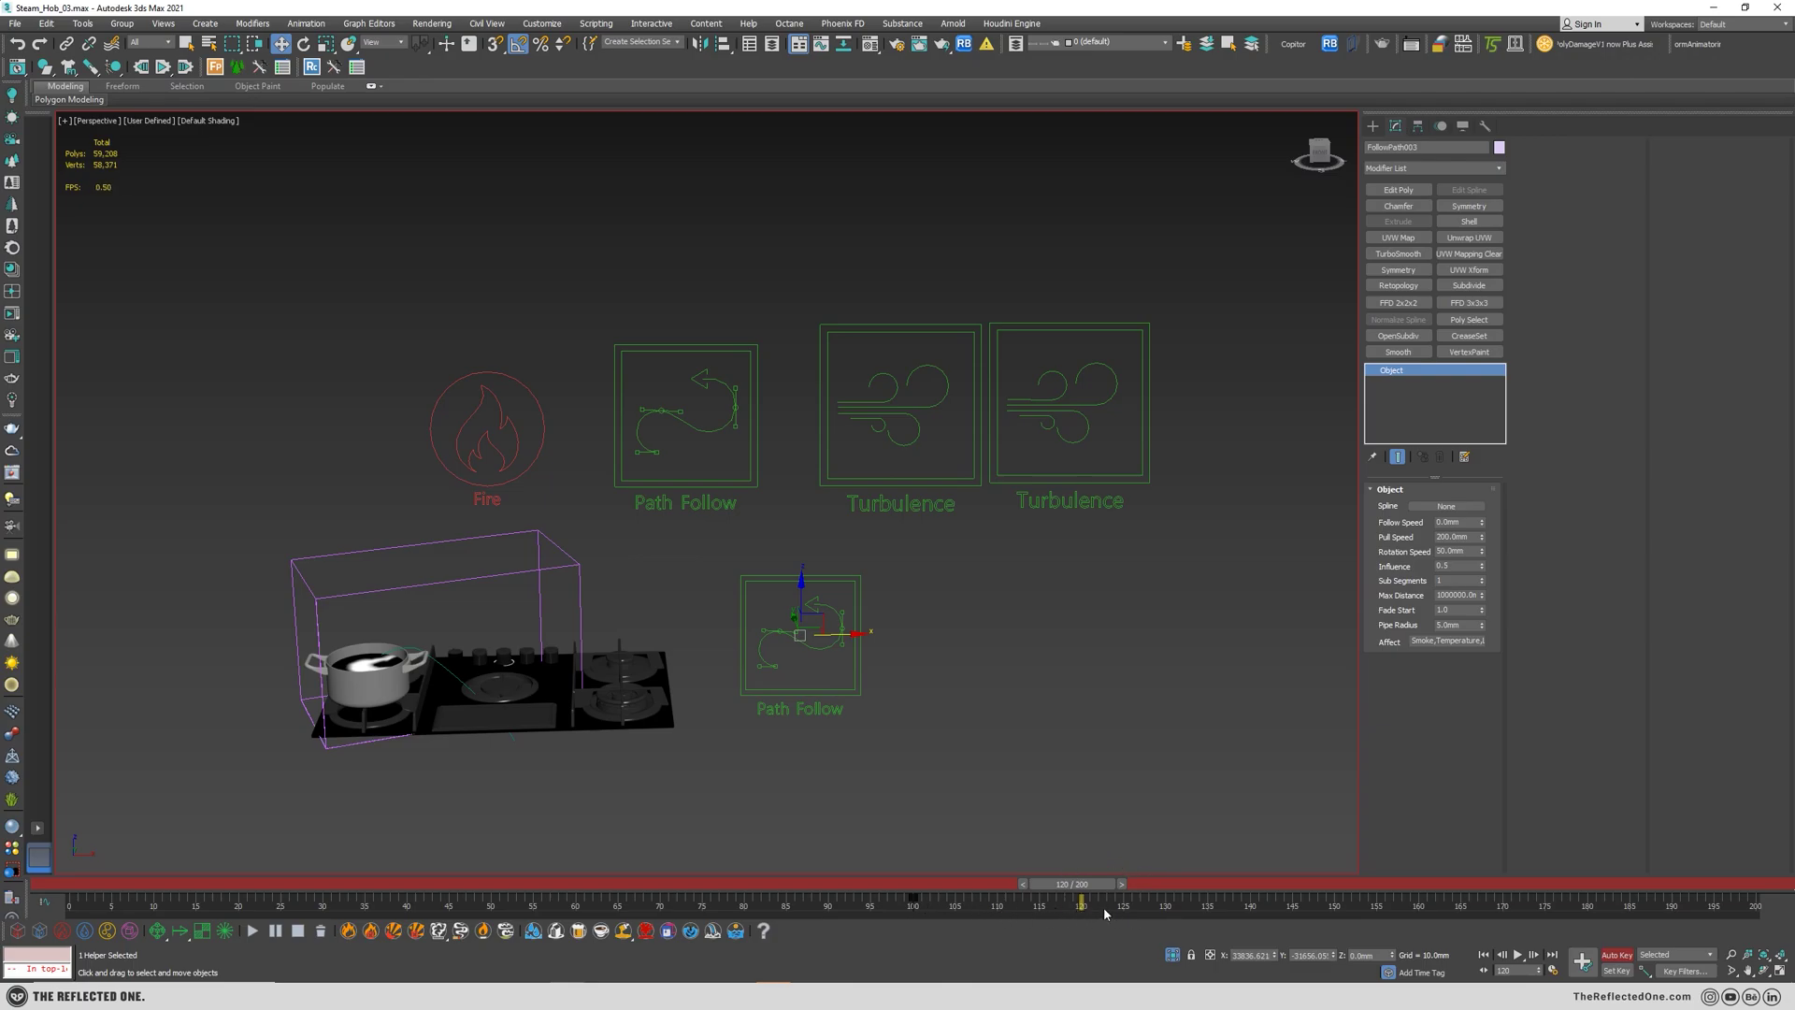
key("q")
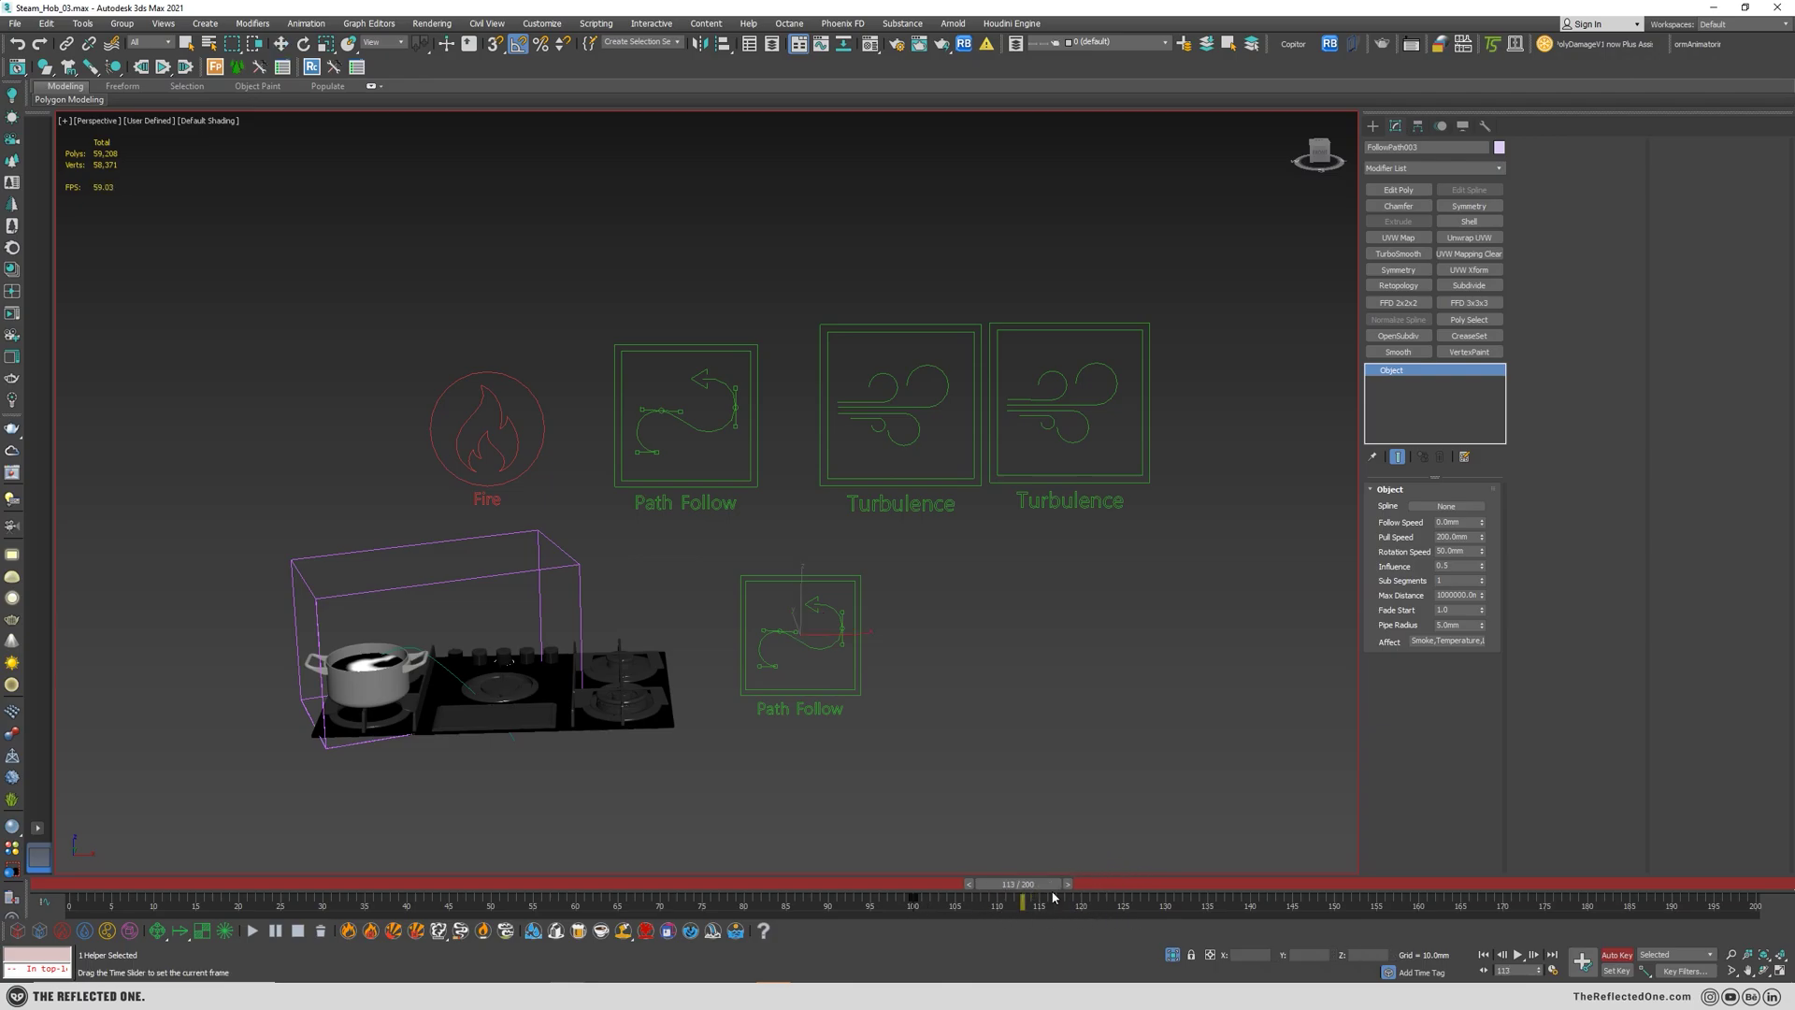
key("w")
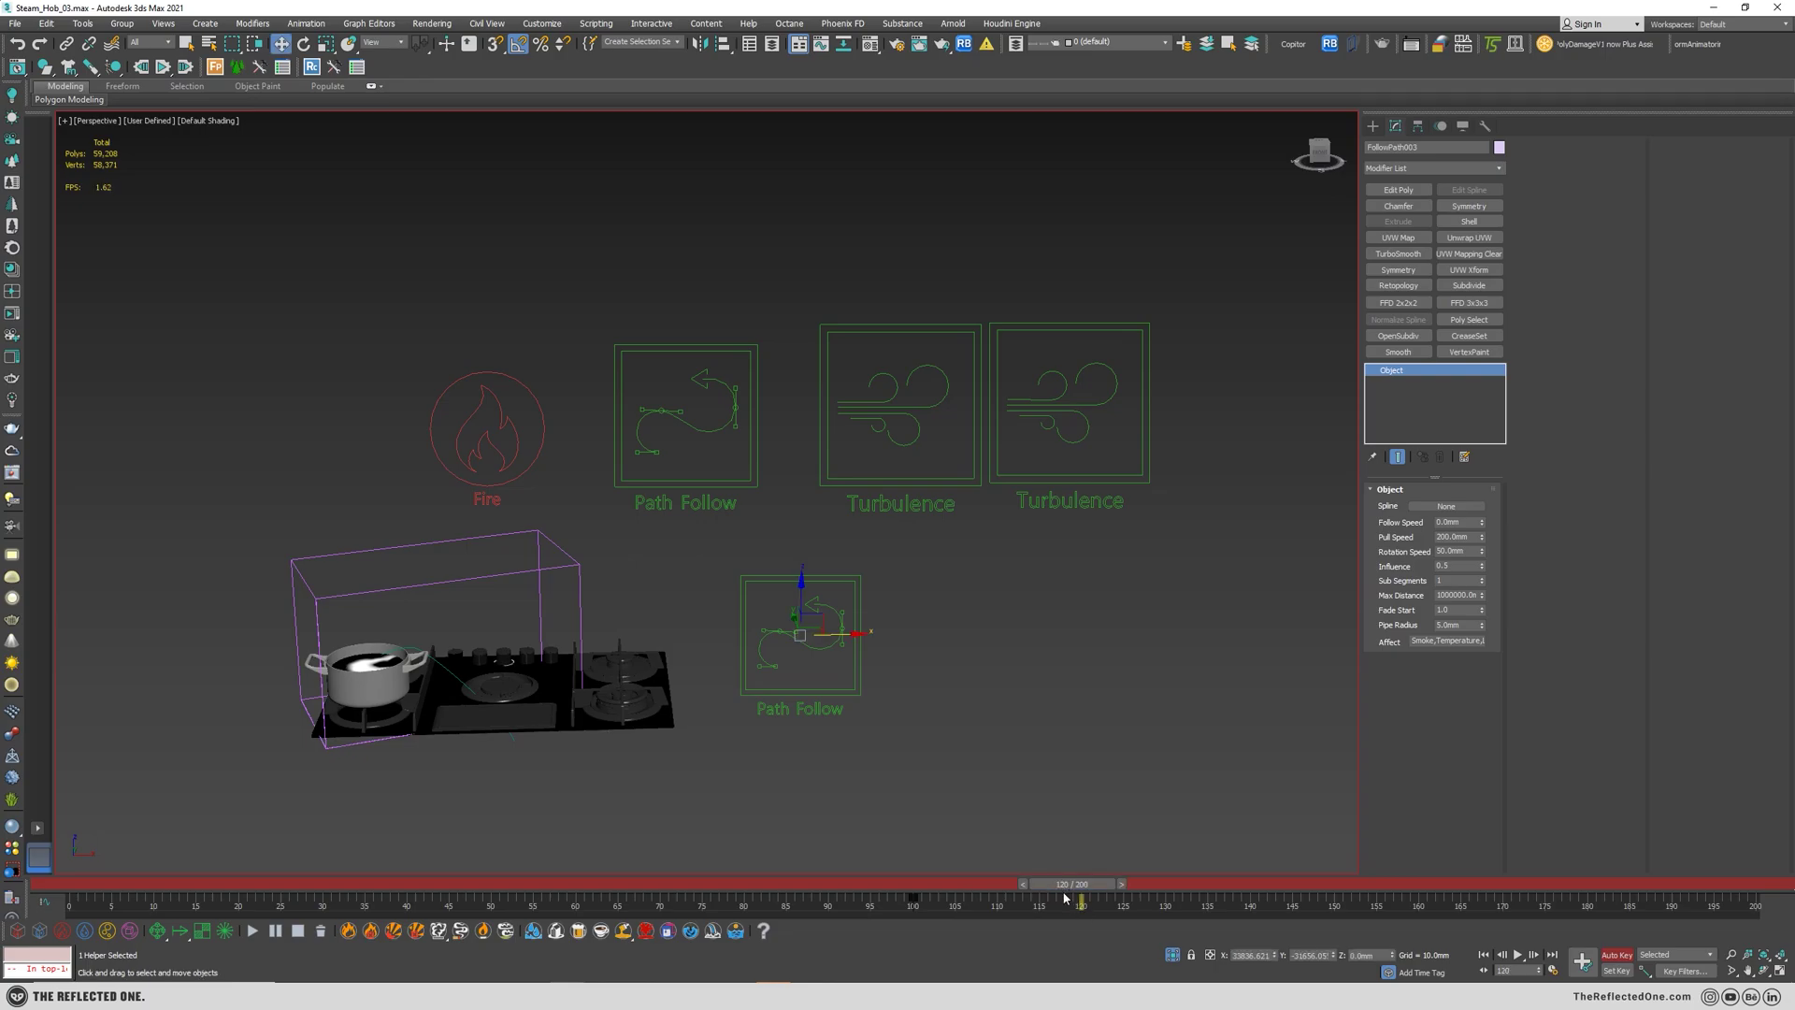
left_click_drag(1464, 521, 1410, 526)
type("100")
key("Return")
left_click_drag(1100, 890, 1282, 912)
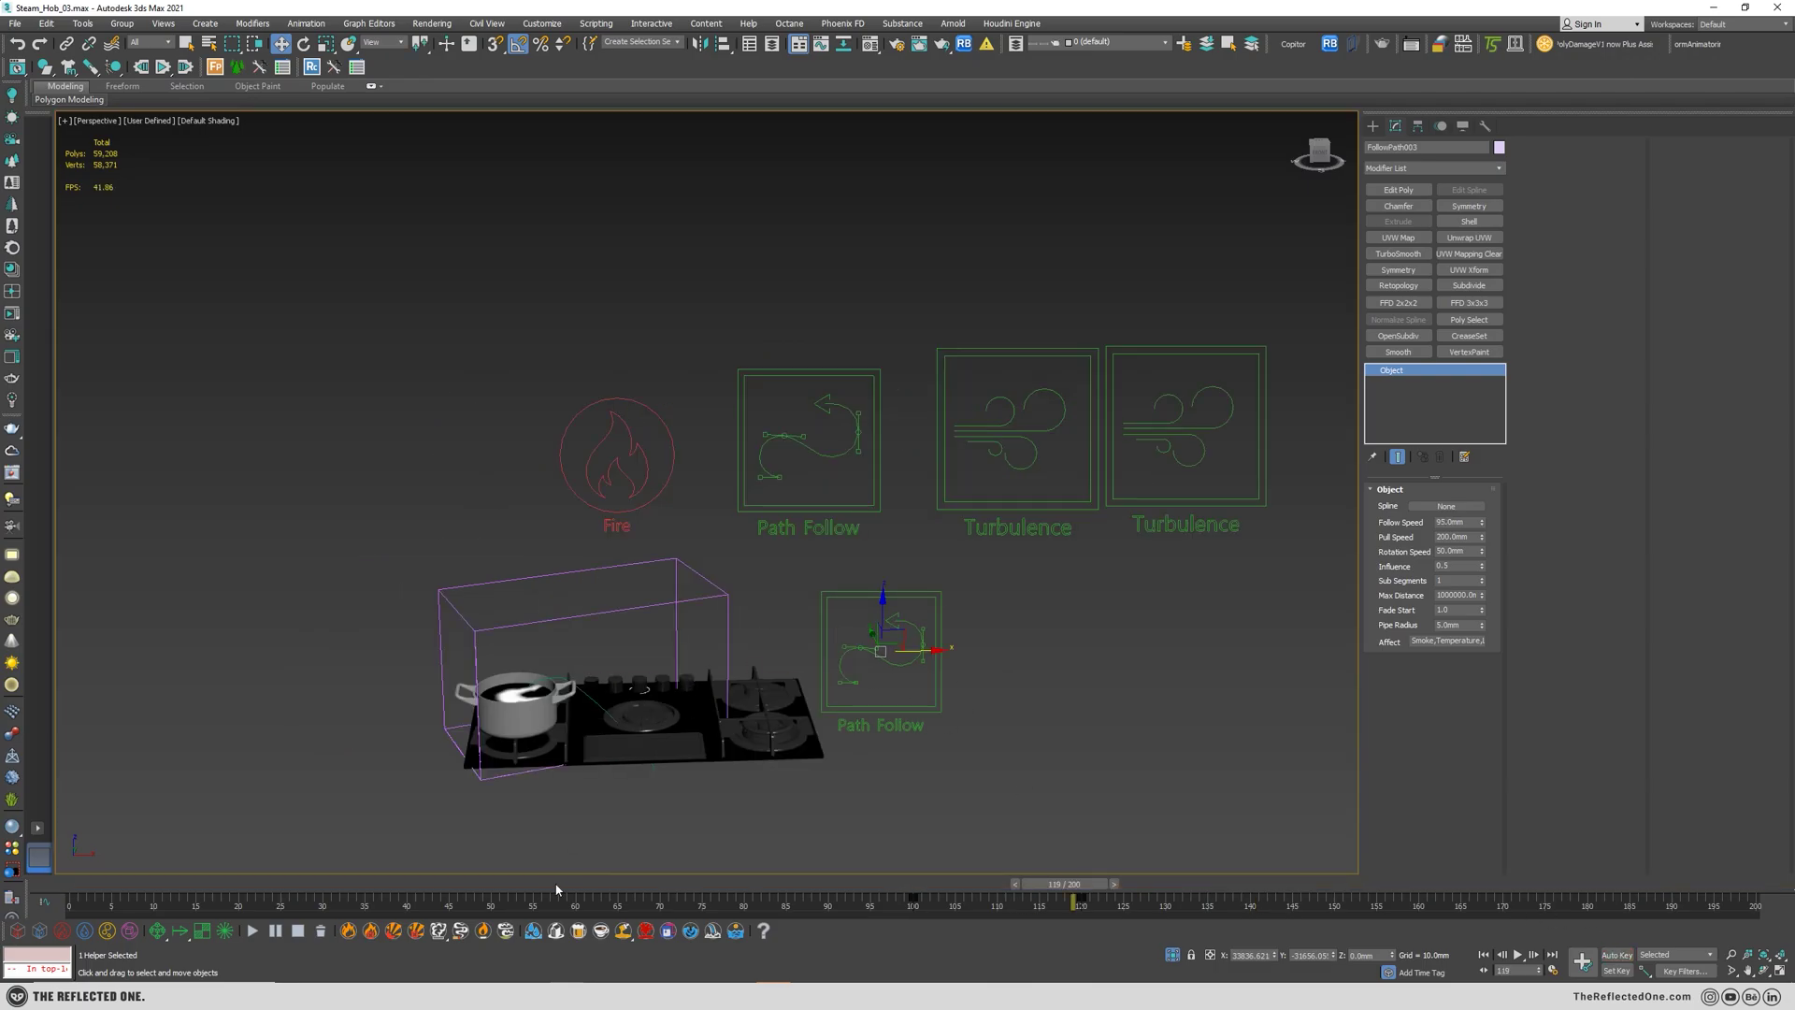
left_click_drag(817, 888, 933, 888)
- Select the Steam2 simulator, open its Grid settings and go to frame 869 of the 900-frame timeline
left_click_drag(646, 603, 944, 568)
key("ctrl+z")
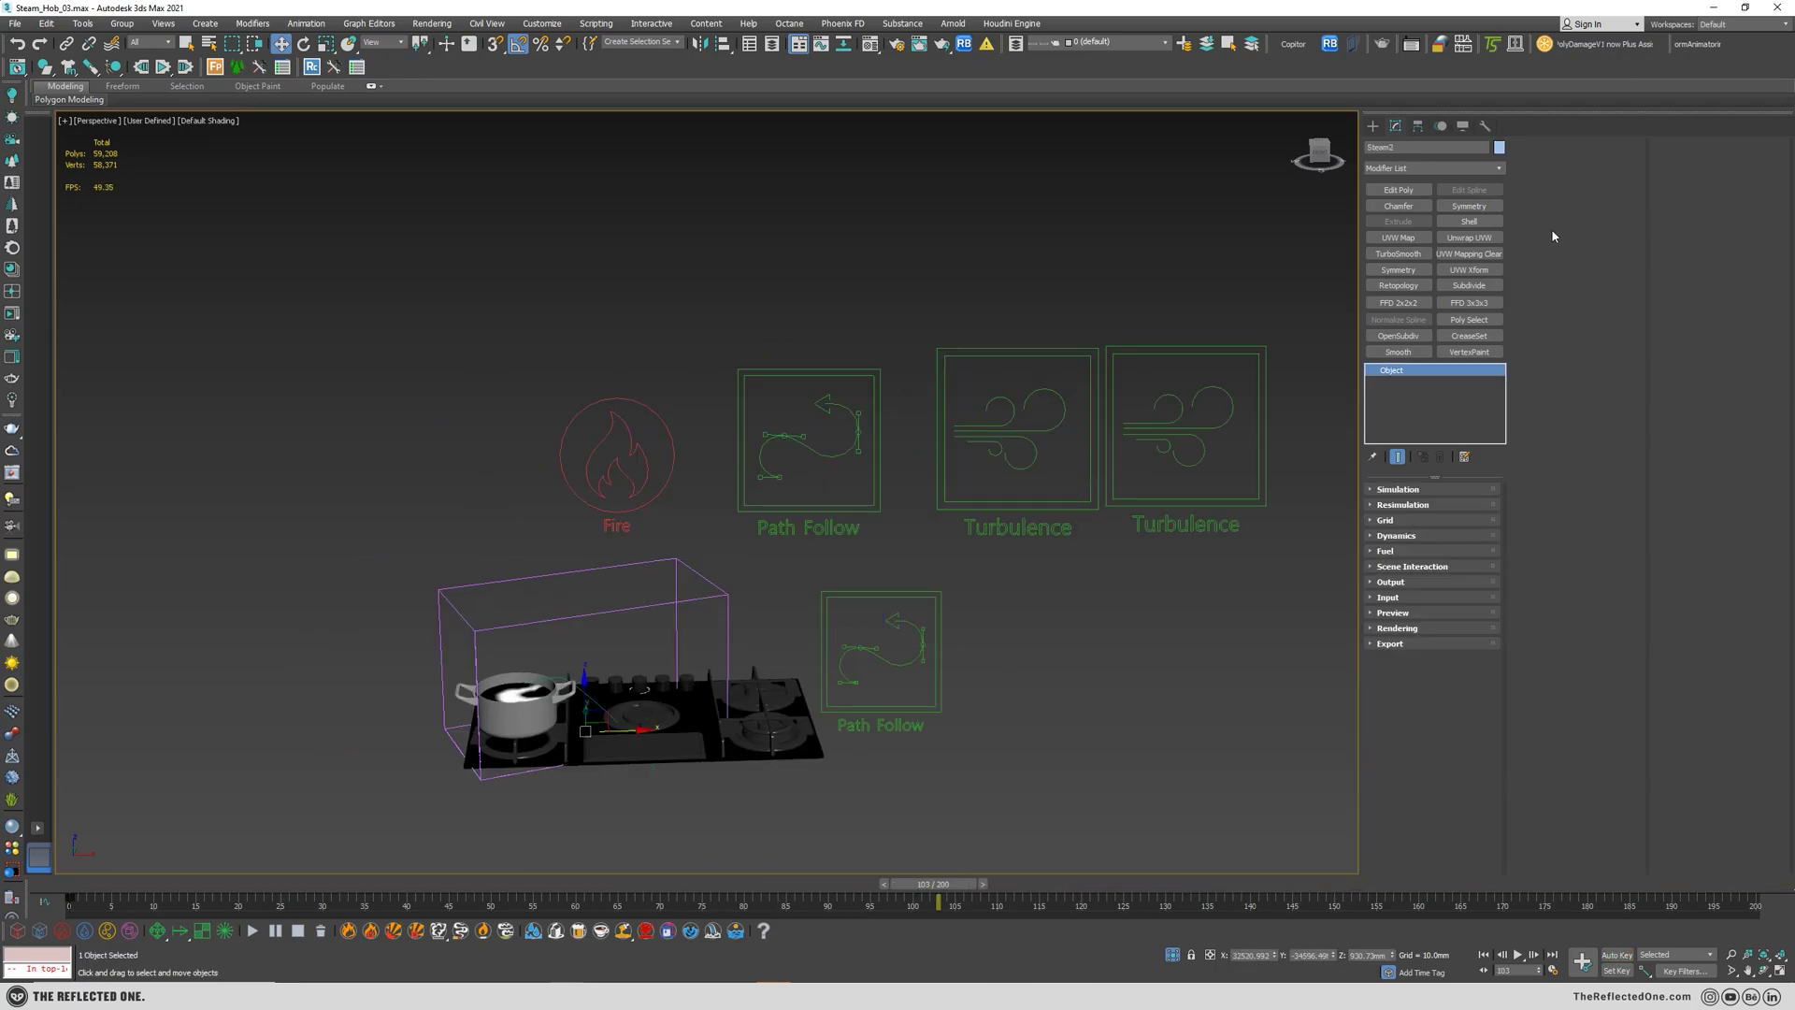
left_click(1386, 520)
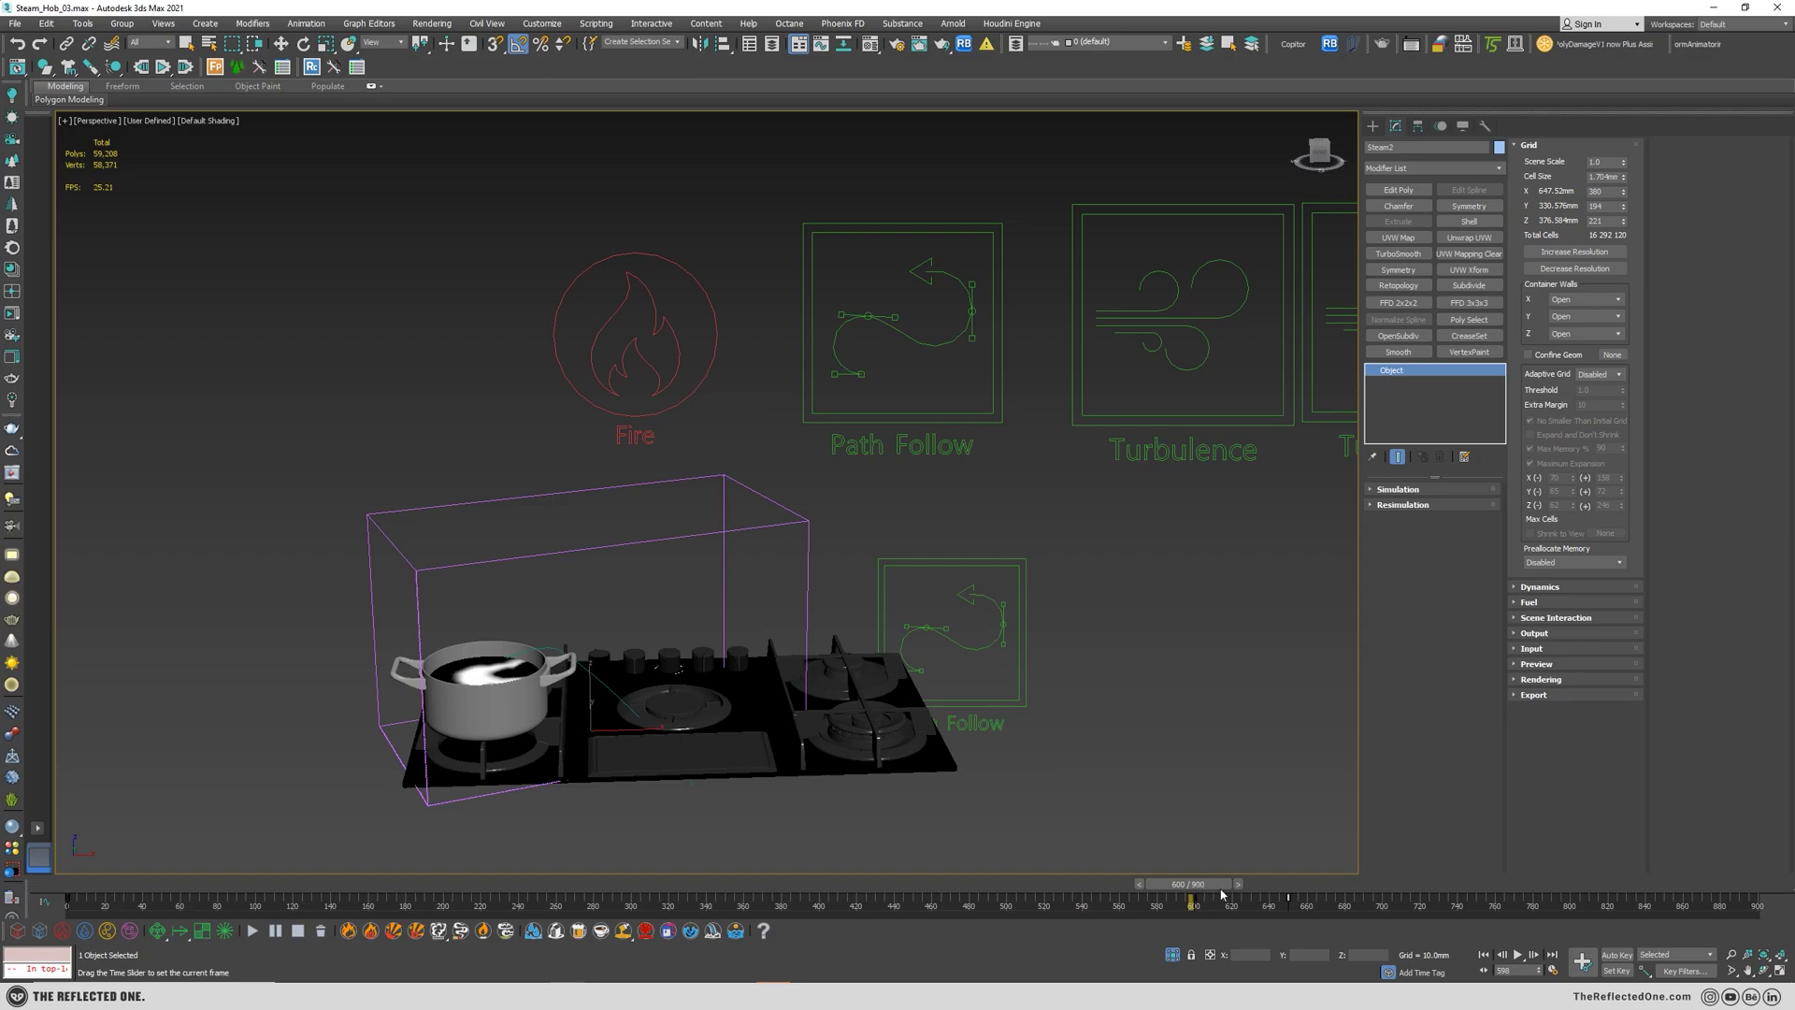
left_click_drag(1238, 886, 1696, 883)
key("w")
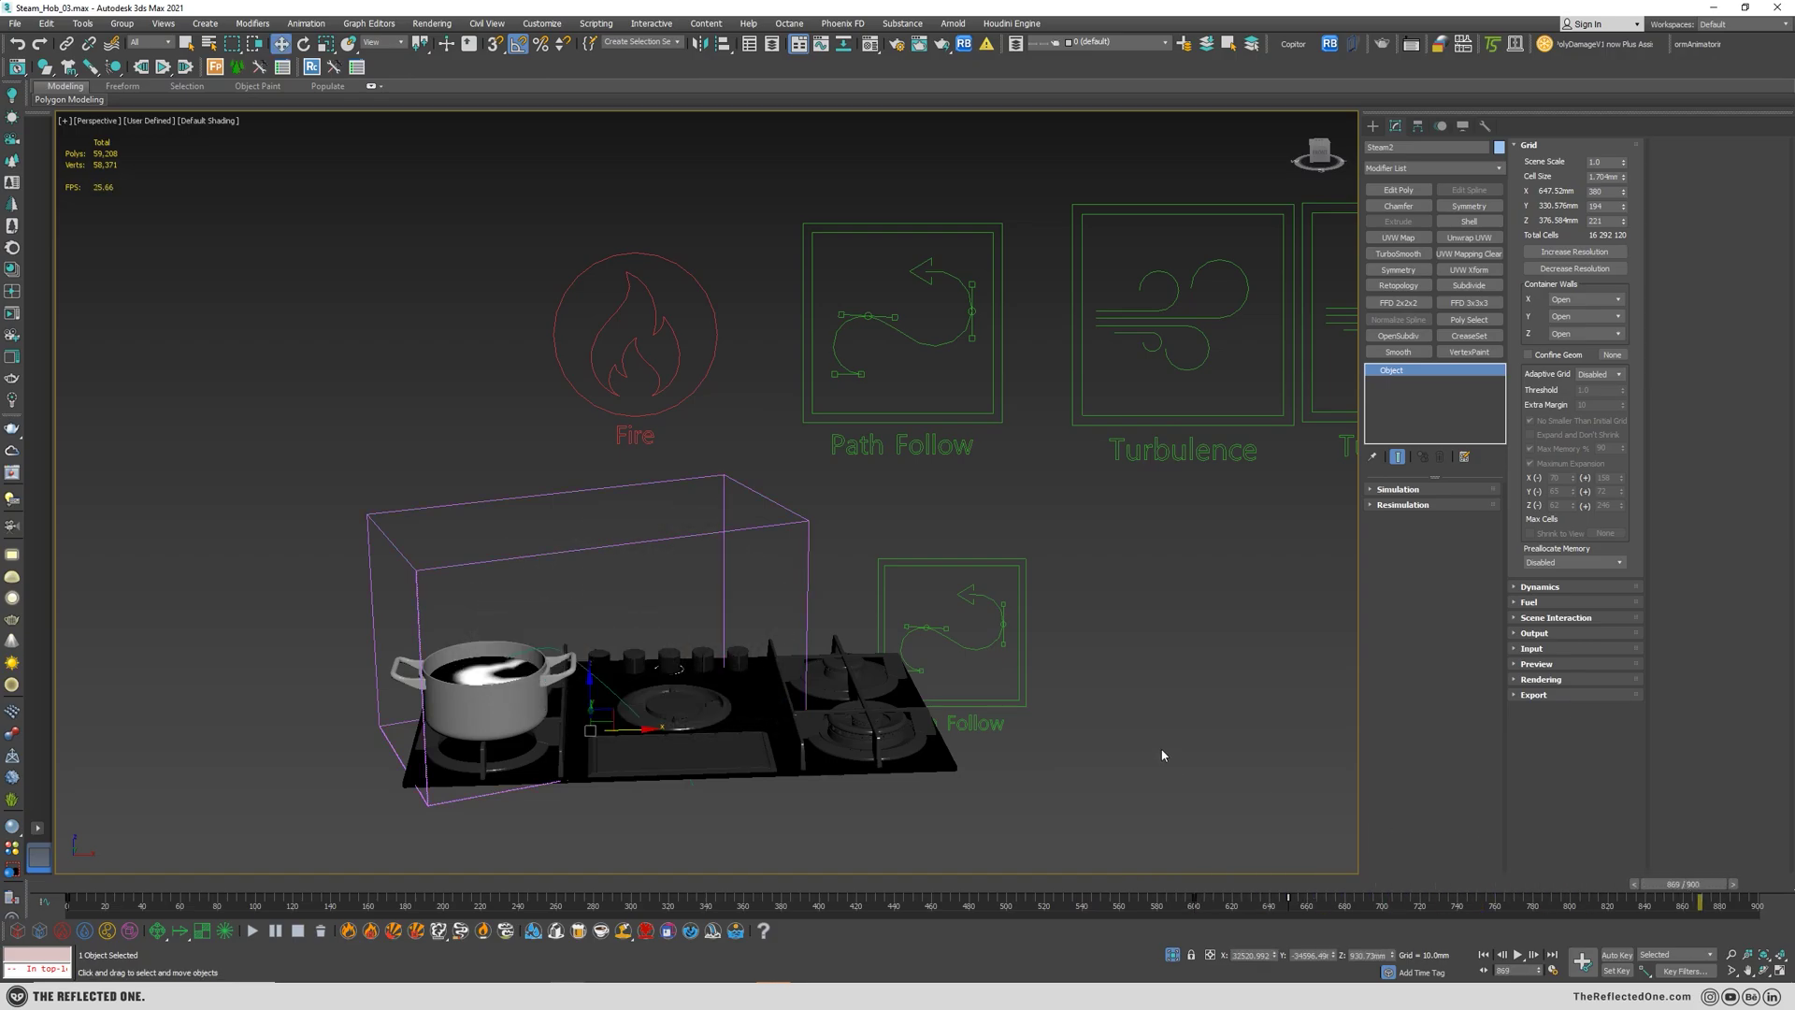